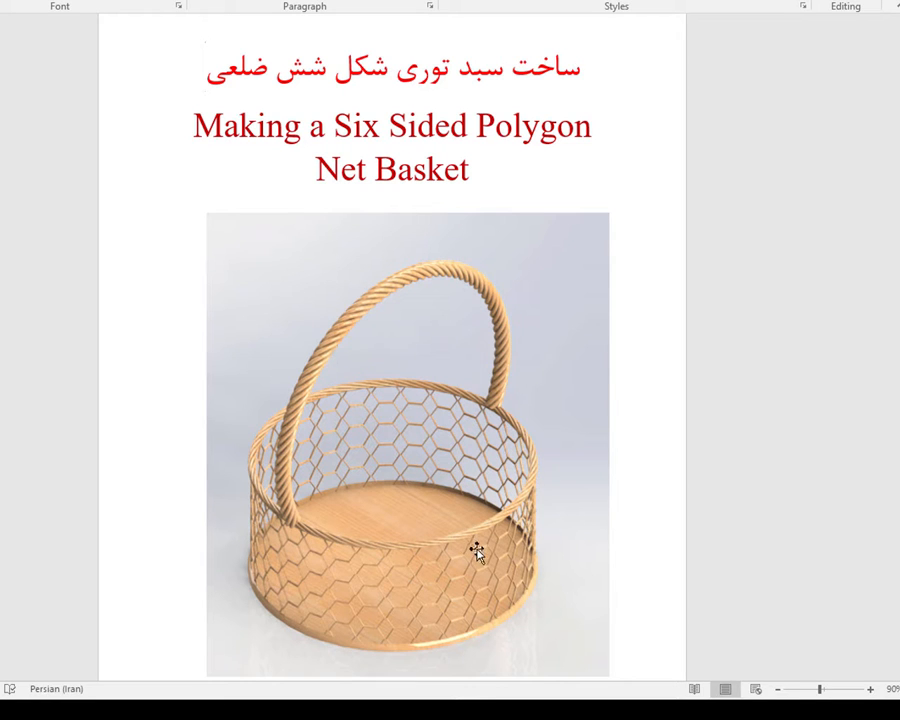
pyautogui.scroll(-1, 814, 446)
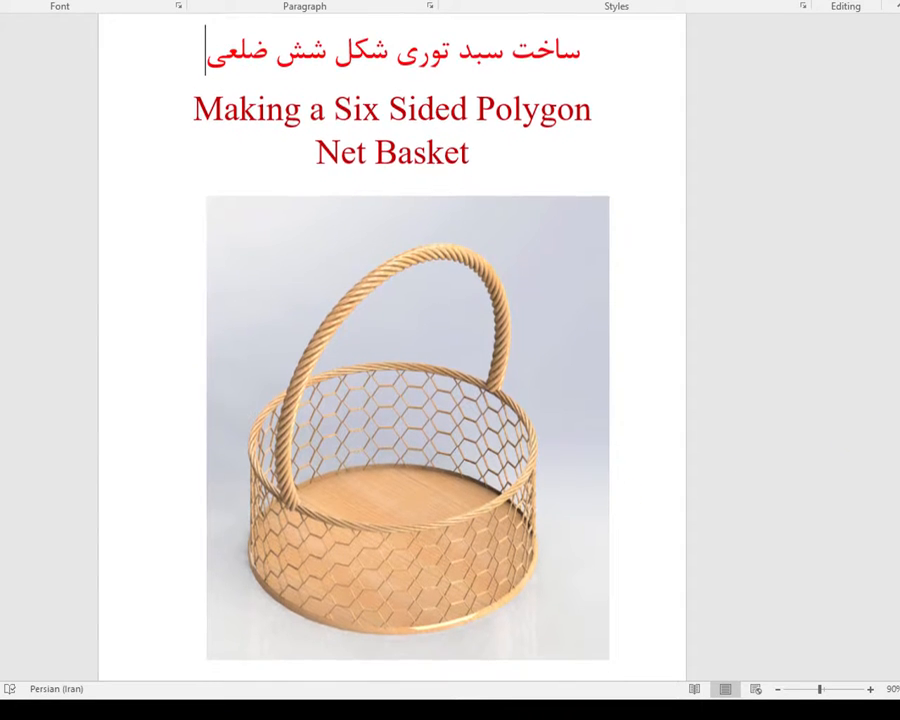
pyautogui.scroll(-1, 400, 400)
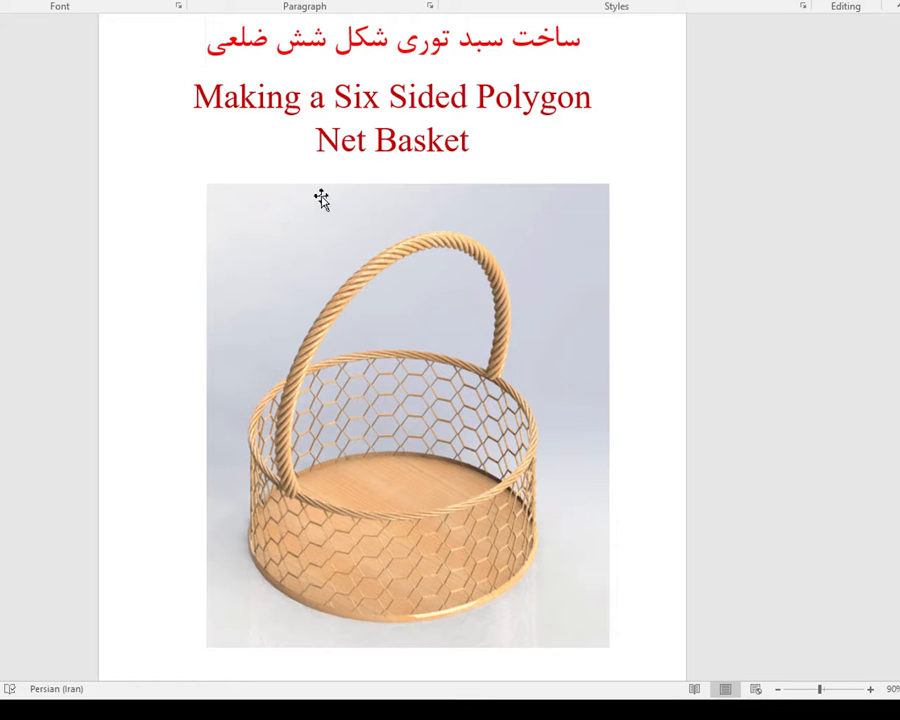
# - Switch to SOLIDWORKS and sketch an inscribed-circle hexagon with sides about 44 mm on the Front plane, centred on the origin
pyautogui.moveTo(676, 698)
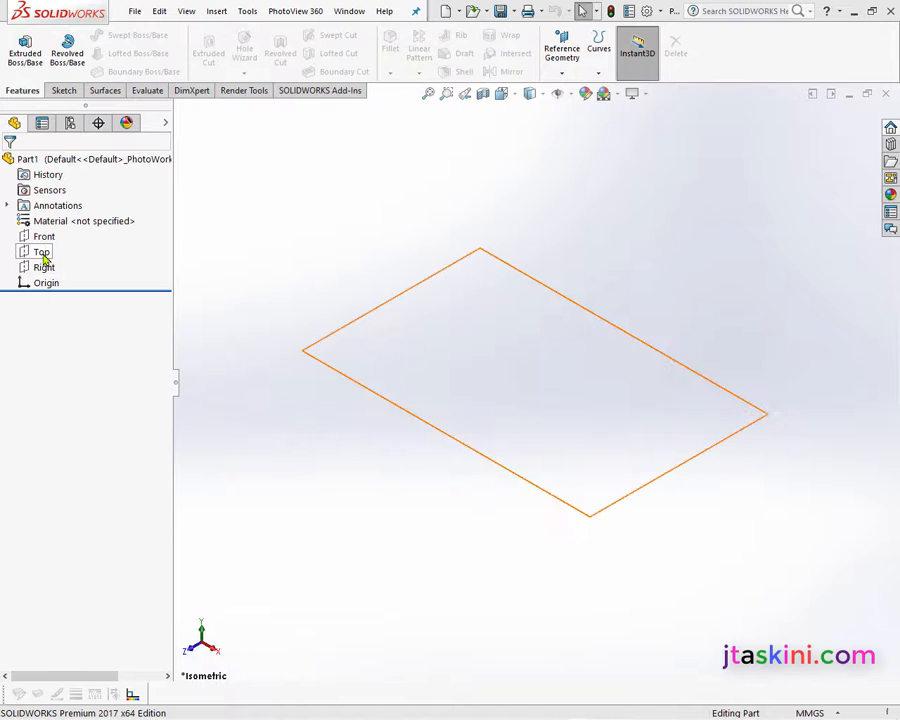
pyautogui.click(44, 237)
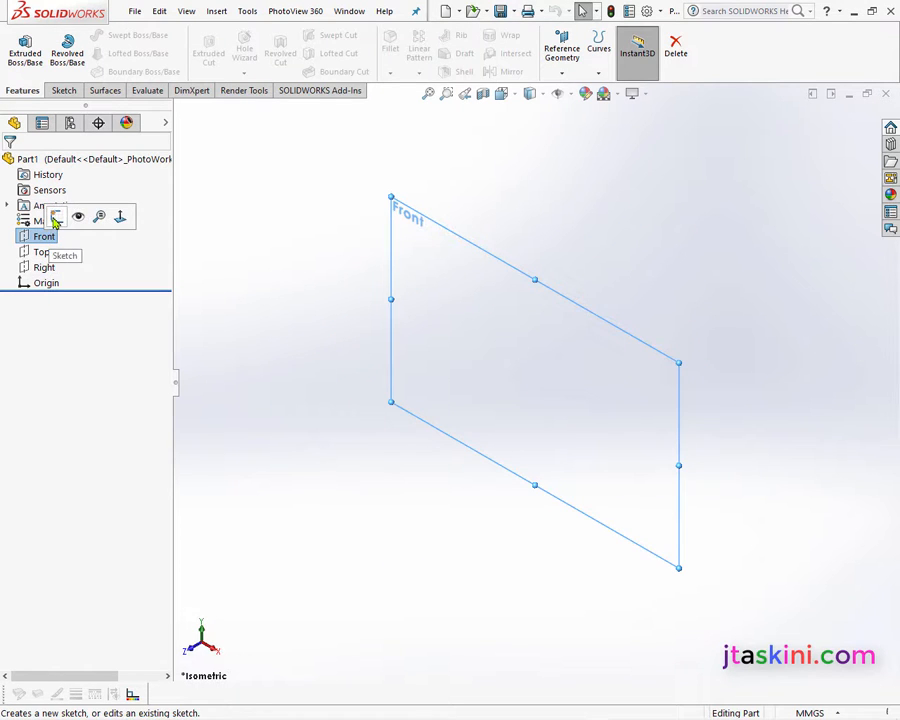
pyautogui.click(56, 217)
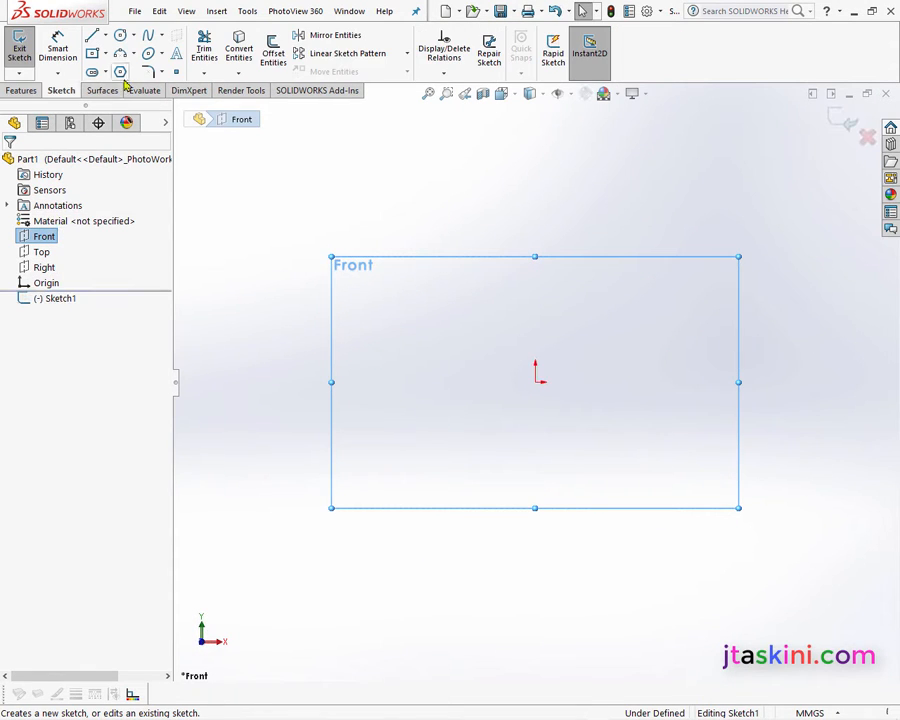
pyautogui.click(120, 72)
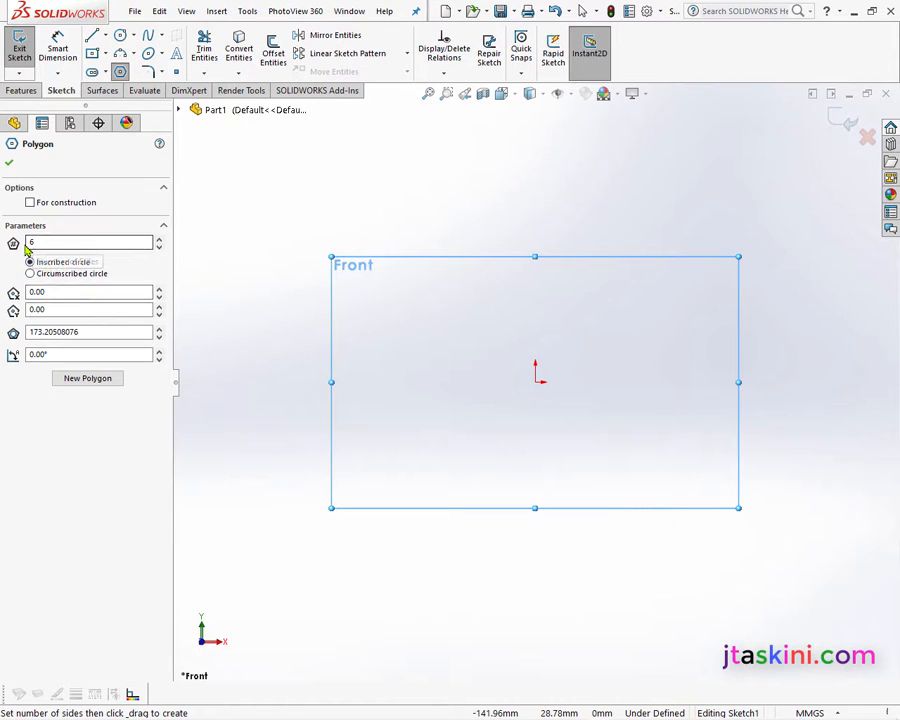
pyautogui.moveTo(538, 383)
pyautogui.mouseDown()
pyautogui.moveTo(456, 392)
pyautogui.moveTo(437, 380)
pyautogui.moveTo(430, 355)
pyautogui.mouseUp()
pyautogui.rightClick(303, 322)
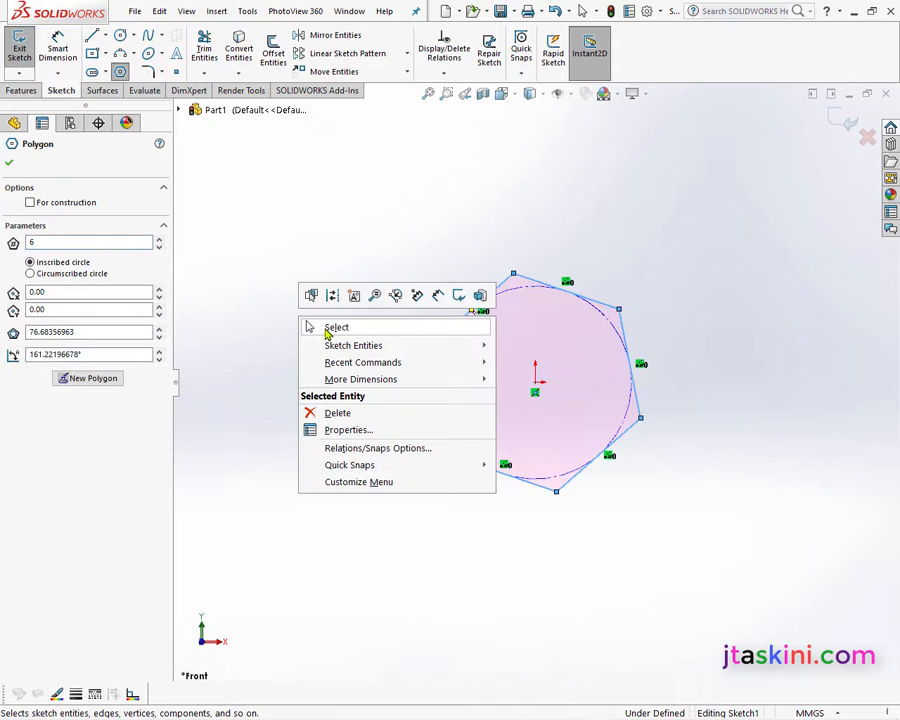
pyautogui.click(336, 328)
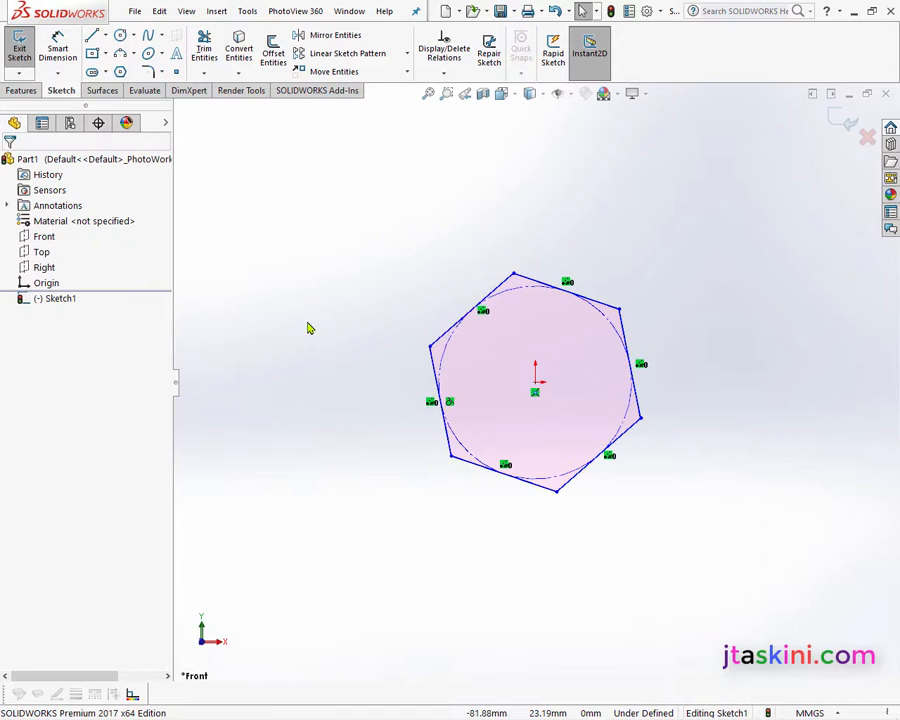
# - Make the hexagon's lower edge horizontal and set its length to 10 mm
pyautogui.click(510, 485)
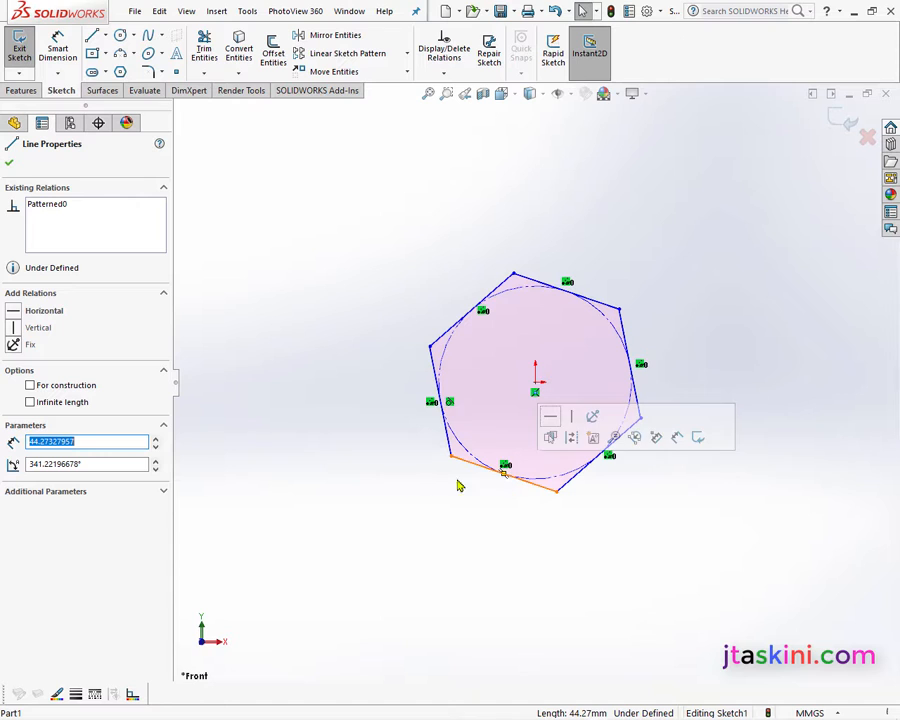
pyautogui.click(18, 316)
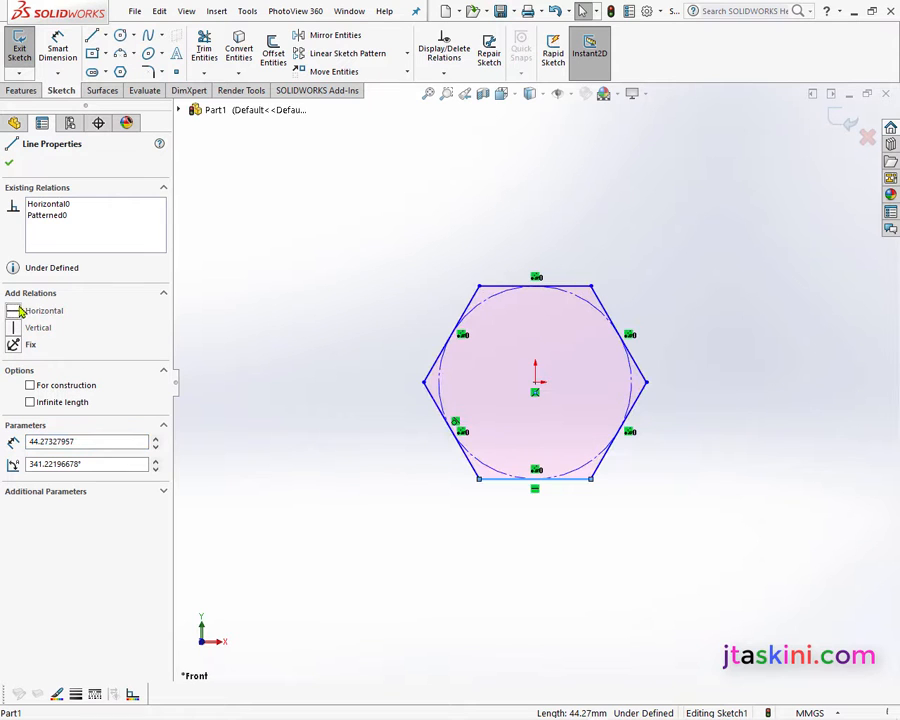
pyautogui.click(58, 50)
pyautogui.click(528, 246)
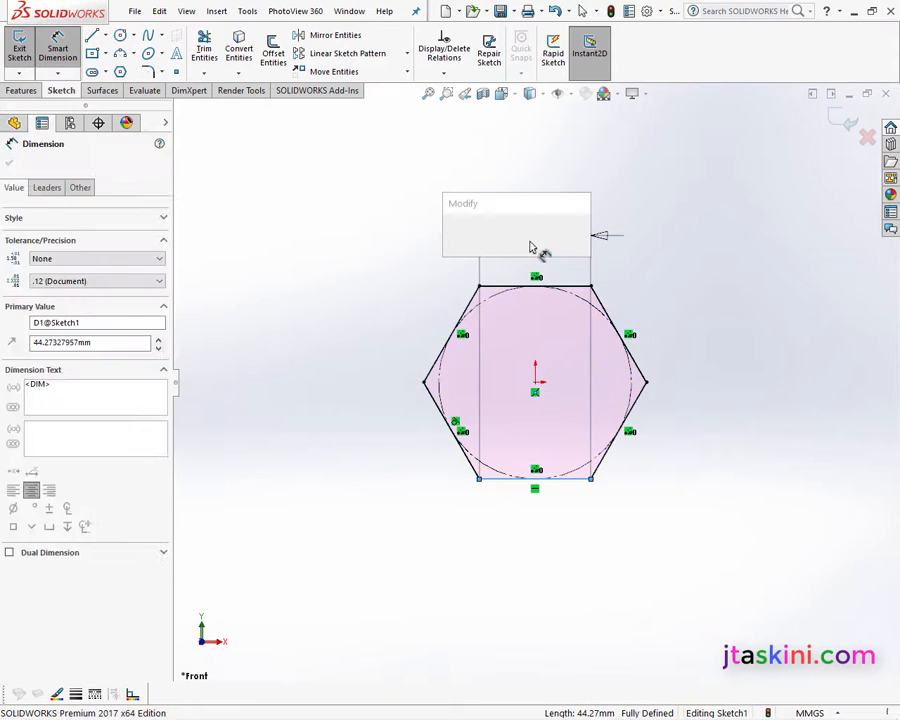
pyautogui.write('10')
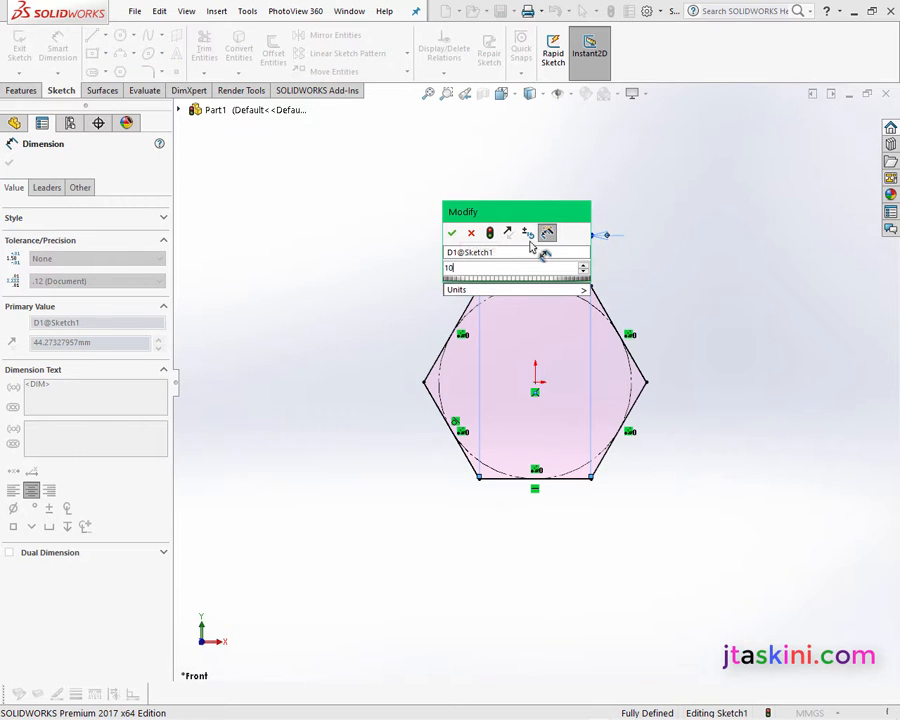
pyautogui.press('Return')
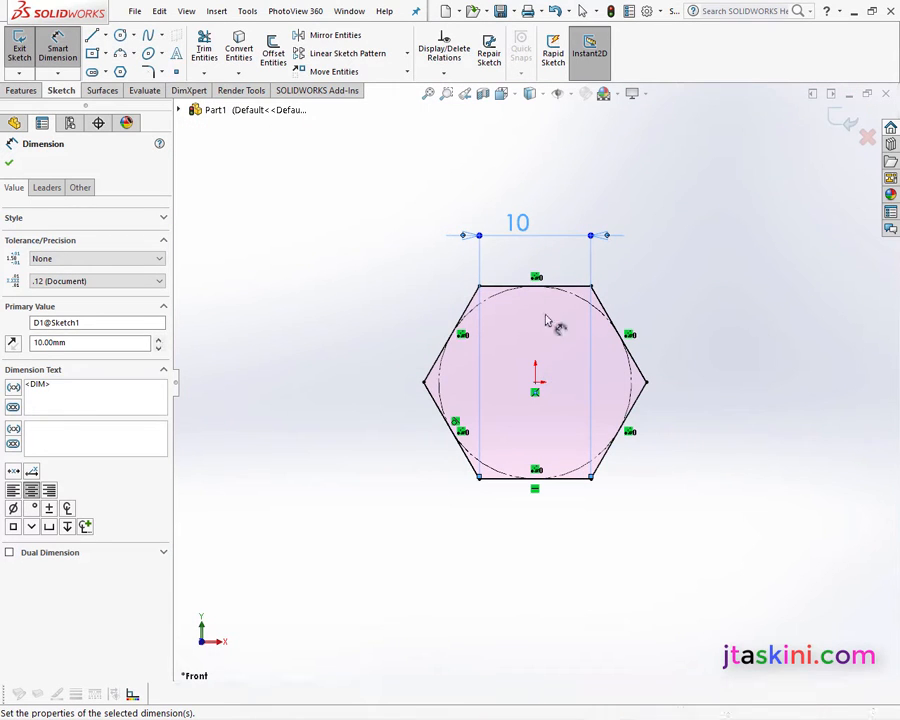
pyautogui.click(9, 162)
# - Sweep a circular profile of 1.5 mm diameter along the hexagon sketch
pyautogui.hotkey('ctrl', '7')
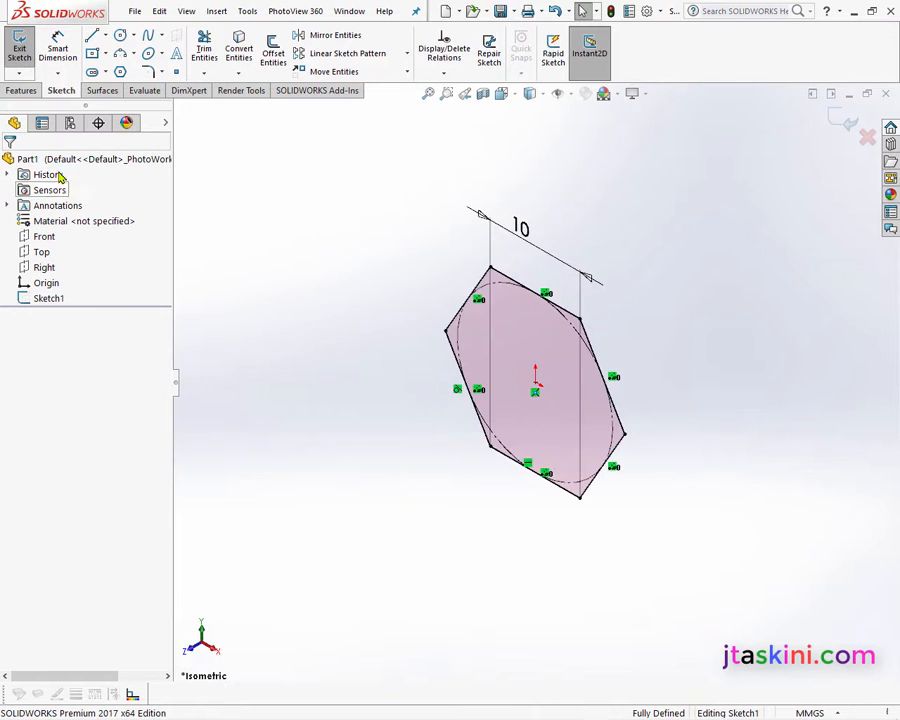
pyautogui.click(30, 90)
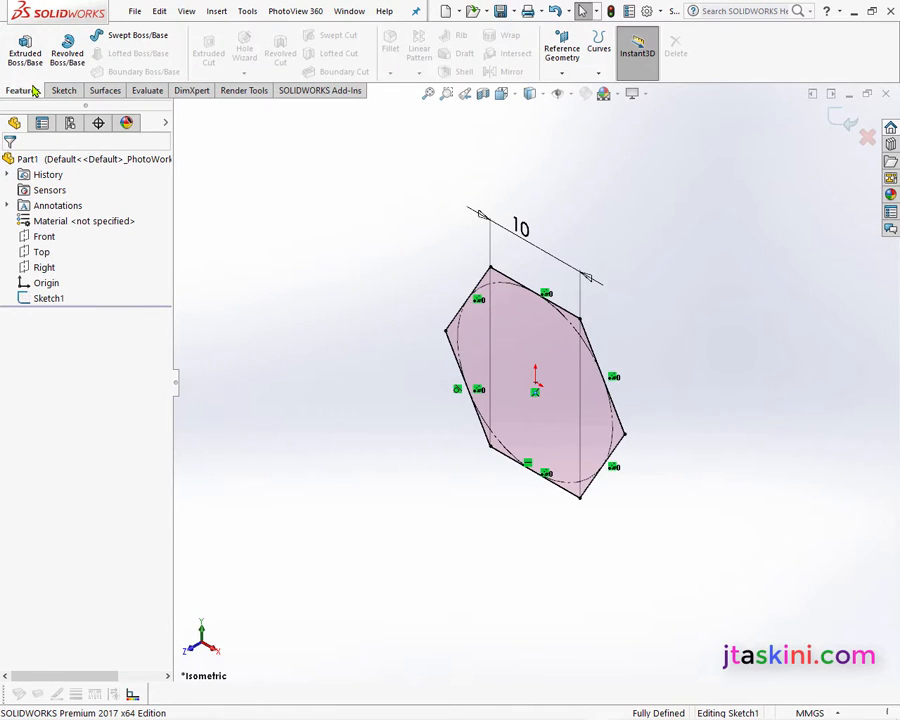
pyautogui.click(137, 36)
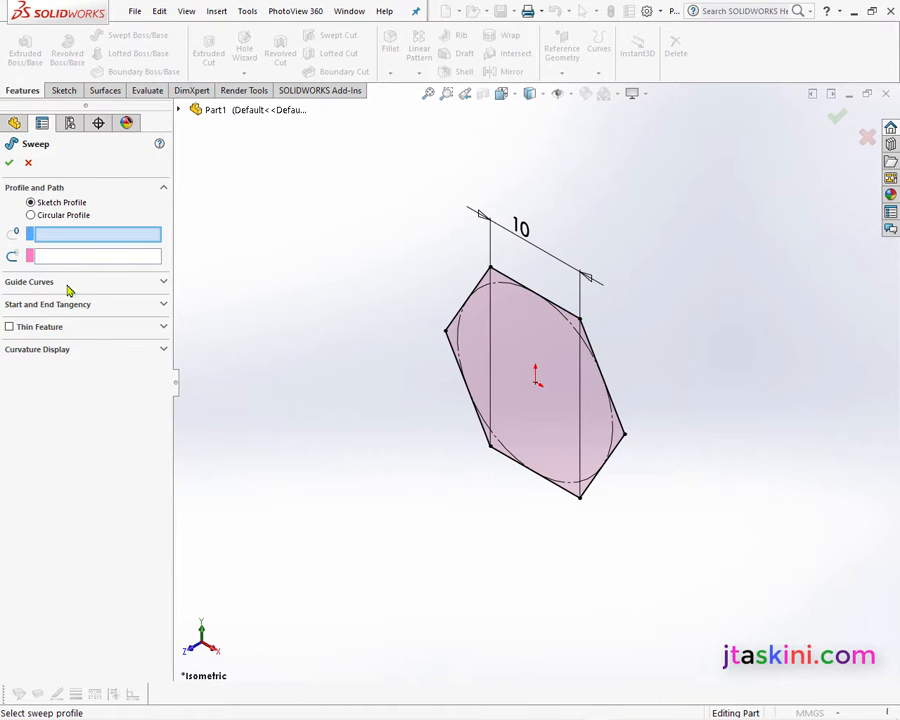
pyautogui.click(31, 215)
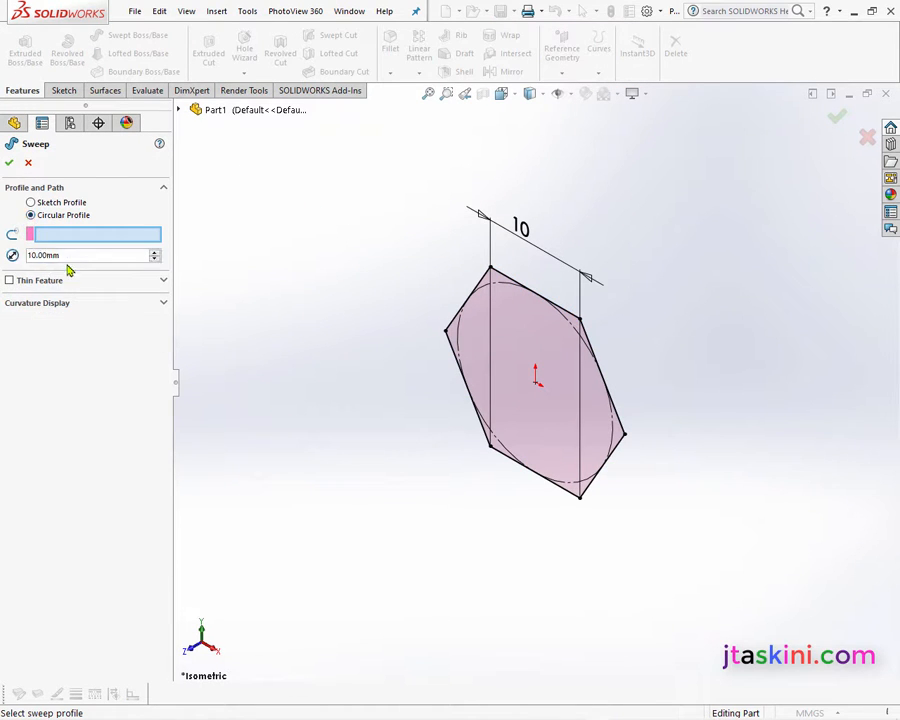
pyautogui.doubleClick(71, 257)
pyautogui.write('1.5')
pyautogui.press('Return')
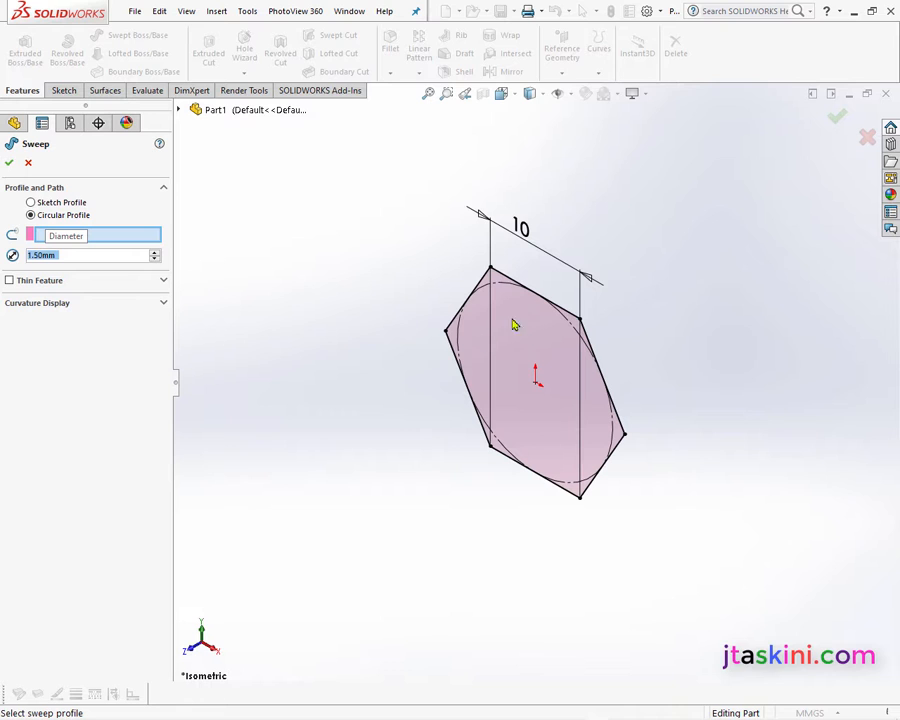
pyautogui.click(528, 291)
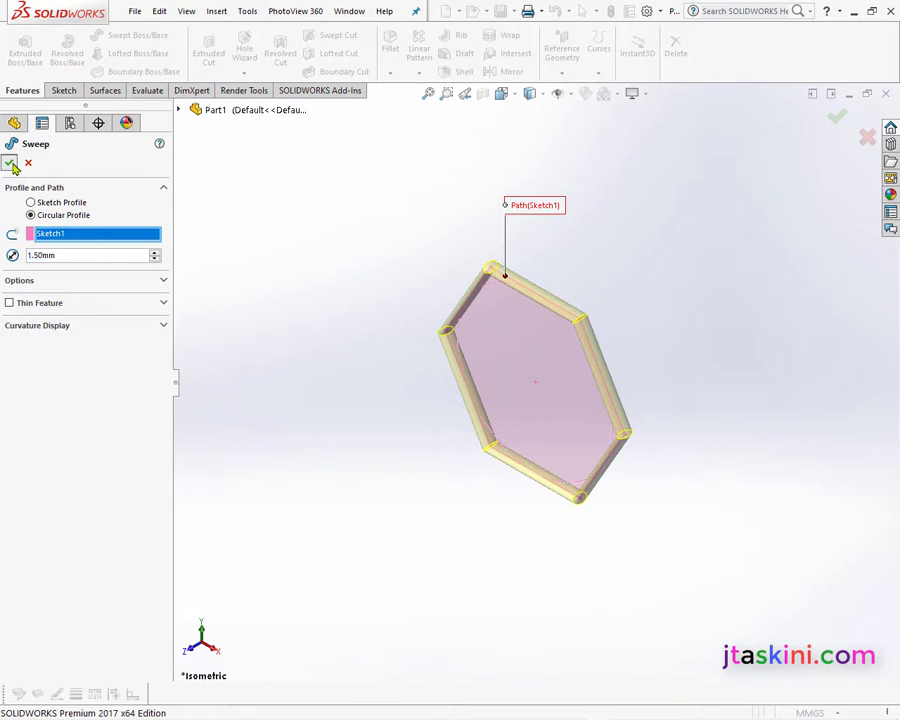
pyautogui.click(9, 163)
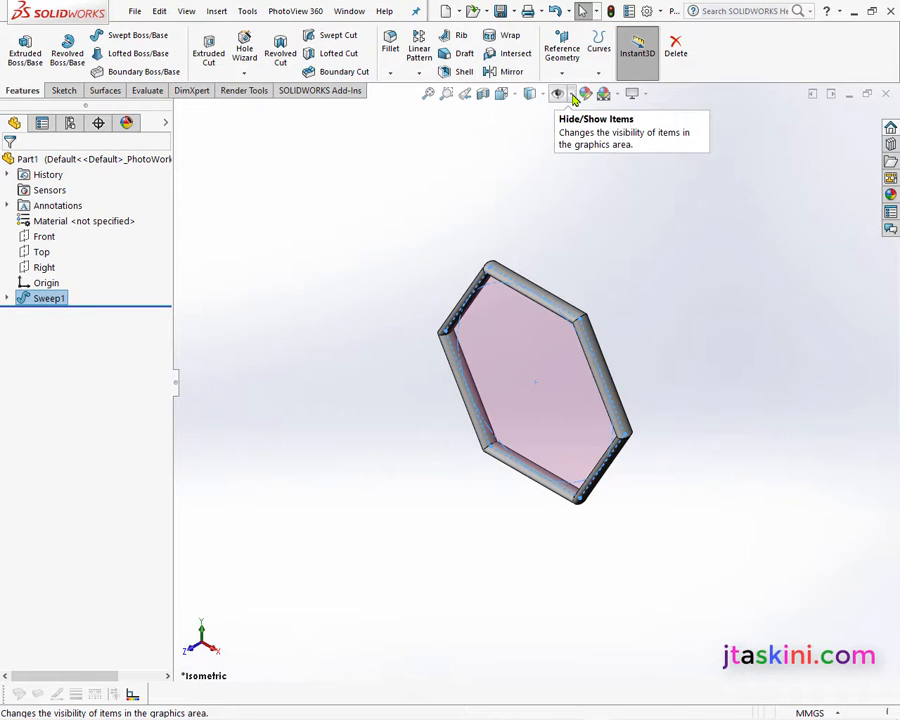
# - Turn on the display of origins in the graphics area and clear the selection of the sweep
pyautogui.click(572, 94)
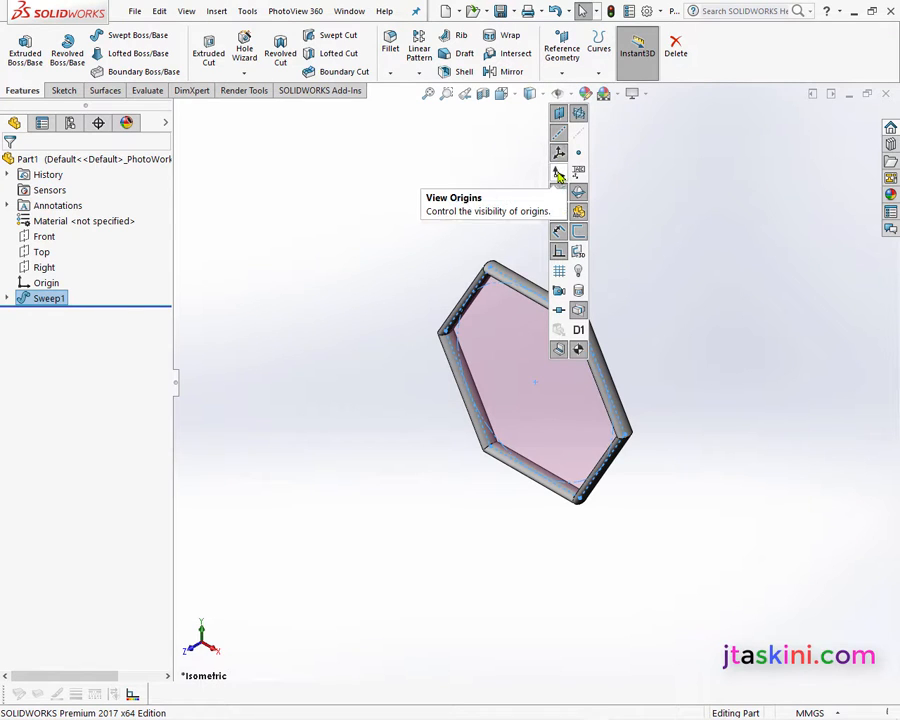
pyautogui.click(559, 175)
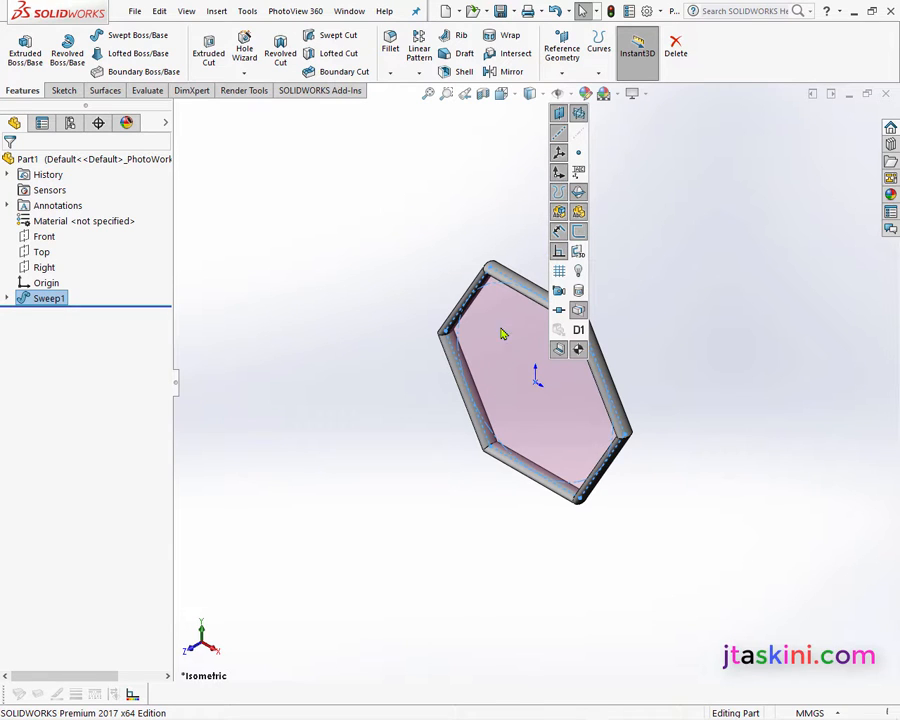
pyautogui.click(558, 270)
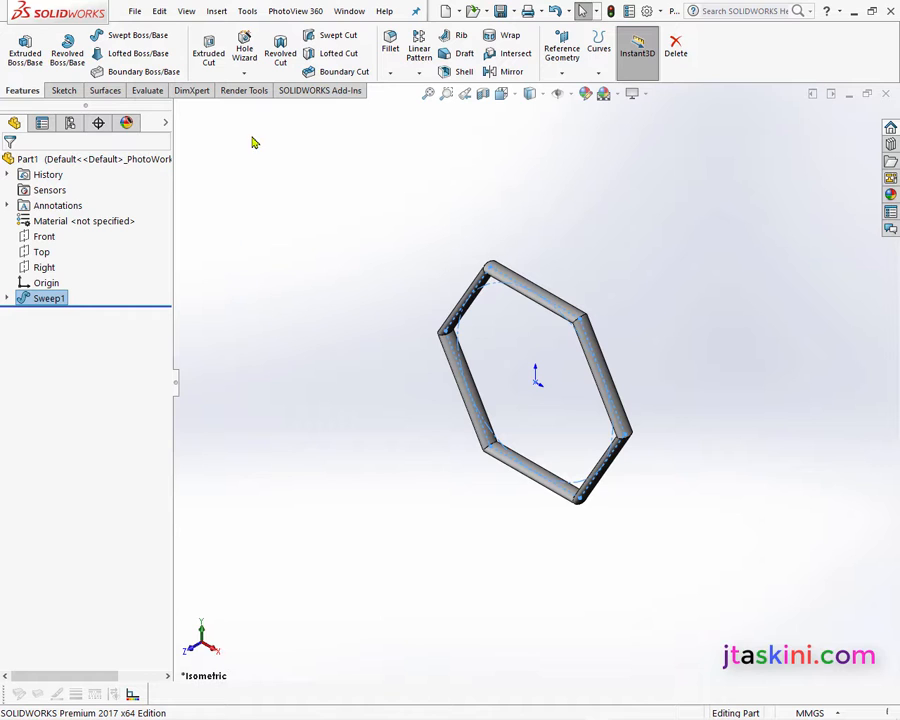
pyautogui.click(407, 145)
# - Create a reference plane parallel to the Front plane, offset 100 mm with the offset direction flipped
pyautogui.click(562, 50)
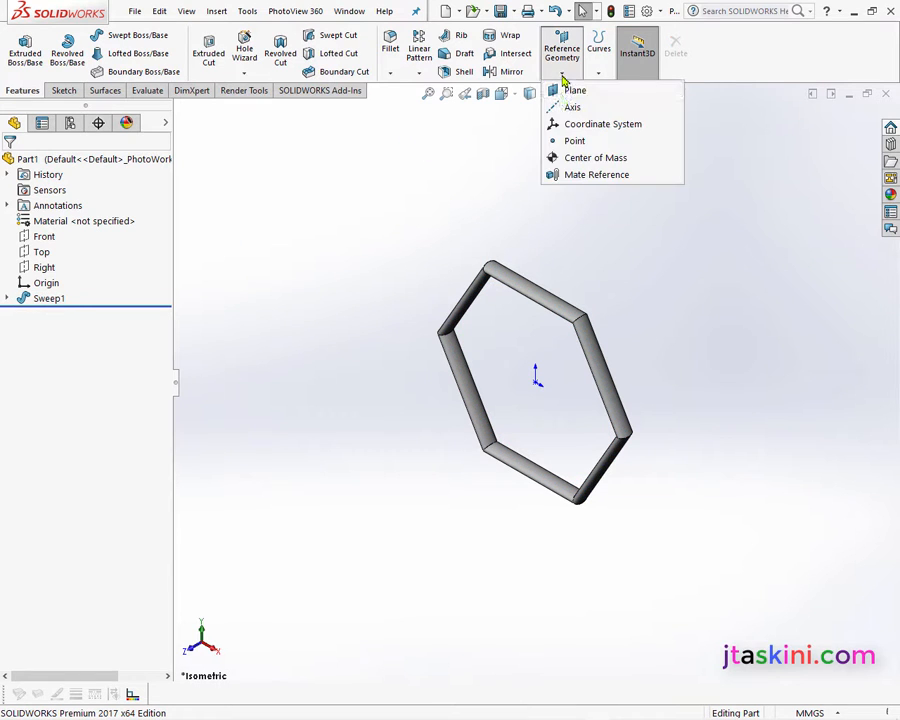
pyautogui.click(574, 91)
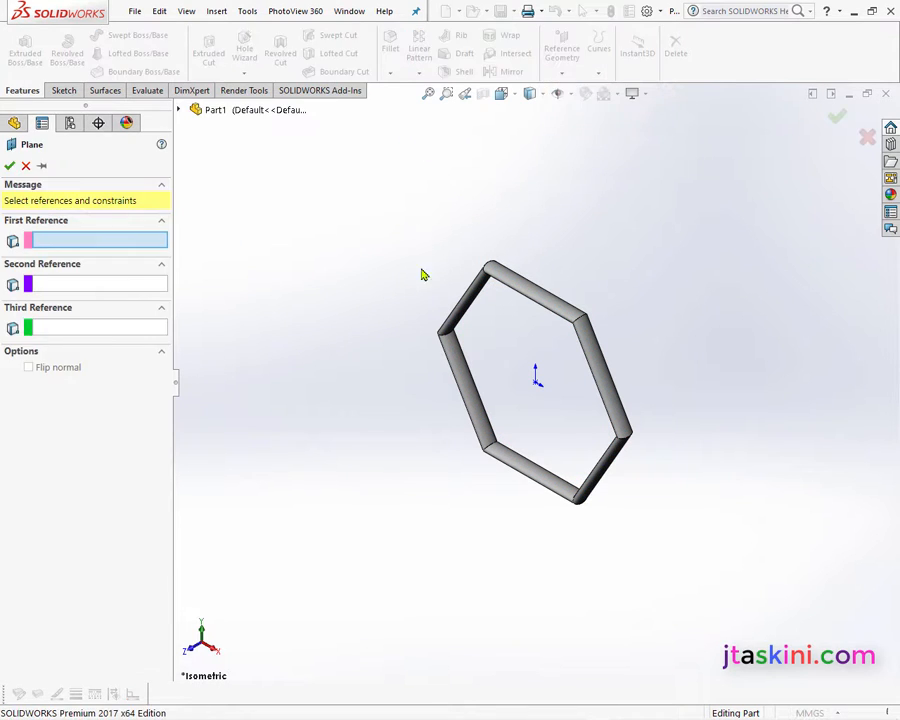
pyautogui.click(180, 111)
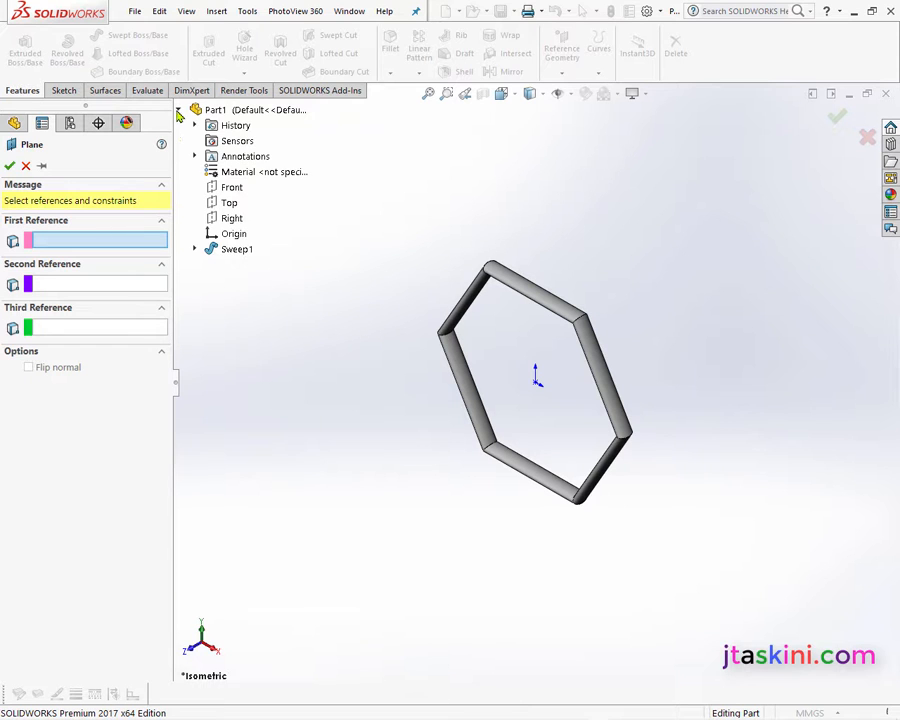
pyautogui.click(231, 187)
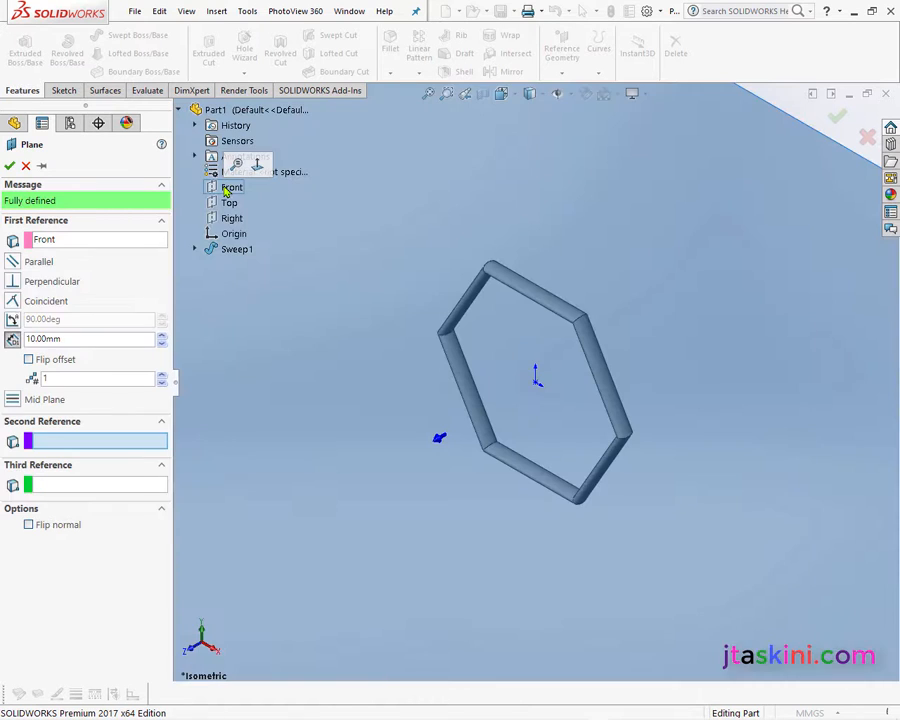
pyautogui.click(29, 360)
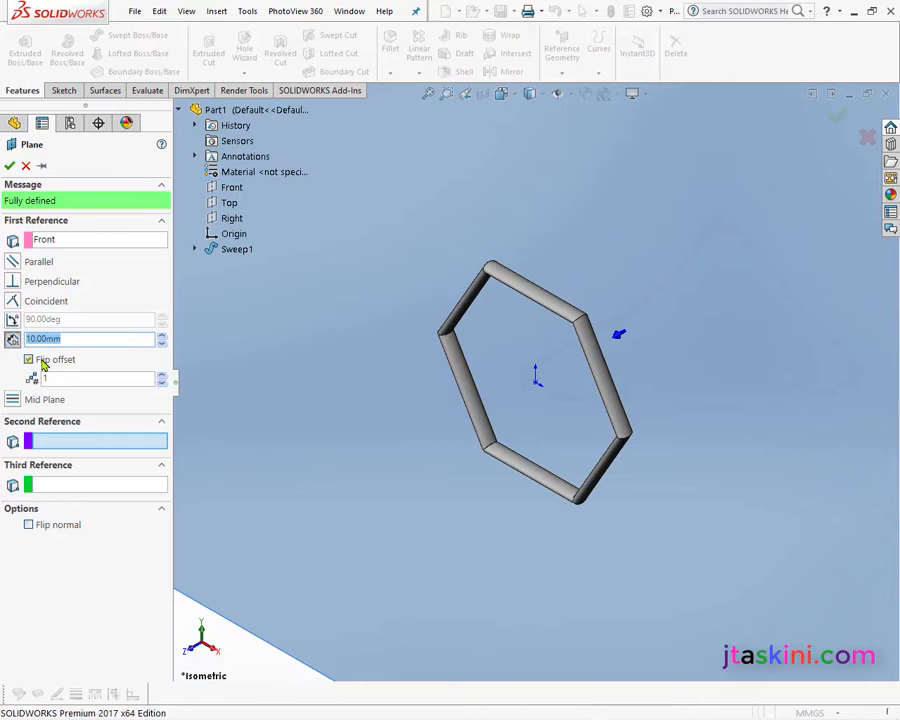
pyautogui.write('1')
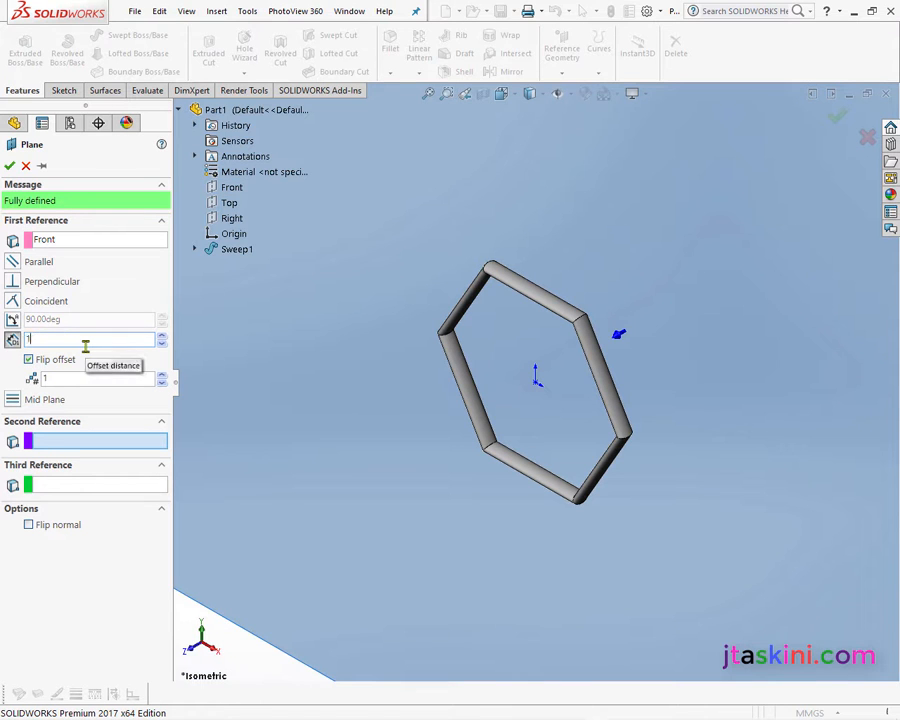
pyautogui.write('00')
pyautogui.press('Return')
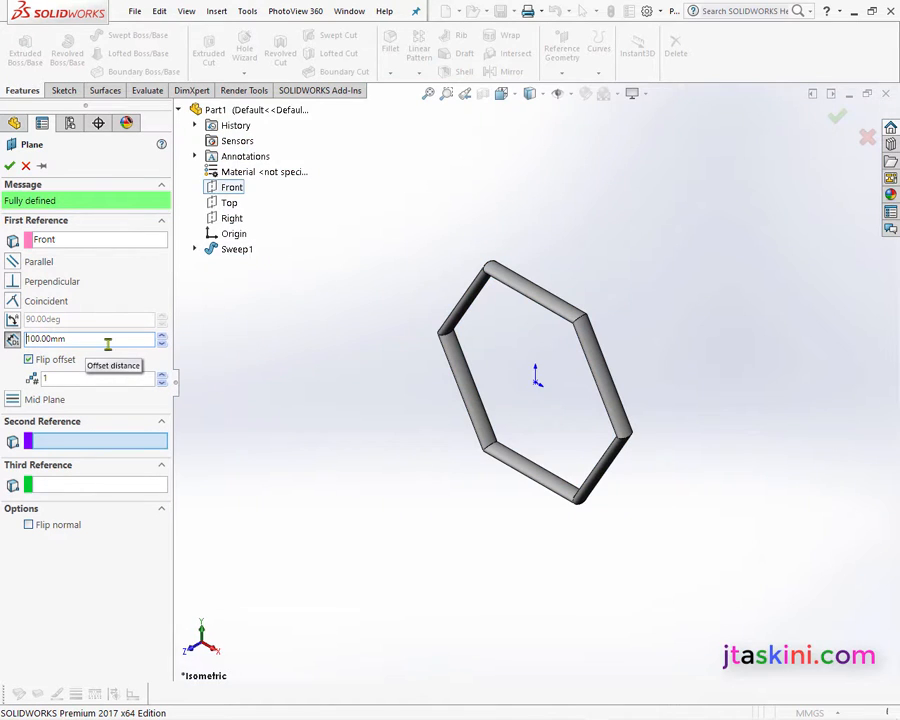
pyautogui.click(9, 165)
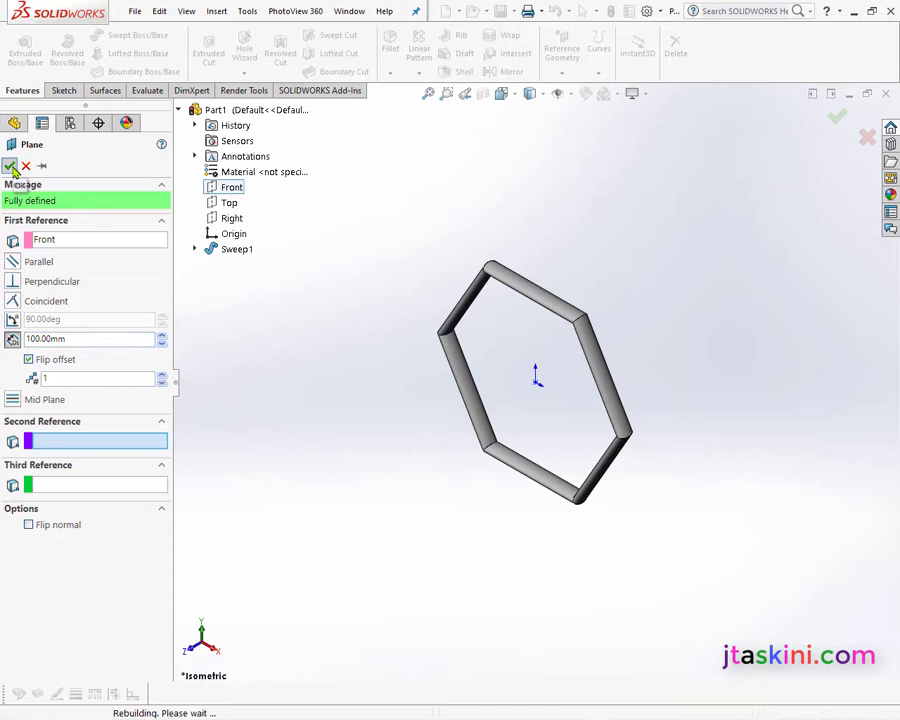
# - Create a reference axis at the intersection of the Right plane and the offset plane, and hide the offset plane
pyautogui.scroll(5, 364, 362)
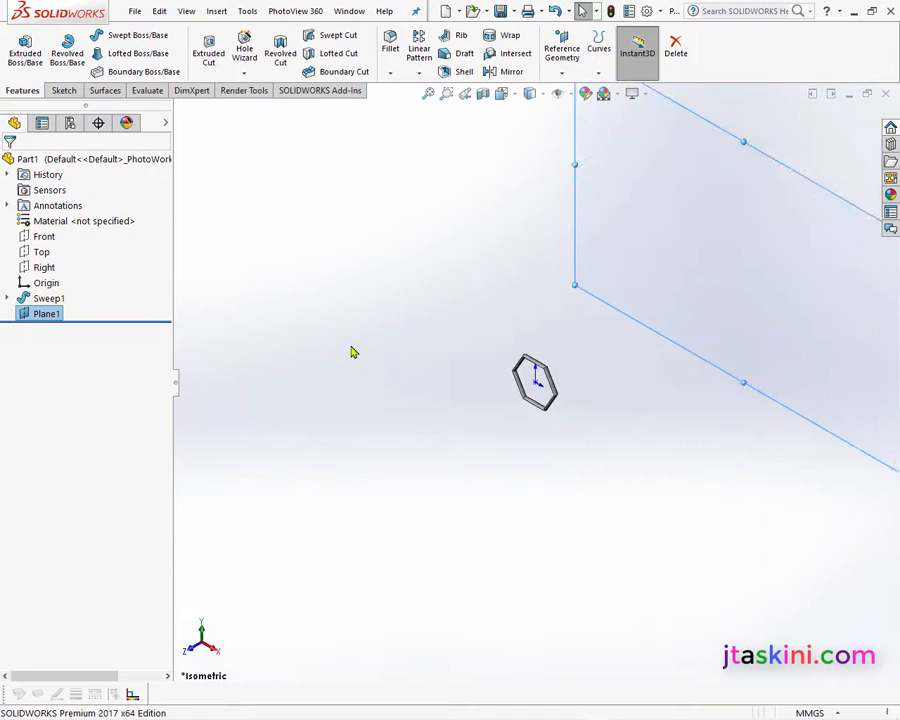
pyautogui.scroll(-2, 625, 390)
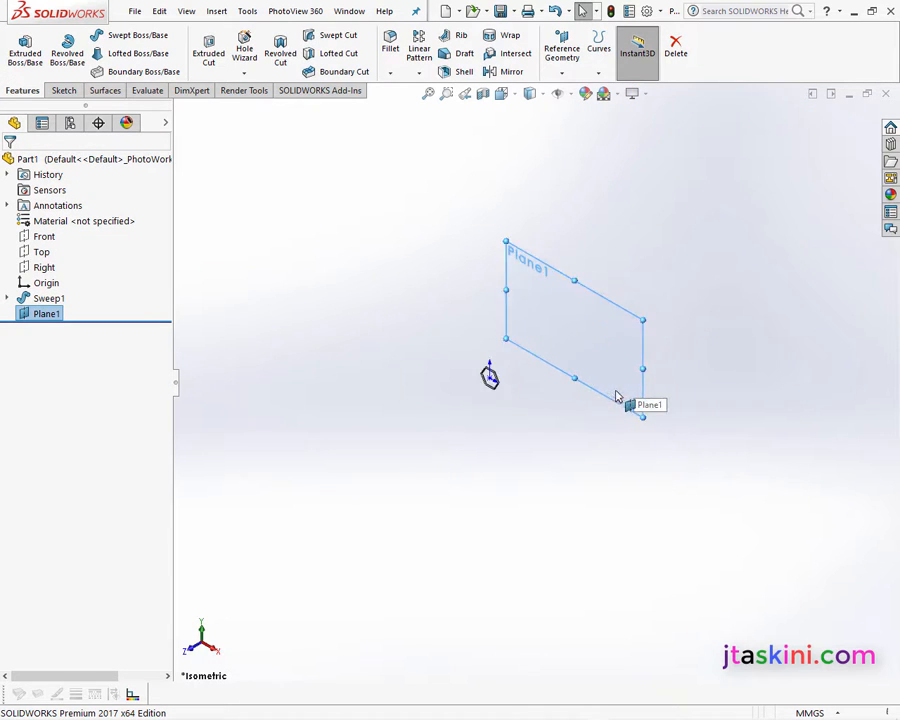
pyautogui.scroll(-3, 535, 384)
pyautogui.scroll(-2, 522, 377)
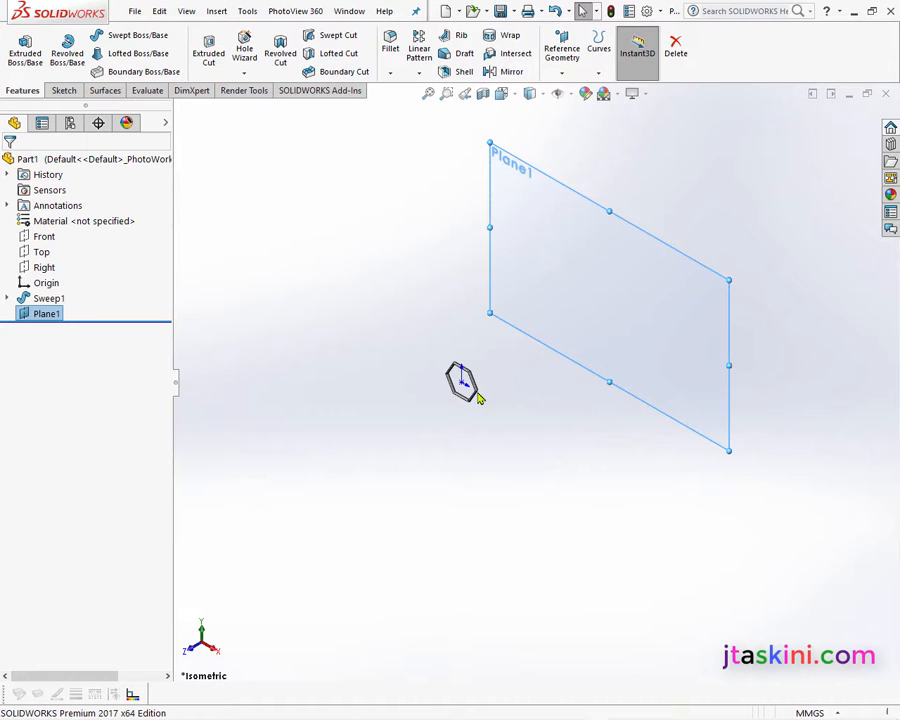
pyautogui.click(562, 50)
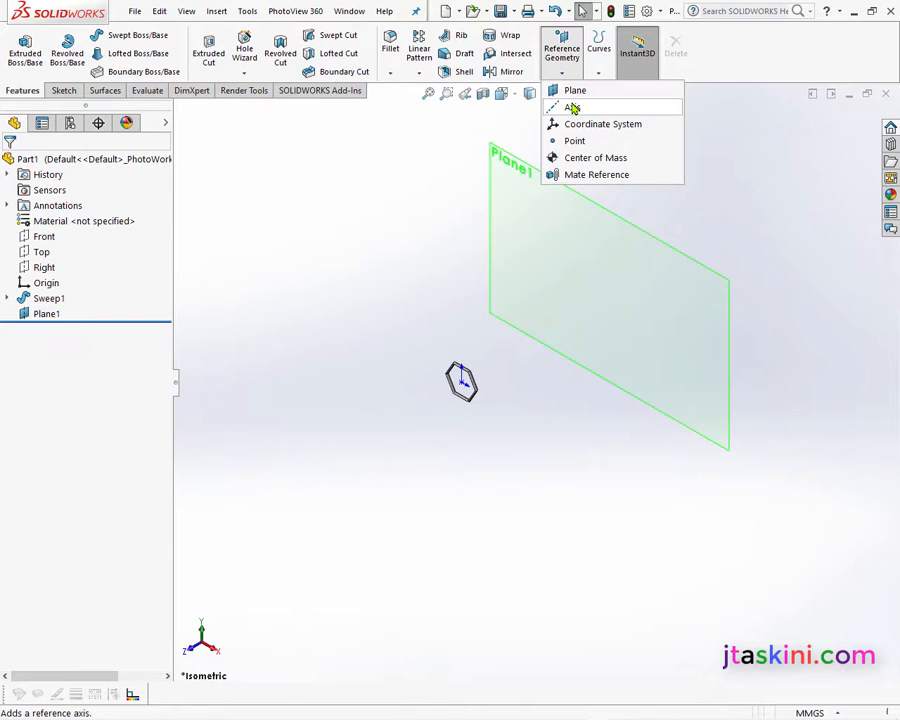
pyautogui.click(572, 108)
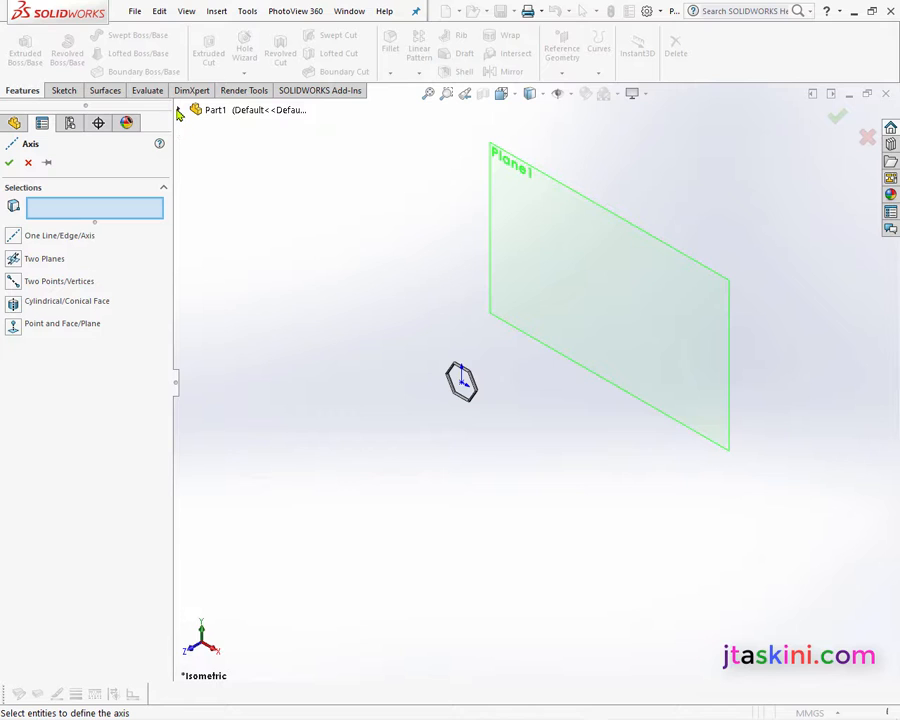
pyautogui.click(179, 110)
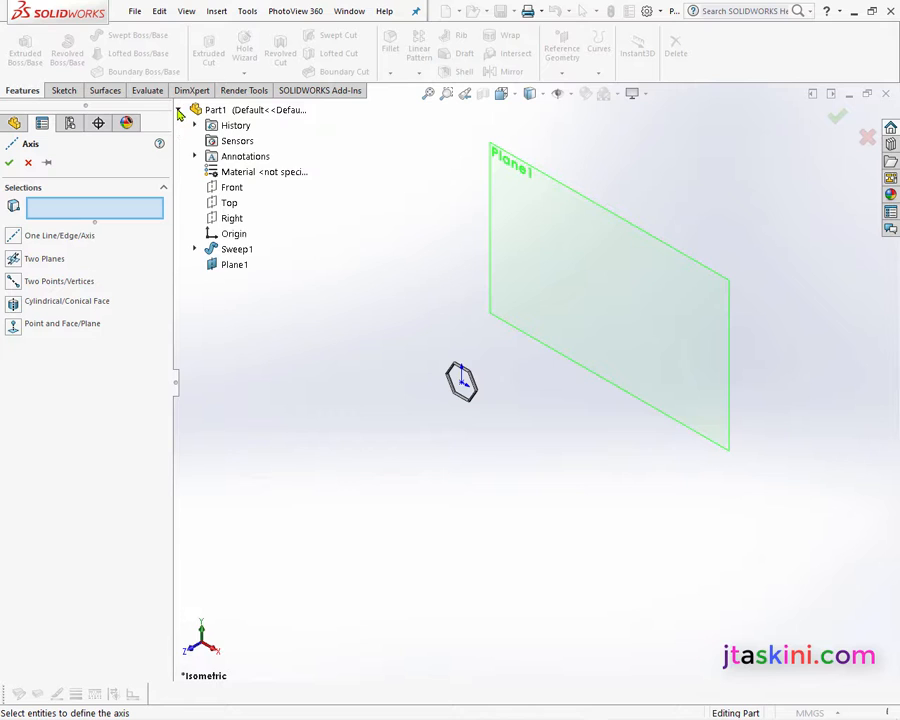
pyautogui.click(229, 219)
pyautogui.click(617, 278)
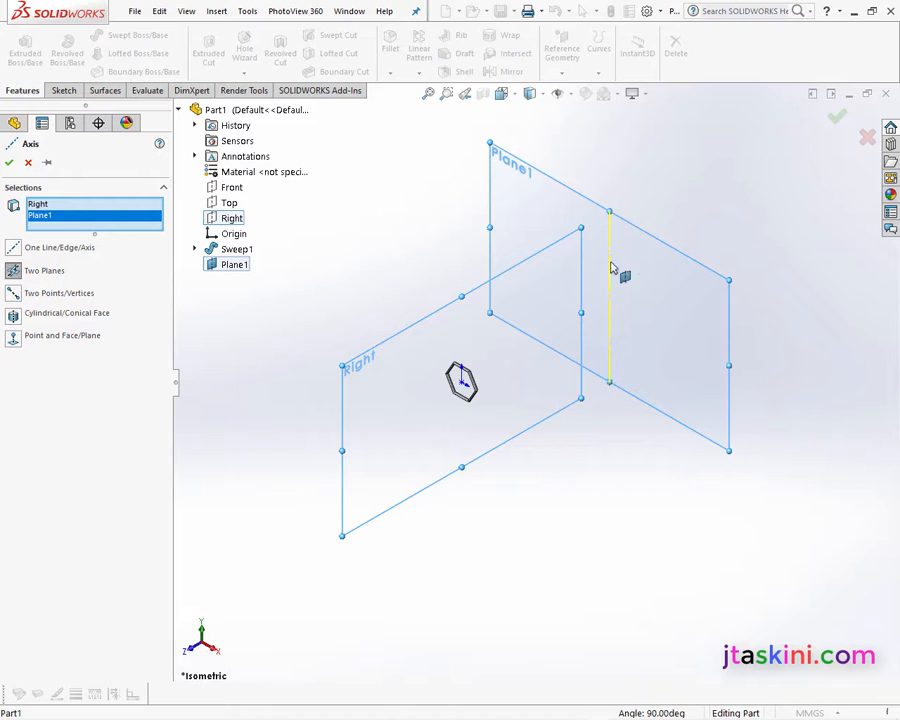
pyautogui.click(9, 166)
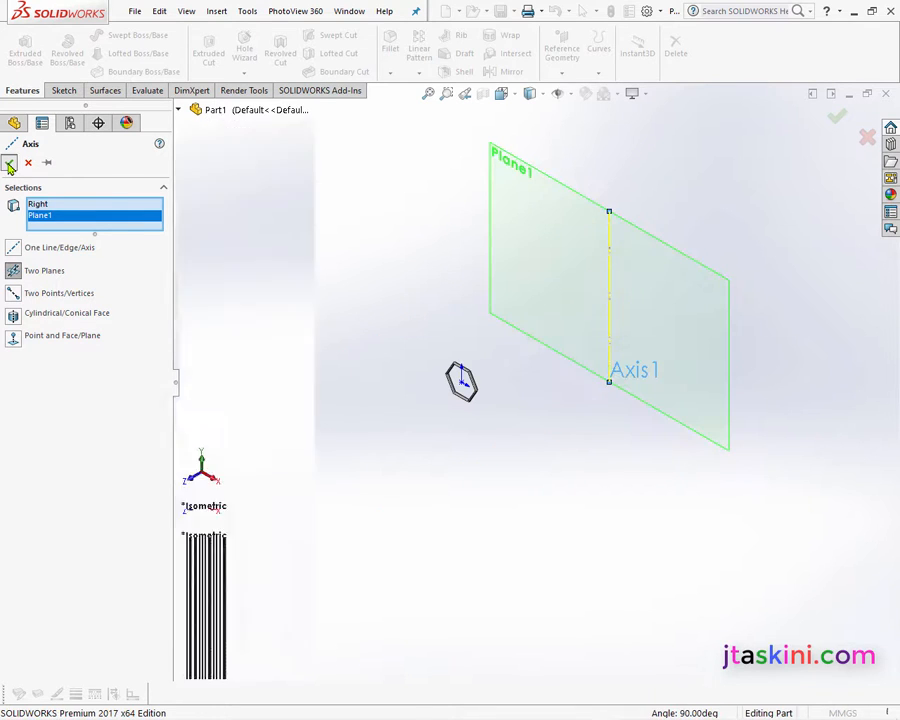
pyautogui.rightClick(493, 211)
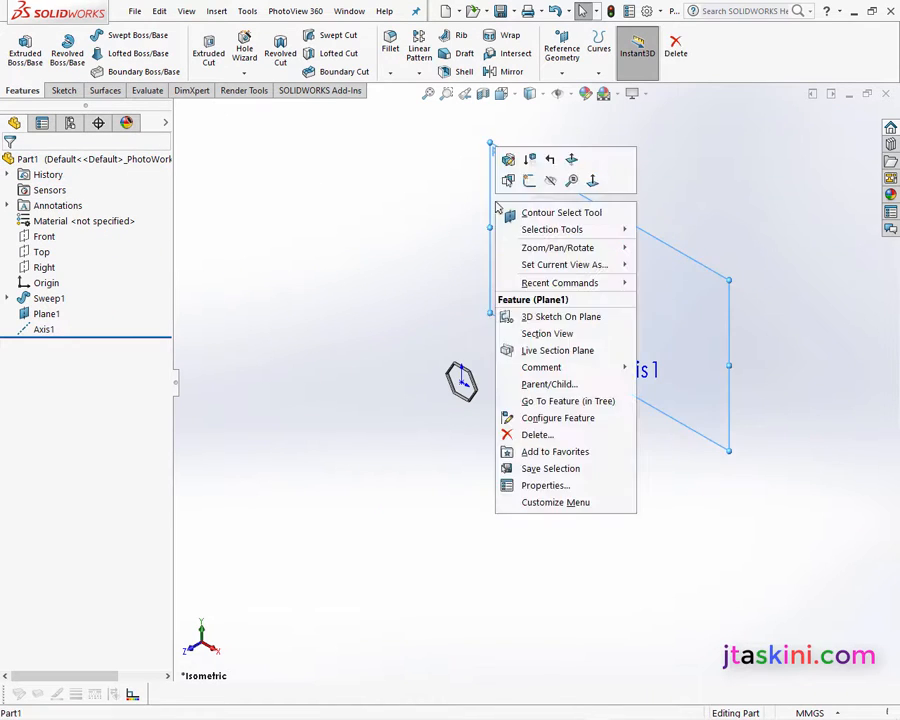
pyautogui.click(549, 181)
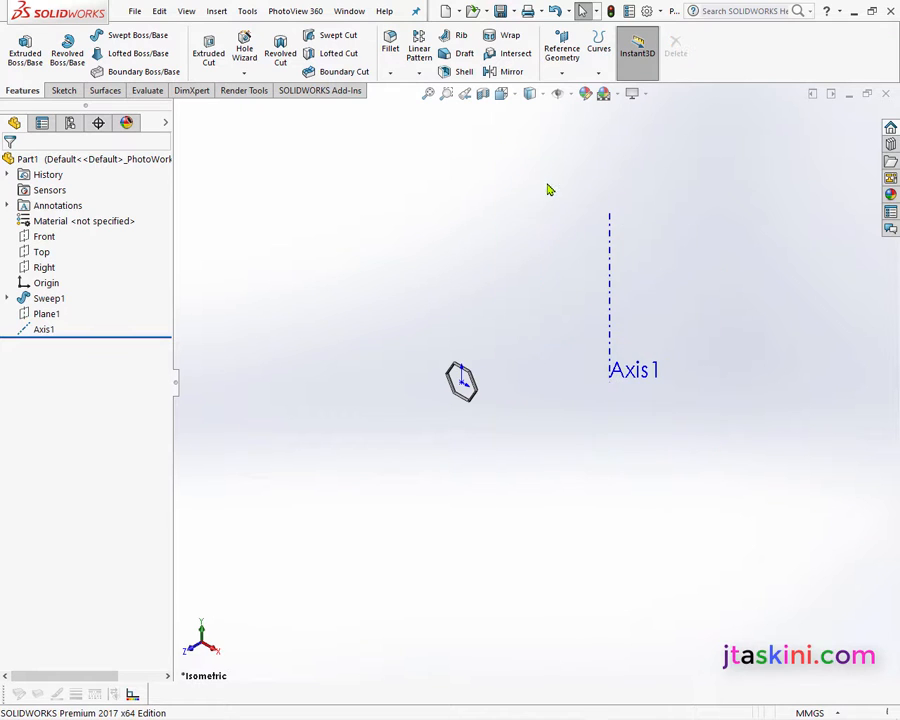
# - Circular-pattern the swept hexagon body around the reference axis with 31 equally spaced instances over 360 degrees
pyautogui.click(419, 73)
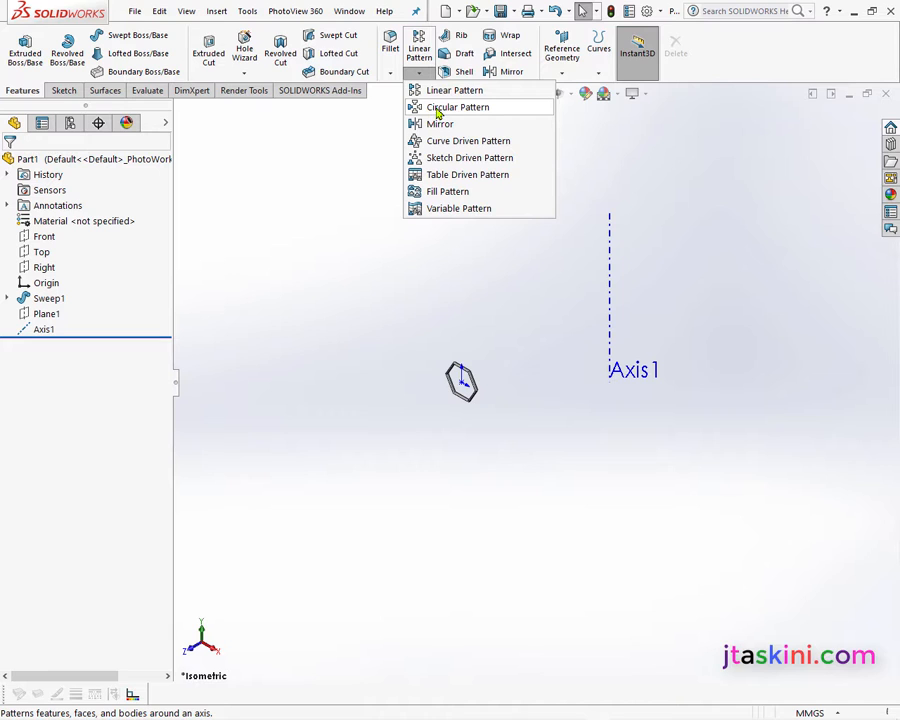
pyautogui.click(450, 107)
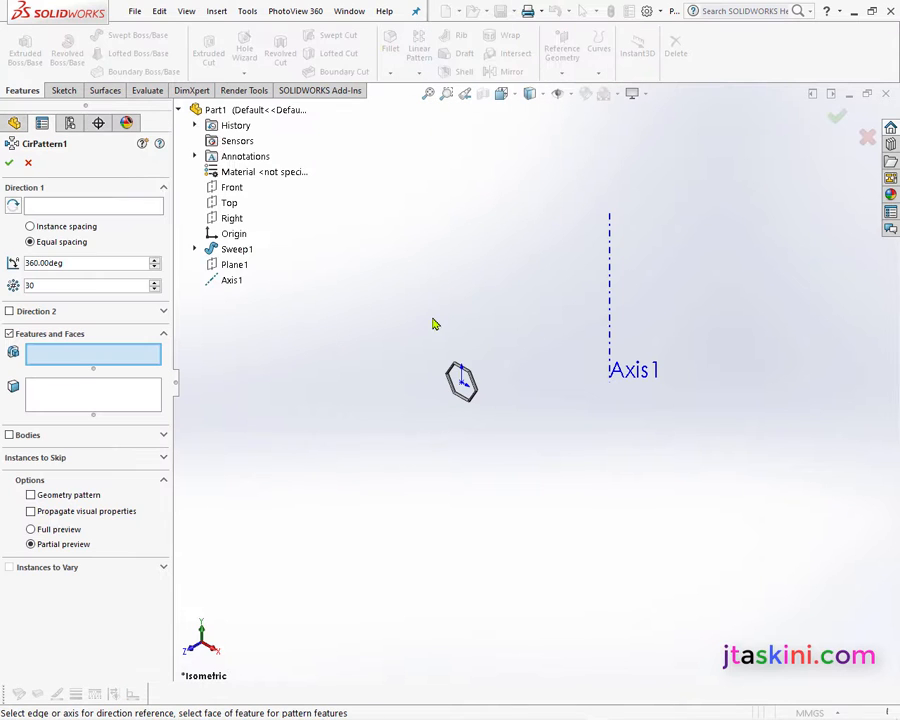
pyautogui.click(102, 208)
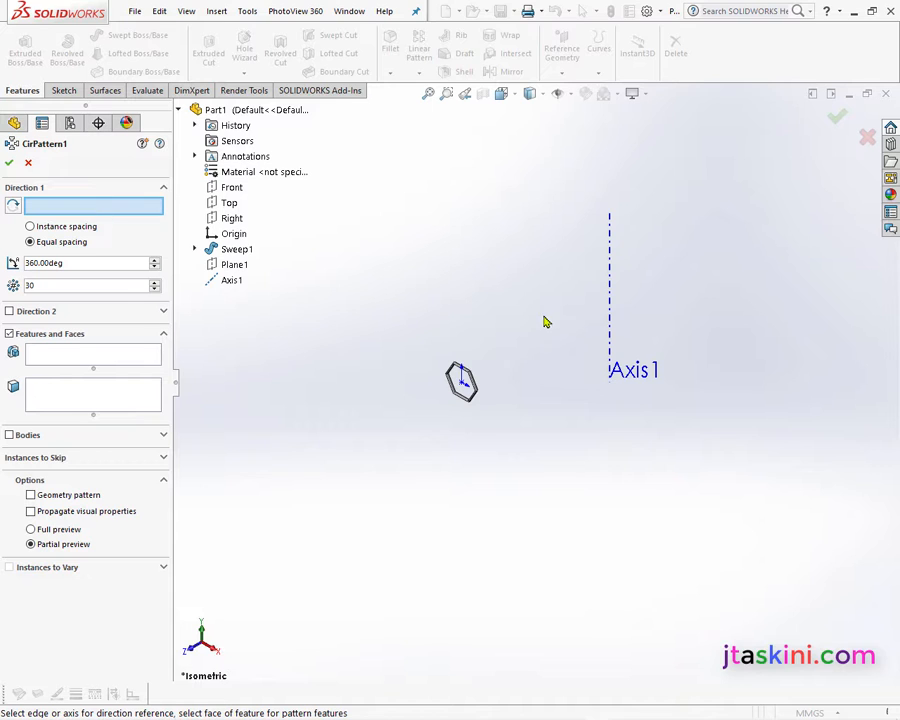
pyautogui.click(609, 309)
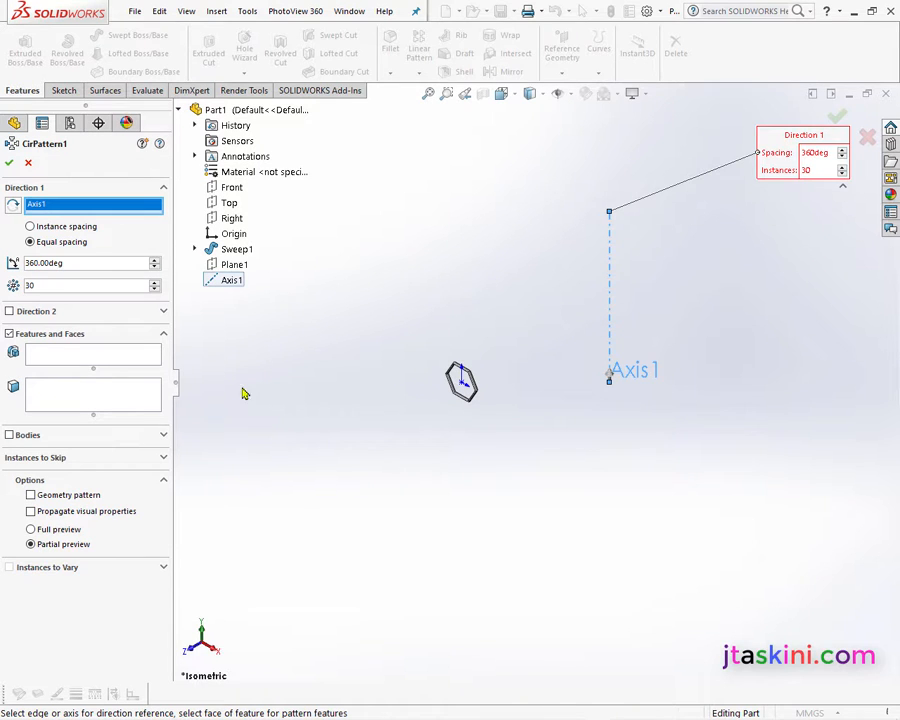
pyautogui.click(9, 435)
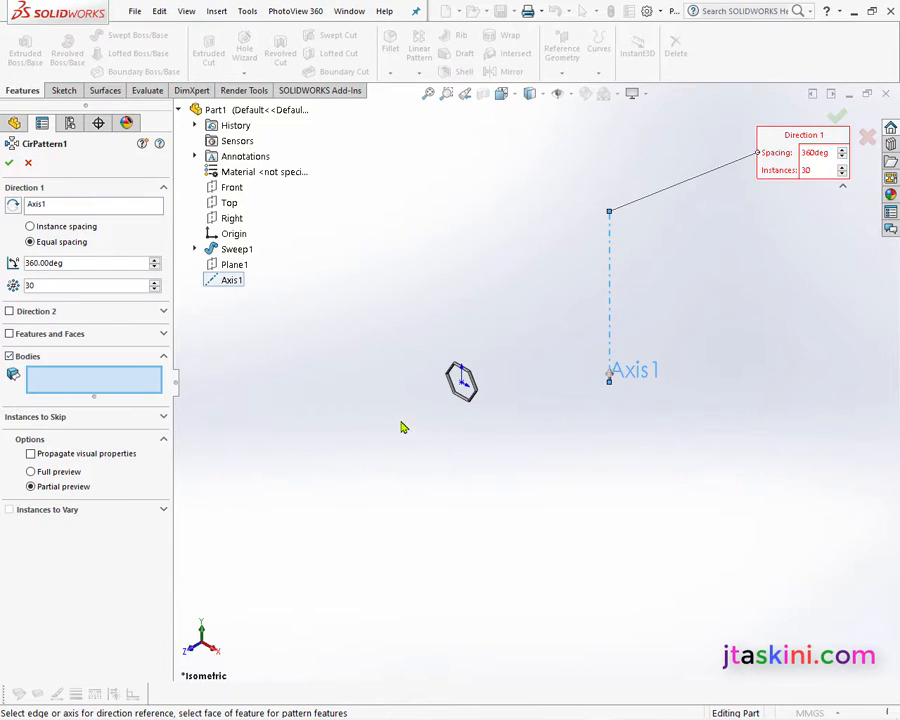
pyautogui.click(466, 403)
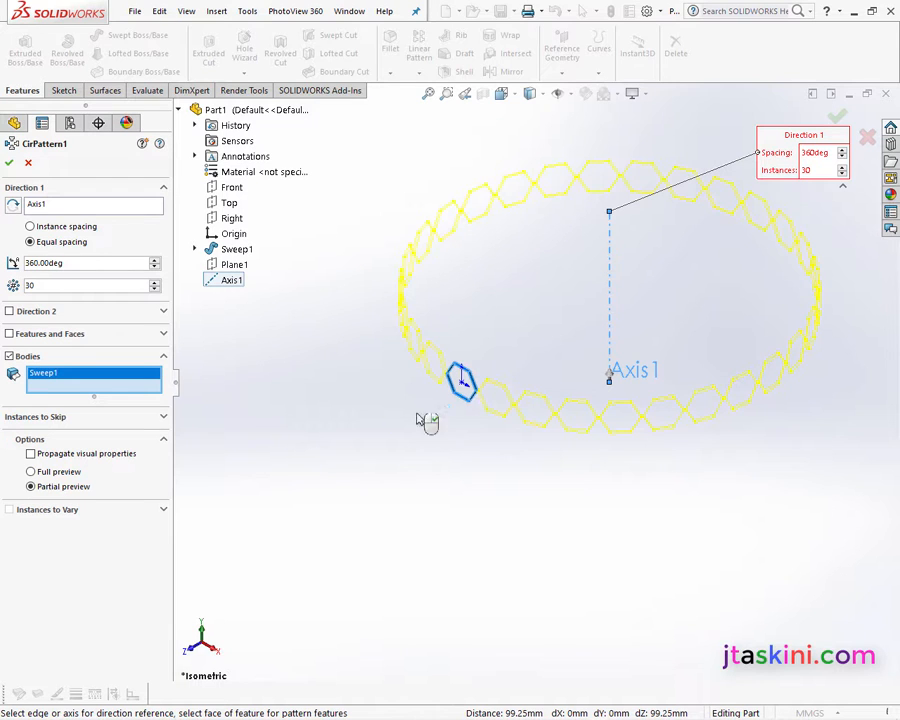
pyautogui.click(155, 283)
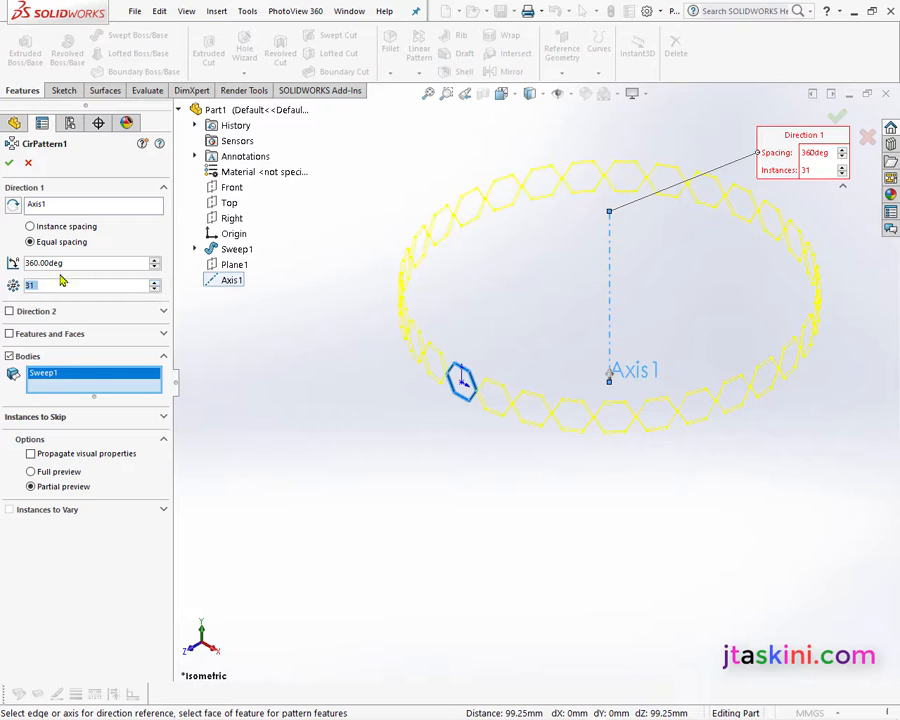
pyautogui.click(10, 167)
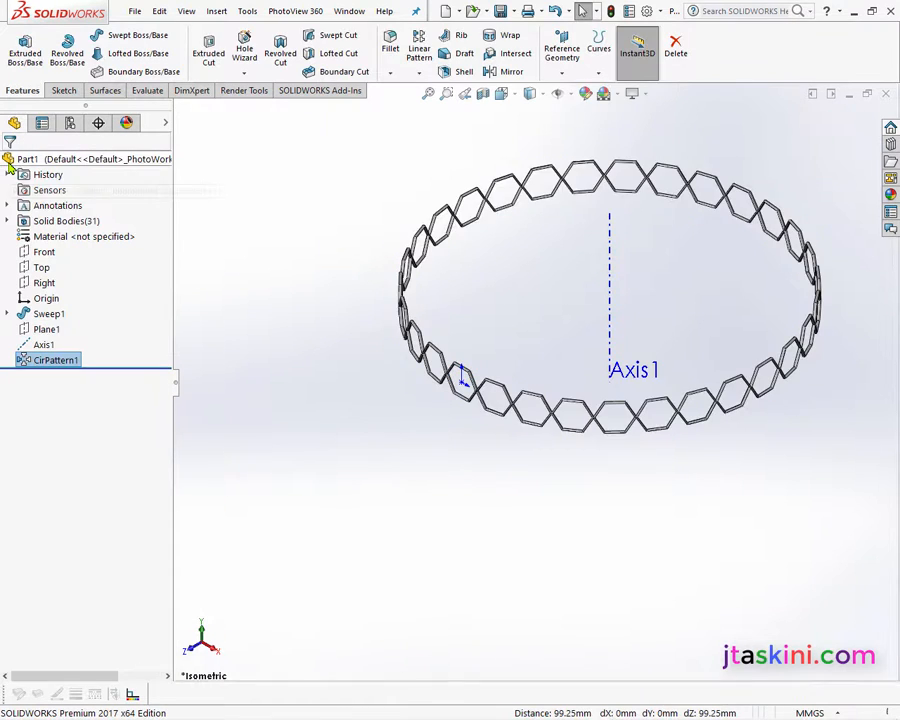
# - Combine all the patterned hexagon bodies into one ring body with the Add operation
pyautogui.click(216, 12)
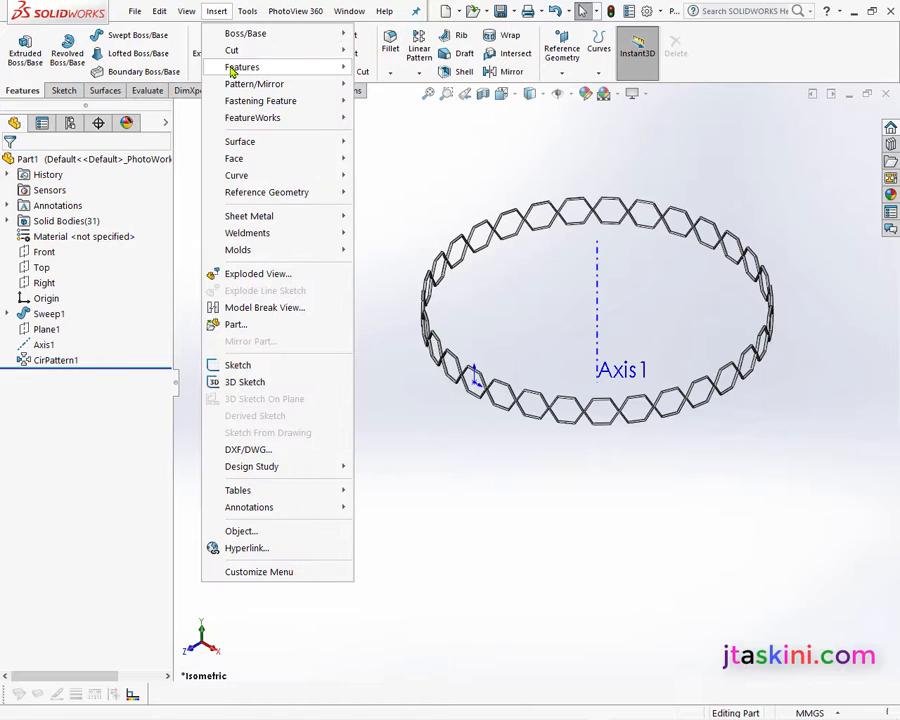
pyautogui.moveTo(228, 66)
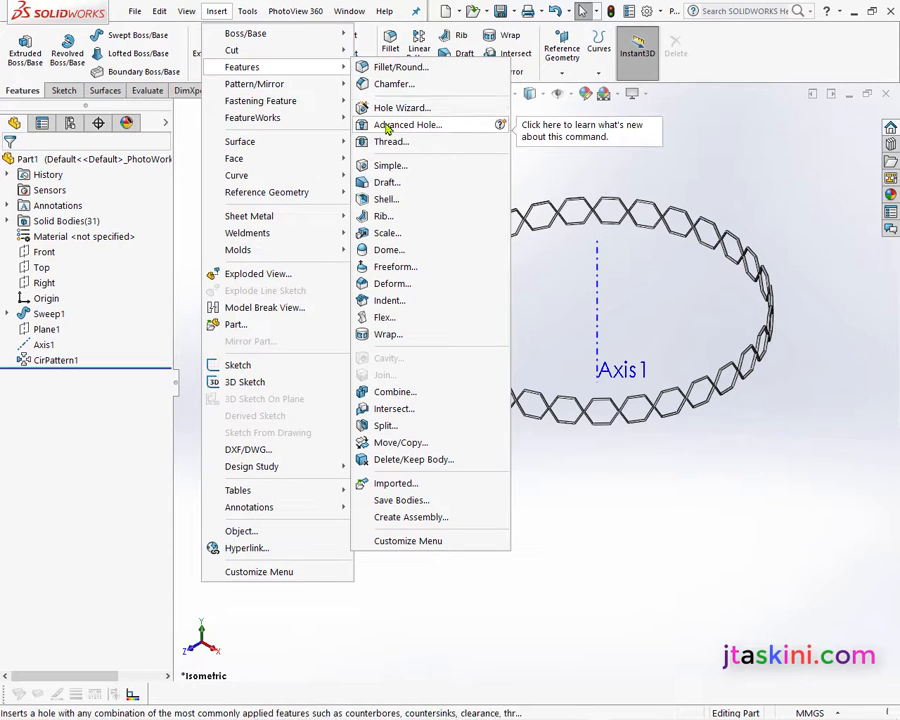
pyautogui.click(398, 392)
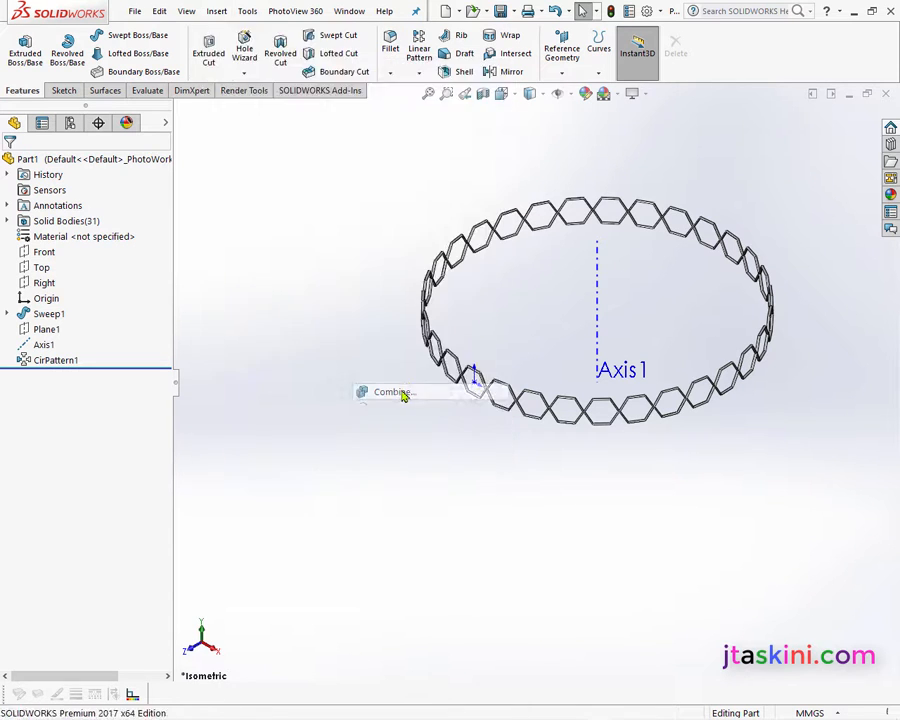
pyautogui.moveTo(381, 144); pyautogui.dragTo(830, 483)
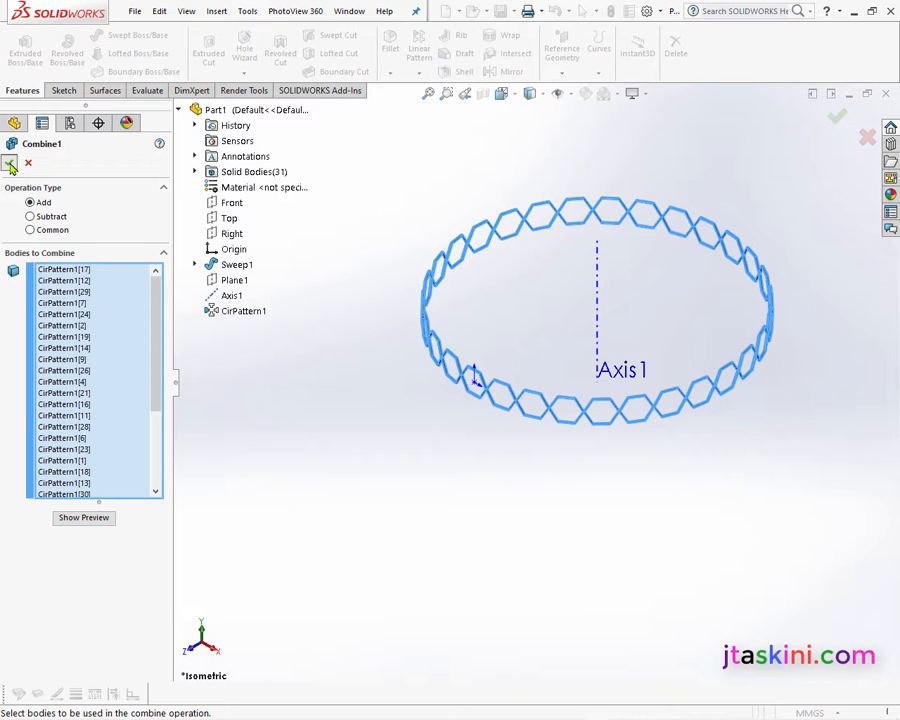
pyautogui.click(10, 166)
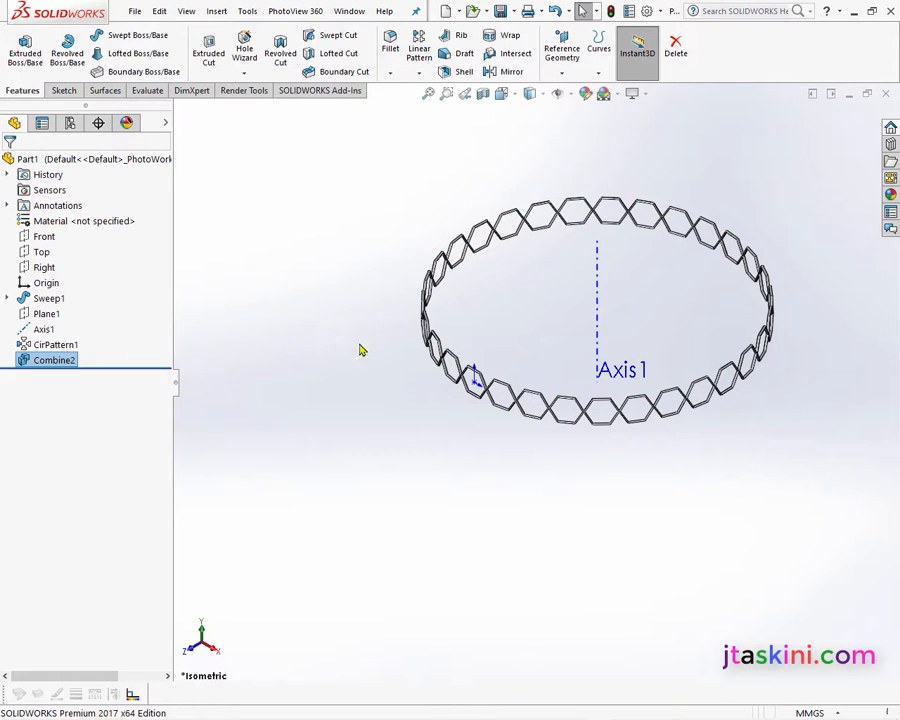
pyautogui.click(358, 343)
# - Set up a linear pattern of the combined ring body, using the reference axis as its direction
pyautogui.scroll(3, 634, 381)
pyautogui.scroll(-1, 592, 339)
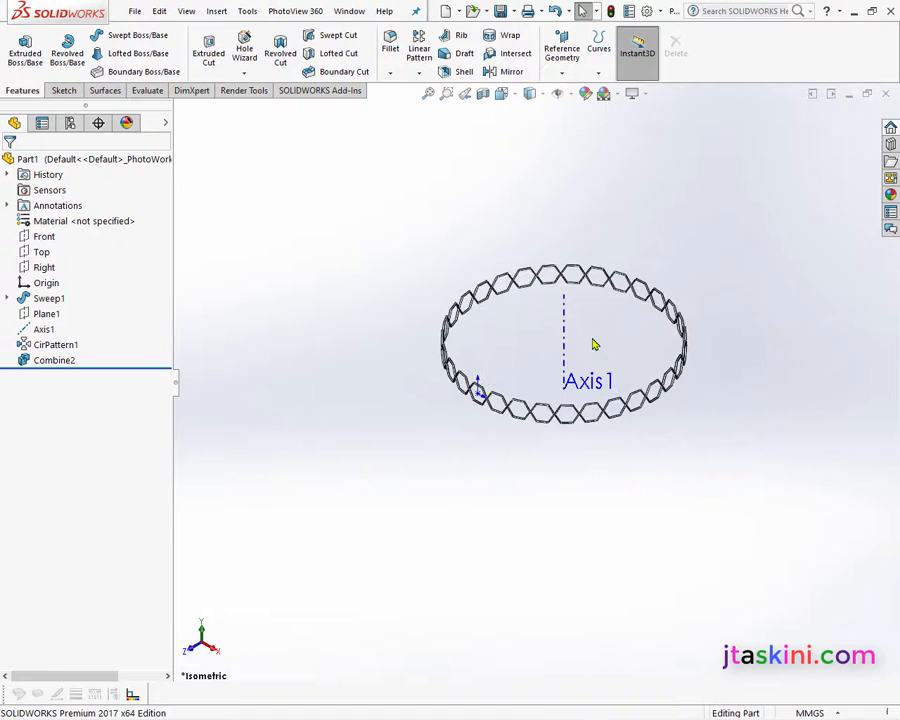
pyautogui.scroll(-1, 617, 357)
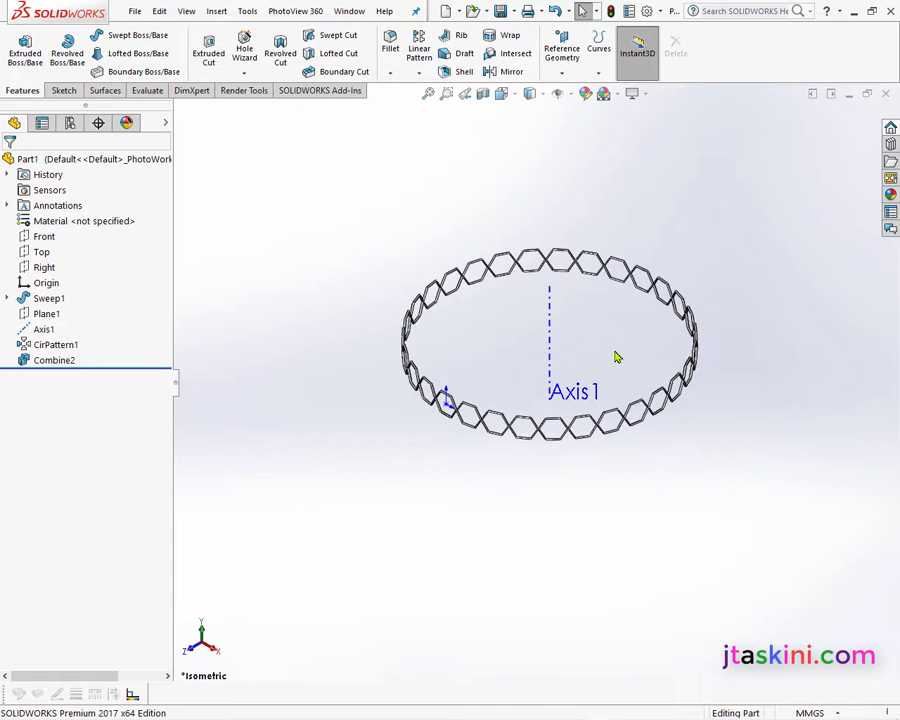
pyautogui.click(419, 73)
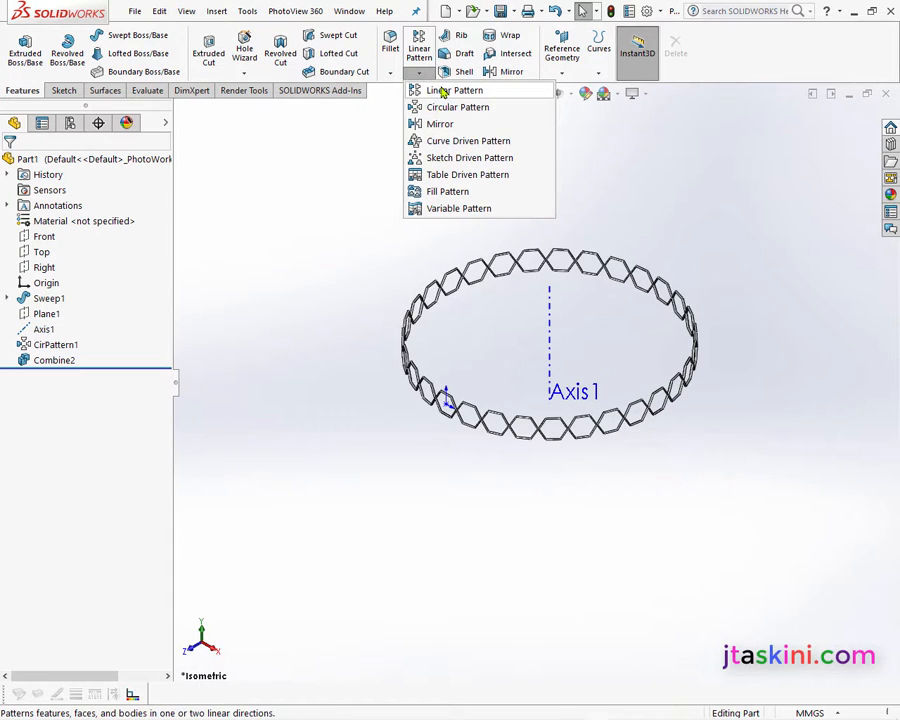
pyautogui.click(440, 90)
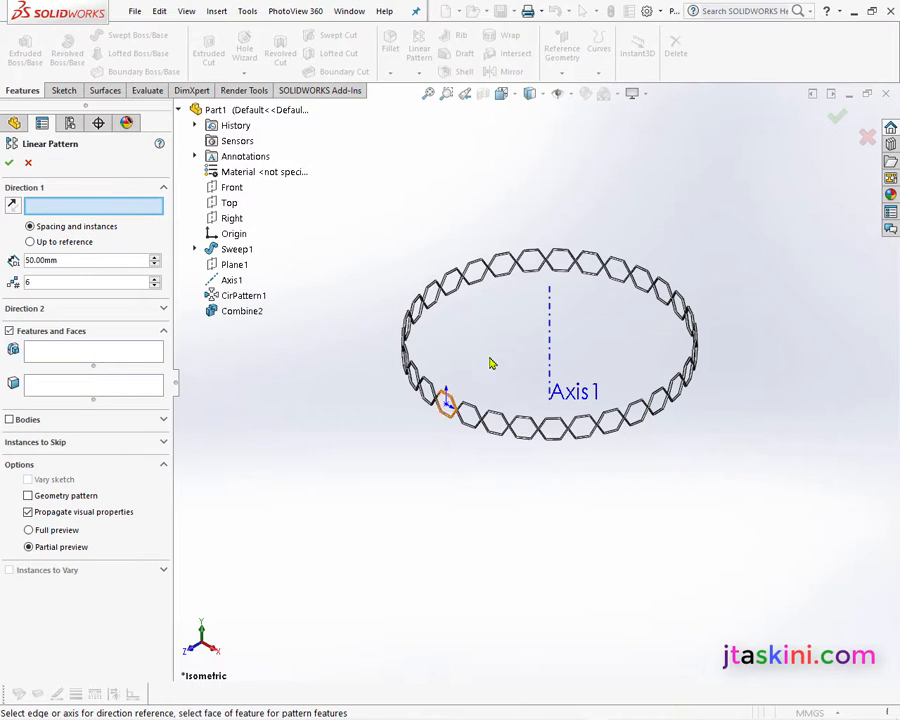
pyautogui.click(553, 366)
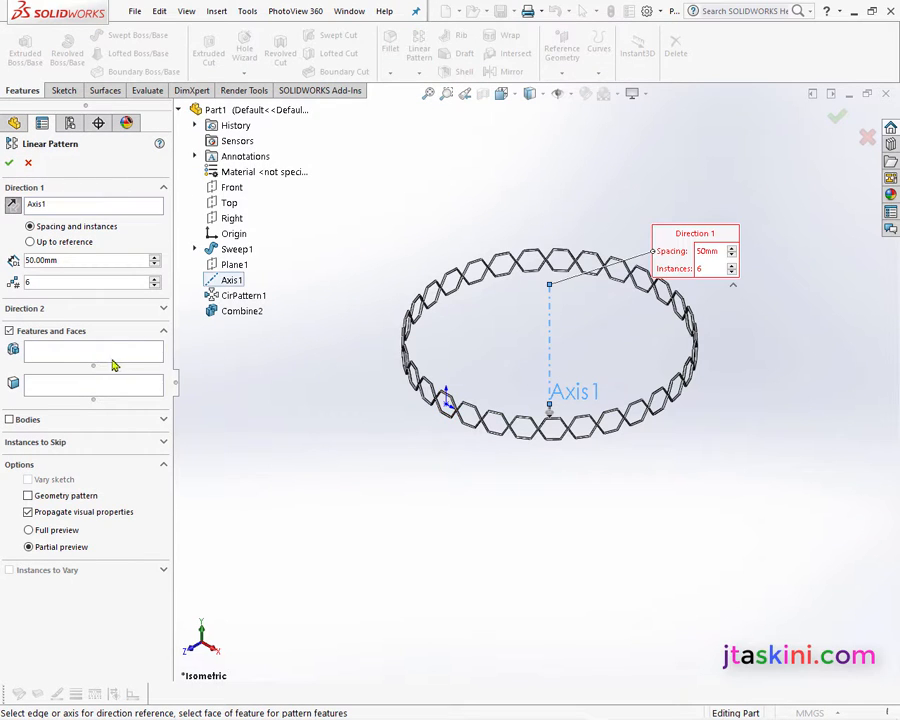
pyautogui.click(10, 420)
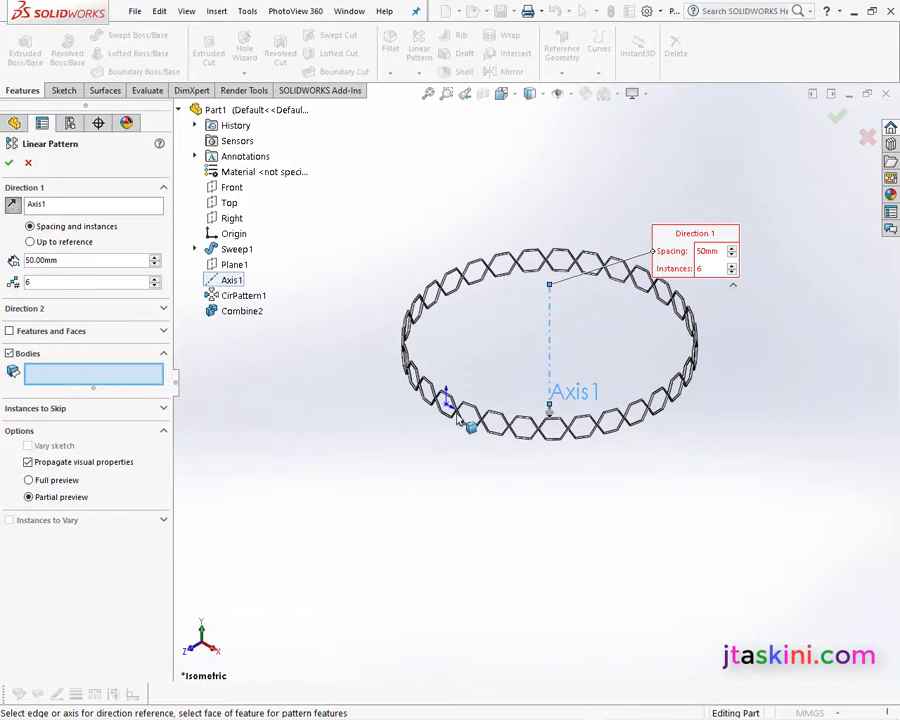
pyautogui.click(455, 410)
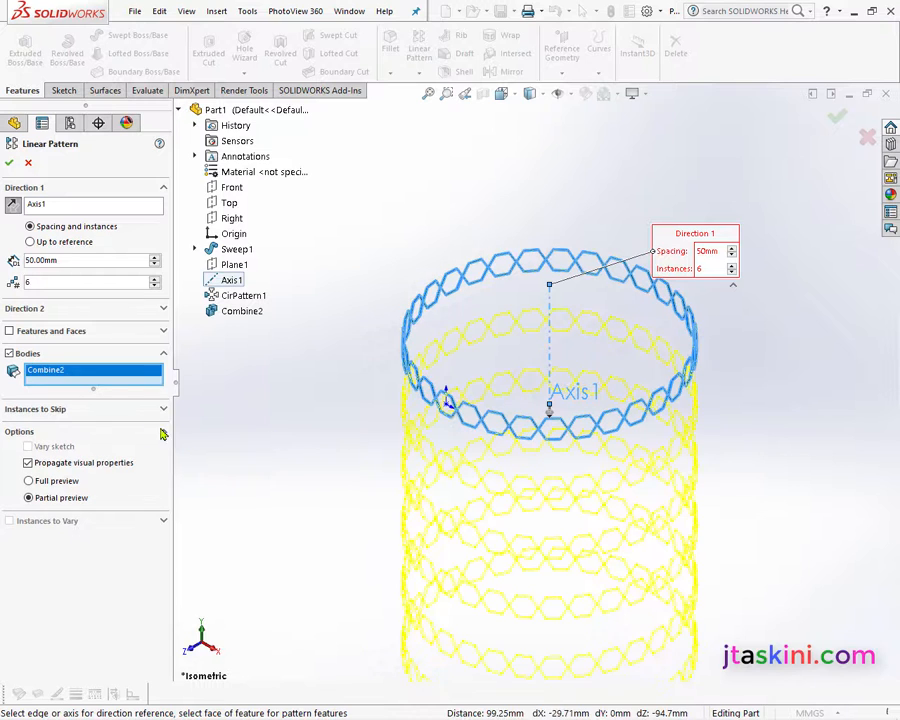
# - Set the linear pattern to 5 instances at 18 mm spacing and create it
pyautogui.click(155, 287)
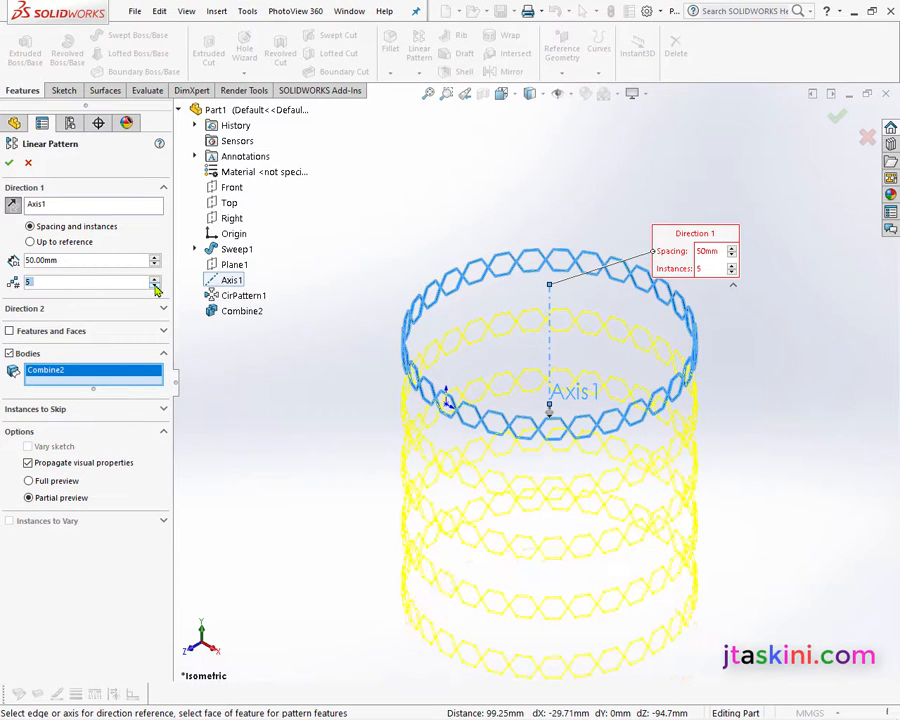
pyautogui.doubleClick(78, 260)
pyautogui.write('18')
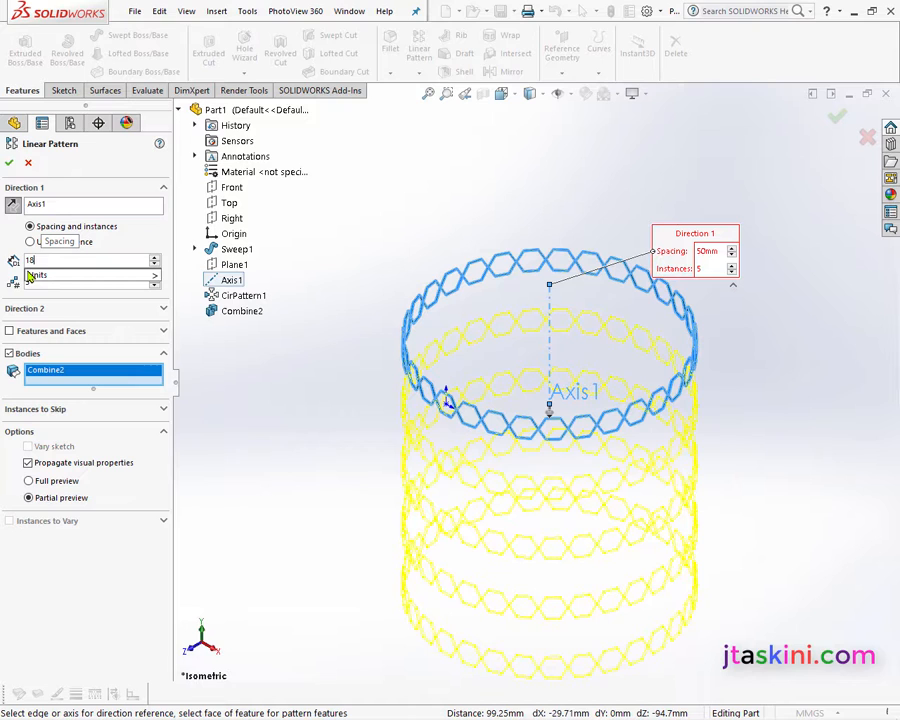
pyautogui.moveTo(30, 276)
pyautogui.click(201, 391)
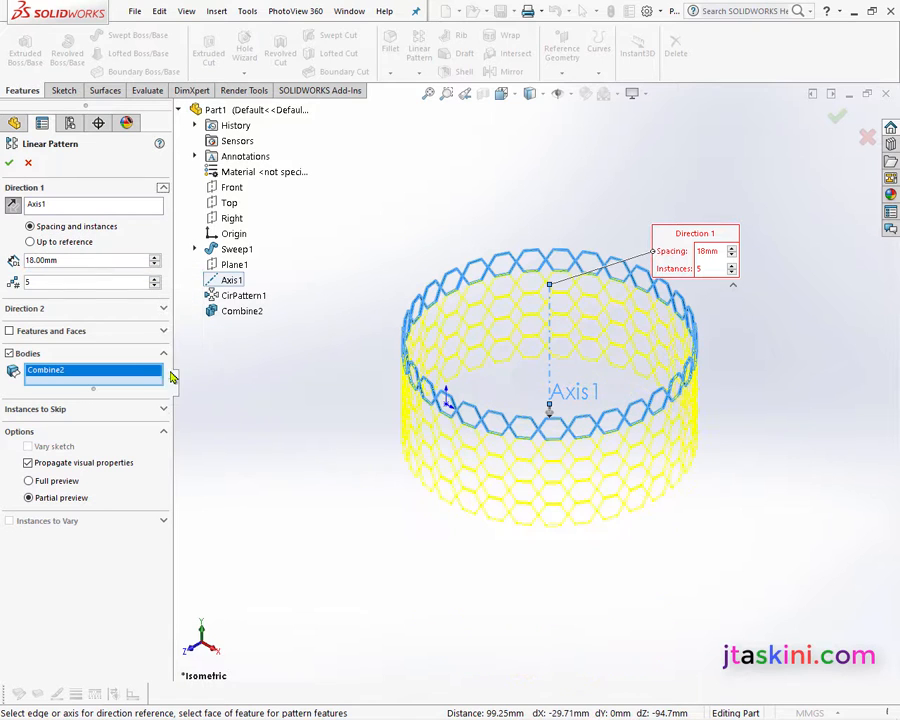
pyautogui.click(8, 162)
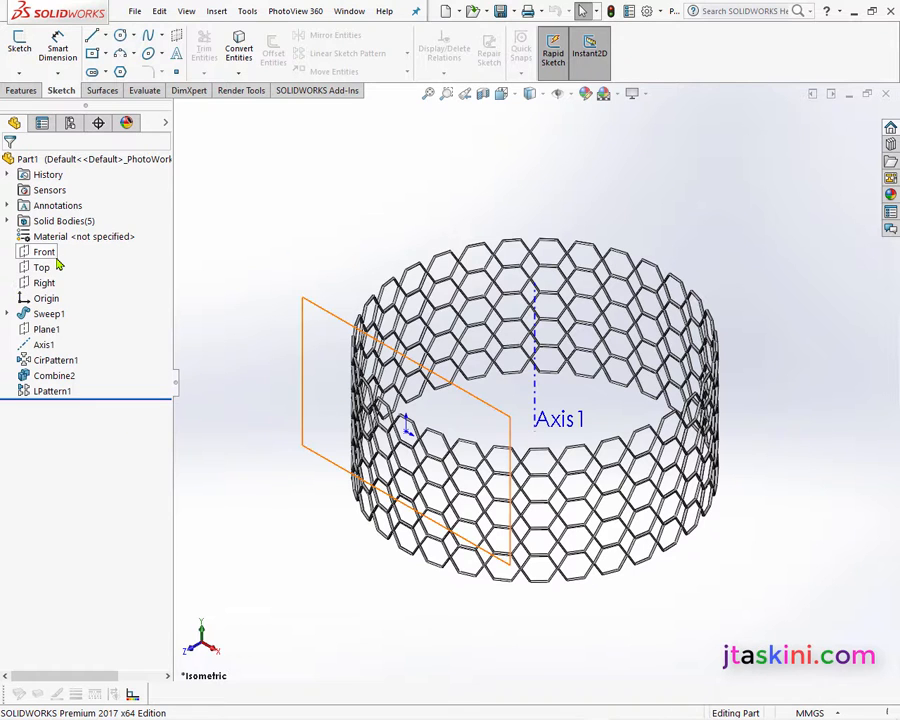
# - Start a sketch on the Front plane and draw a horizontal line just above the mesh wall, extending past both sides
pyautogui.rightClick(46, 253)
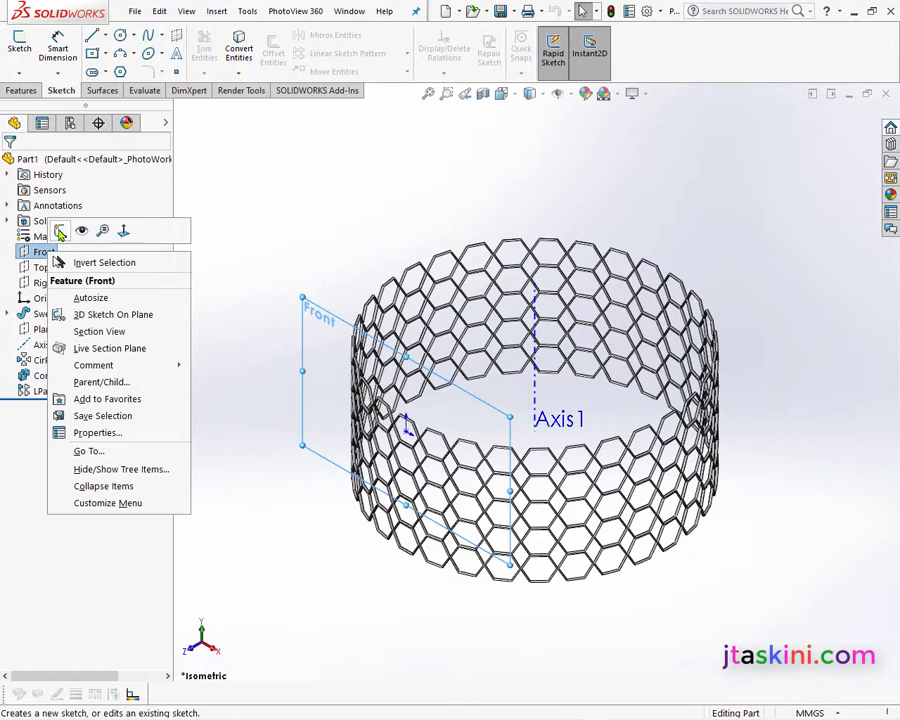
pyautogui.click(60, 233)
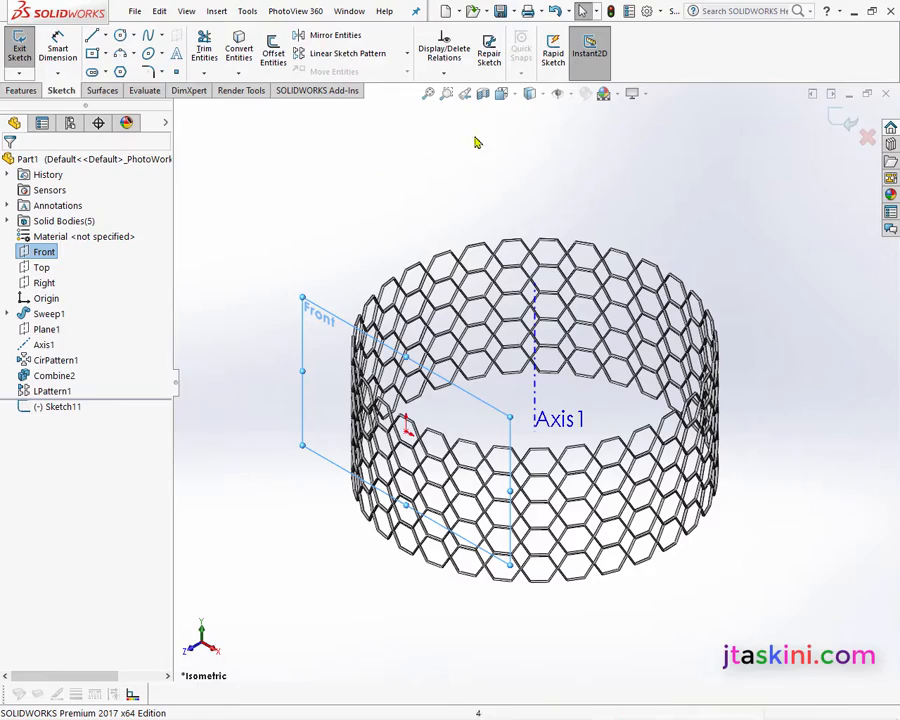
pyautogui.click(501, 93)
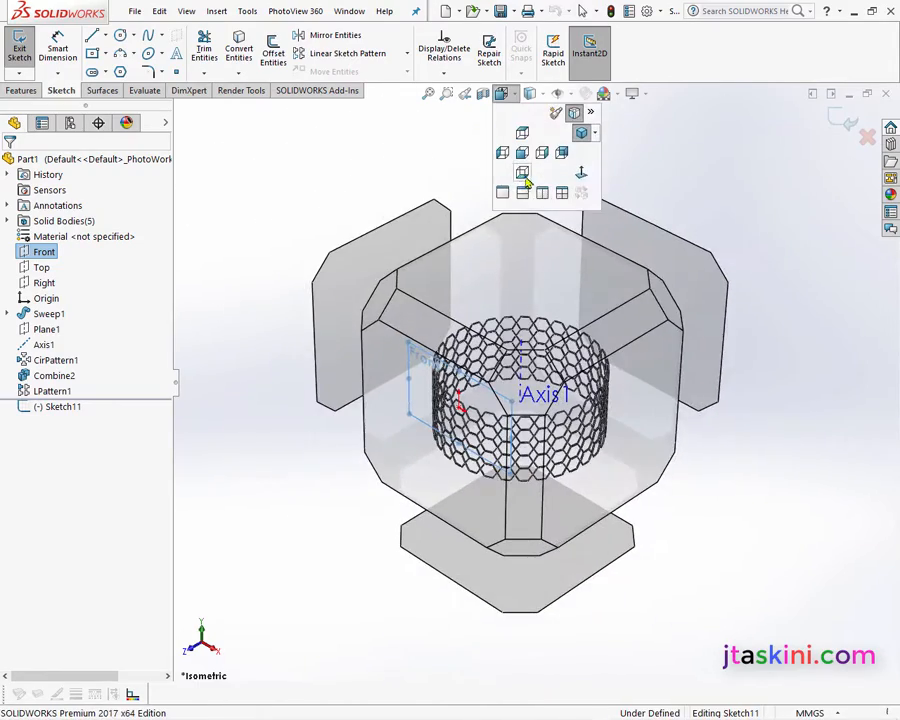
pyautogui.click(522, 171)
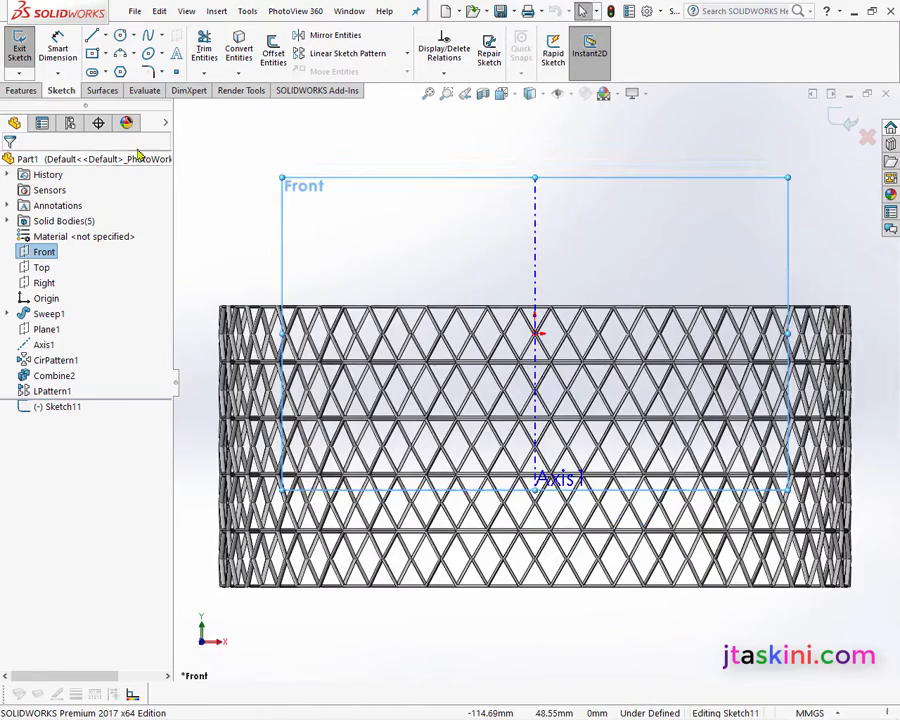
pyautogui.click(92, 36)
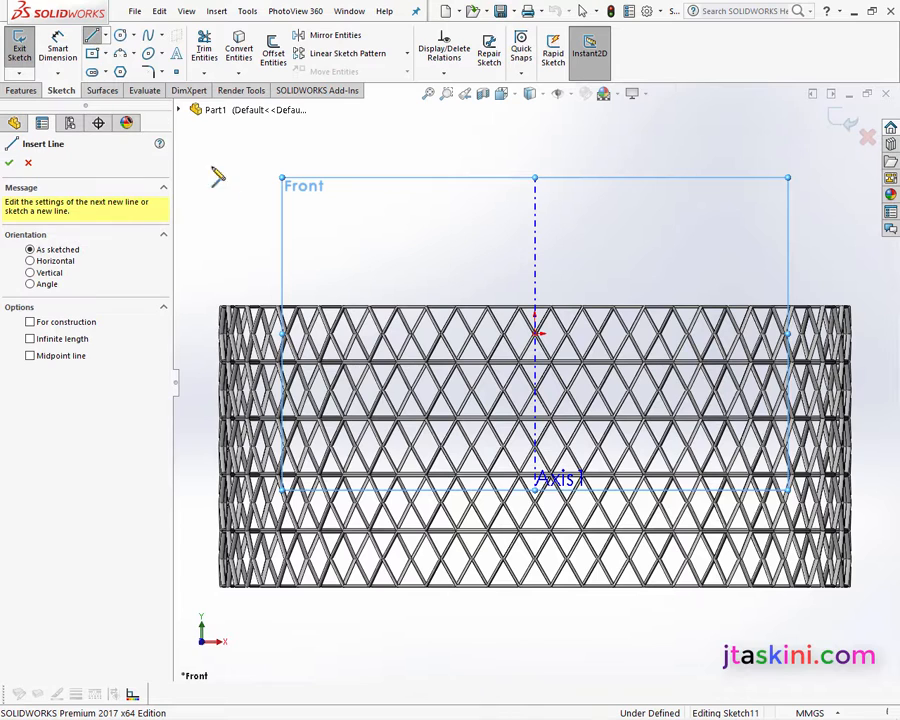
pyautogui.click(199, 294)
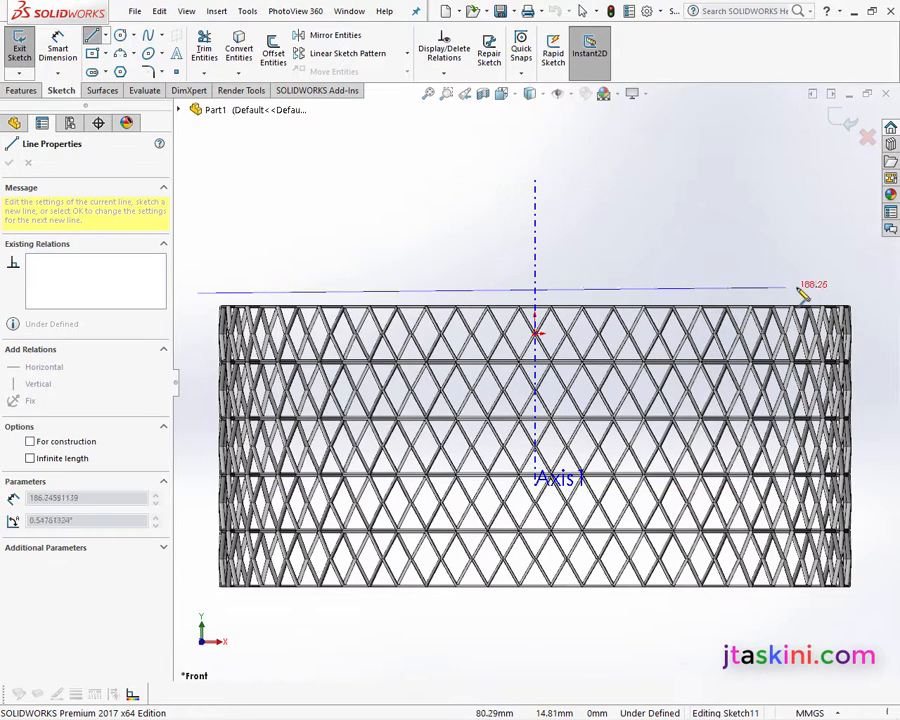
pyautogui.click(860, 294)
pyautogui.rightClick(609, 208)
pyautogui.click(645, 221)
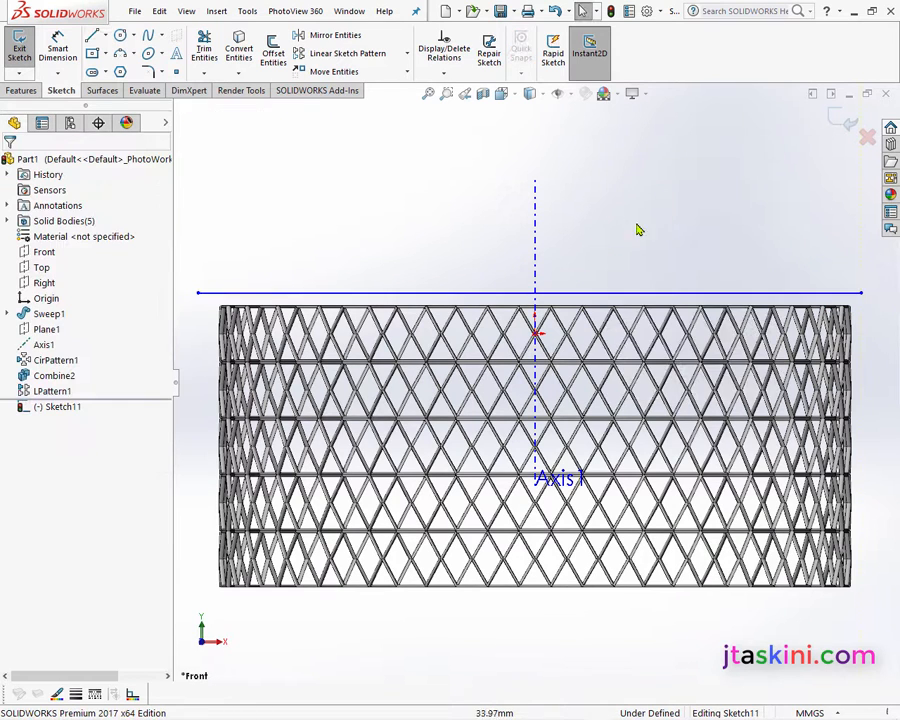
# - Dimension the horizontal line 8.5 mm above the origin
pyautogui.click(57, 50)
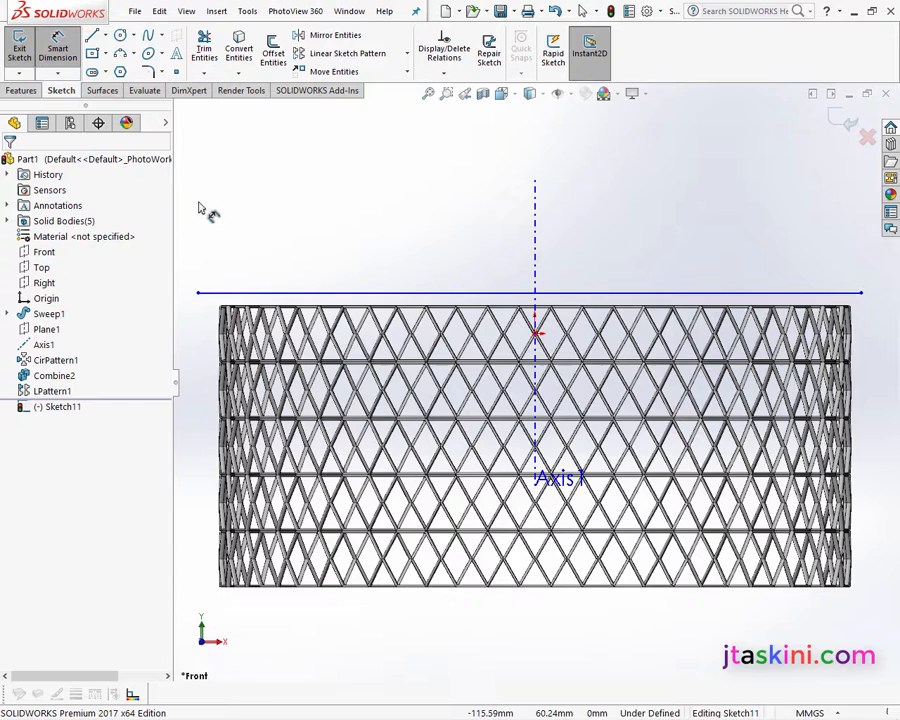
pyautogui.click(537, 335)
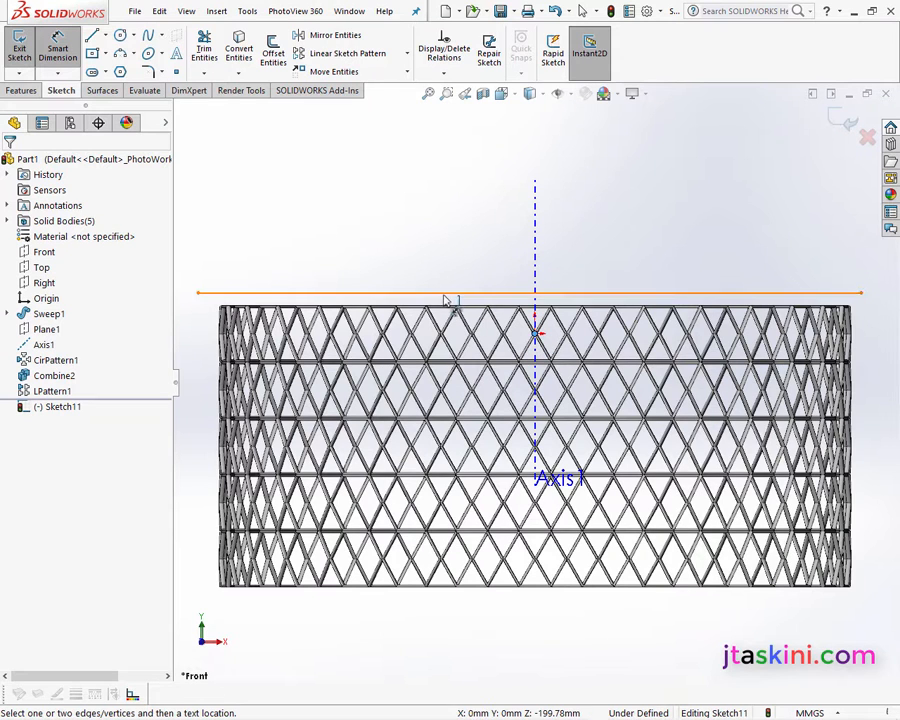
pyautogui.click(450, 294)
pyautogui.click(205, 342)
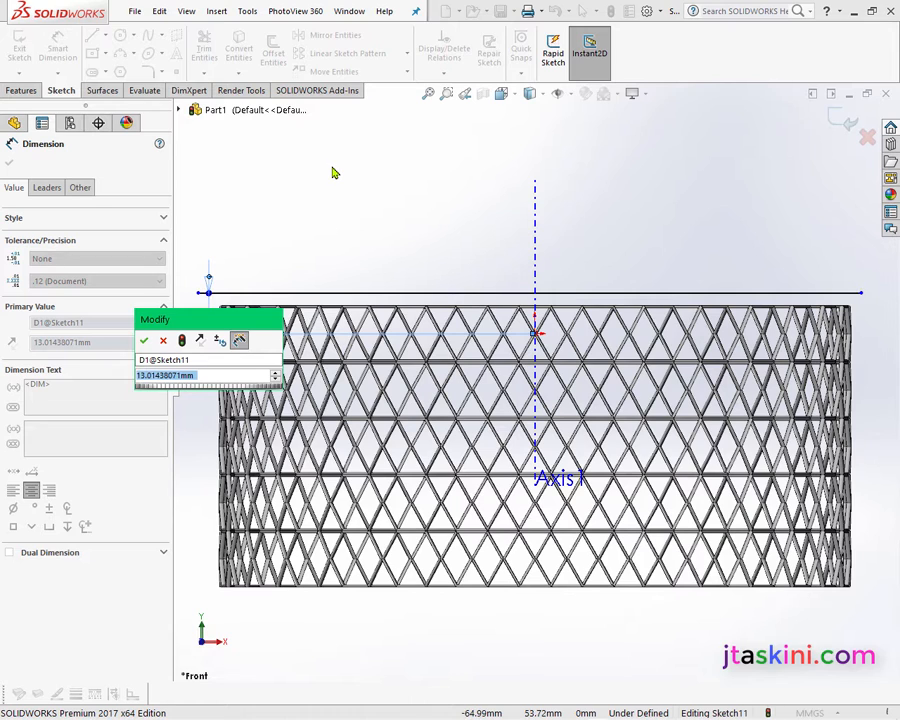
pyautogui.write('8.5')
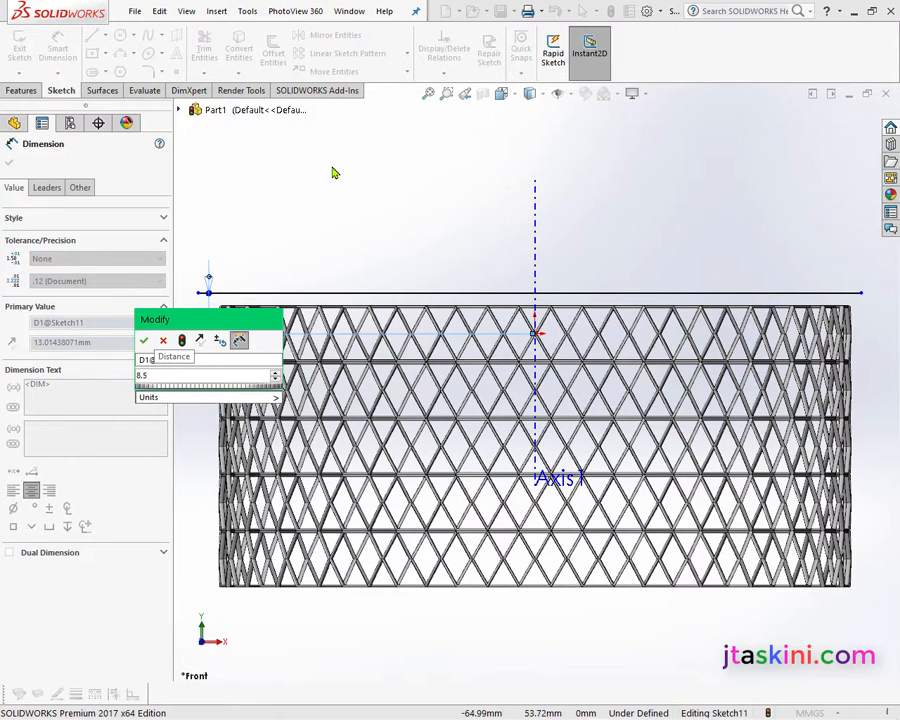
pyautogui.press('Return')
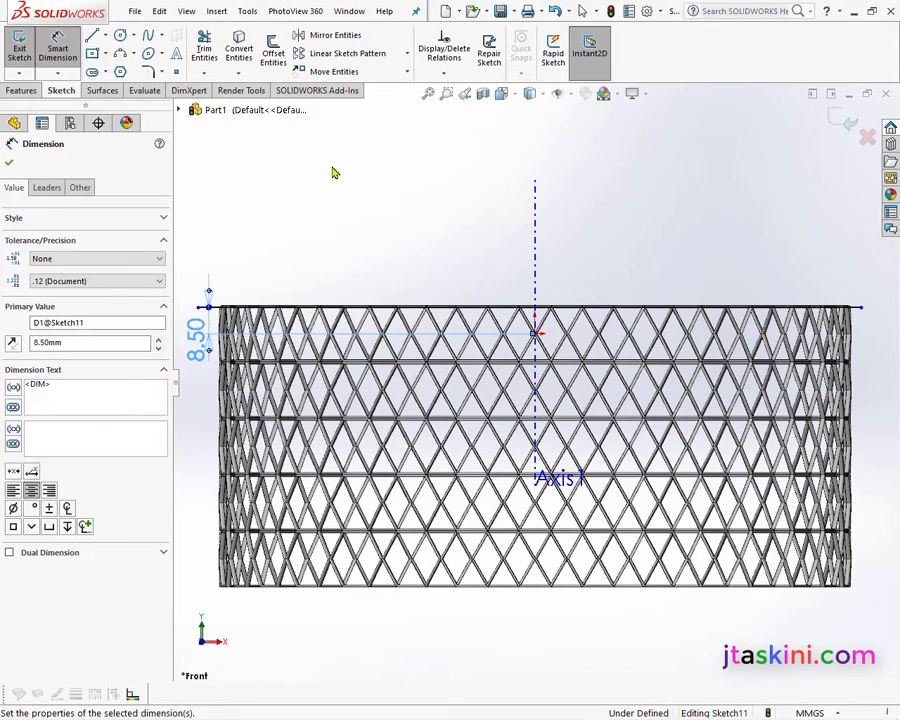
pyautogui.click(10, 166)
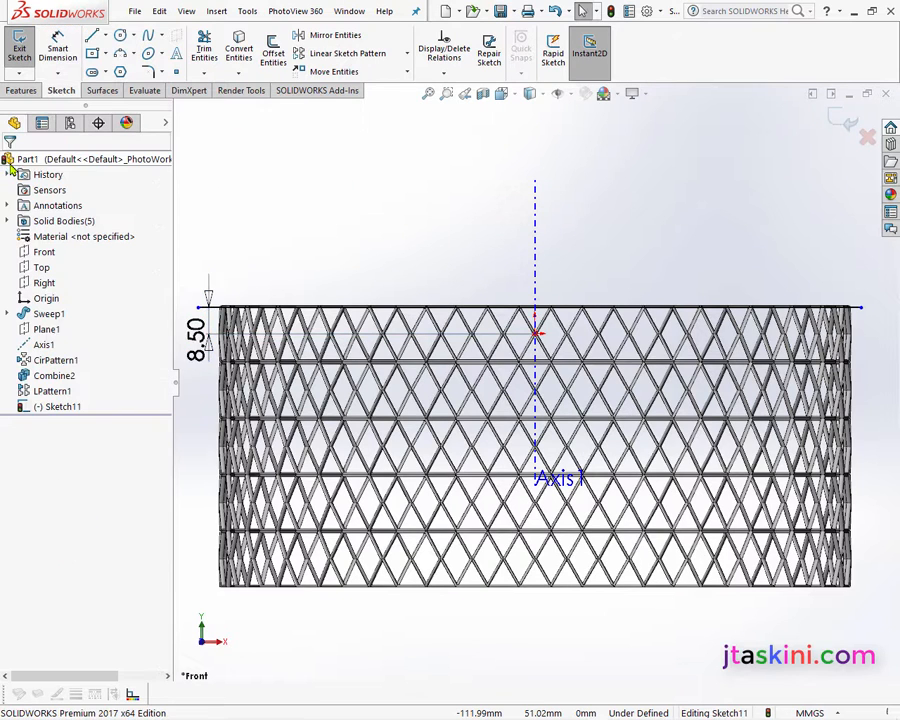
# - Close a triangle above the horizontal line with two sloping lines from its endpoints, the longer one about 140 mm
pyautogui.click(92, 36)
pyautogui.click(200, 307)
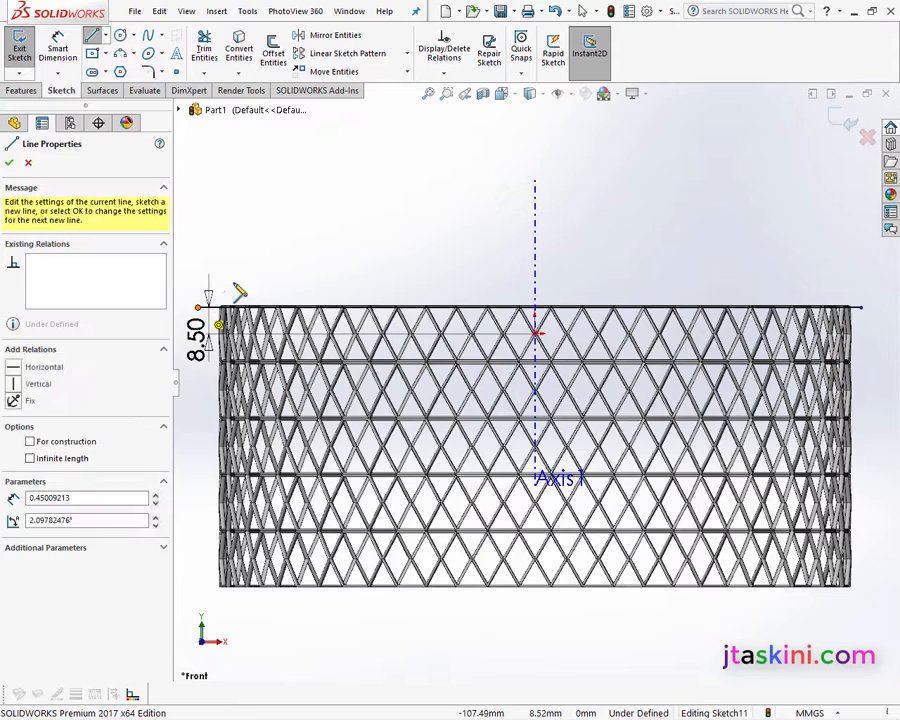
pyautogui.click(443, 174)
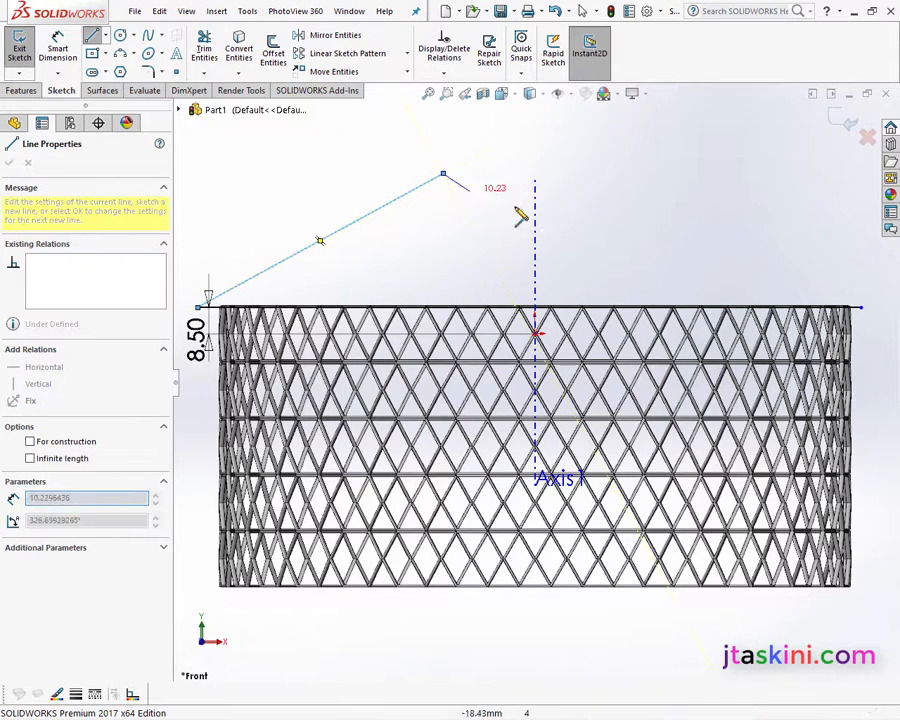
pyautogui.click(860, 307)
pyautogui.rightClick(575, 188)
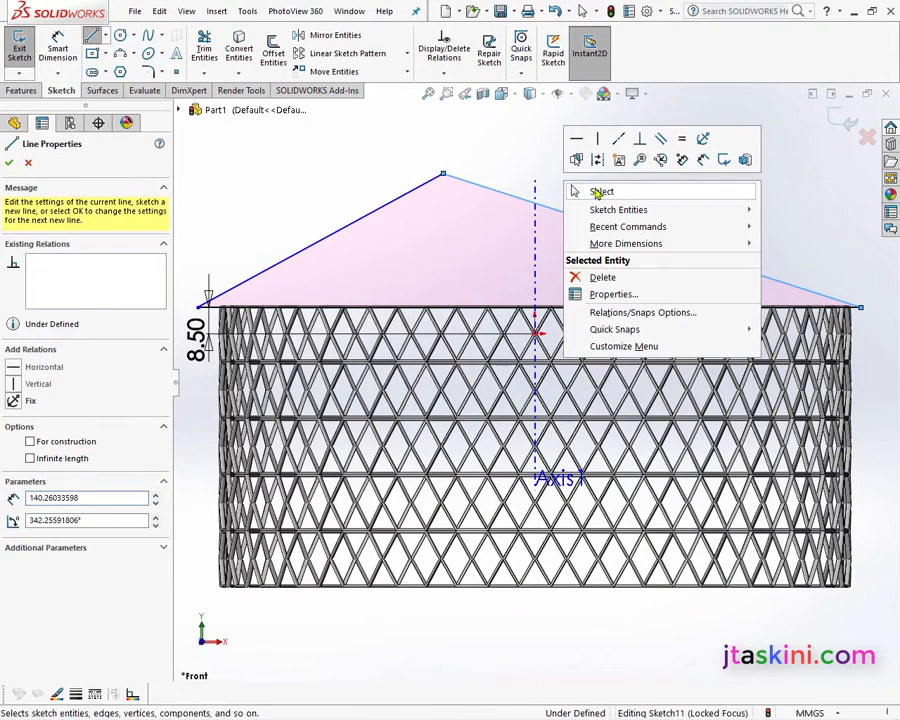
pyautogui.click(577, 190)
# - Cut-extrude the triangular profile Through All to trim the upper rim of the mesh wall flat
pyautogui.click(517, 97)
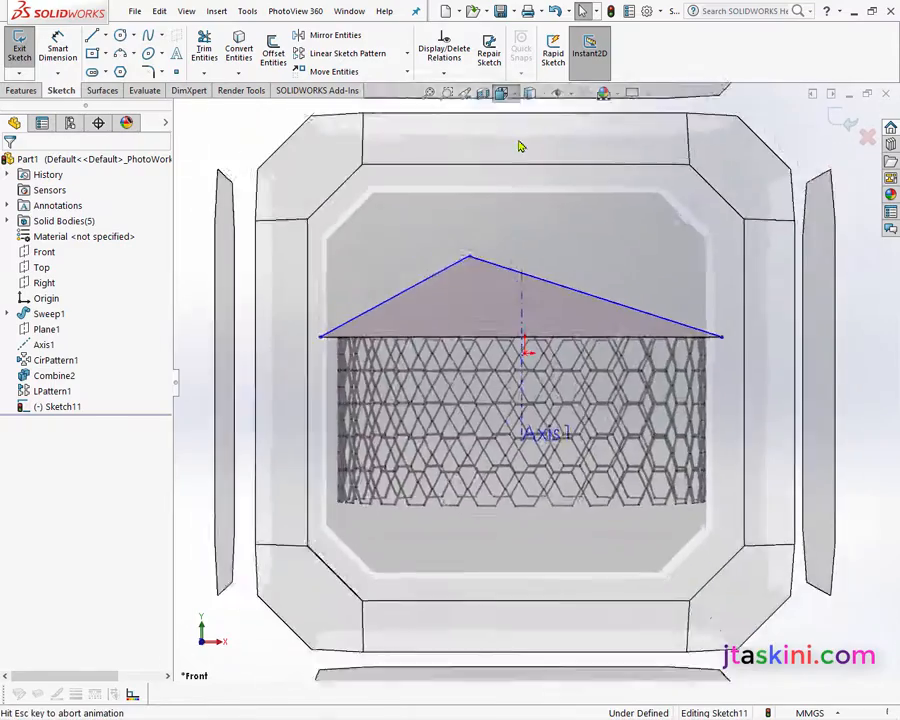
pyautogui.click(583, 135)
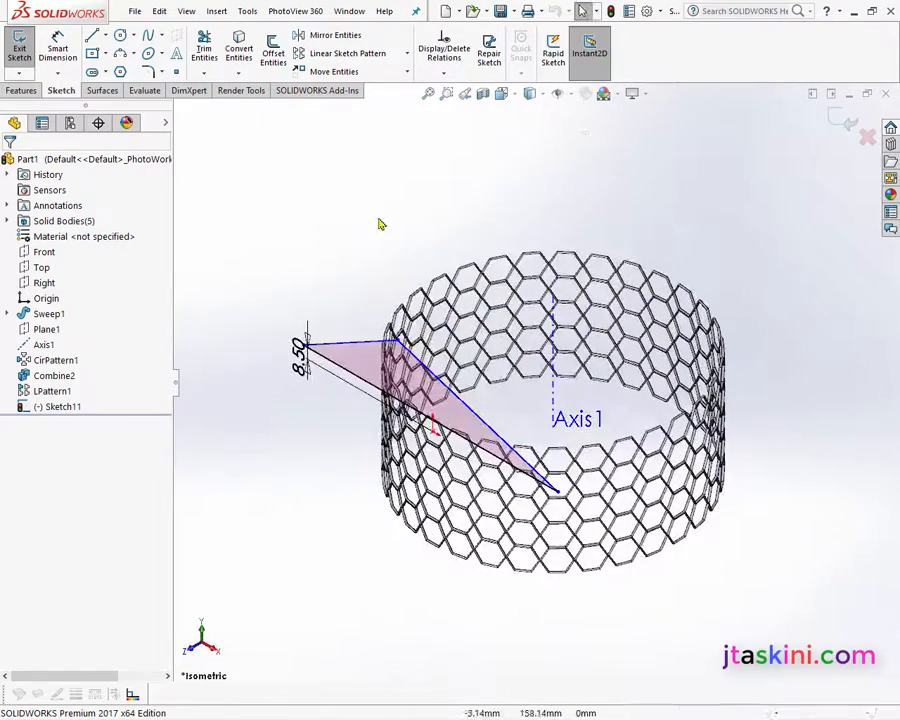
pyautogui.click(21, 90)
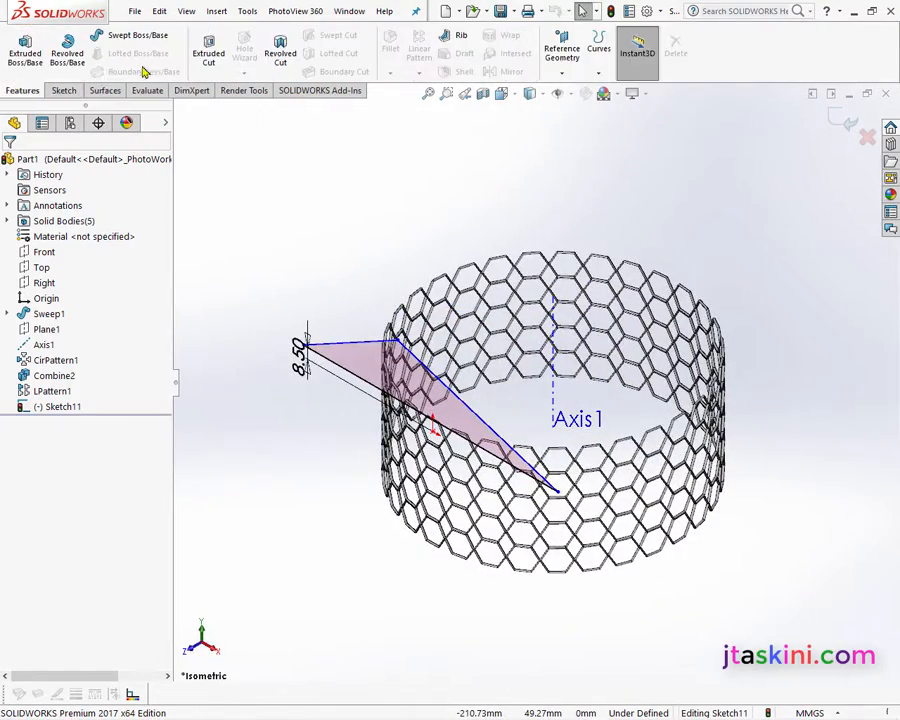
pyautogui.click(207, 50)
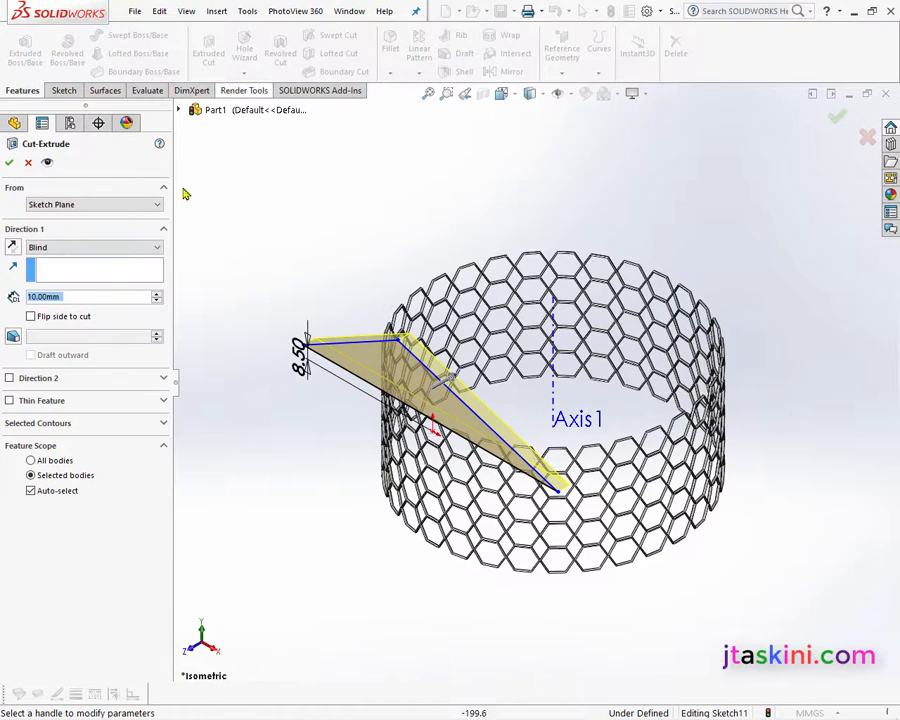
pyautogui.click(156, 250)
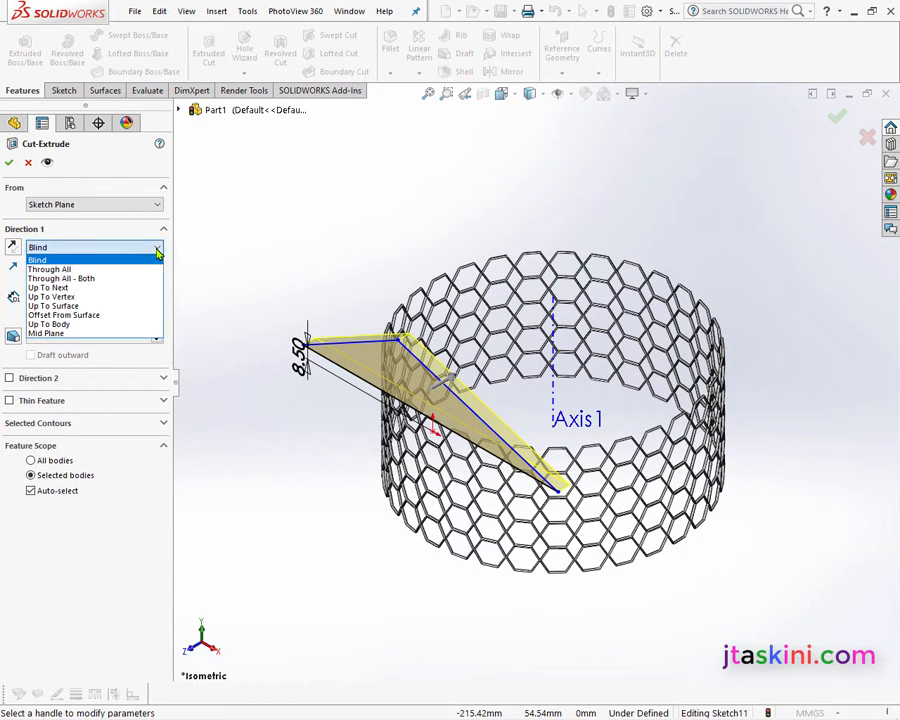
pyautogui.click(82, 270)
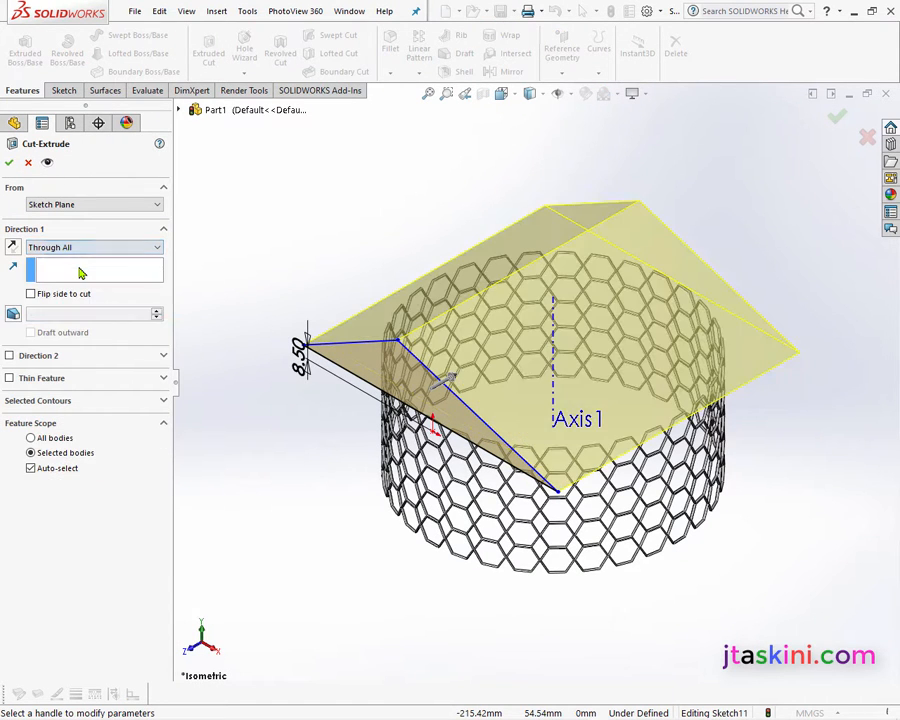
pyautogui.click(9, 164)
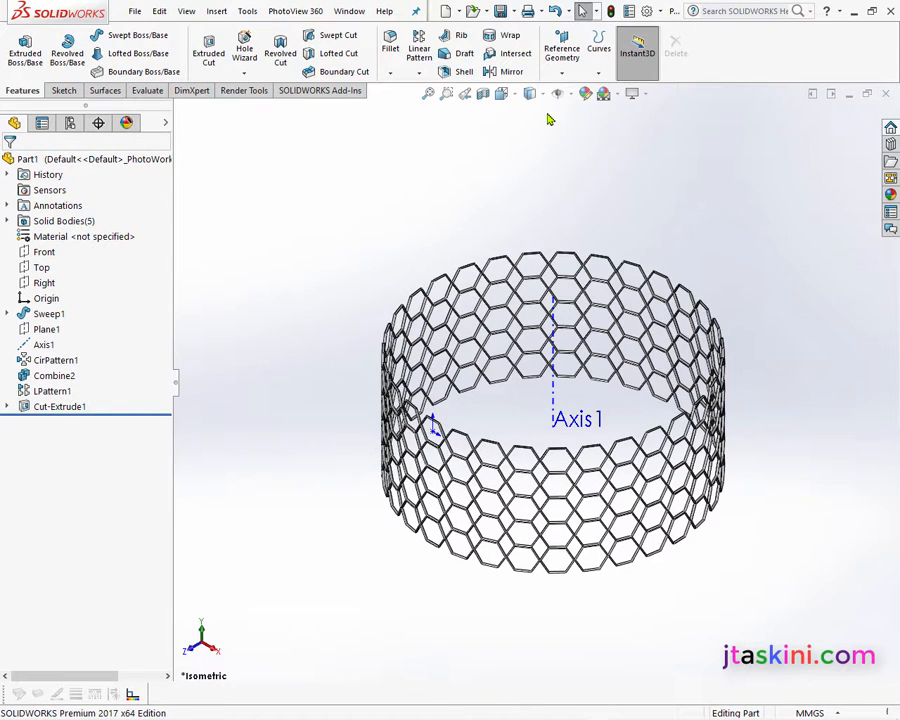
# - Create a reference plane at 0 mm offset from the flat top face of one rim hexagon
pyautogui.click(562, 72)
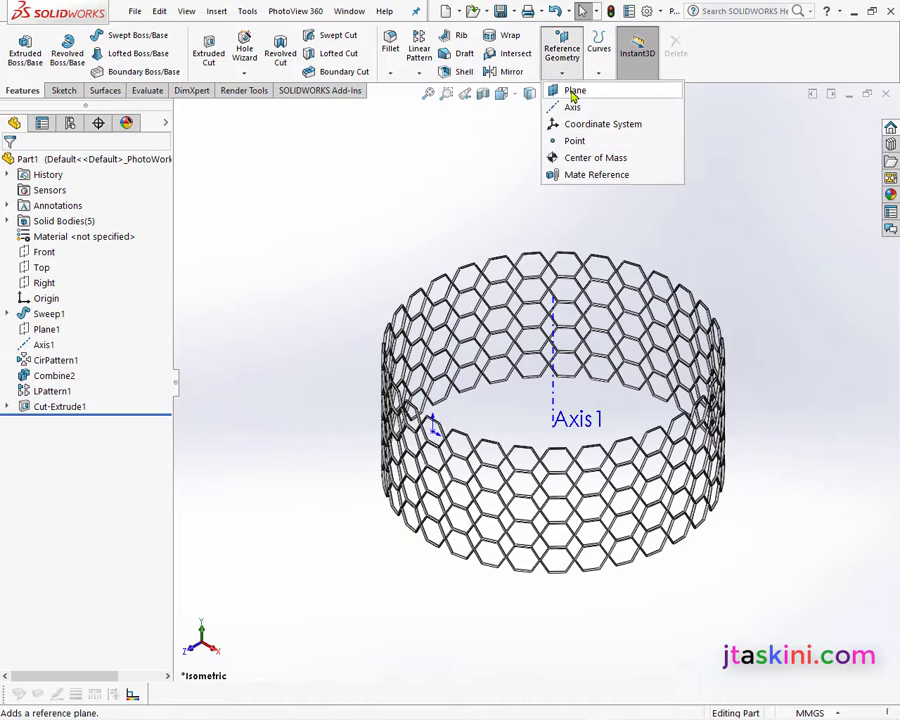
pyautogui.click(575, 92)
pyautogui.scroll(-5, 417, 310)
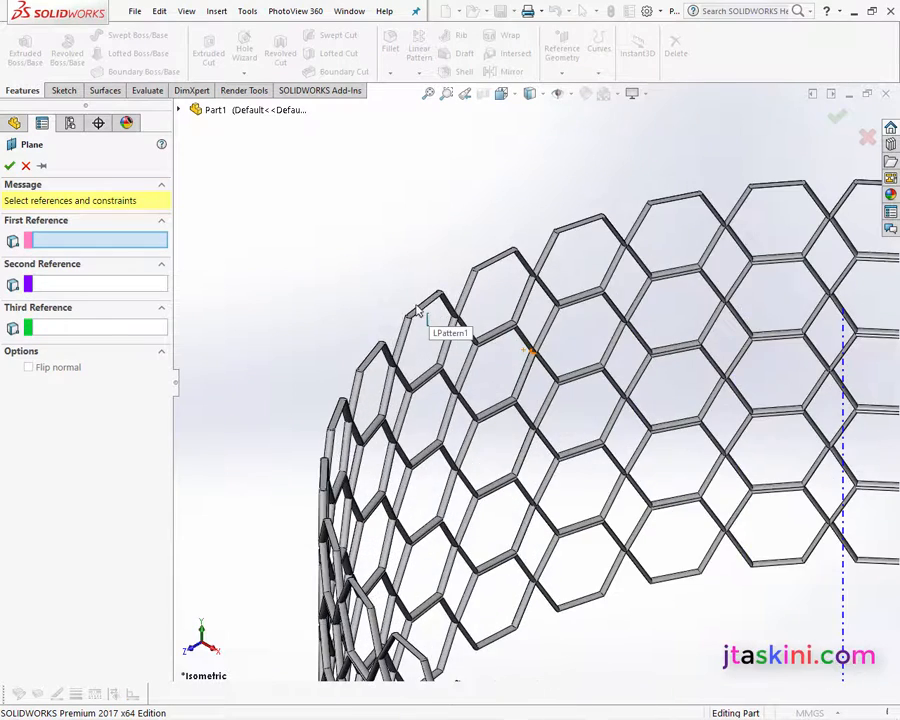
pyautogui.scroll(-3, 417, 310)
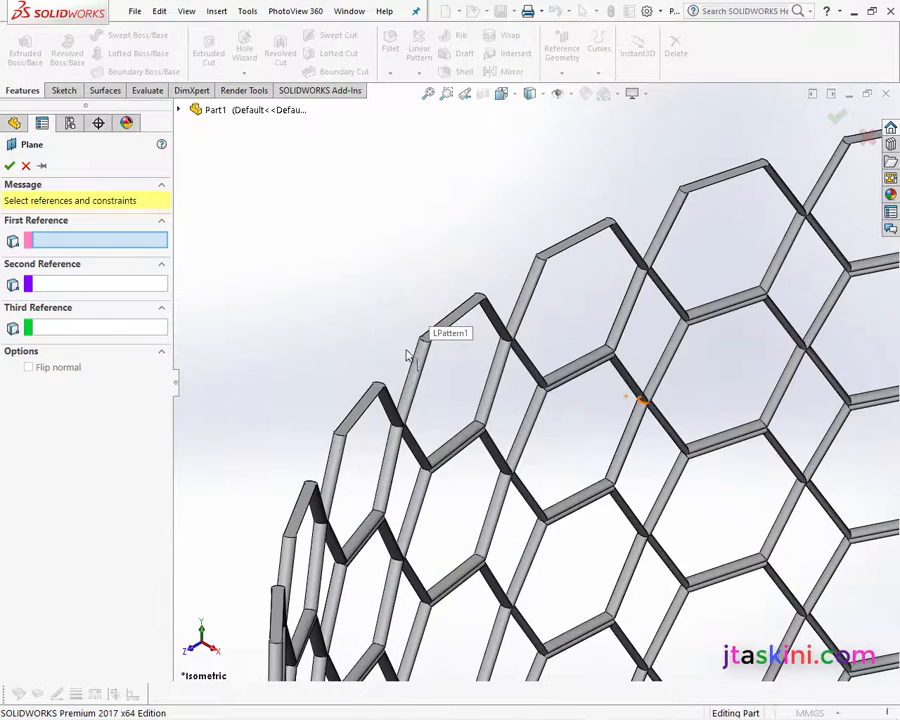
pyautogui.click(450, 326)
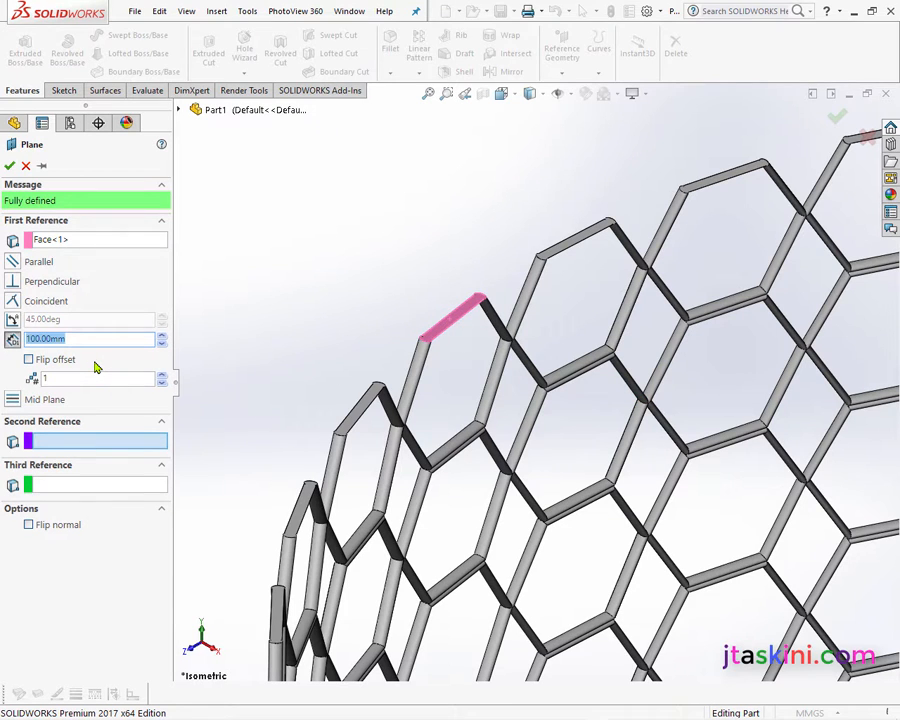
pyautogui.write('0')
pyautogui.press('Return')
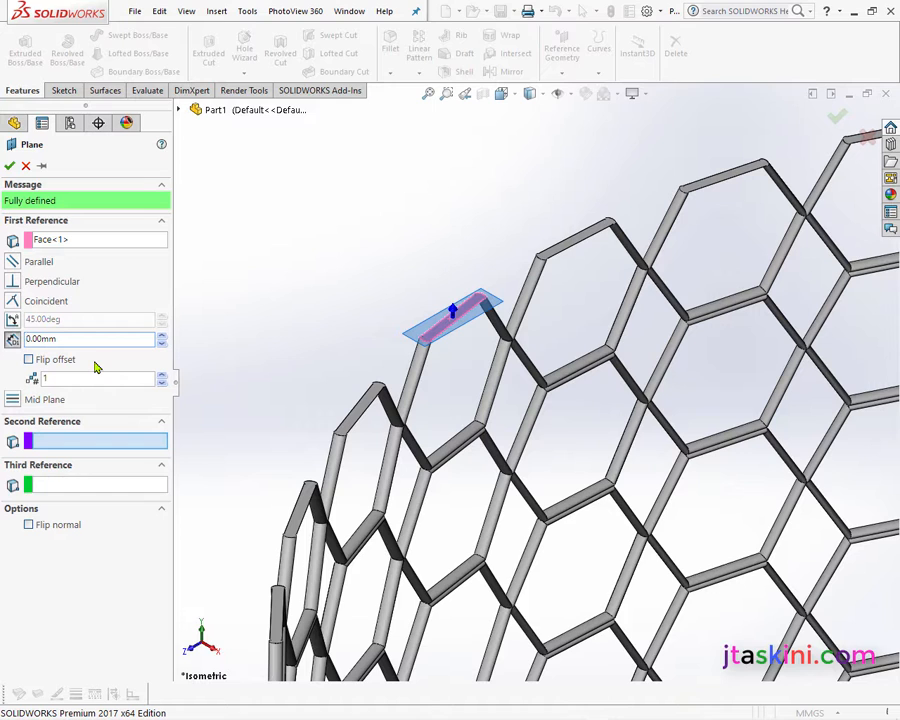
pyautogui.click(10, 166)
pyautogui.click(305, 283)
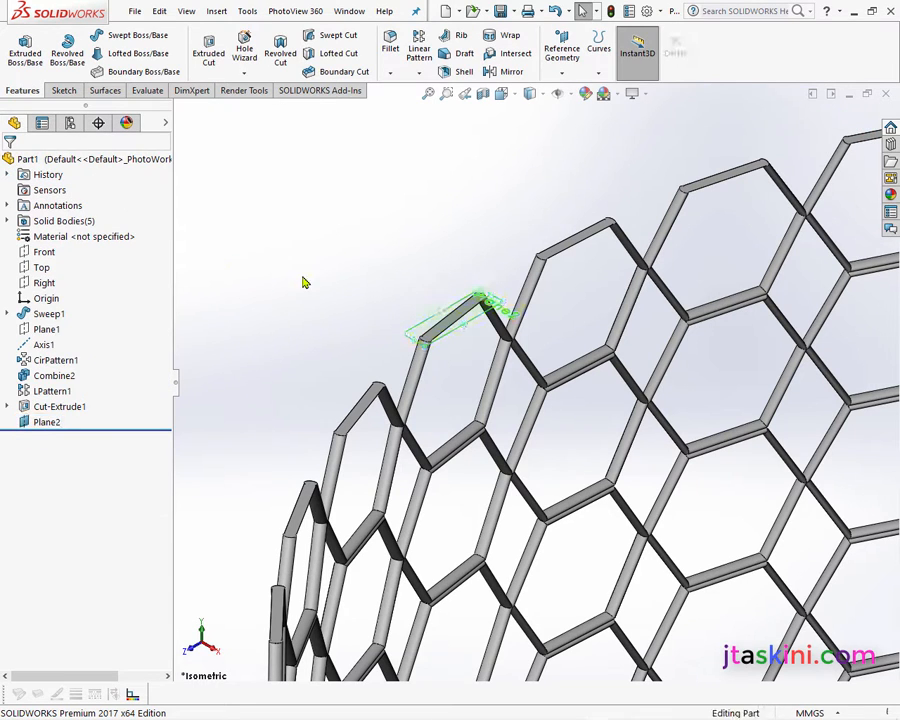
# - On the rim reference plane, sketch a vertical centerline about 200 mm long from the origin to the opposite rim vertex
pyautogui.rightClick(55, 424)
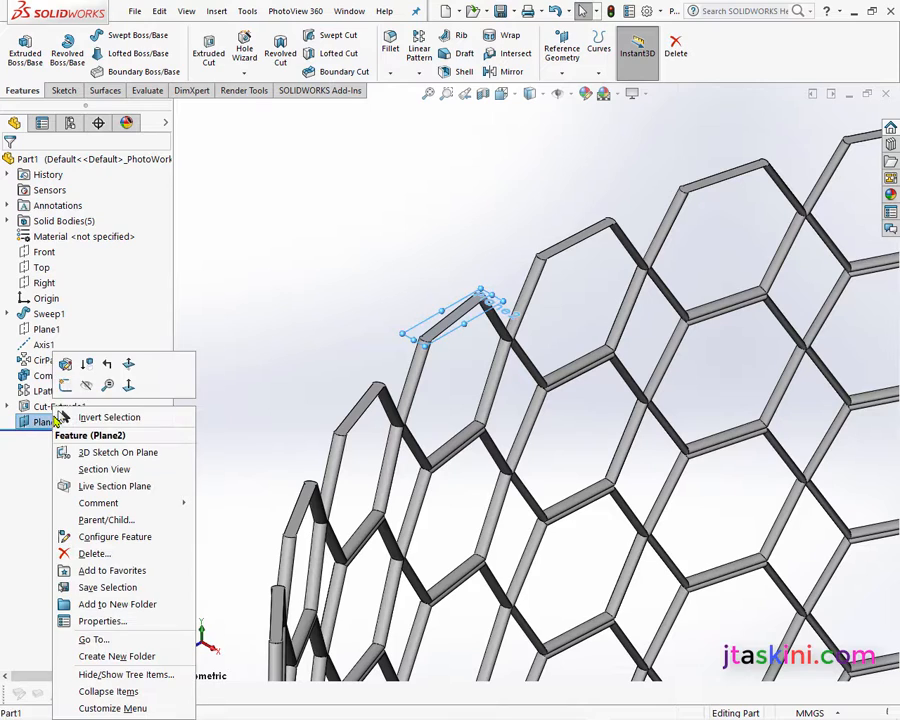
pyautogui.click(64, 387)
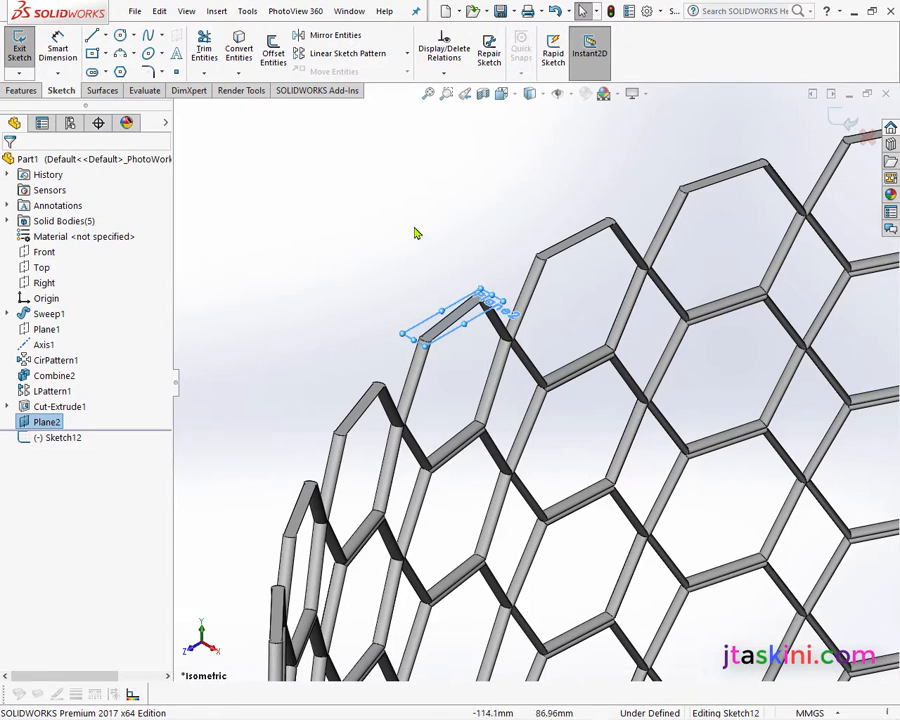
pyautogui.click(502, 93)
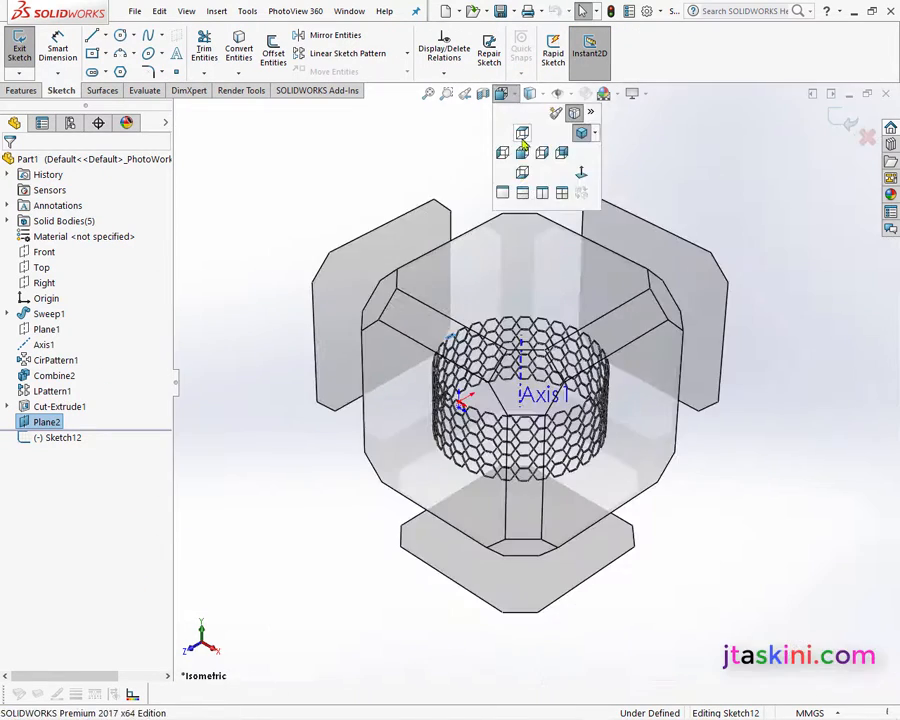
pyautogui.click(522, 134)
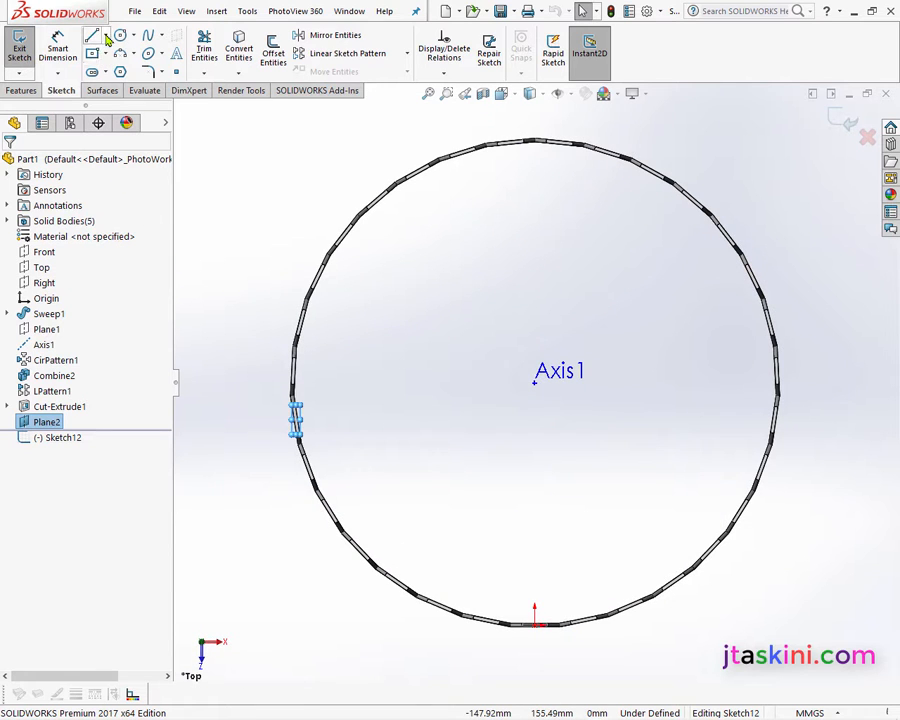
pyautogui.click(106, 37)
pyautogui.click(96, 72)
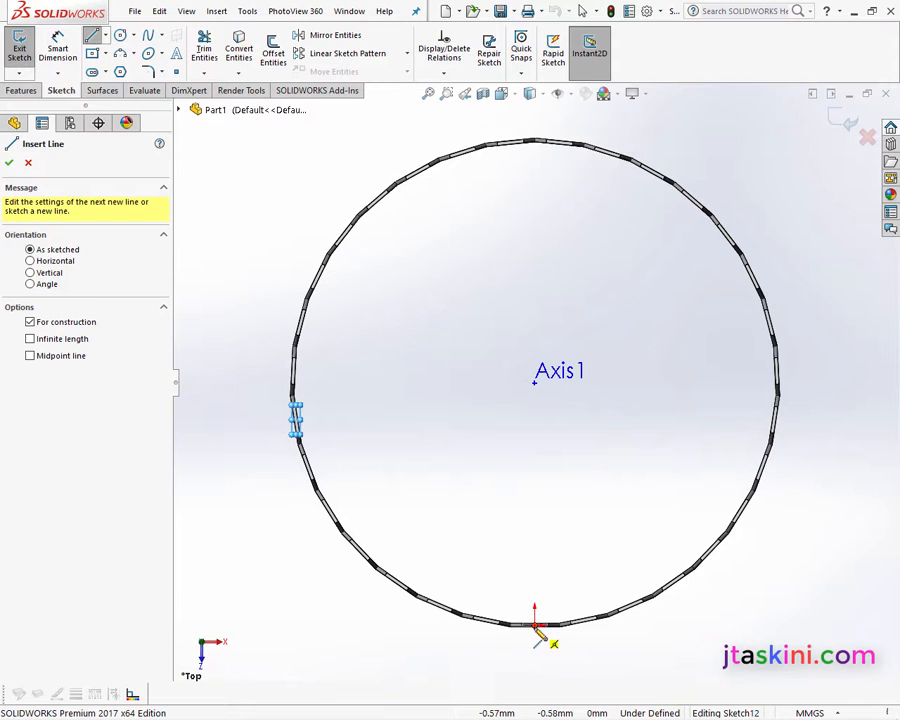
pyautogui.click(536, 626)
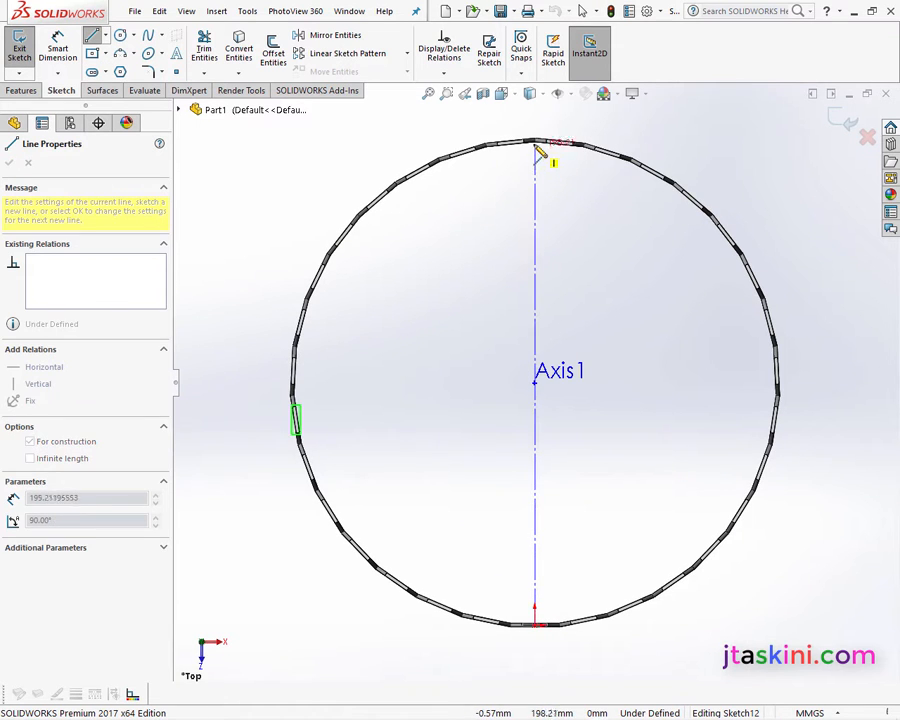
pyautogui.scroll(-4, 536, 145)
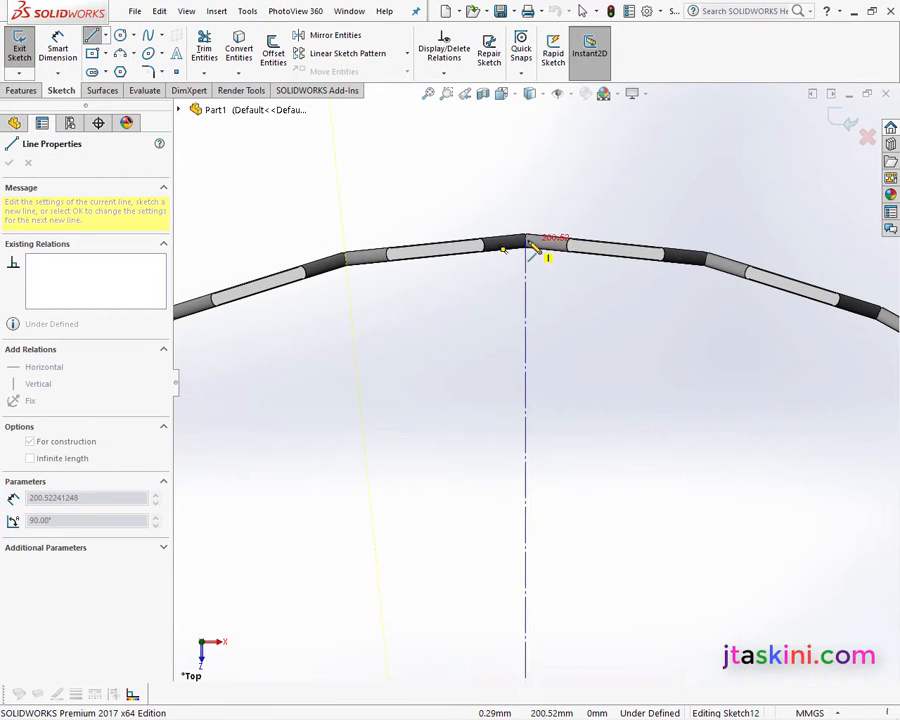
pyautogui.click(526, 242)
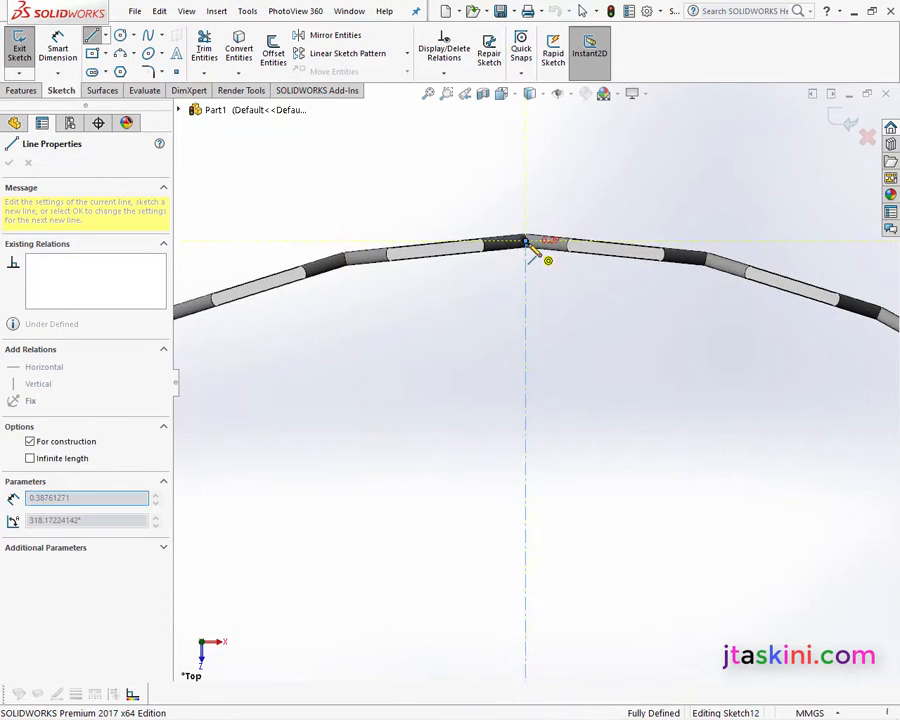
pyautogui.rightClick(545, 191)
pyautogui.click(580, 197)
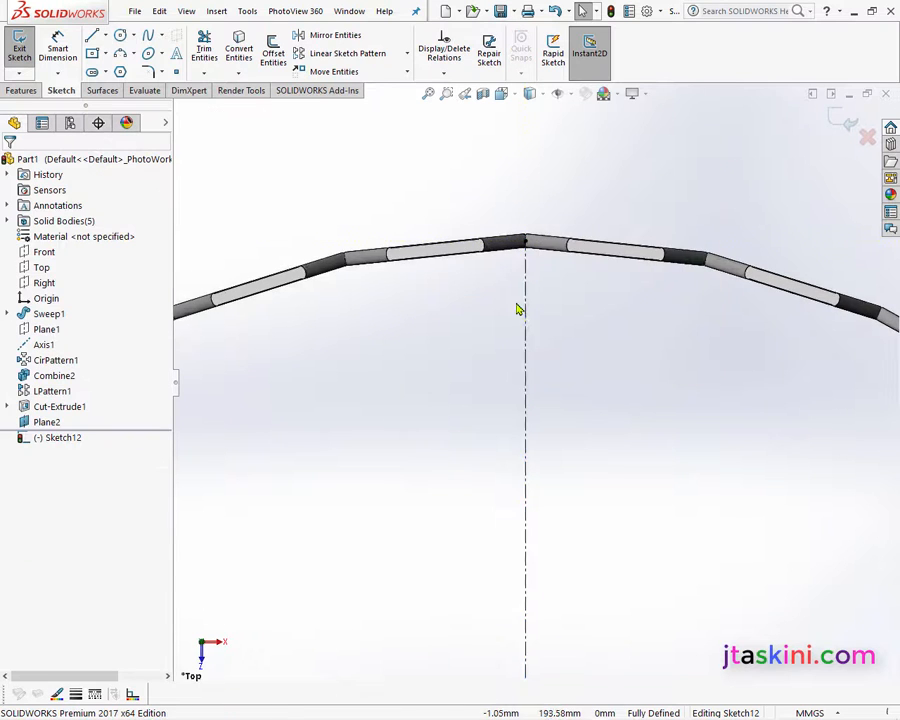
# - Sketch a circle centred on the basket axis and passing through the centerline's far end, about 100 mm in radius, and finish the sketch
pyautogui.scroll(5, 518, 305)
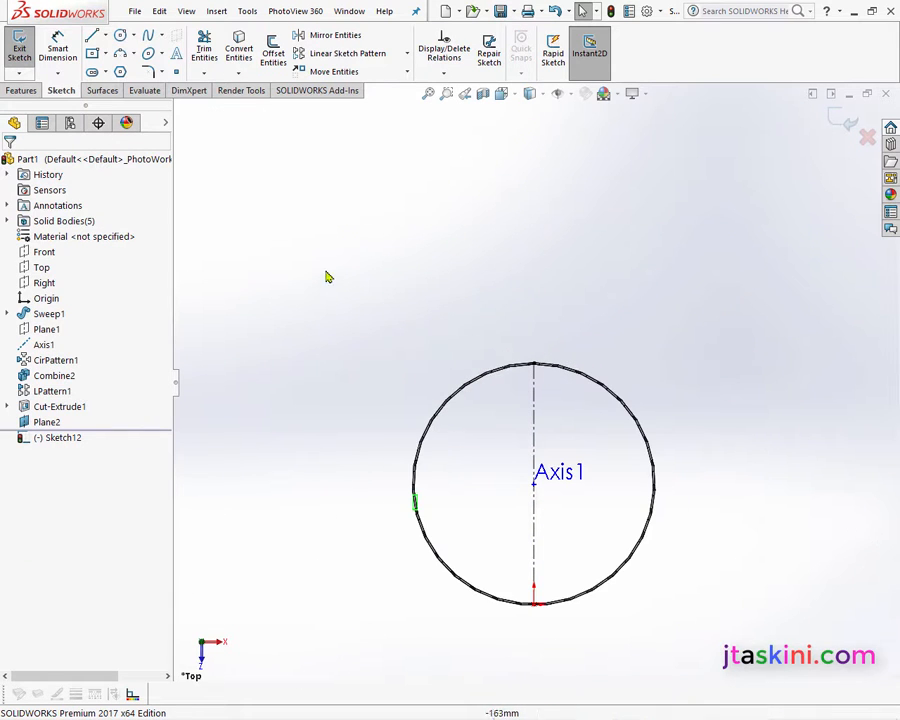
pyautogui.click(119, 38)
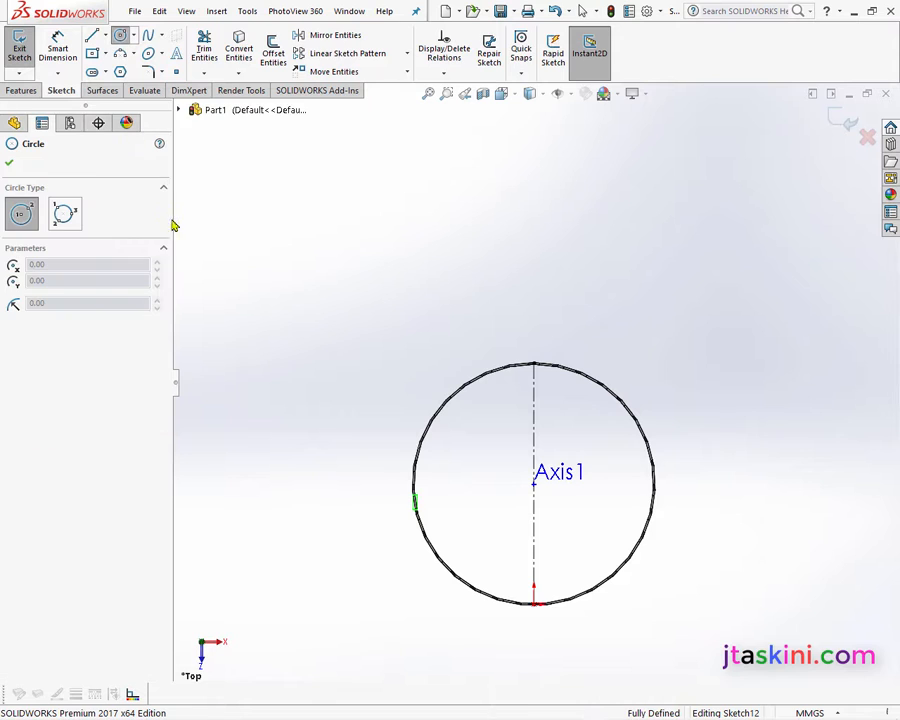
pyautogui.click(533, 482)
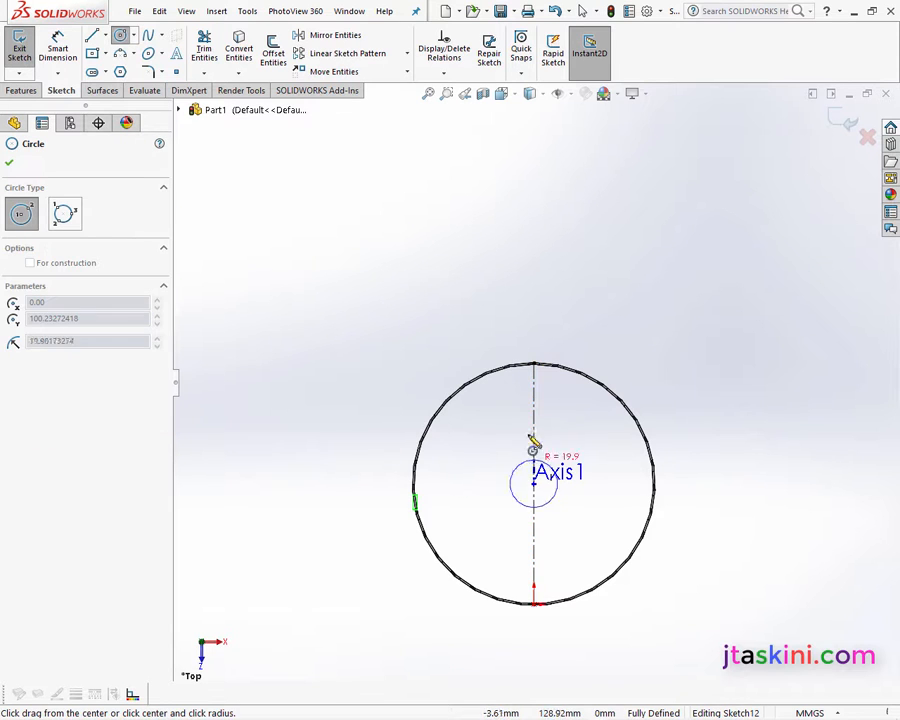
pyautogui.click(535, 366)
pyautogui.rightClick(462, 288)
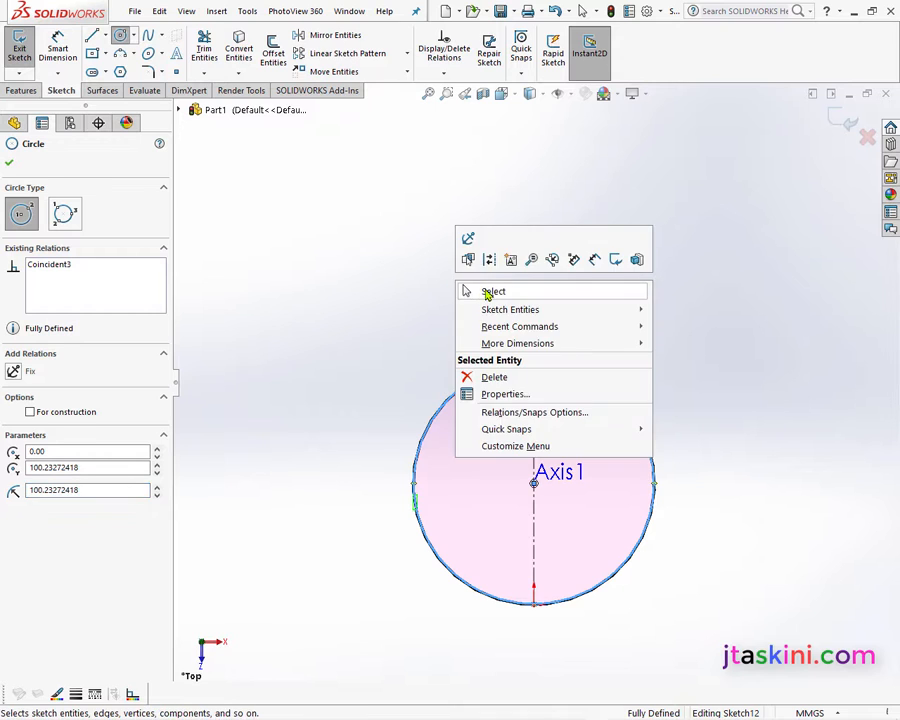
pyautogui.click(476, 290)
pyautogui.click(510, 94)
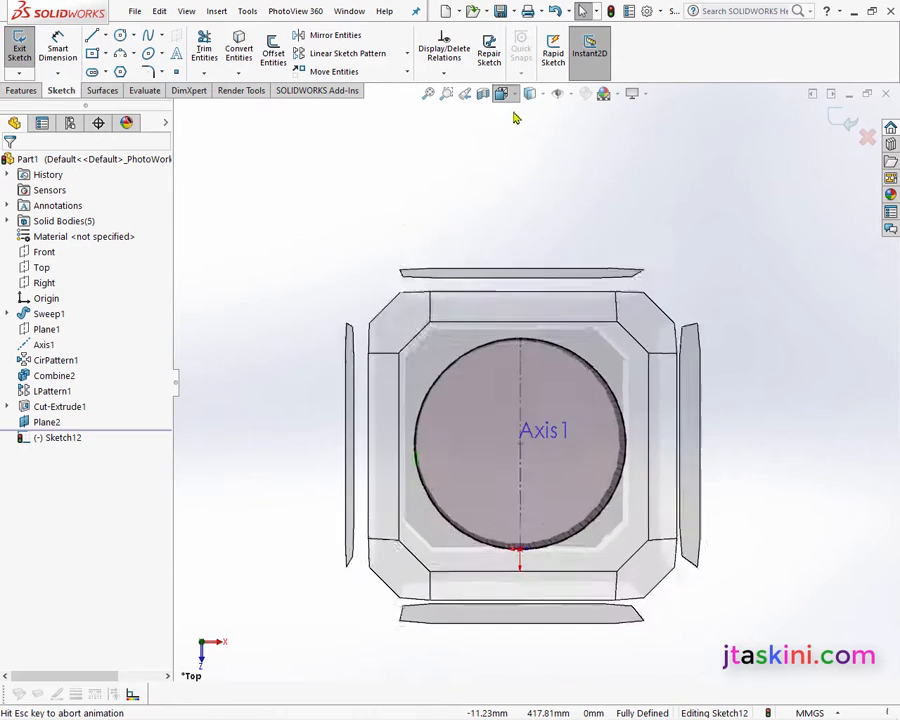
pyautogui.click(559, 149)
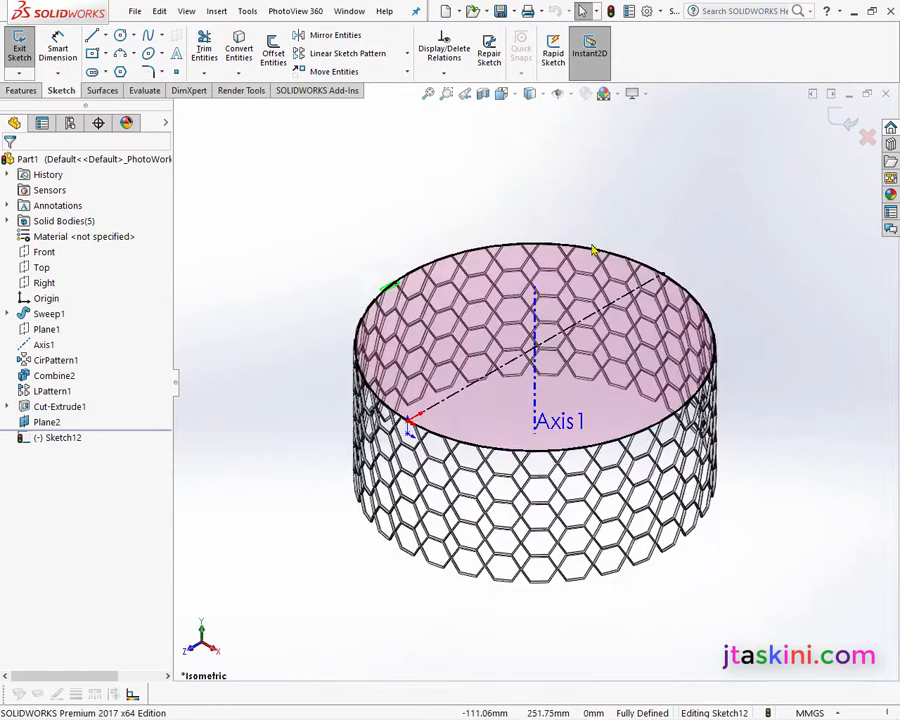
pyautogui.click(845, 120)
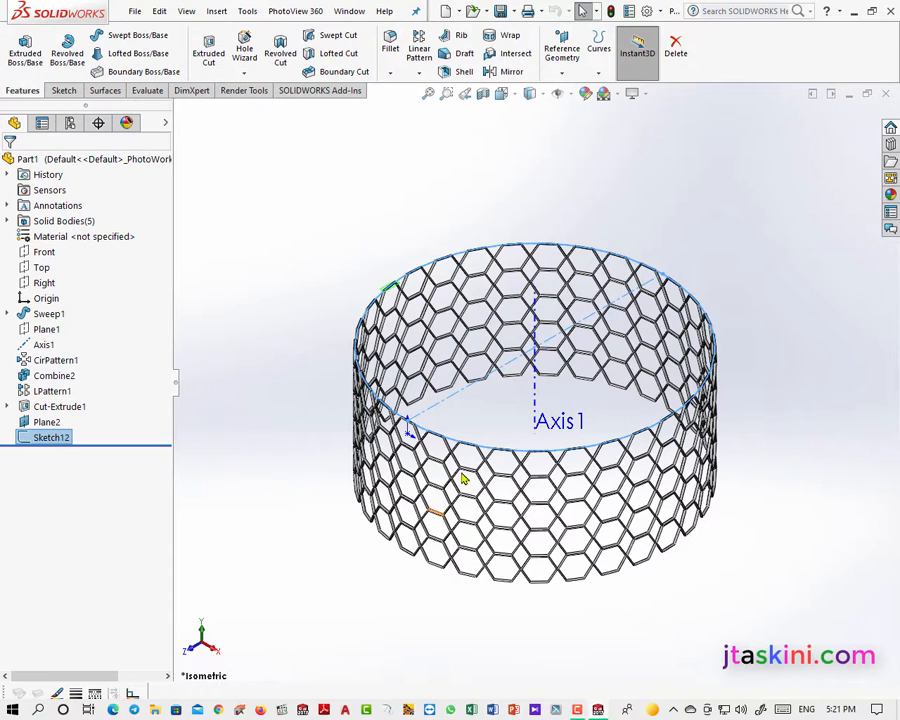
pyautogui.click(477, 185)
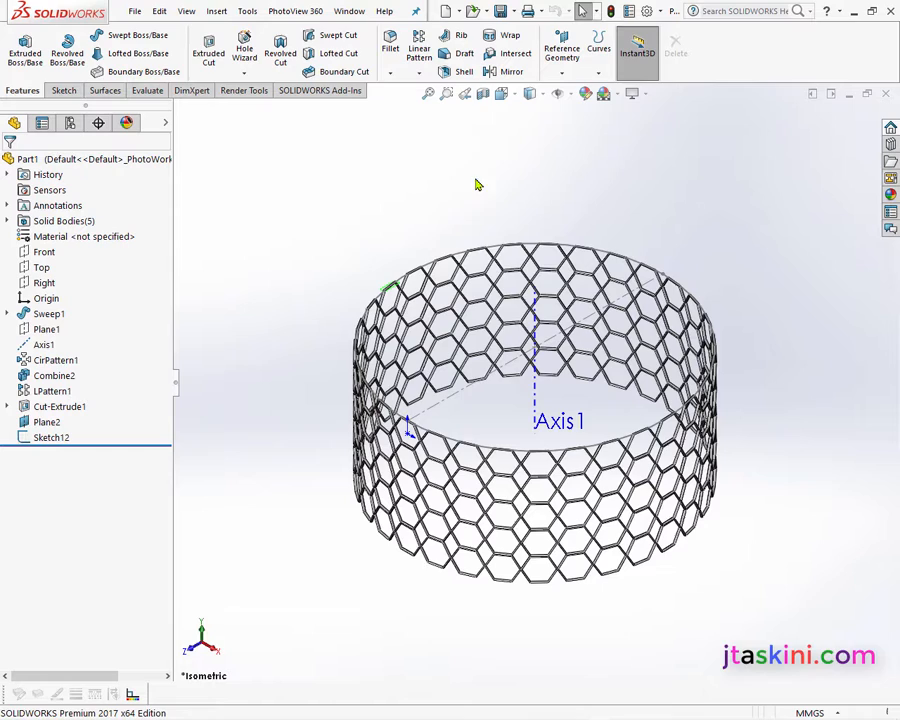
# - Create a reference plane coincident with the centerline's start point on the rim and perpendicular to the rim circle
pyautogui.click(564, 74)
pyautogui.click(574, 92)
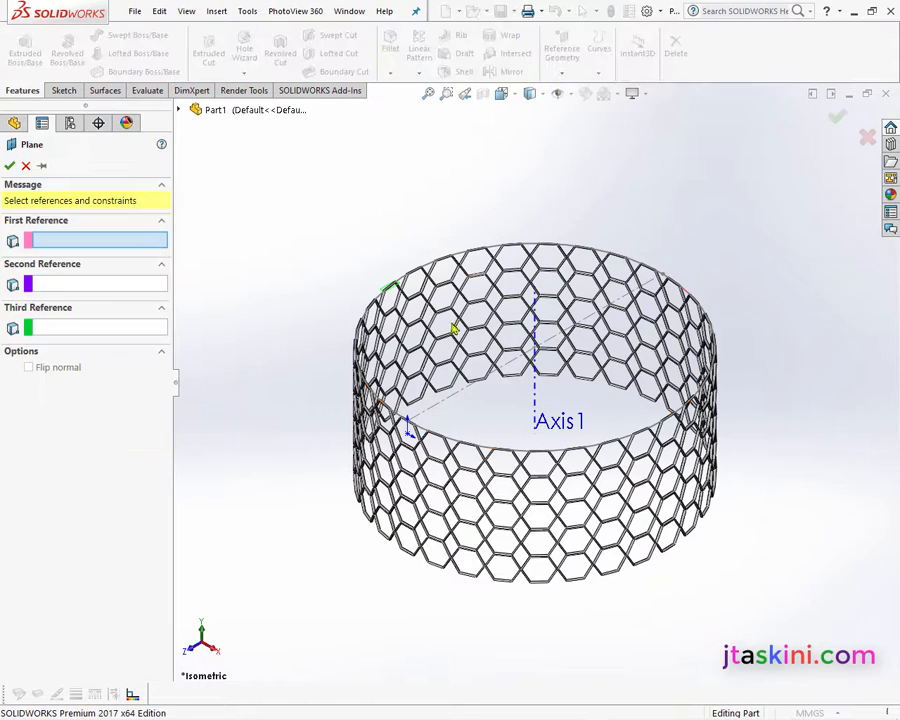
pyautogui.scroll(-5, 412, 424)
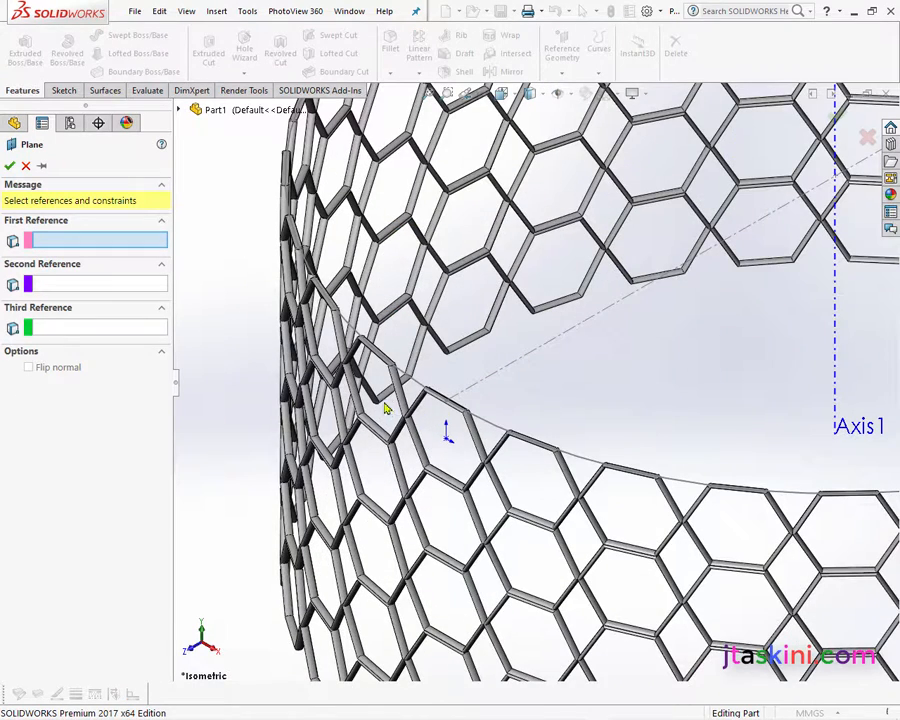
pyautogui.click(445, 401)
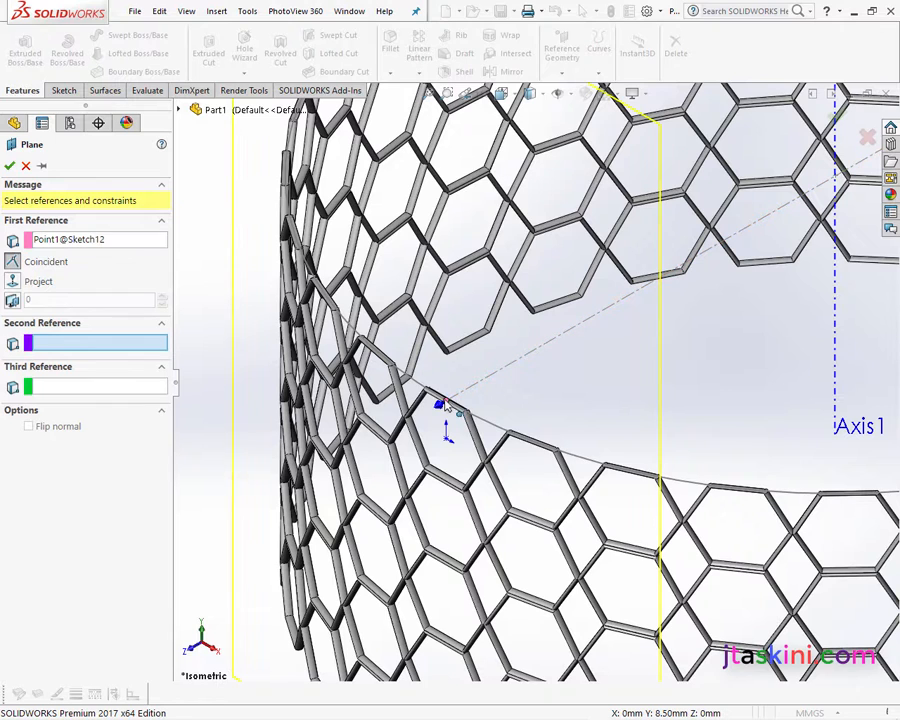
pyautogui.click(485, 426)
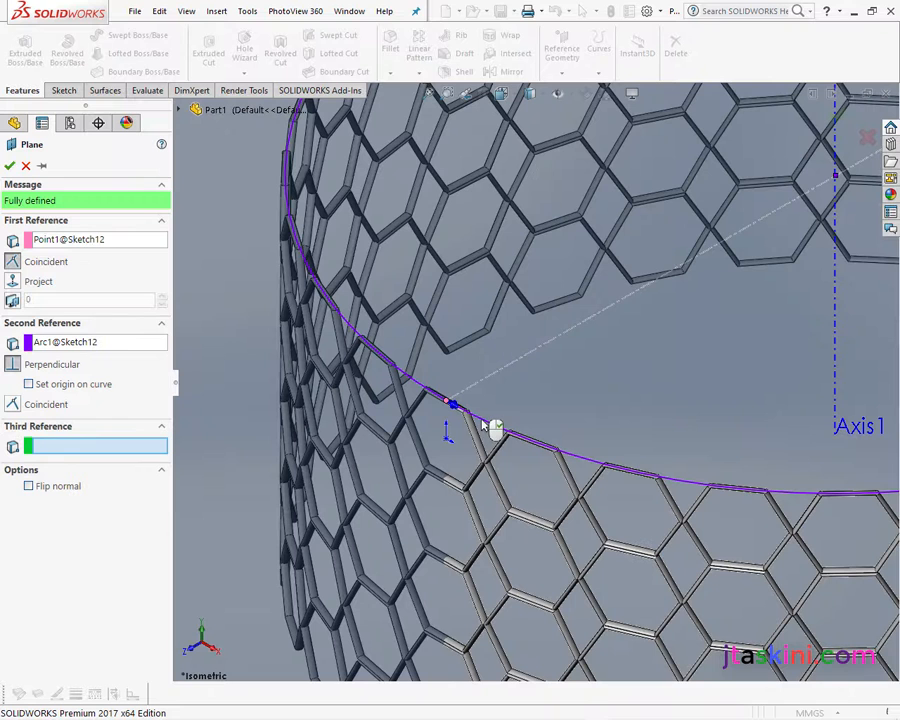
pyautogui.click(9, 166)
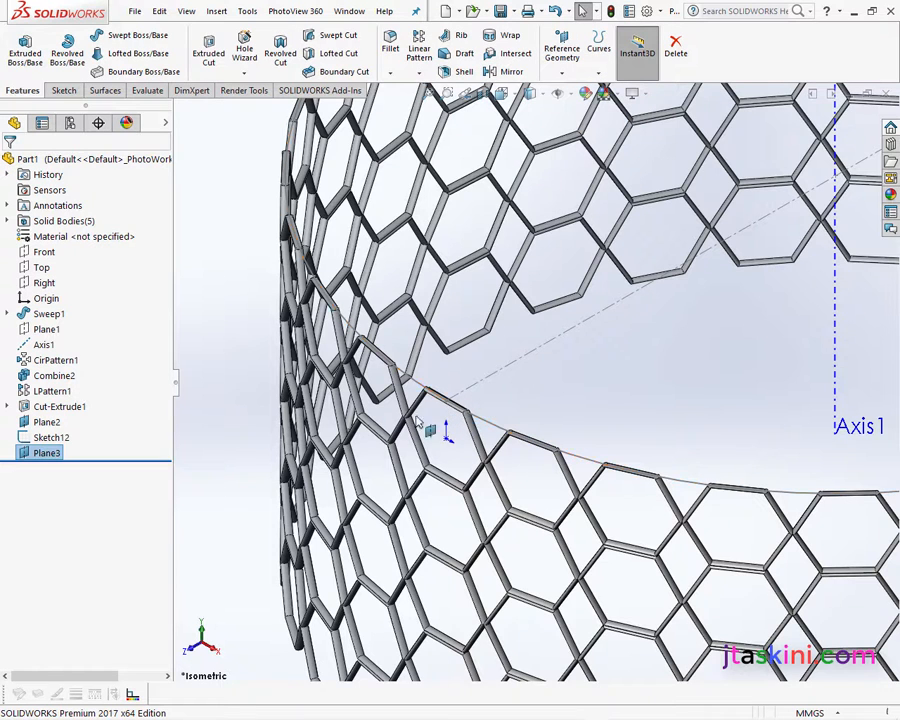
# - On the new perpendicular plane, sketch a six-sided polygon centred on the rim point with an inscribed circle about 11.5 mm in diameter
pyautogui.rightClick(243, 353)
pyautogui.click(257, 386)
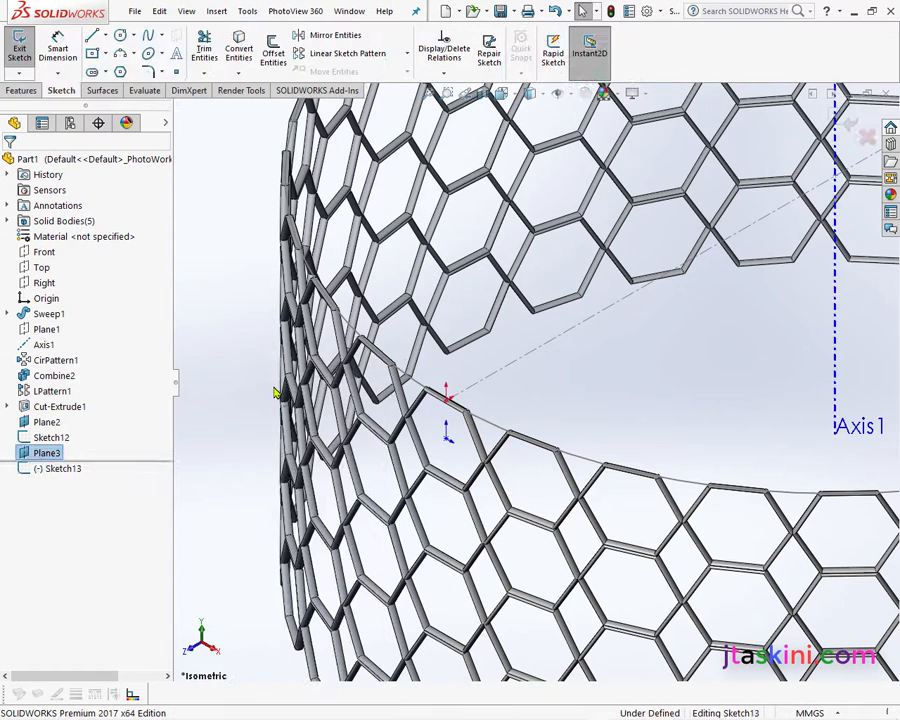
pyautogui.click(120, 72)
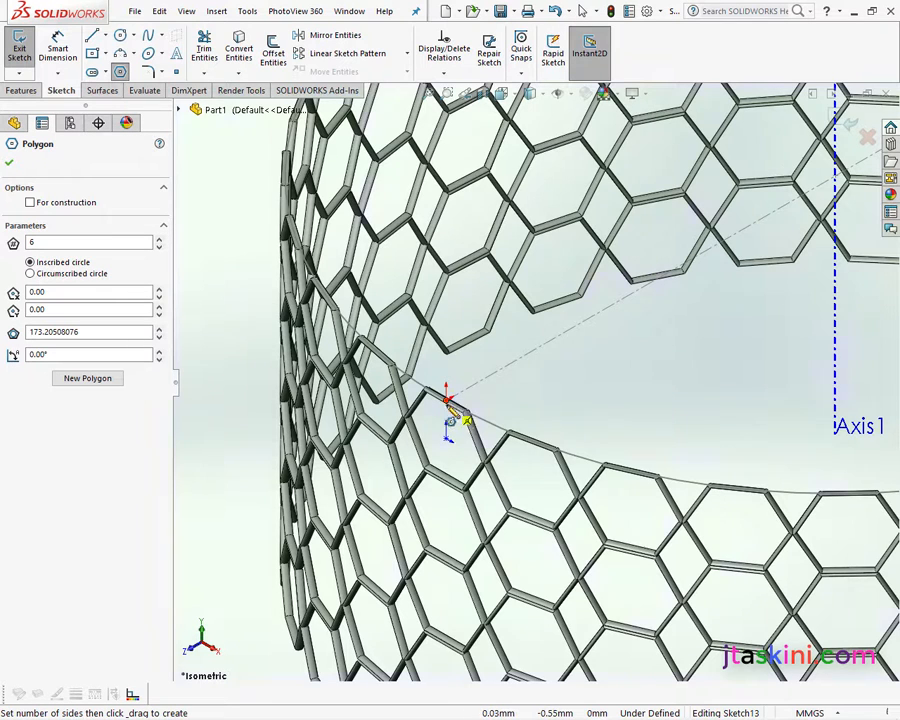
pyautogui.moveTo(447, 400); pyautogui.dragTo(430, 398)
pyautogui.rightClick(232, 372)
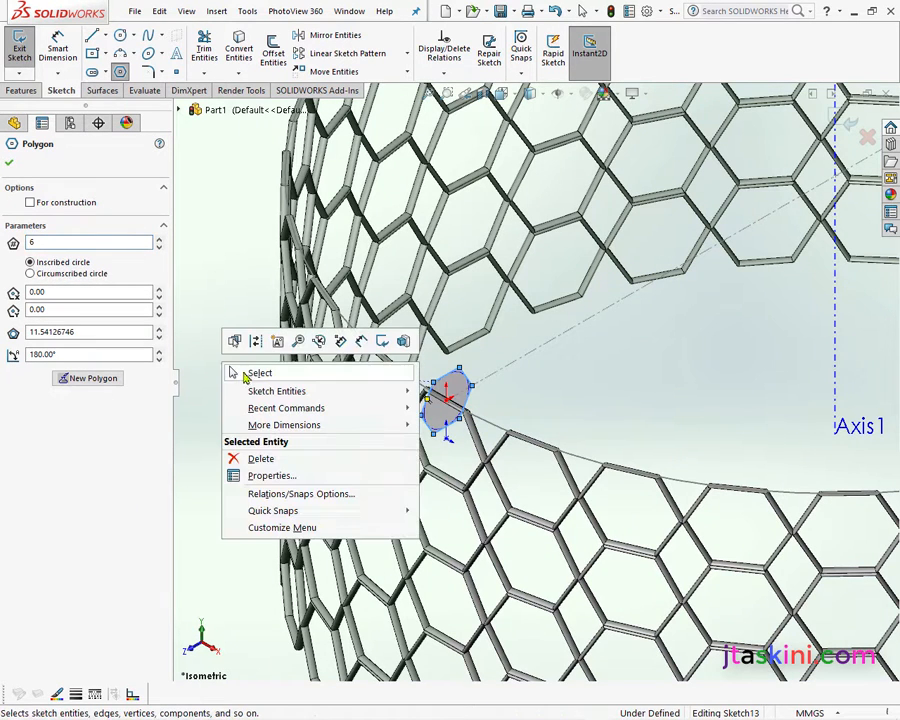
pyautogui.click(259, 373)
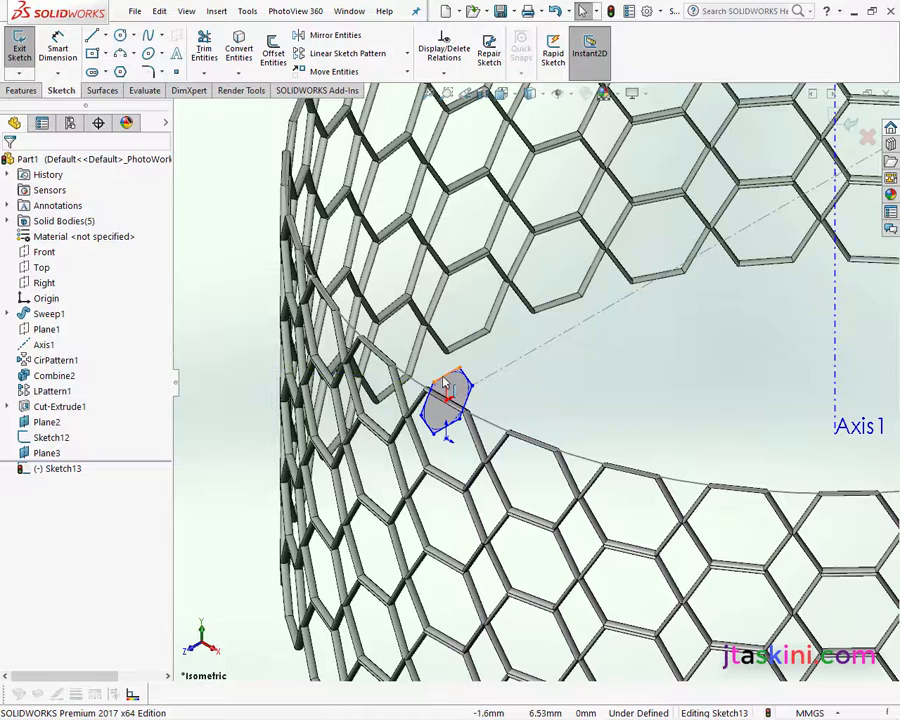
# - Add a Horizontal relation to the upper side of the hexagon
pyautogui.click(446, 383)
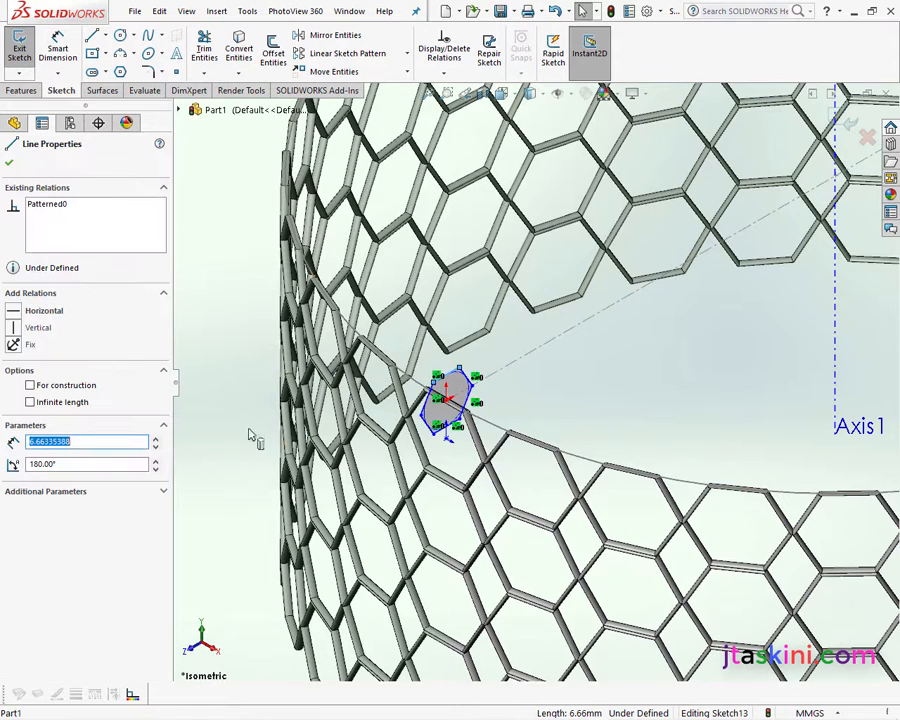
pyautogui.click(17, 312)
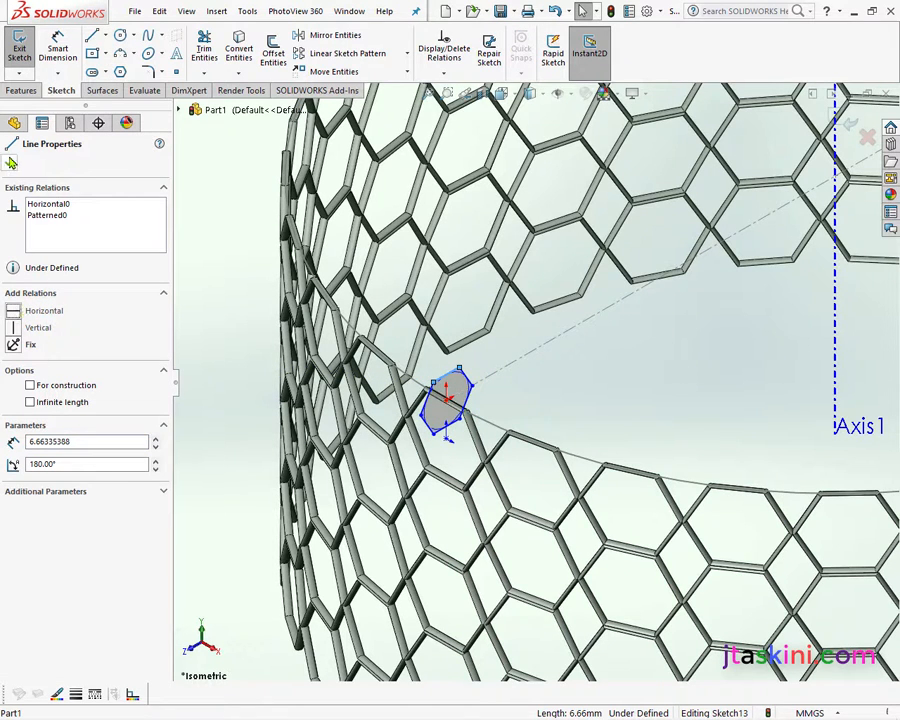
pyautogui.click(11, 163)
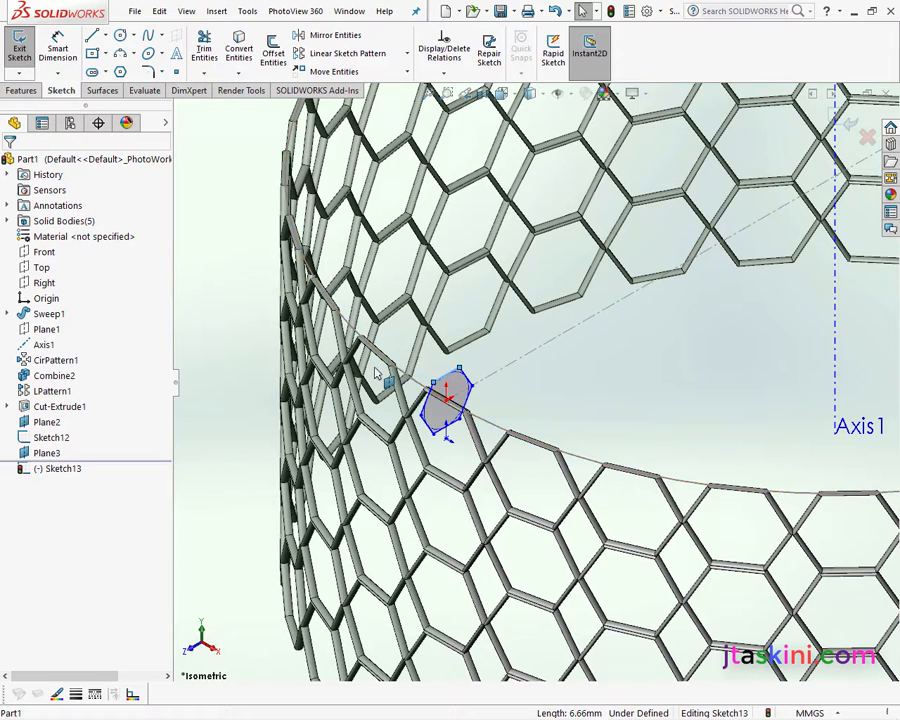
# - Convert all six hexagon sides, together with the inscribed circle, to construction geometry
pyautogui.moveTo(375, 370); pyautogui.dragTo(537, 445)
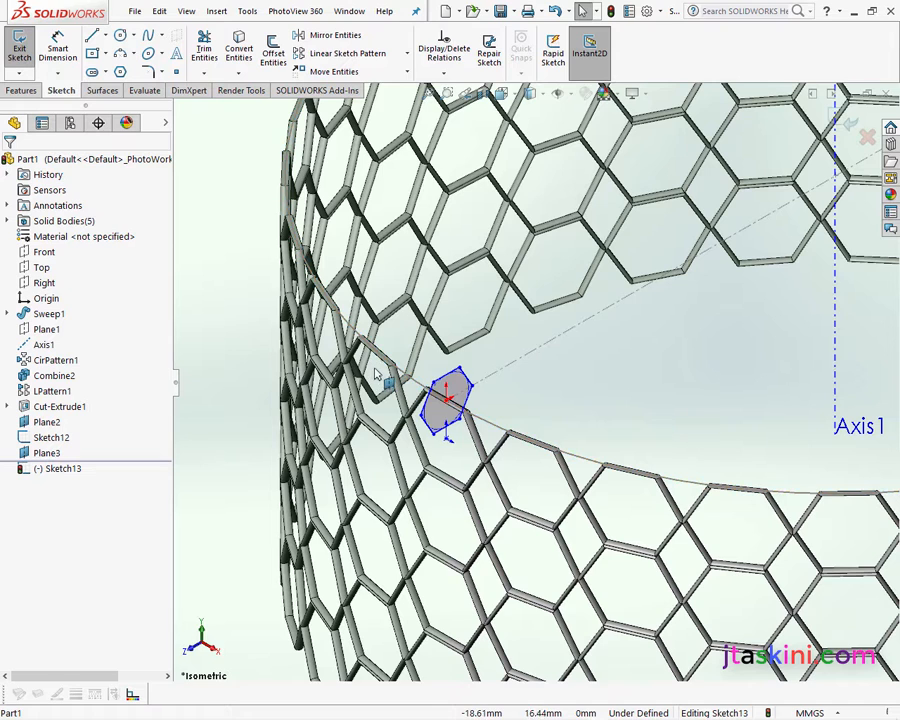
pyautogui.moveTo(375, 373); pyautogui.dragTo(530, 463)
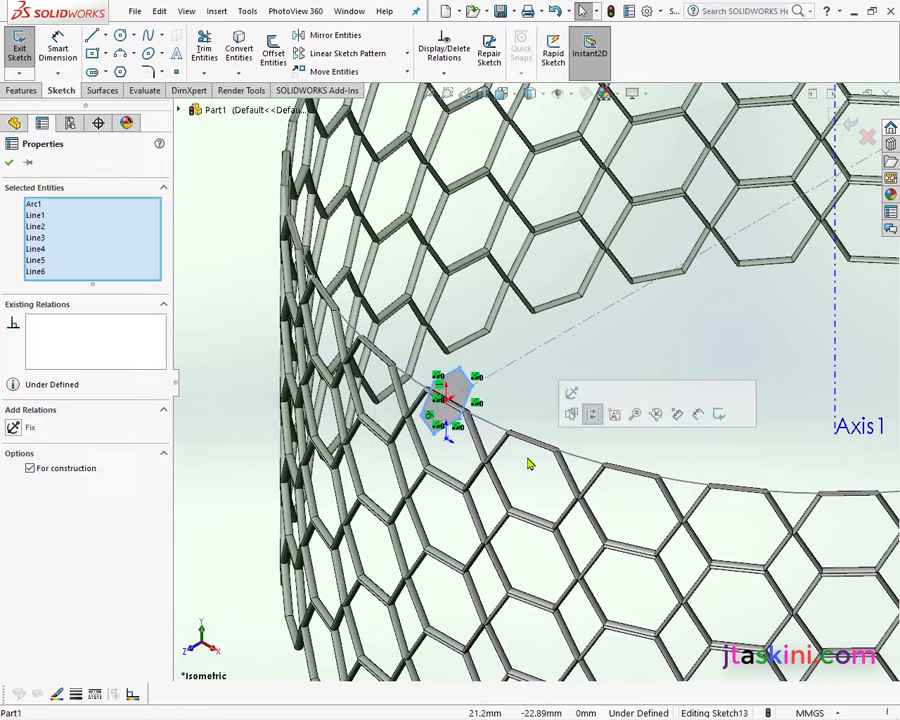
pyautogui.click(31, 469)
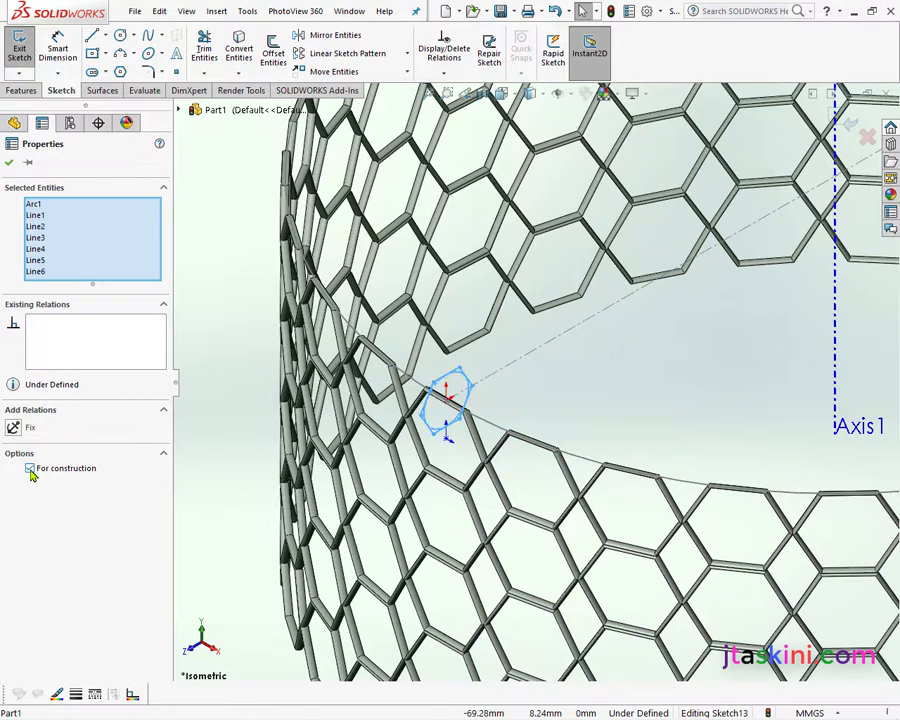
pyautogui.click(10, 165)
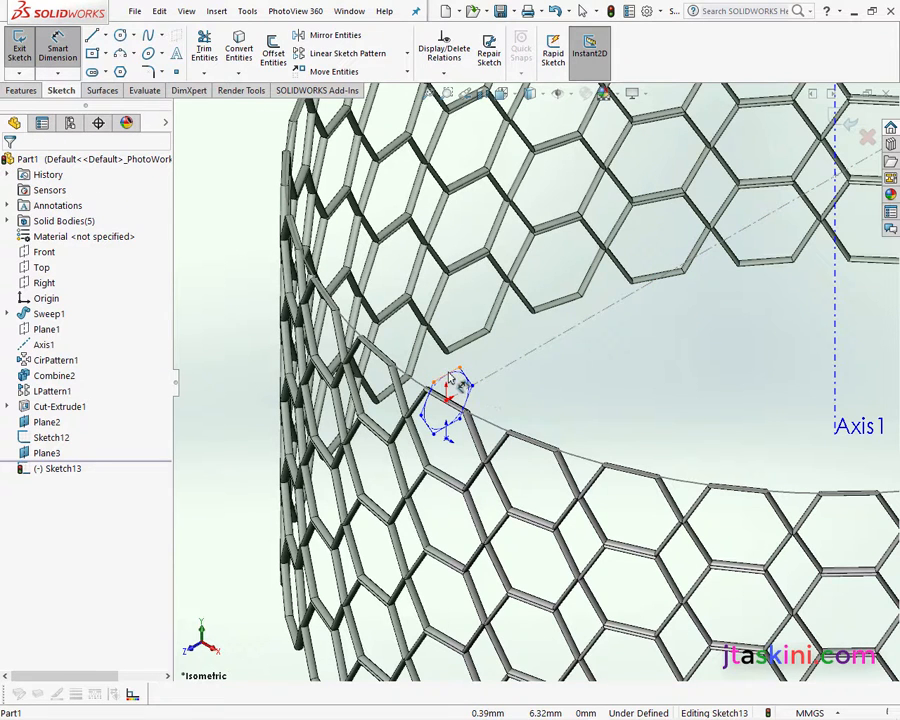
# - Dimension the hexagon's upper horizontal side to 2 mm
pyautogui.click(446, 386)
pyautogui.click(440, 372)
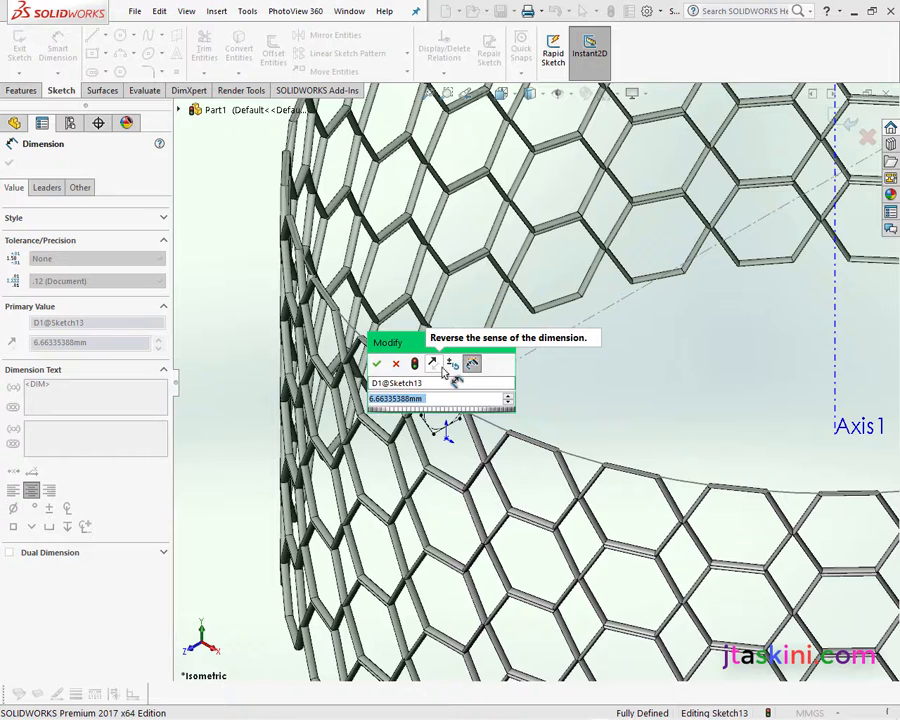
pyautogui.write('2')
pyautogui.press('Return')
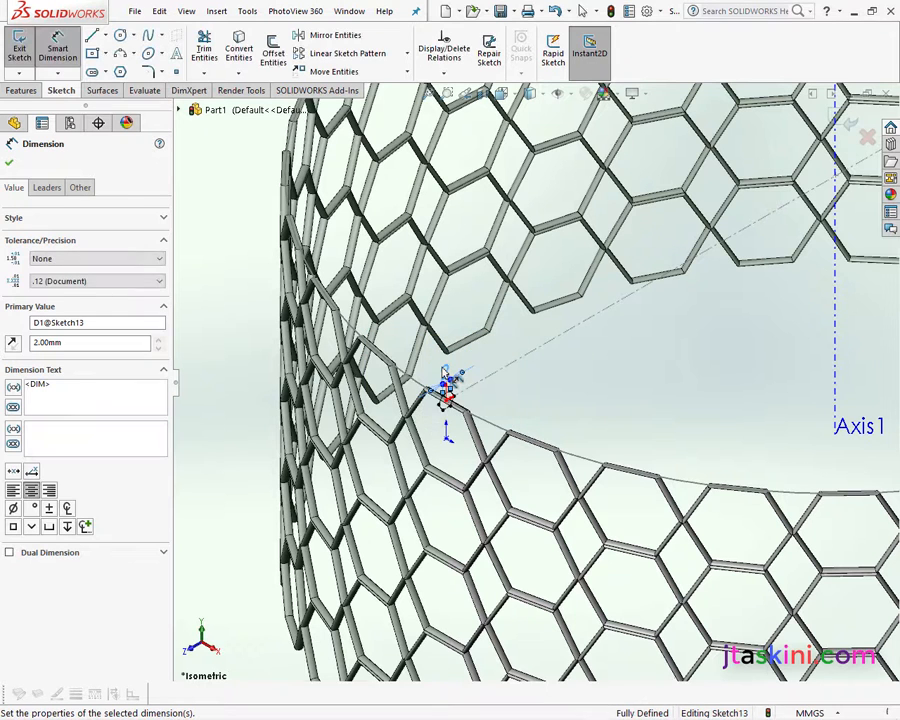
# - Sketch a circle about 1.2 mm in diameter centred on the hexagon's upper corner at the end of the 2 mm side
pyautogui.scroll(-5, 455, 392)
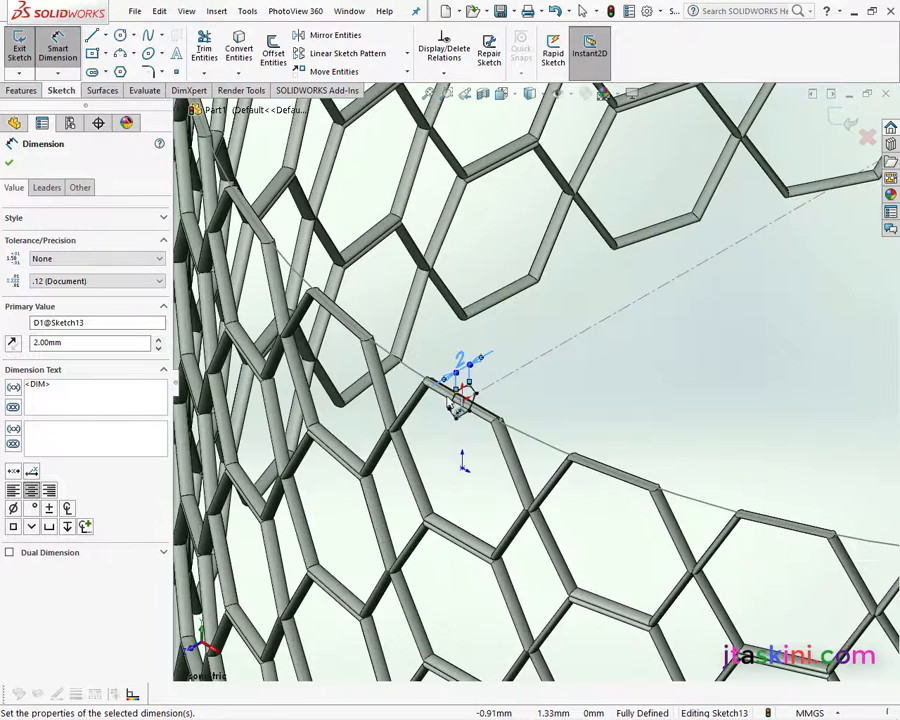
pyautogui.click(119, 36)
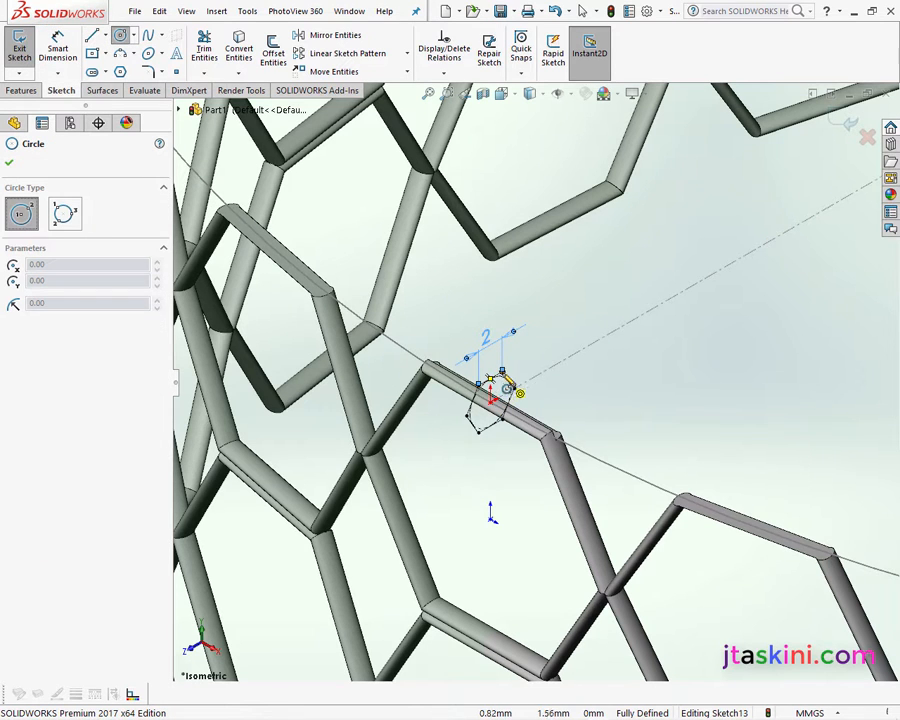
pyautogui.scroll(-3, 506, 378)
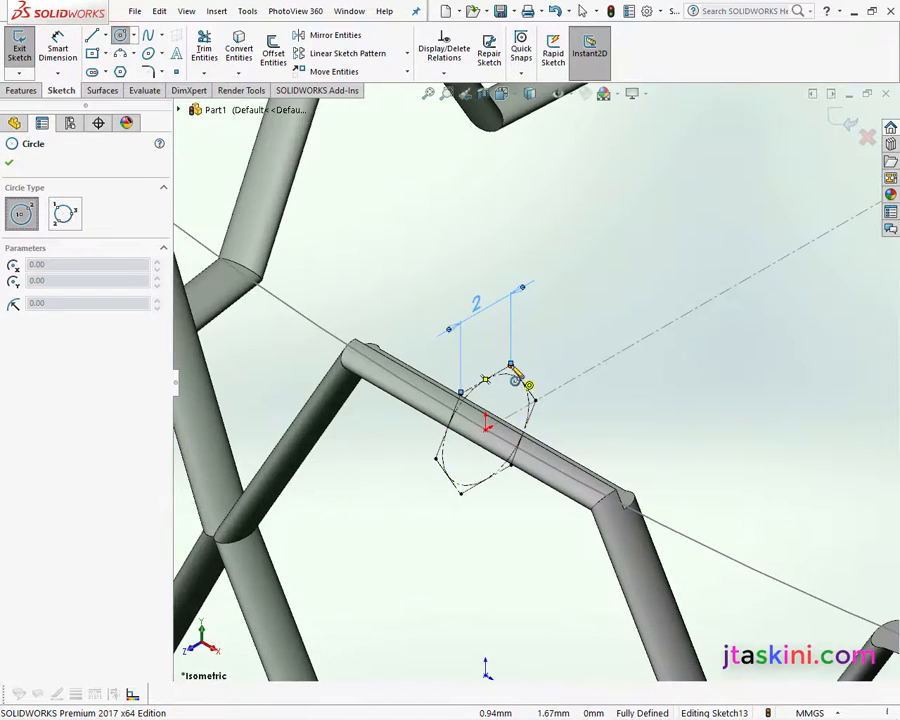
pyautogui.click(510, 365)
pyautogui.click(520, 378)
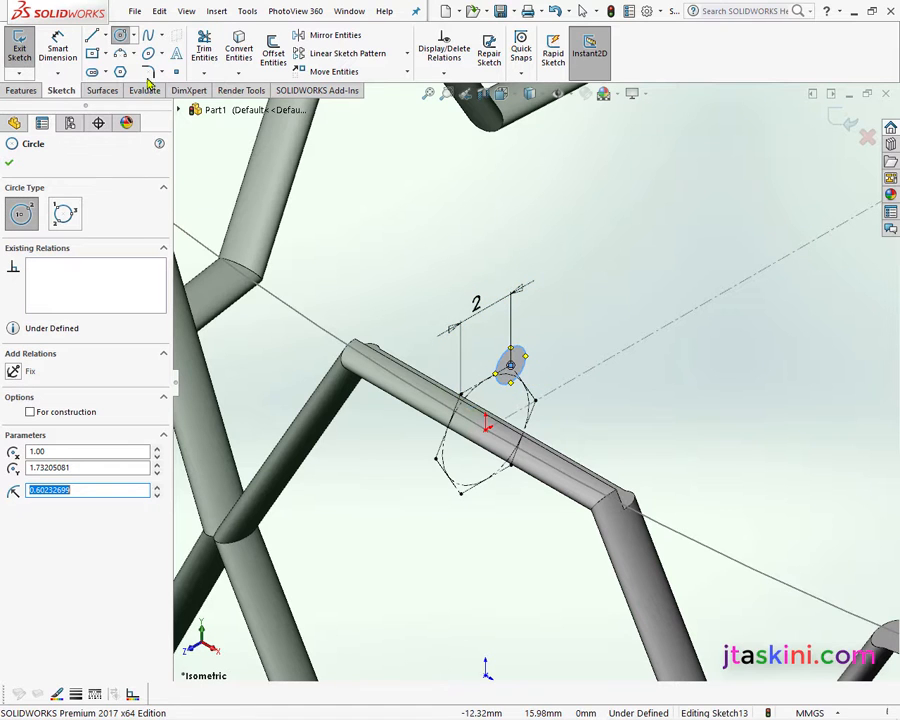
# - Dimension the small circle's diameter to 2 mm and trim away its portion inside the hexagon
pyautogui.click(60, 47)
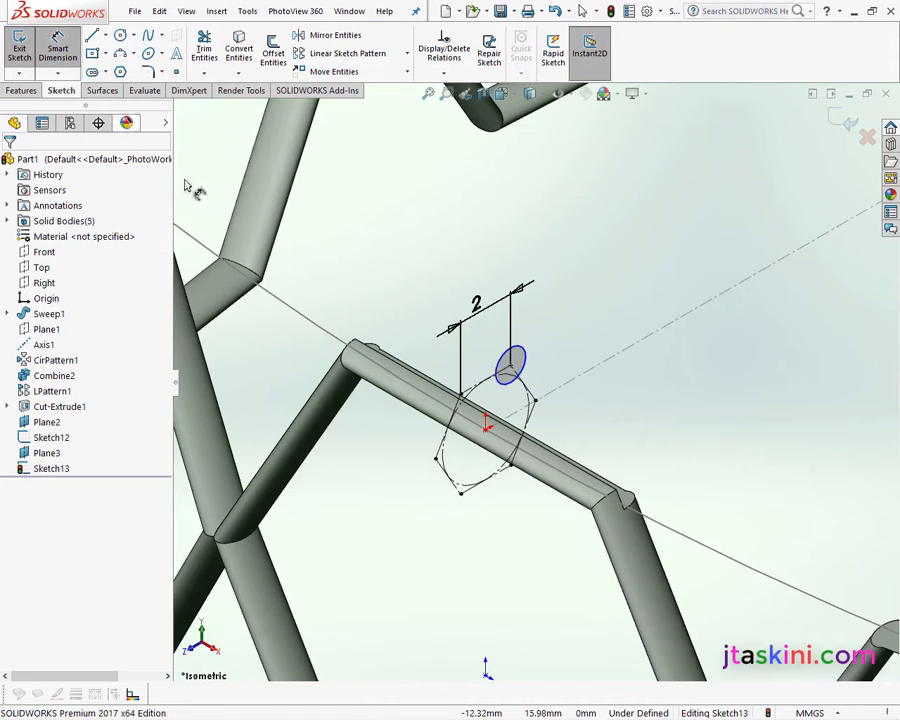
pyautogui.click(507, 366)
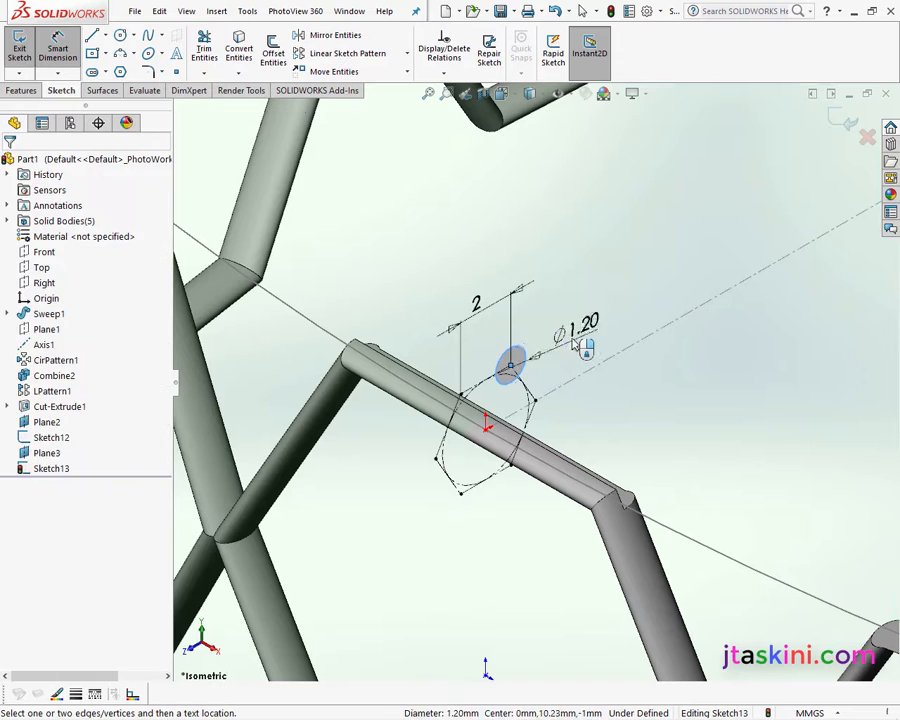
pyautogui.click(577, 345)
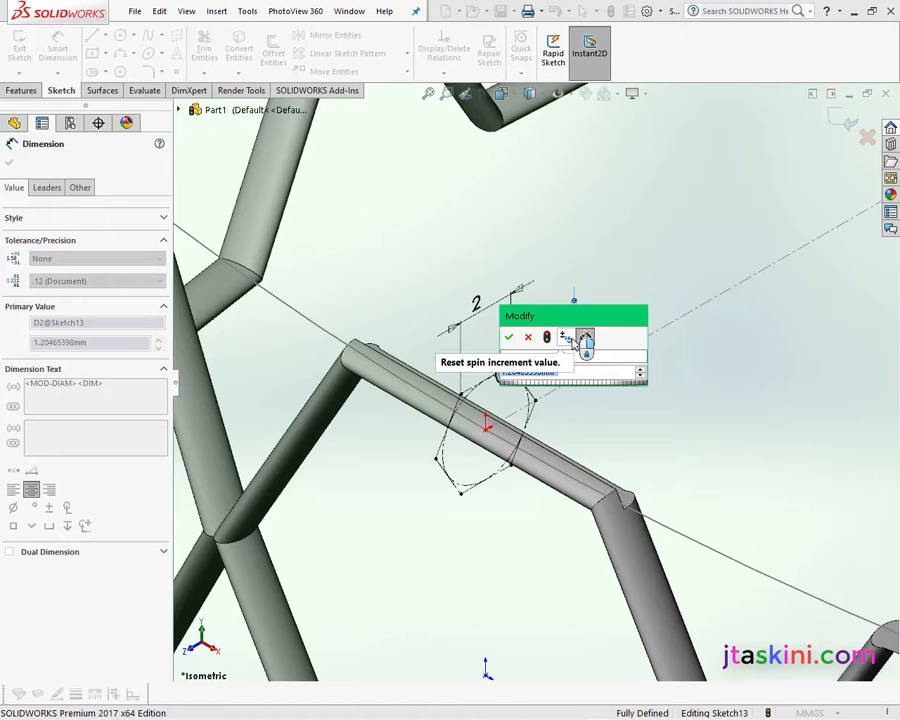
pyautogui.write('2')
pyautogui.press('Return')
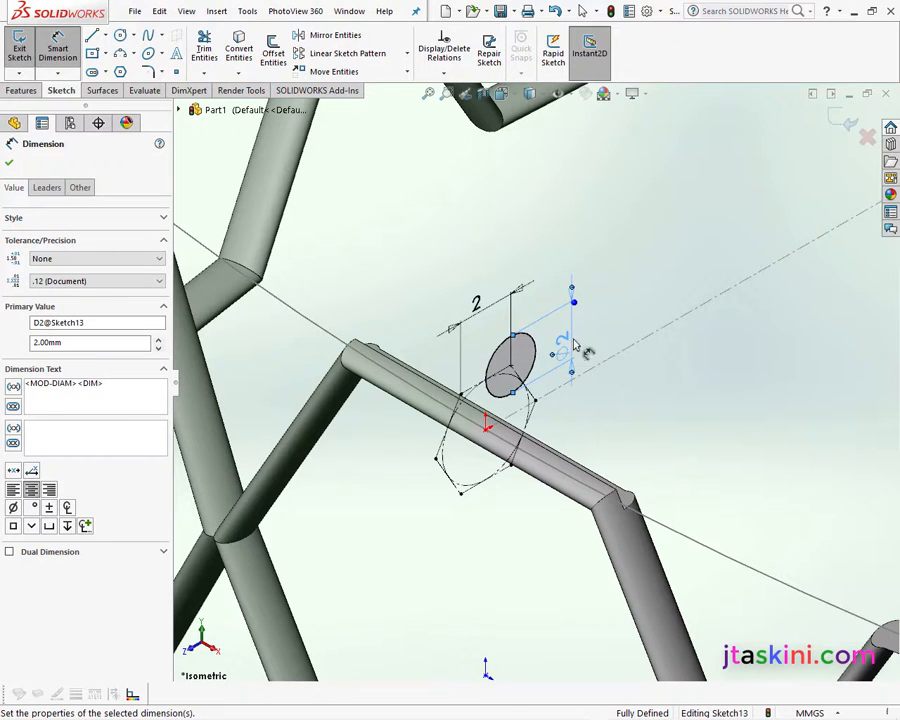
pyautogui.click(208, 42)
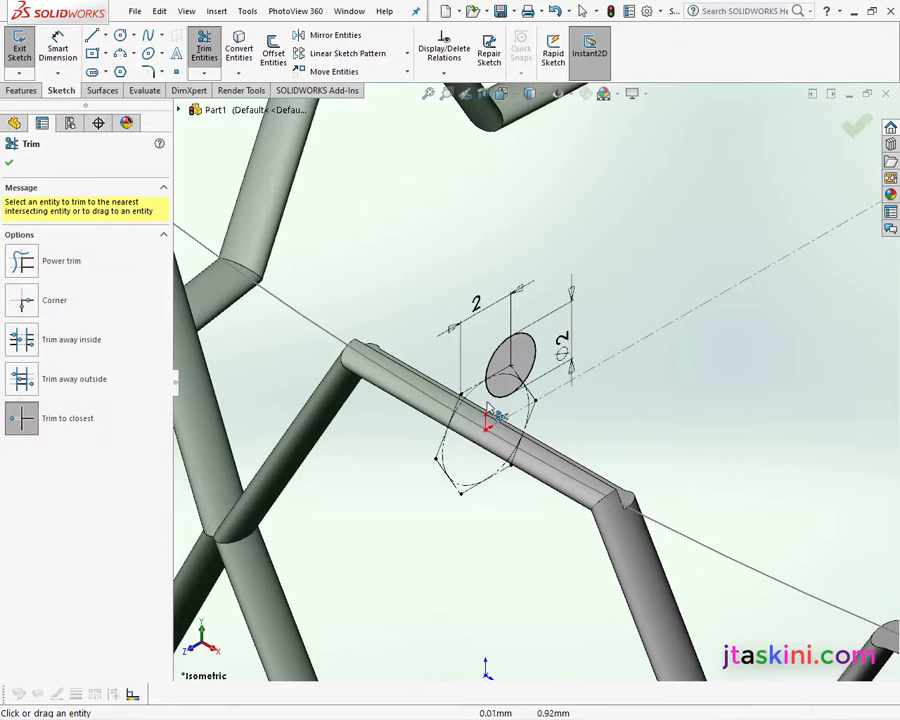
# - Create a circular sketch pattern of the trimmed arc about the hexagon's centre, with 6 equally spaced instances over 360 degrees
pyautogui.click(407, 73)
pyautogui.click(409, 55)
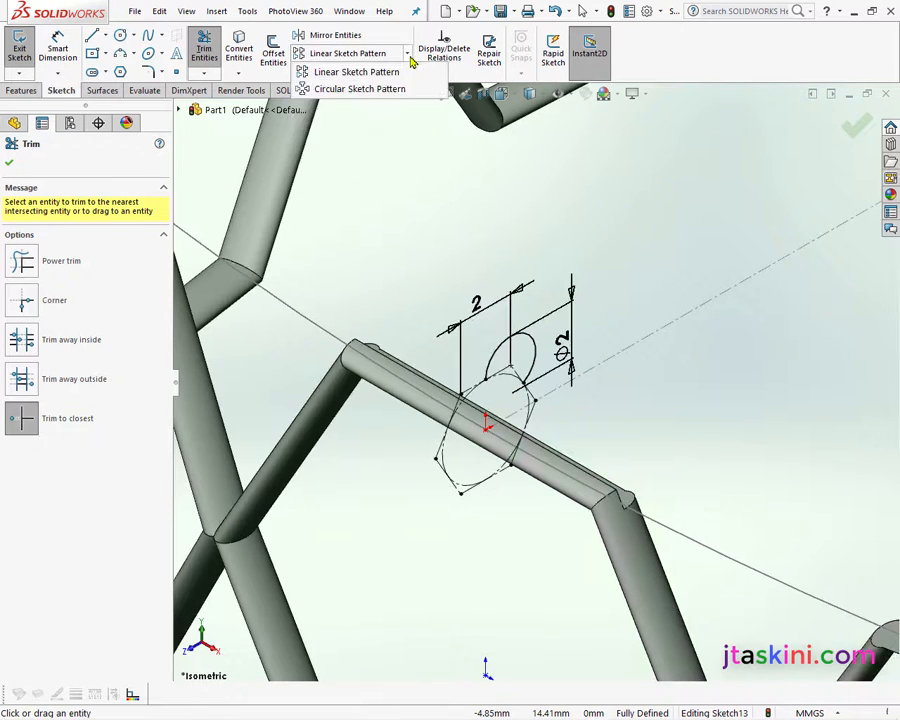
pyautogui.click(410, 58)
pyautogui.click(407, 54)
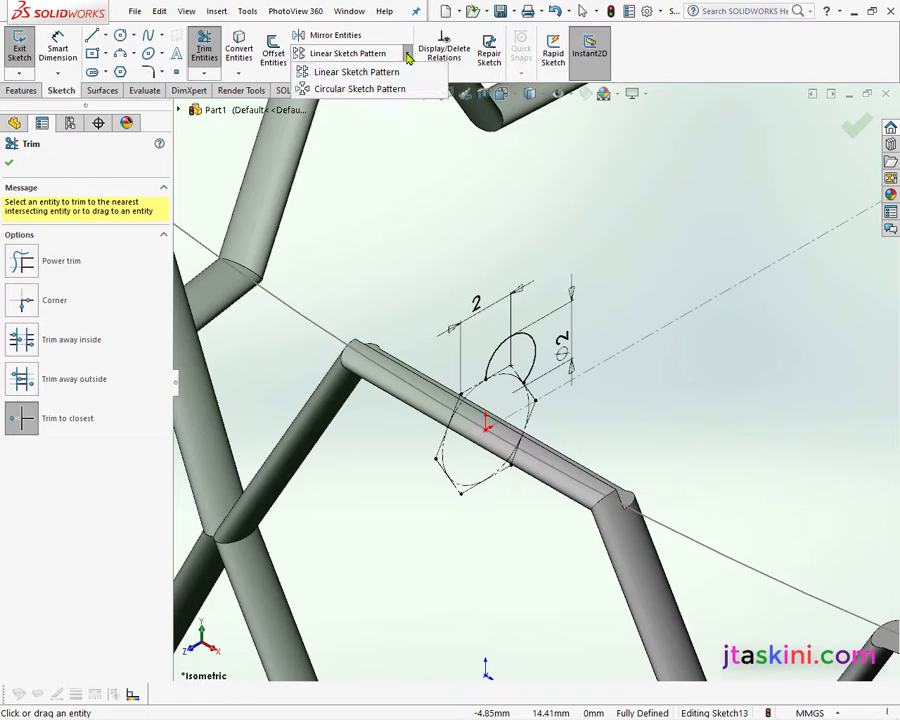
pyautogui.click(375, 88)
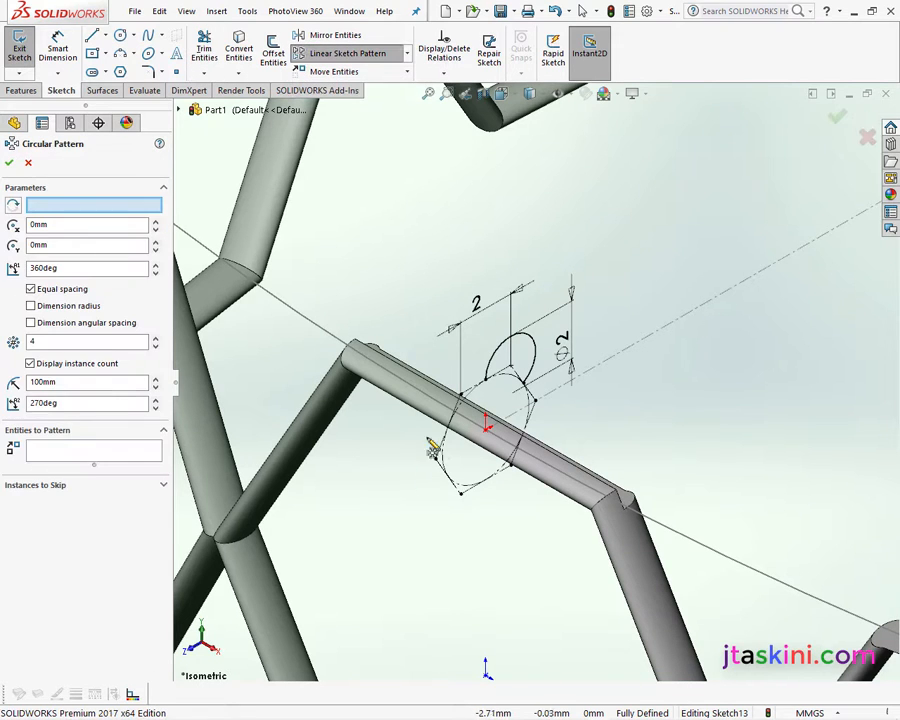
pyautogui.click(125, 206)
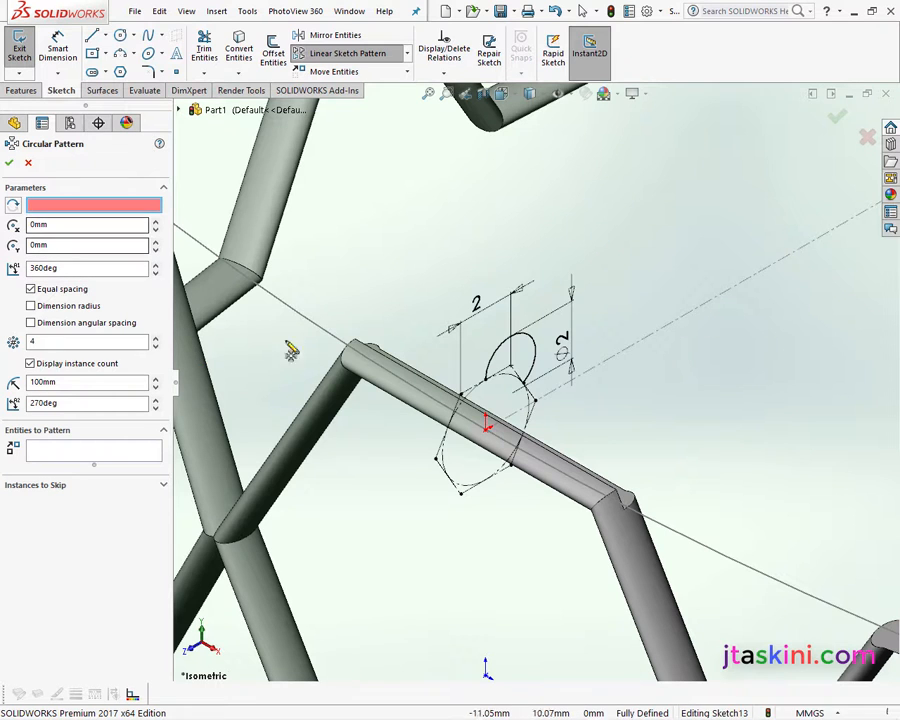
pyautogui.click(484, 426)
pyautogui.click(127, 451)
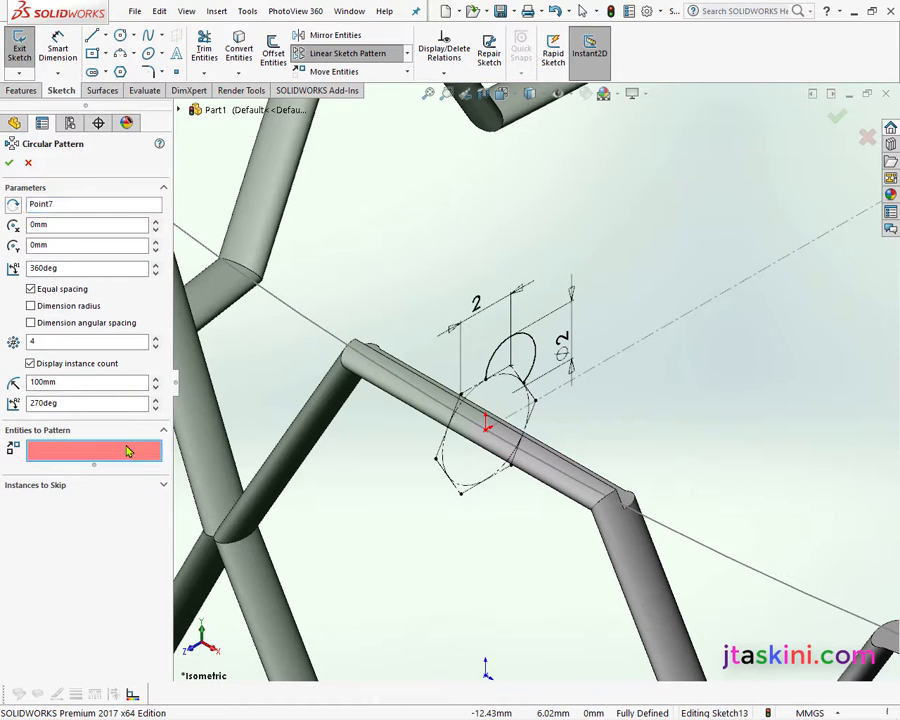
pyautogui.click(502, 356)
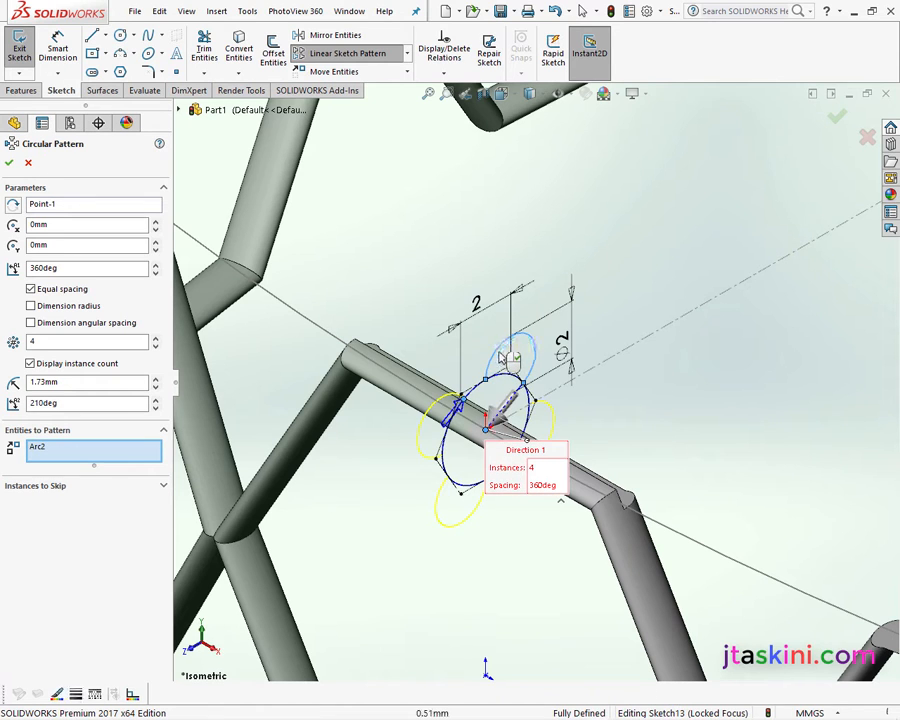
pyautogui.click(157, 339)
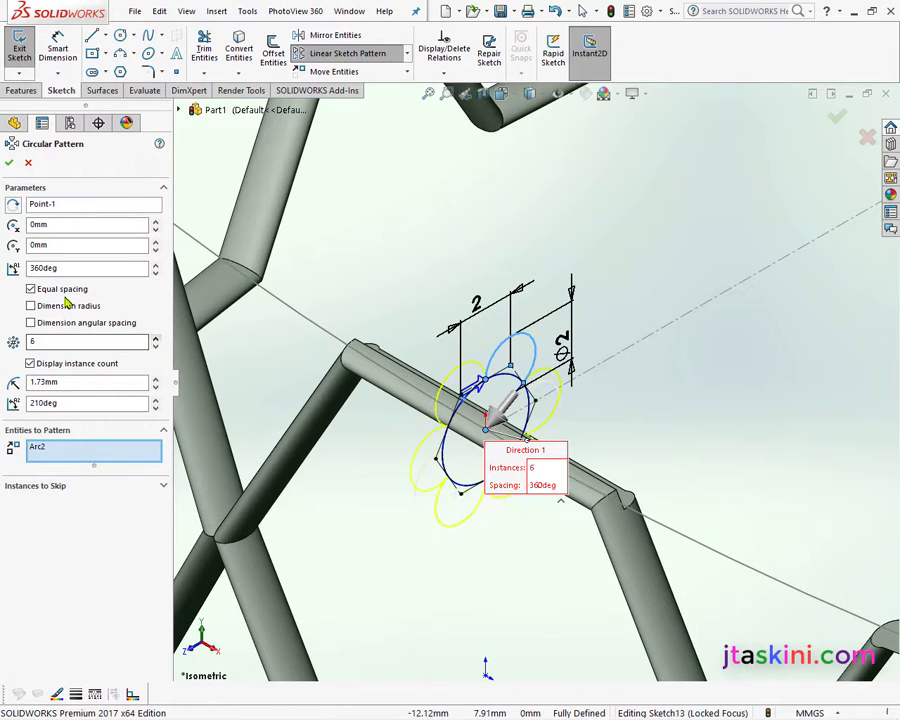
pyautogui.click(8, 162)
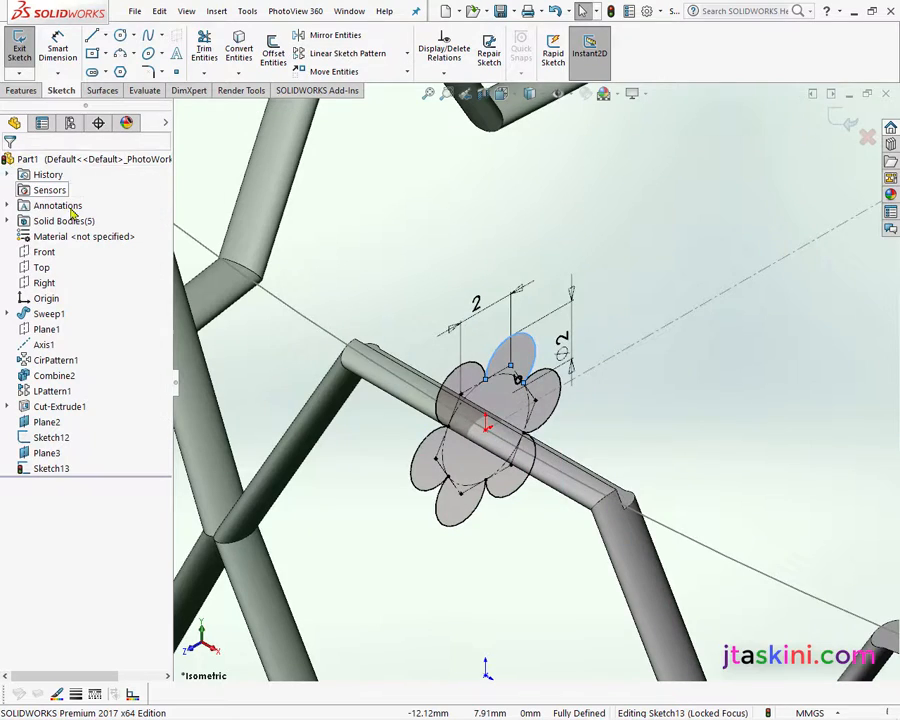
# - Start a Swept Boss/Base with the six-lobed sketch as the profile and the circular rim sketch as the path
pyautogui.scroll(10, 310, 347)
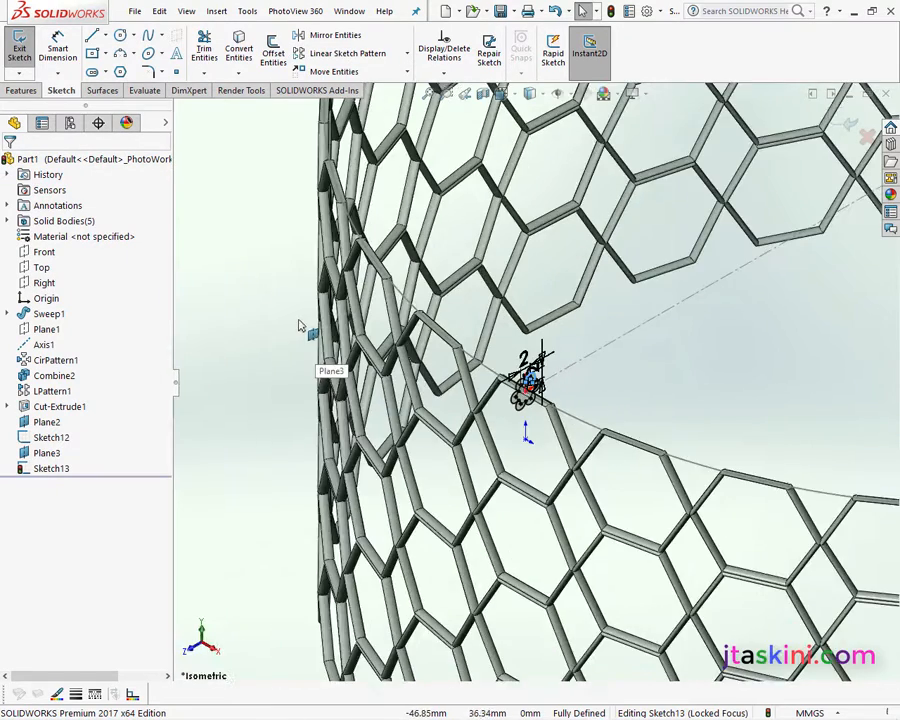
pyautogui.click(23, 91)
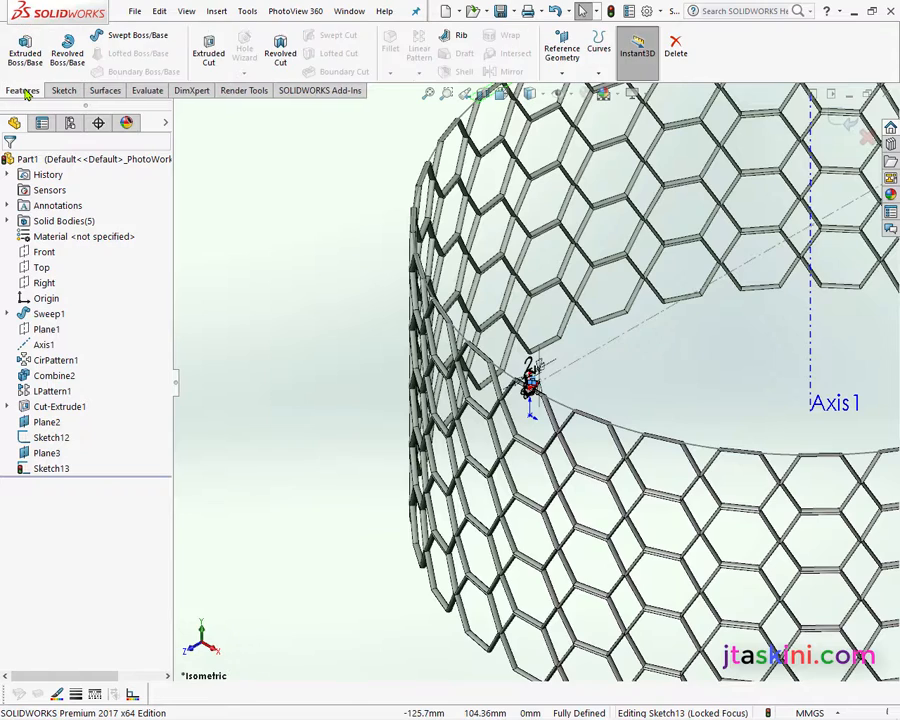
pyautogui.click(136, 35)
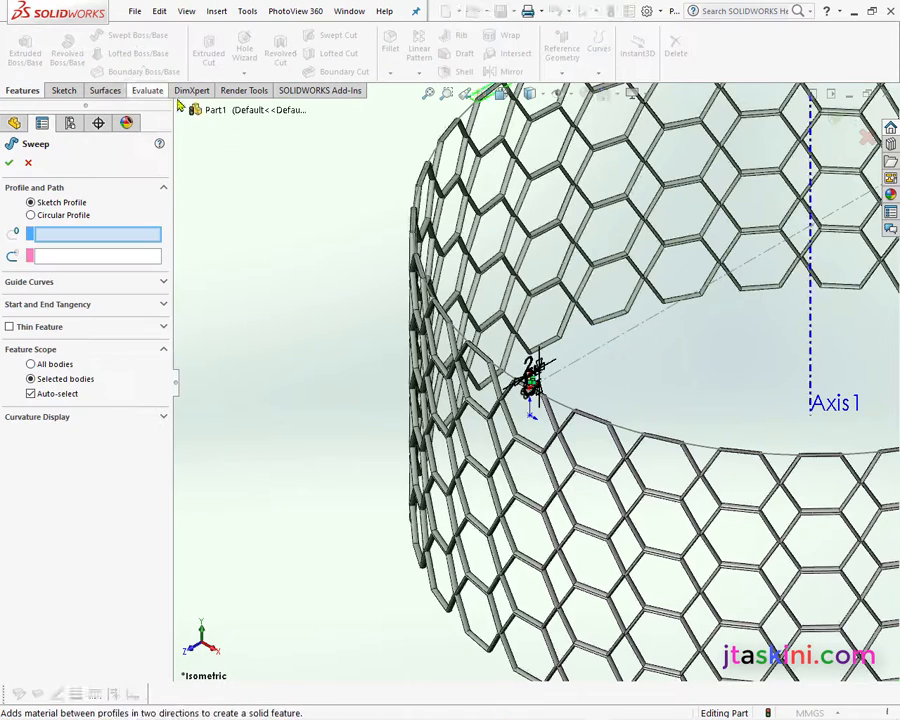
pyautogui.scroll(-3, 576, 407)
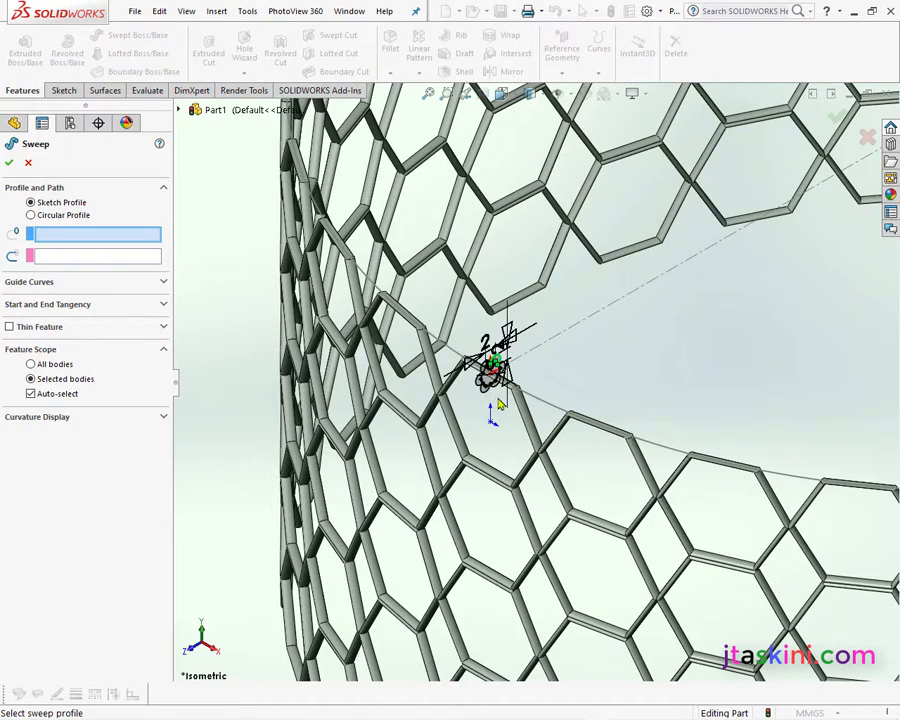
pyautogui.click(487, 394)
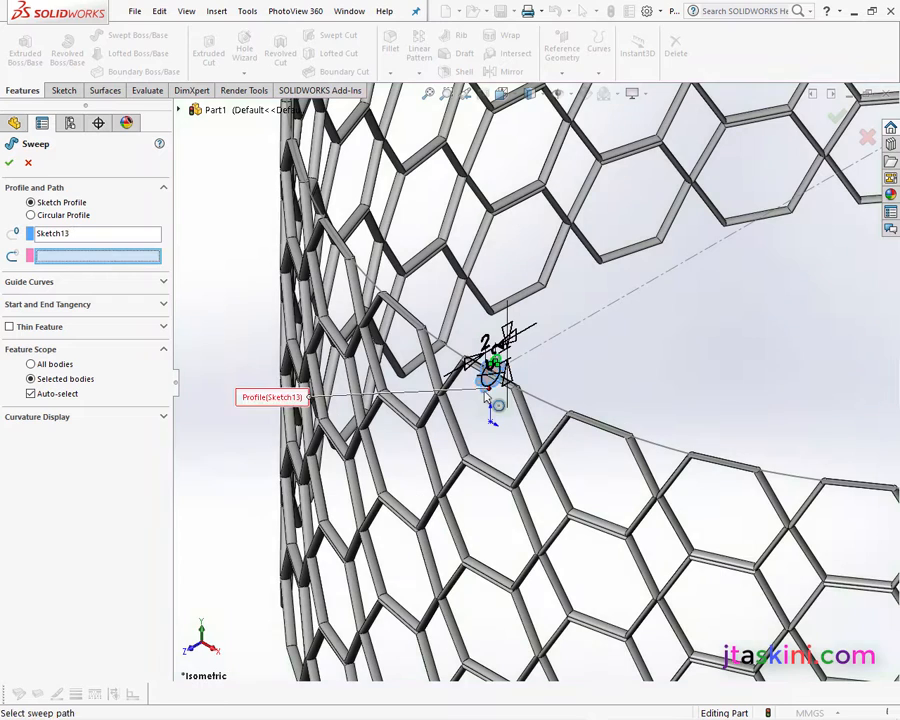
pyautogui.click(552, 412)
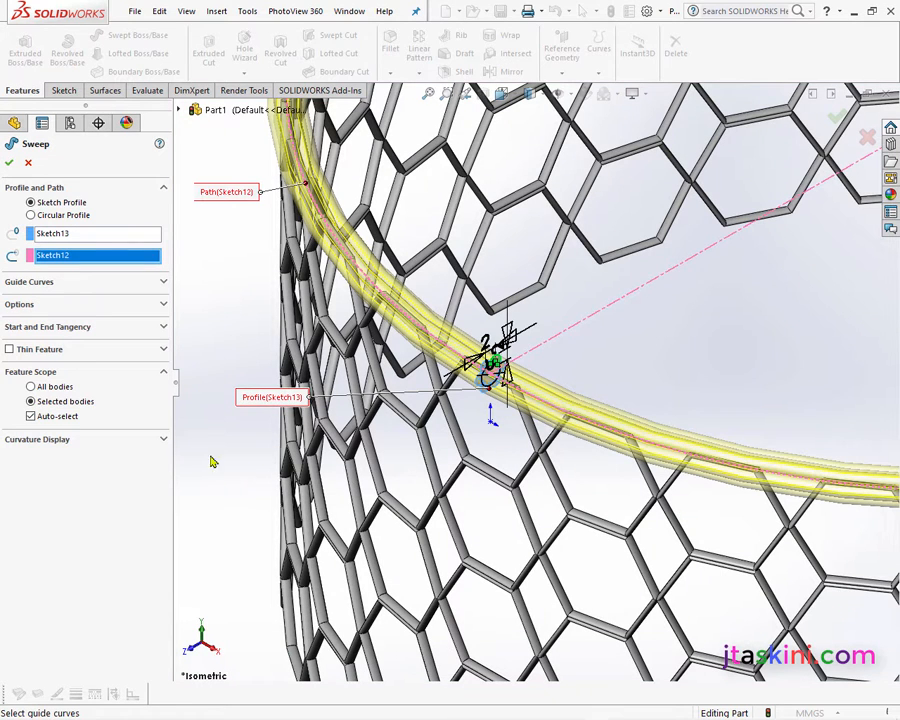
# - Set the sweep's profile twist to Specify Twist Value with 10 revolutions and create the rim
pyautogui.click(163, 305)
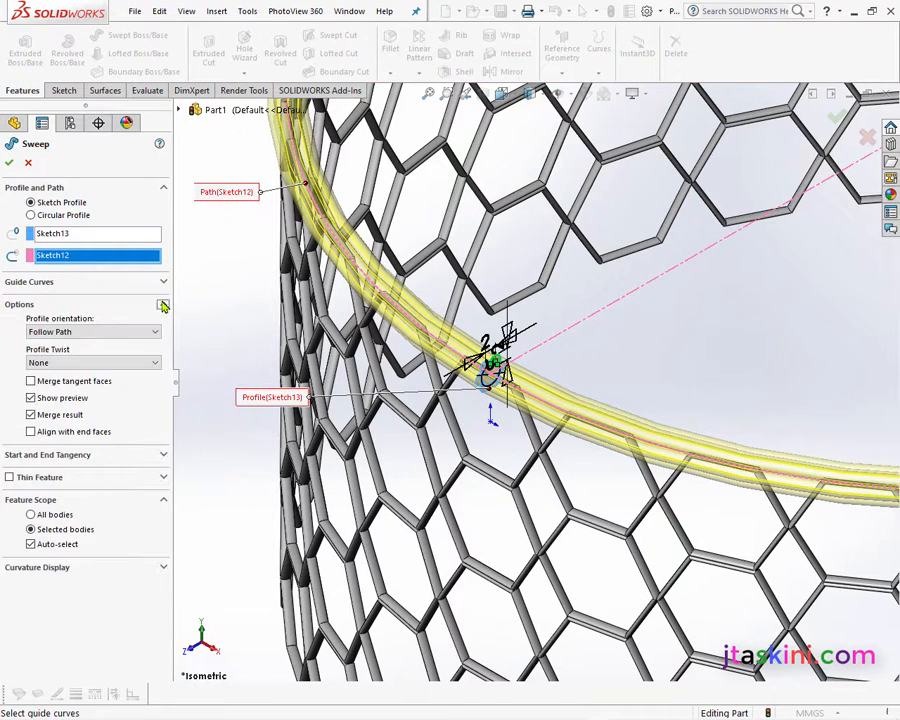
pyautogui.click(156, 364)
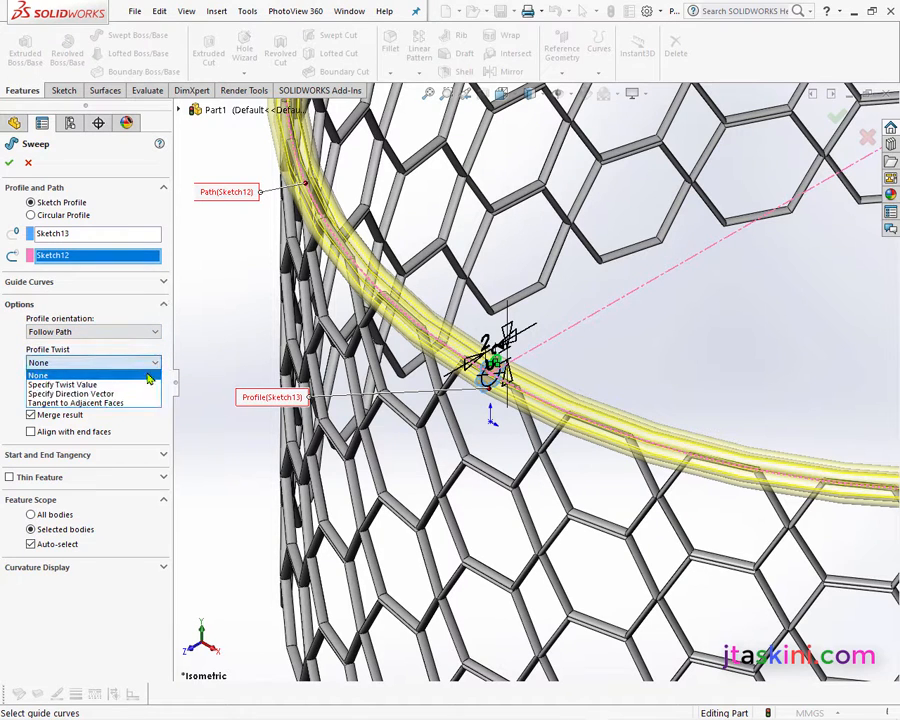
pyautogui.click(140, 385)
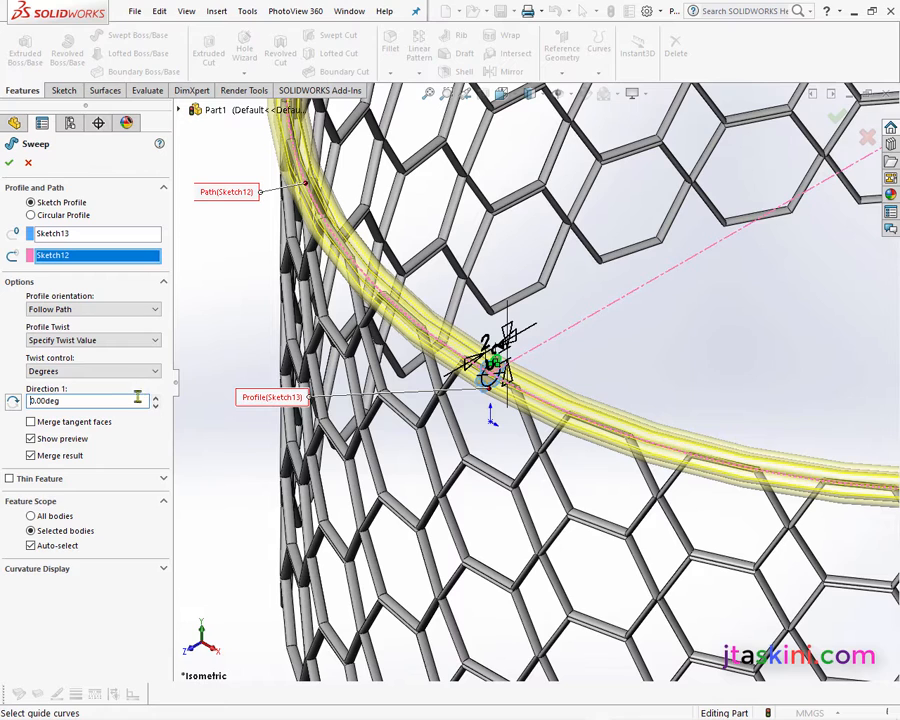
pyautogui.click(155, 372)
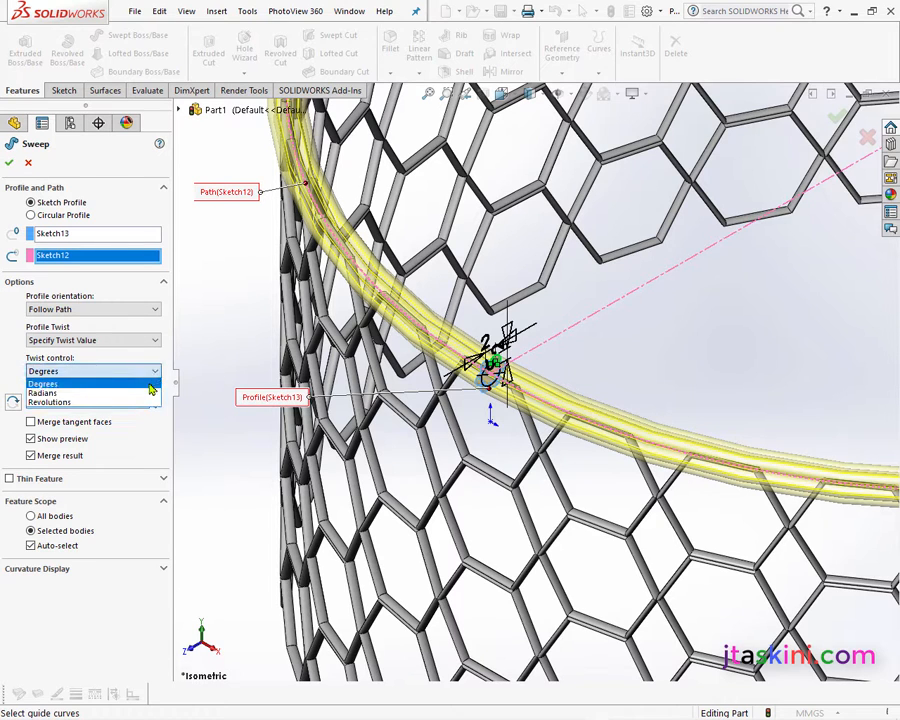
pyautogui.click(137, 402)
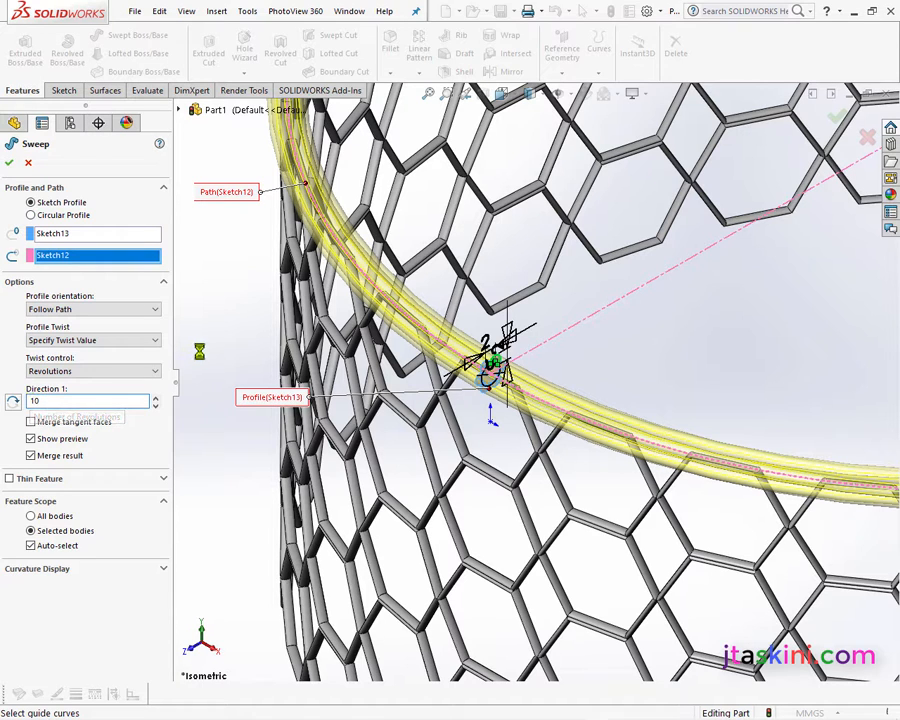
# - Hide the reference planes Plane3 and Plane2
pyautogui.scroll(10, 248, 352)
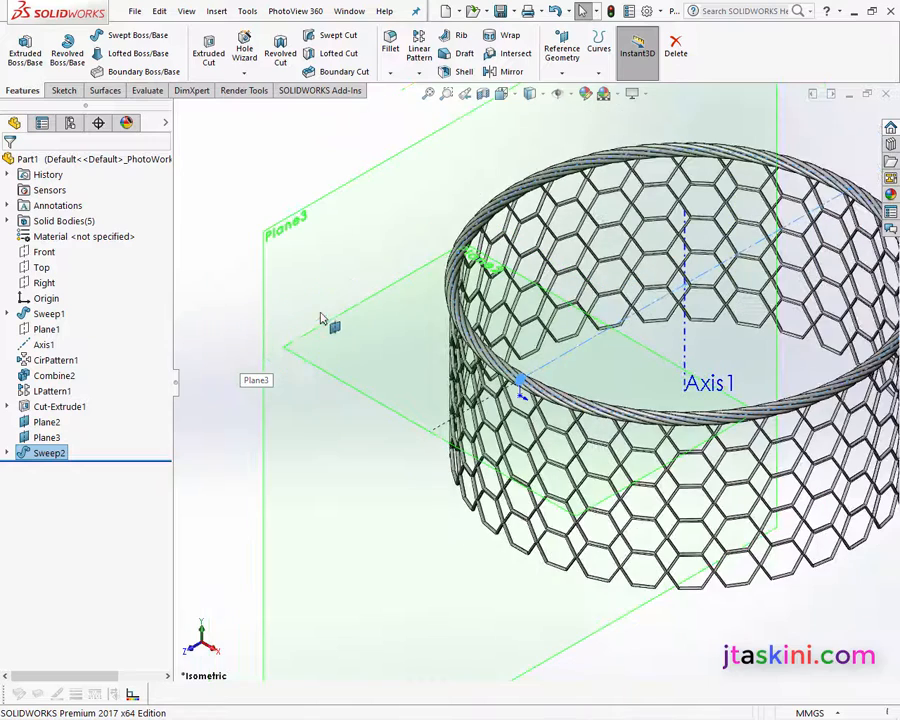
pyautogui.scroll(3, 408, 312)
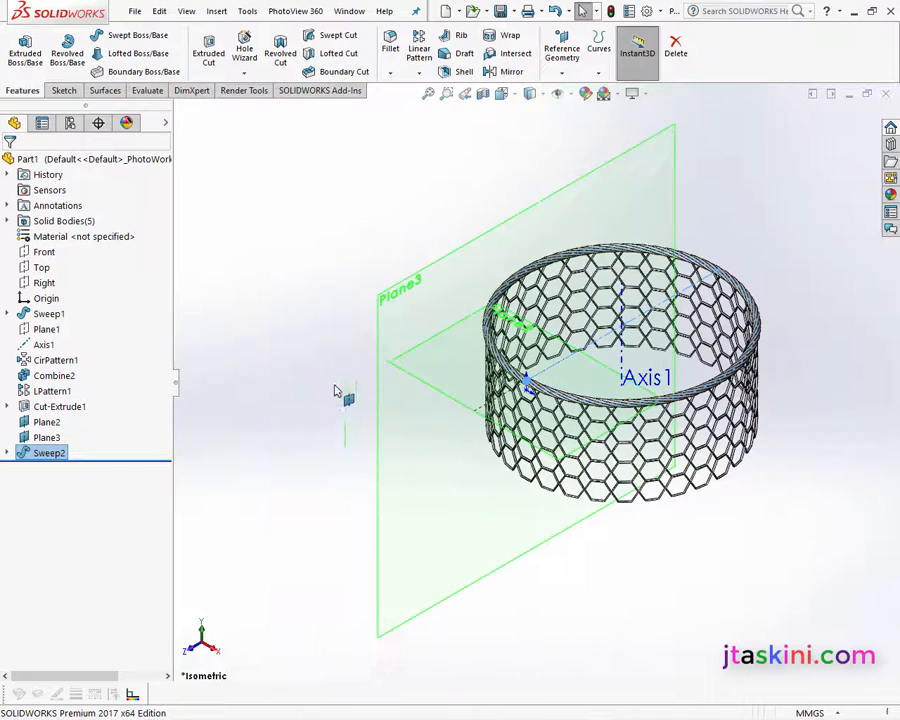
pyautogui.rightClick(443, 366)
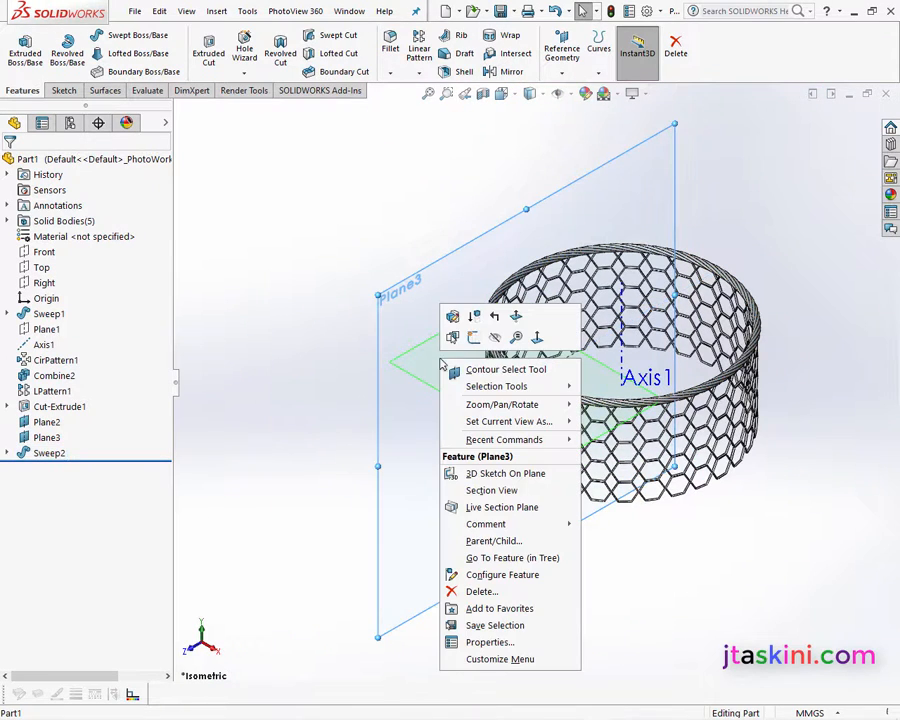
pyautogui.click(494, 340)
pyautogui.rightClick(458, 342)
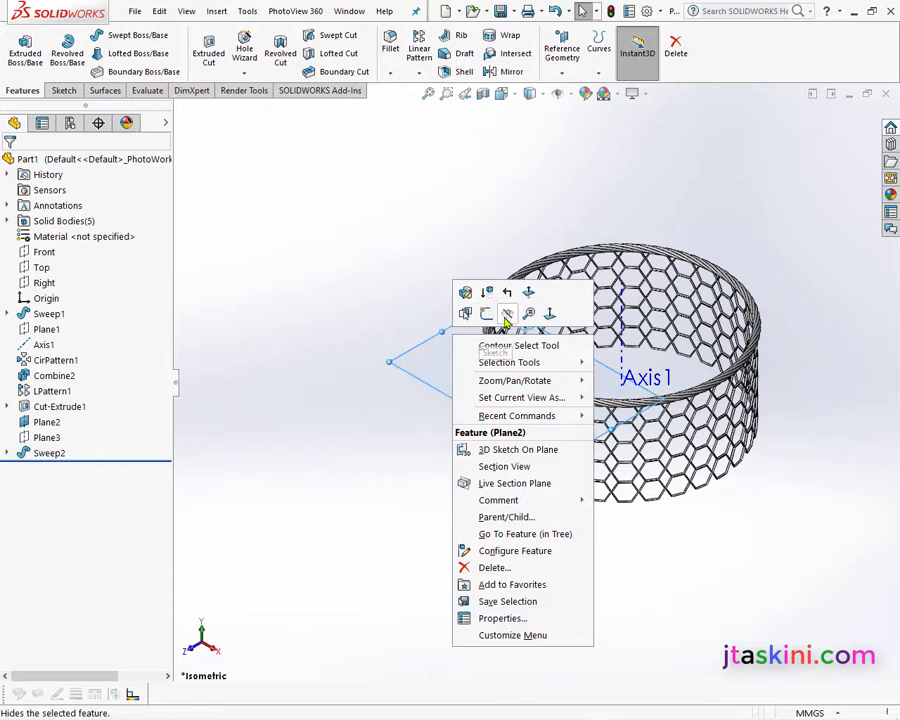
pyautogui.click(507, 318)
# - Show Sketch12, the circular path sketch of the twisted rim sweep
pyautogui.scroll(-5, 614, 351)
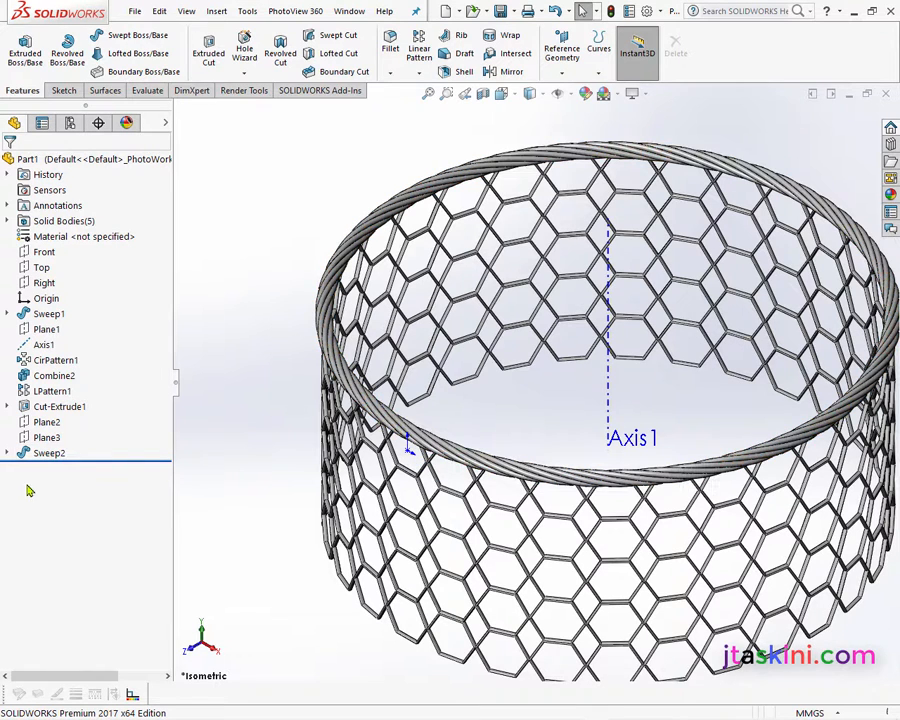
pyautogui.click(7, 453)
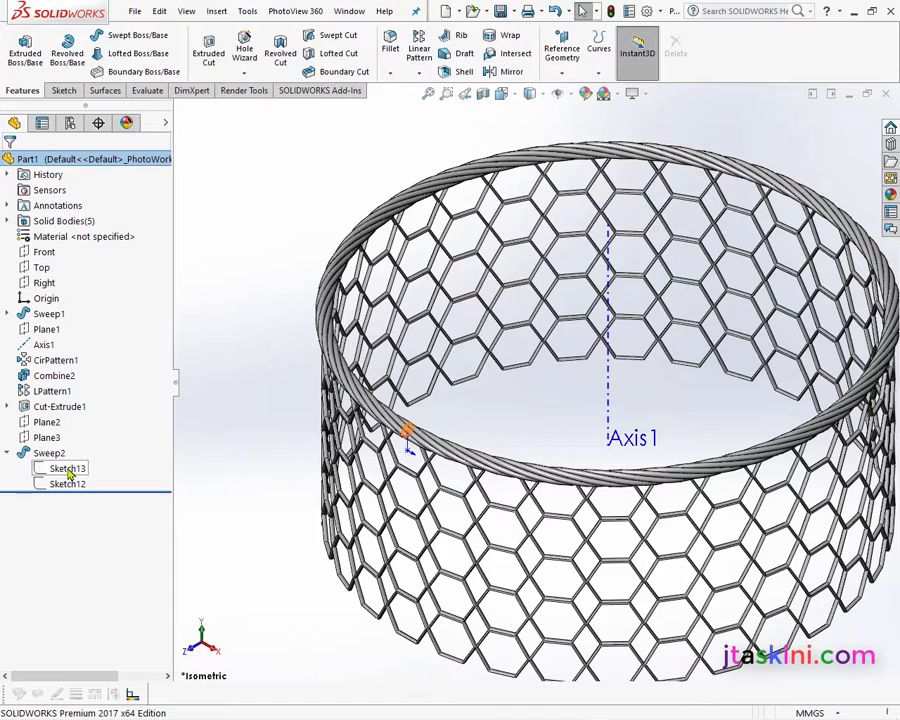
pyautogui.rightClick(73, 487)
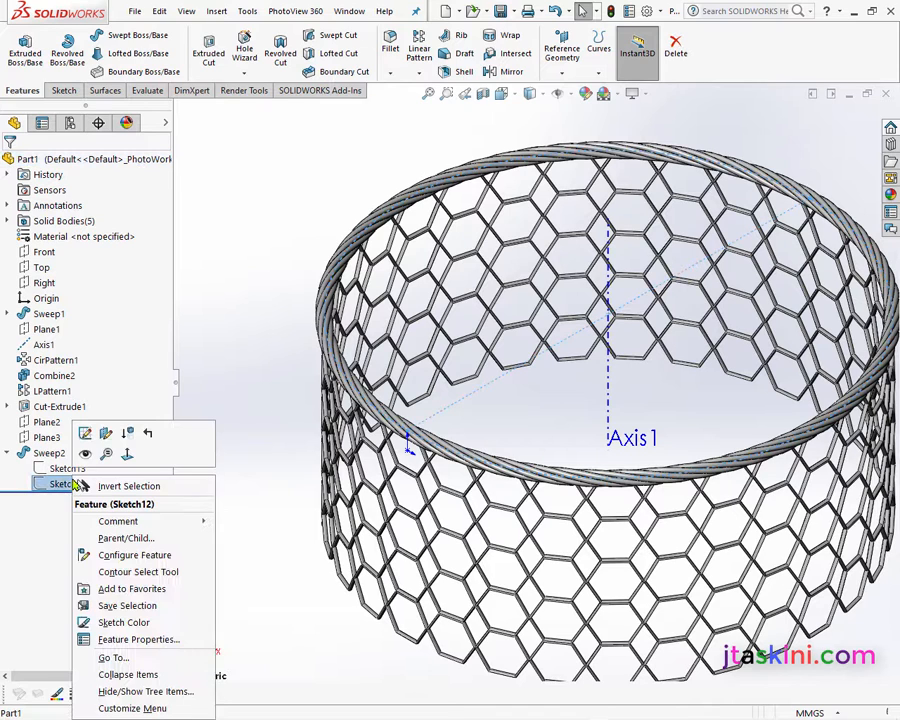
pyautogui.click(85, 455)
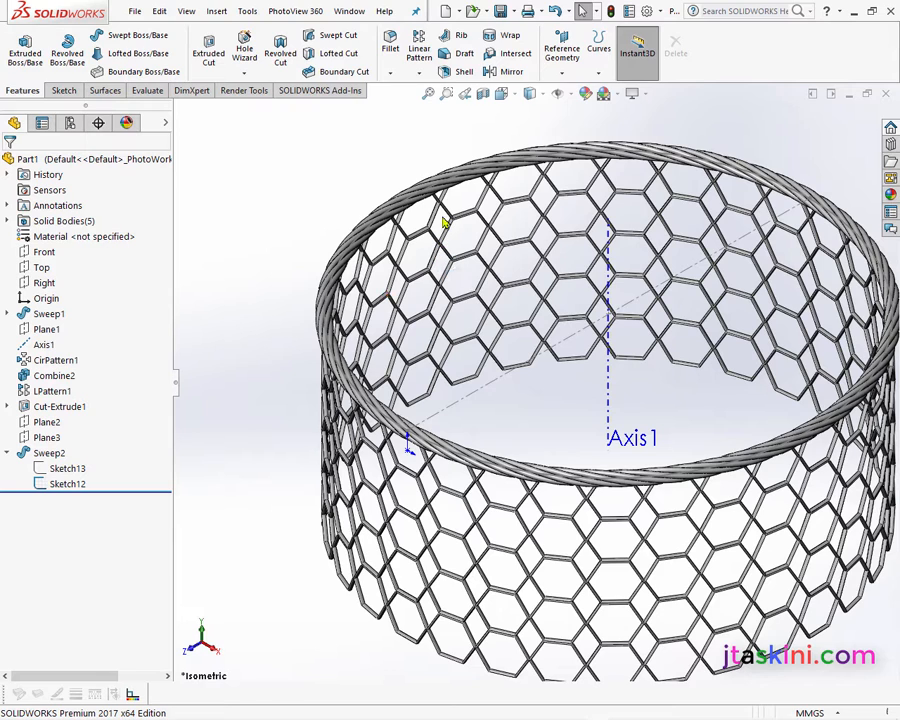
# - Start a sketch on the Right plane and draw a three-point arc of about 98 mm radius arching across the basket opening
pyautogui.click(43, 284)
pyautogui.rightClick(44, 288)
pyautogui.click(55, 264)
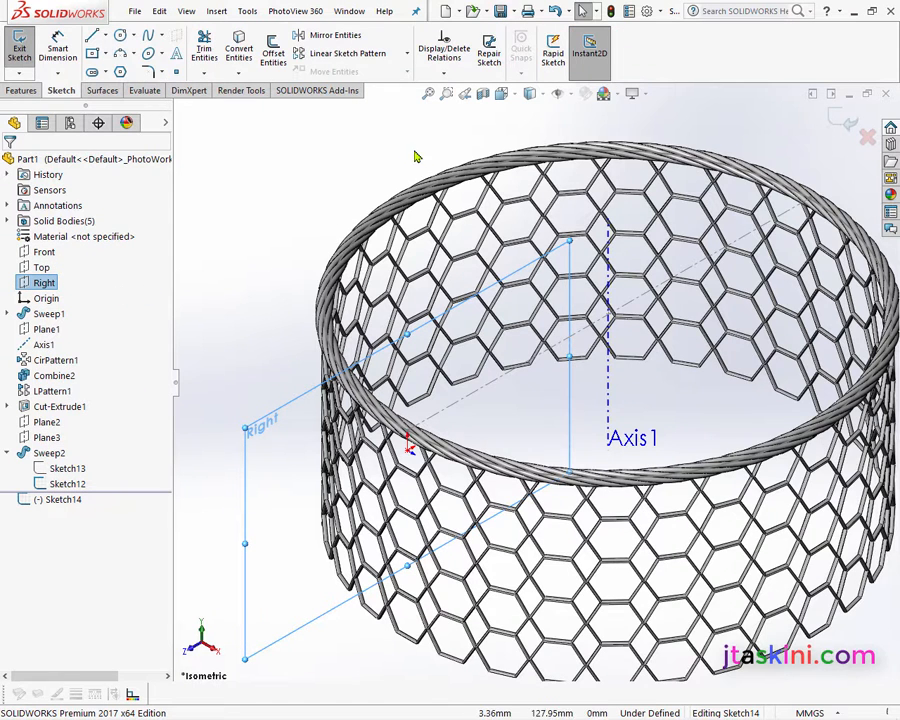
pyautogui.scroll(-3, 440, 435)
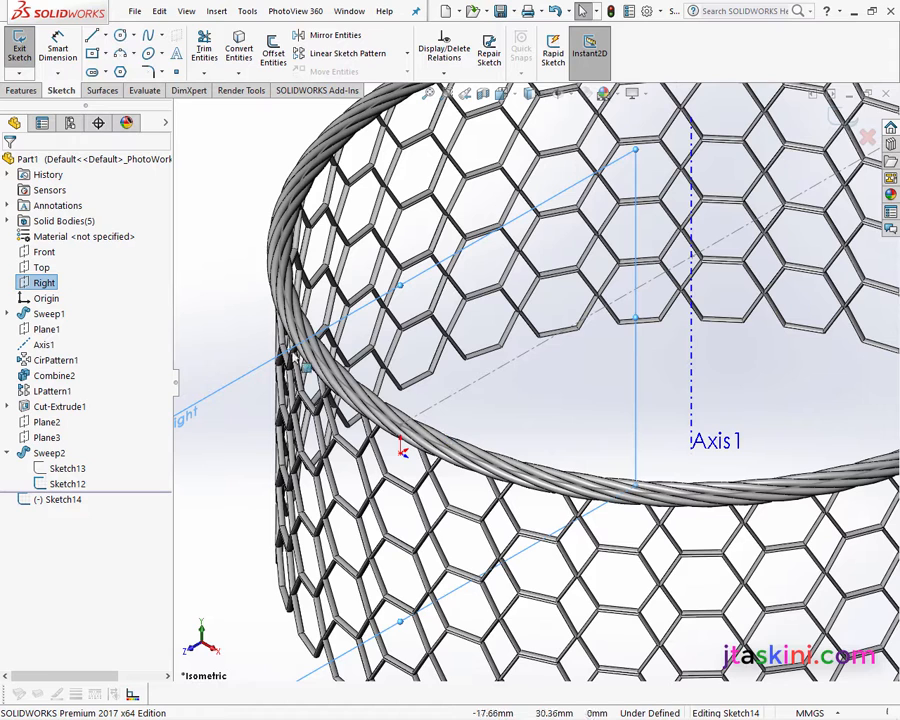
pyautogui.click(120, 53)
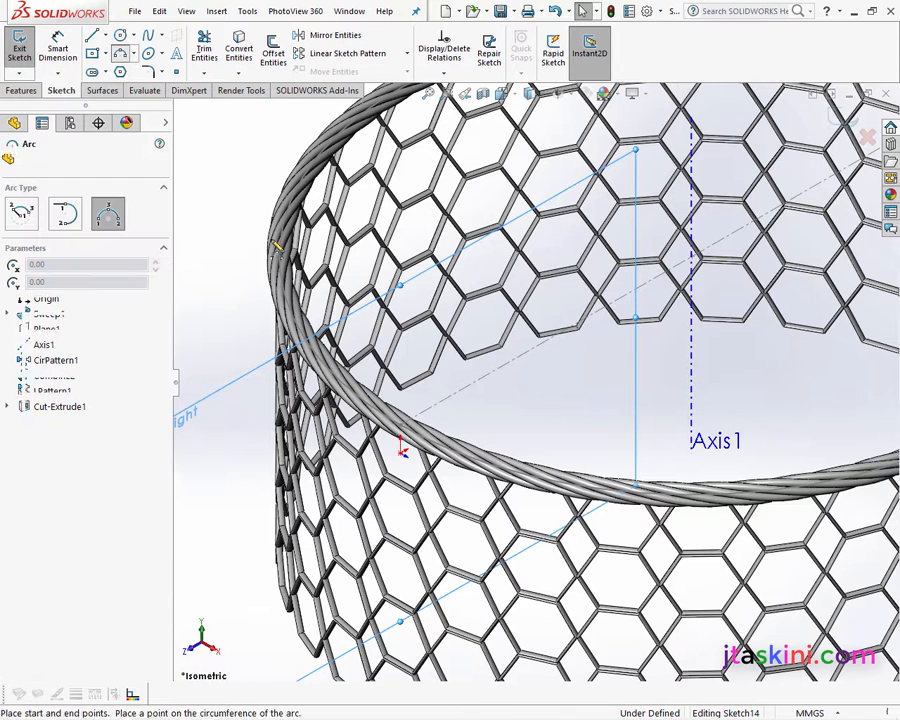
pyautogui.click(388, 360)
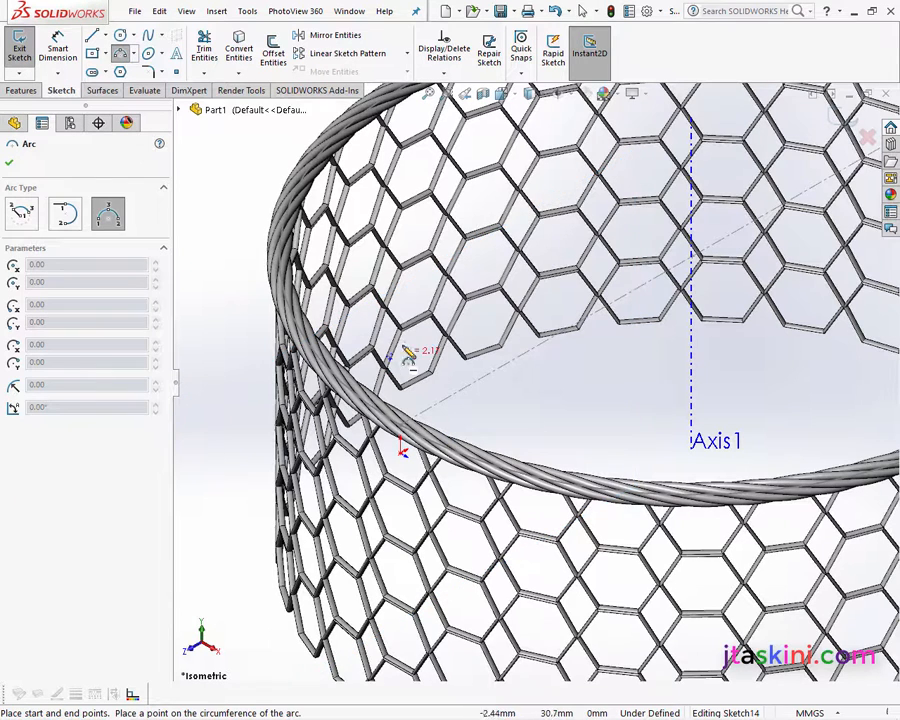
pyautogui.click(805, 154)
pyautogui.click(603, 149)
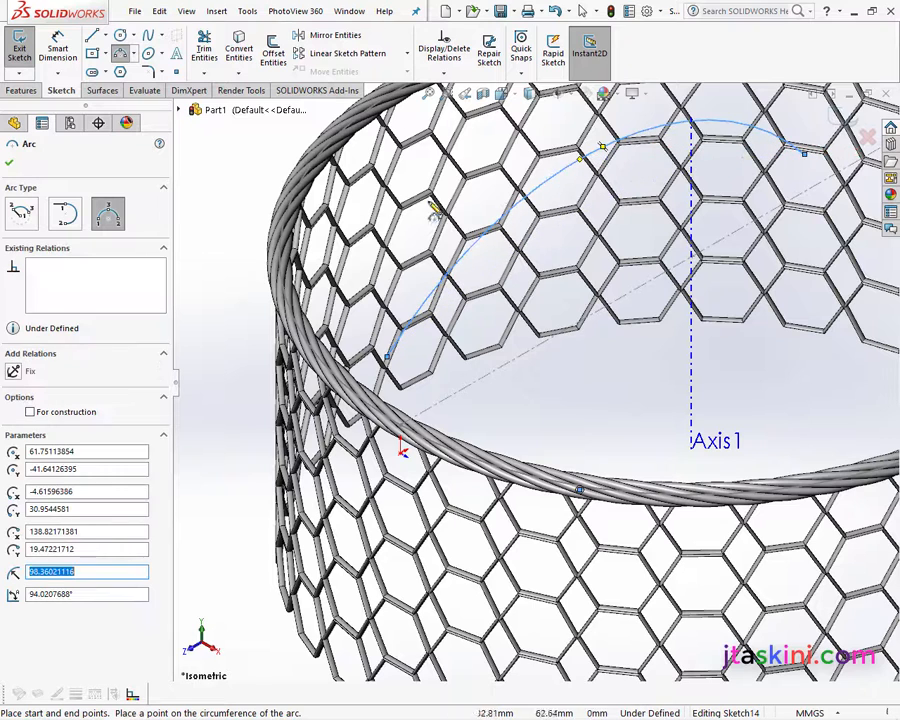
pyautogui.rightClick(223, 199)
pyautogui.click(250, 201)
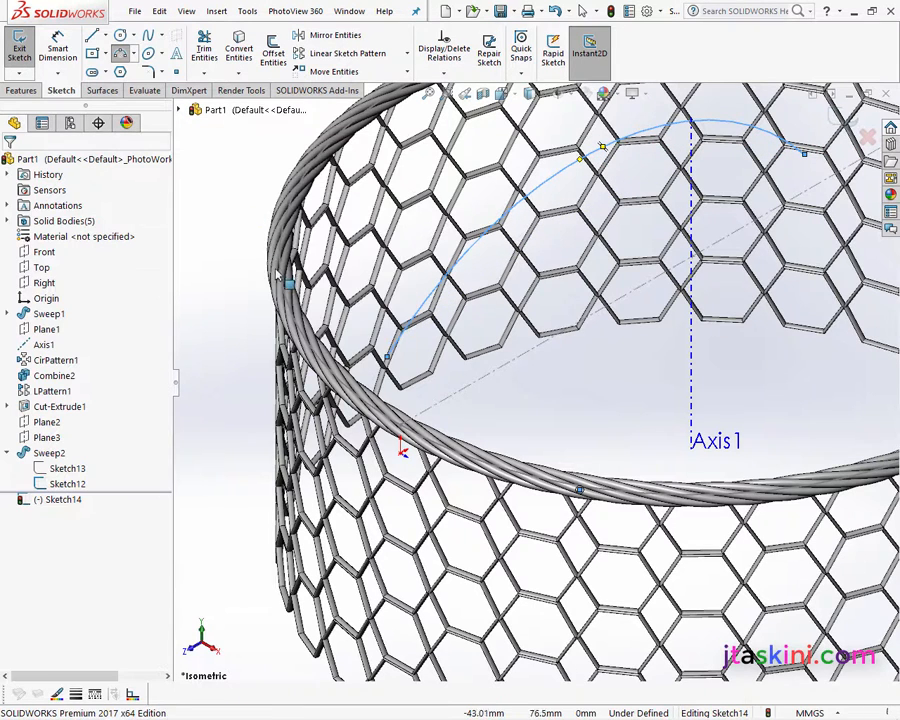
# - Add a Coincident relation between the arc's start point and the near end of the rim sketch's centerline, beside the origin
pyautogui.click(449, 78)
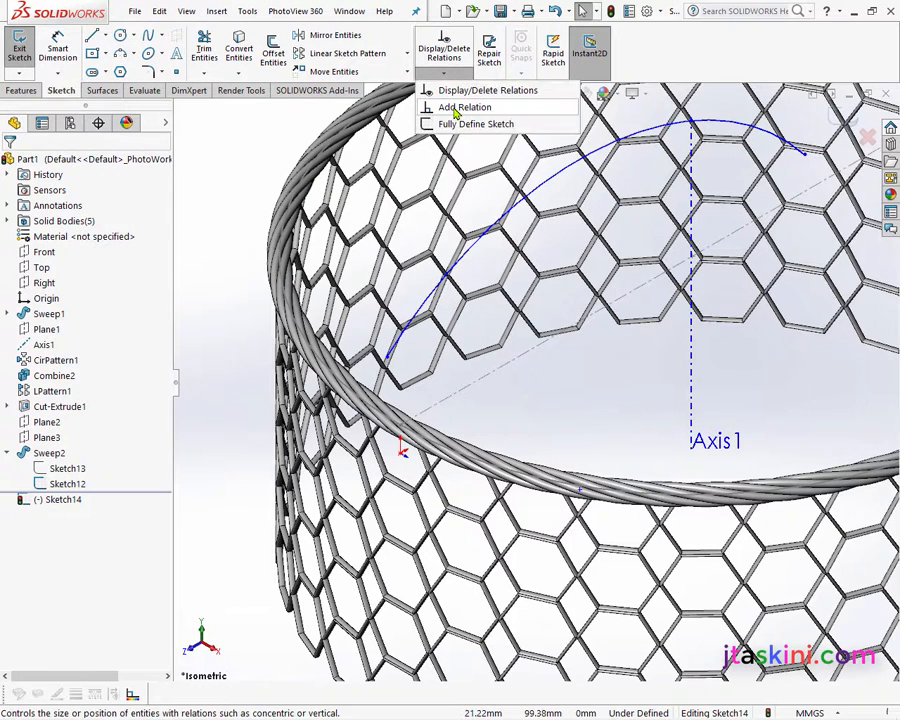
pyautogui.click(465, 107)
pyautogui.scroll(-3, 438, 442)
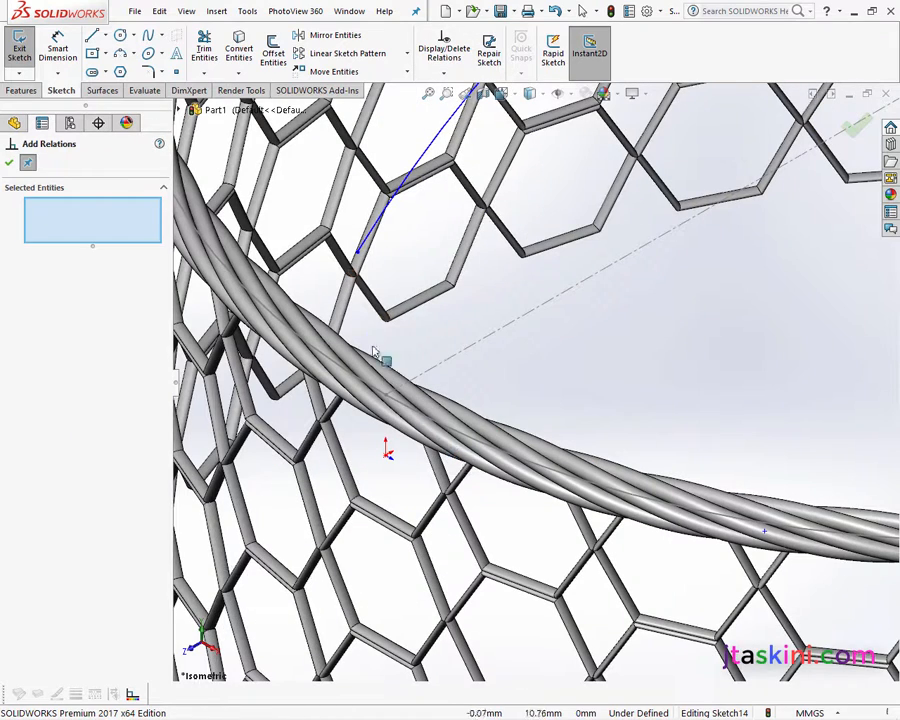
pyautogui.click(359, 256)
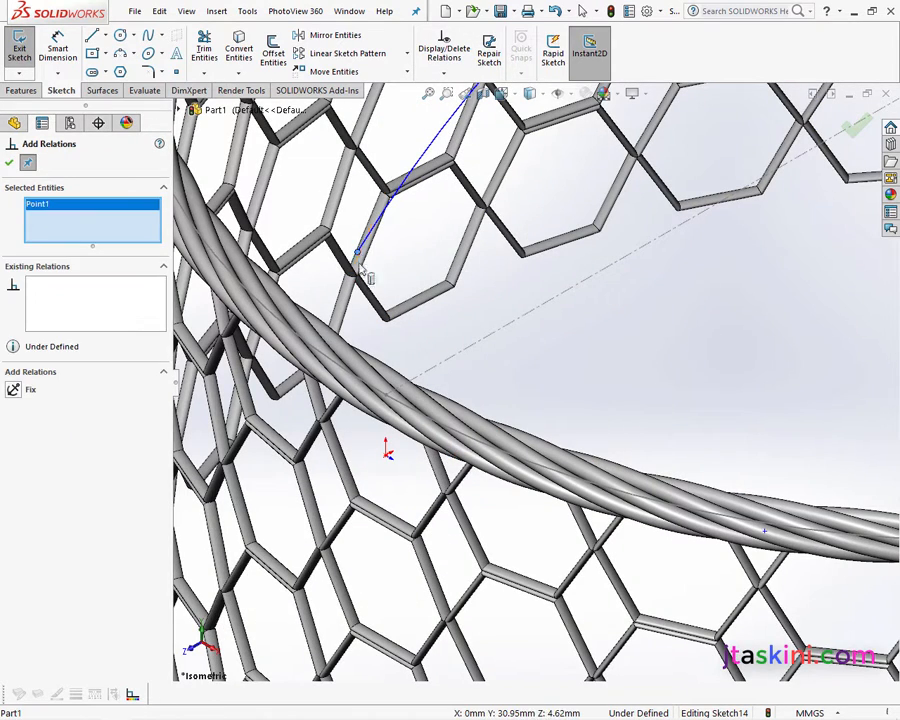
pyautogui.click(386, 397)
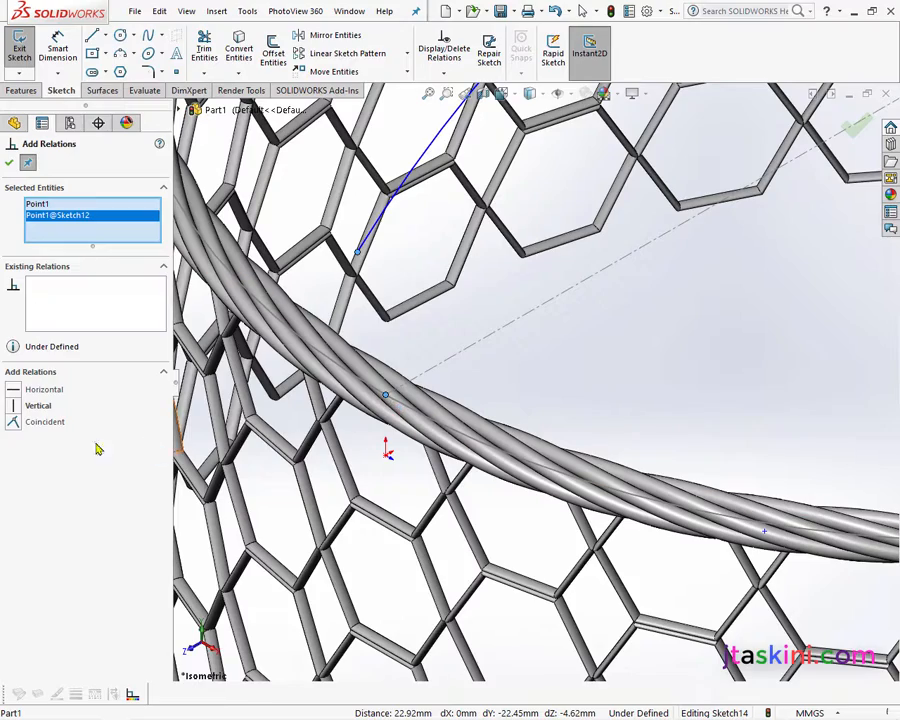
pyautogui.click(17, 423)
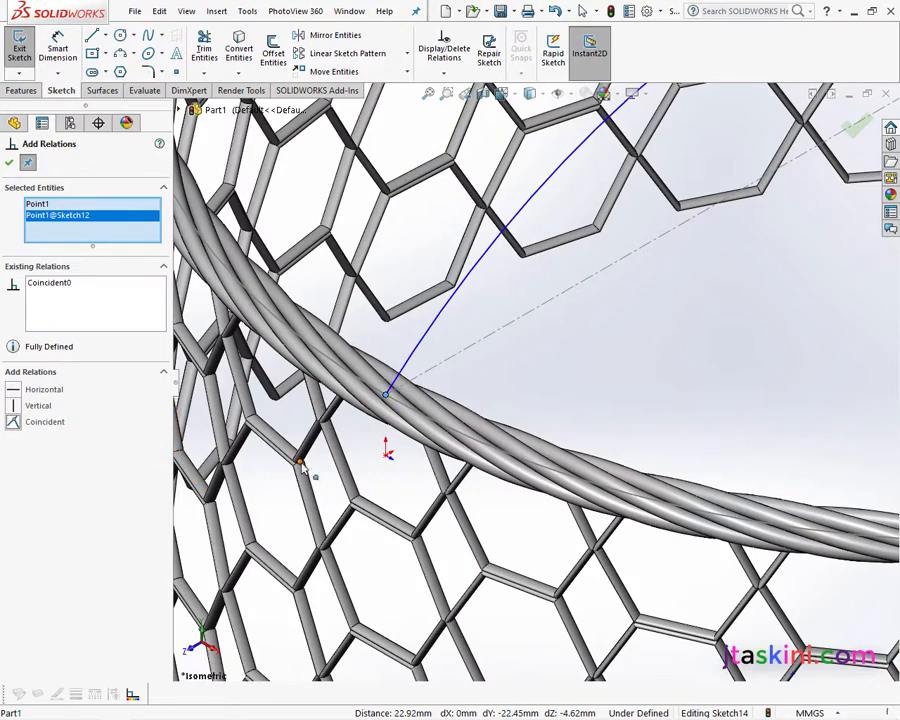
# - Make the arc's other endpoint coincident with the far end of the rim sketch's centerline
pyautogui.scroll(5, 306, 455)
pyautogui.scroll(-3, 570, 345)
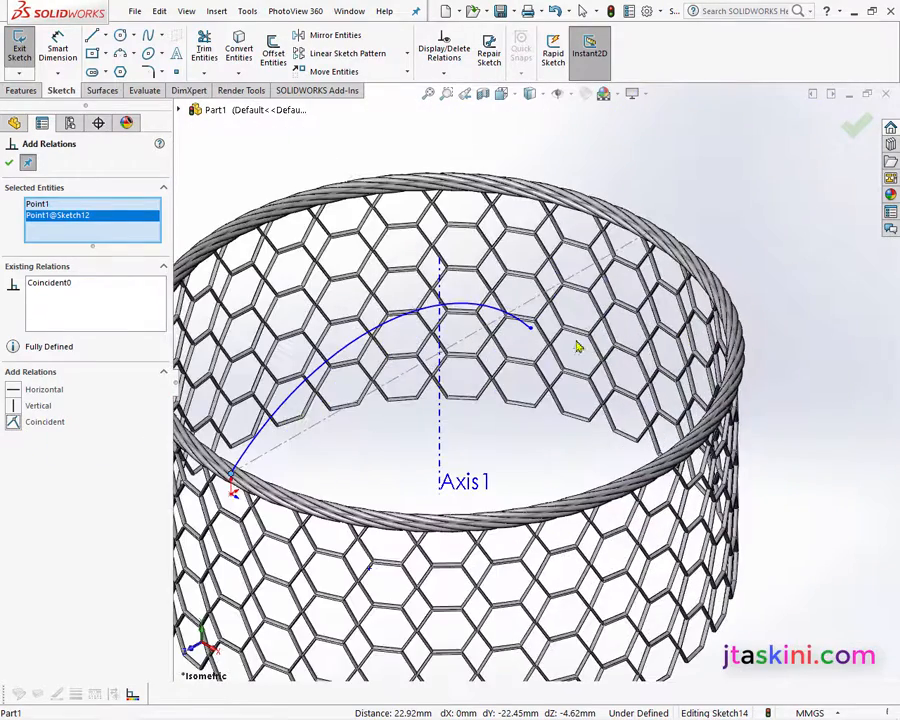
pyautogui.click(532, 330)
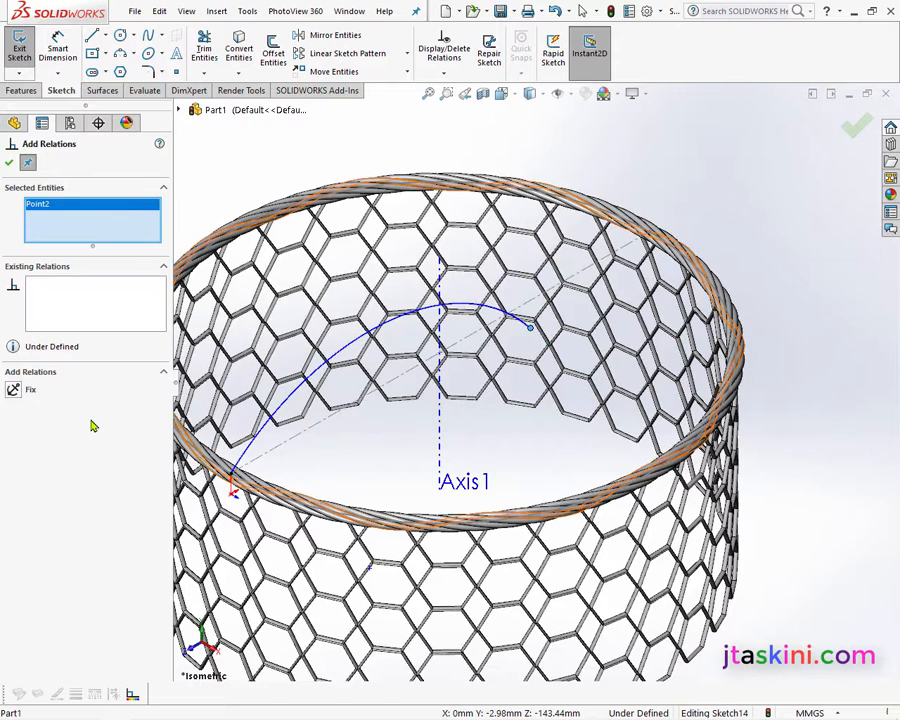
pyautogui.click(648, 236)
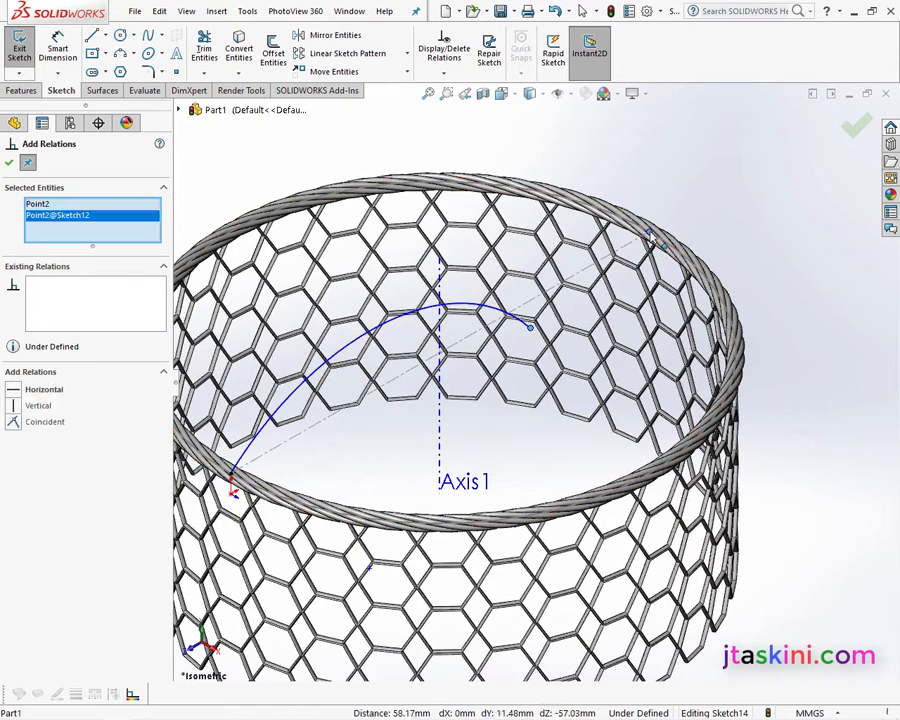
pyautogui.click(13, 423)
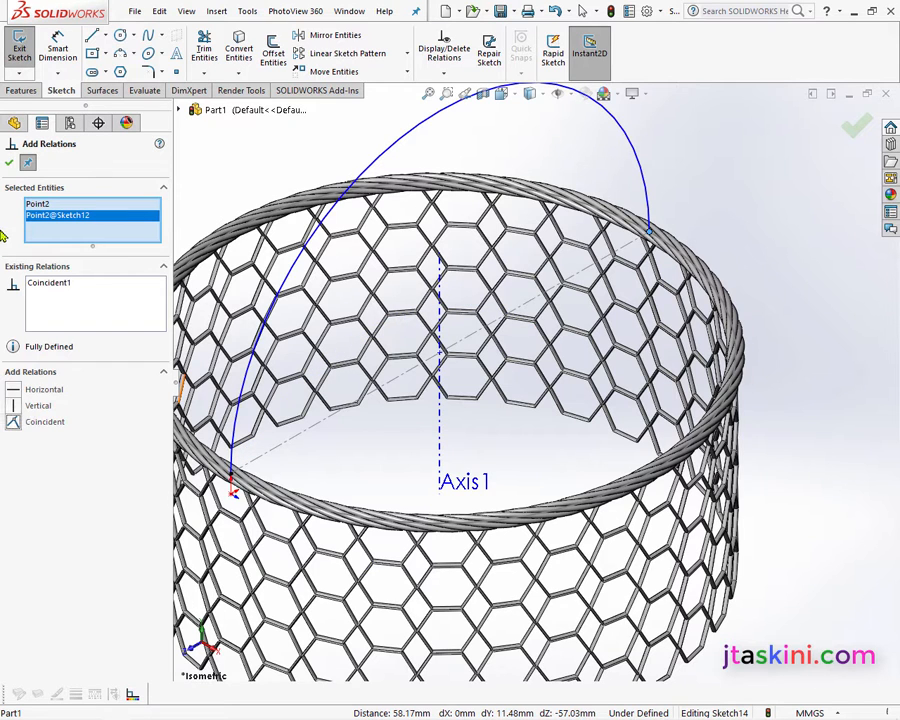
pyautogui.click(9, 165)
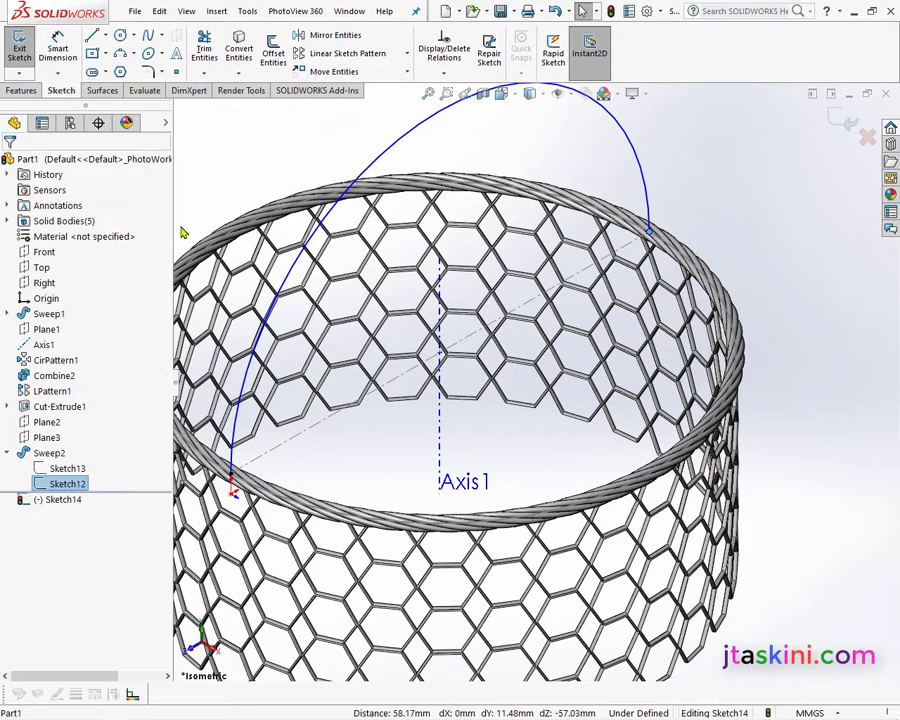
# - Dimension the handle arc's radius as 110 mm and exit the sketch
pyautogui.click(60, 48)
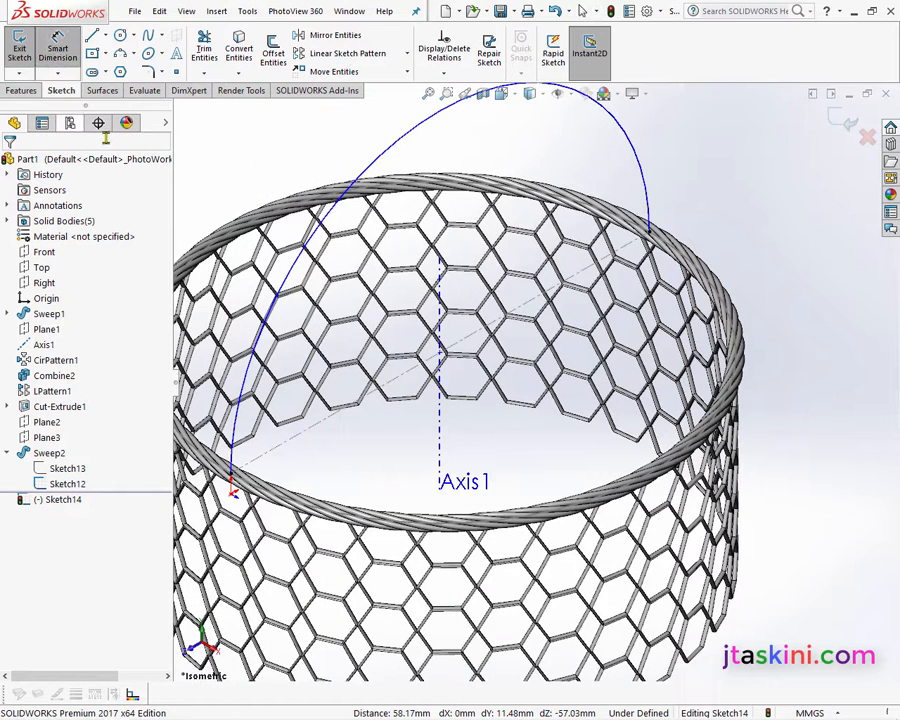
pyautogui.click(386, 162)
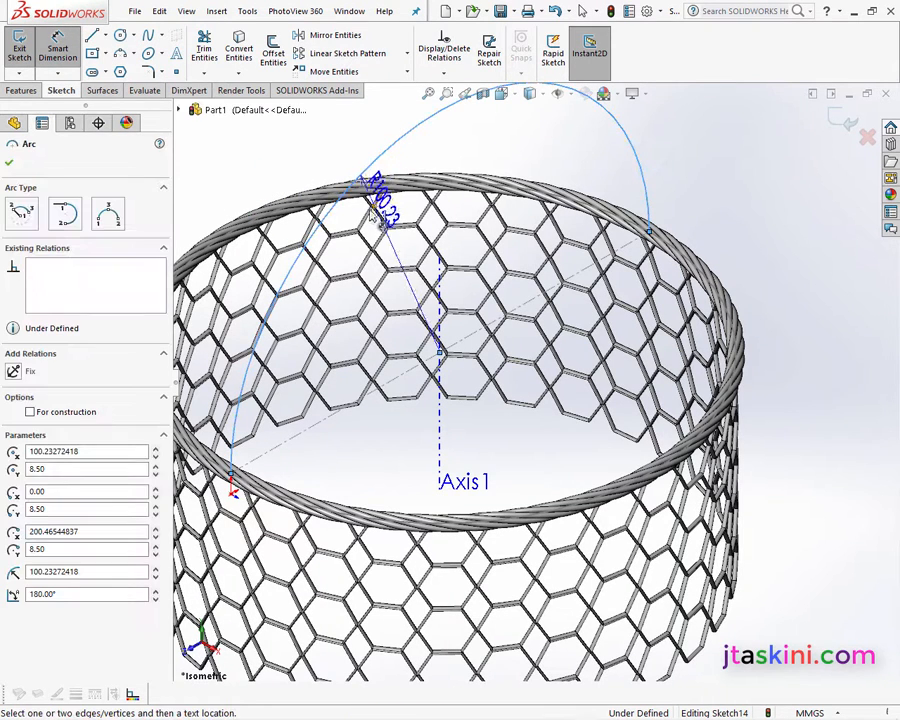
pyautogui.click(269, 177)
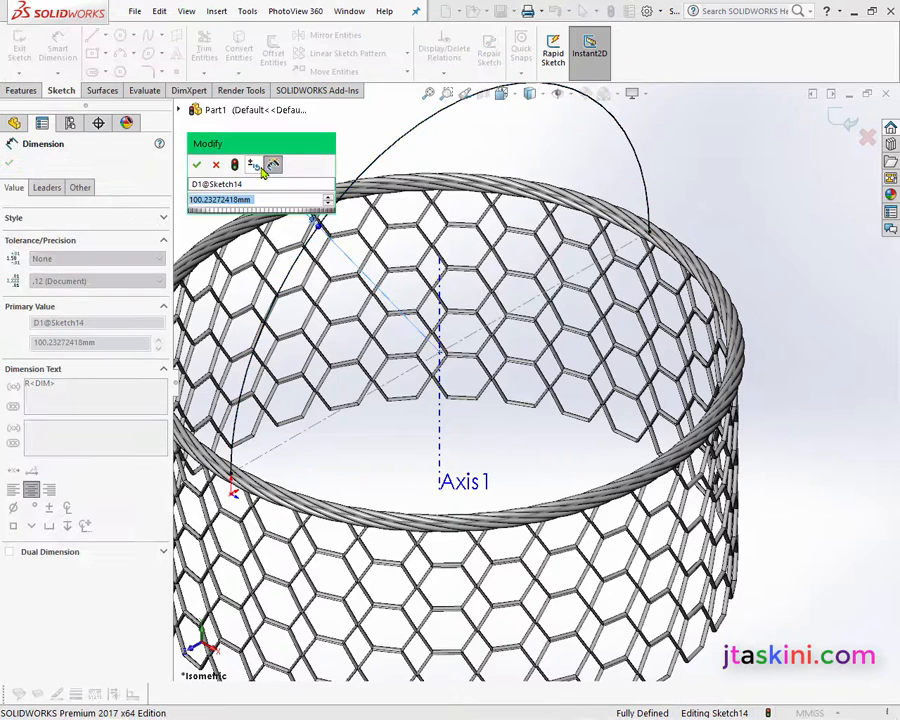
pyautogui.write('110')
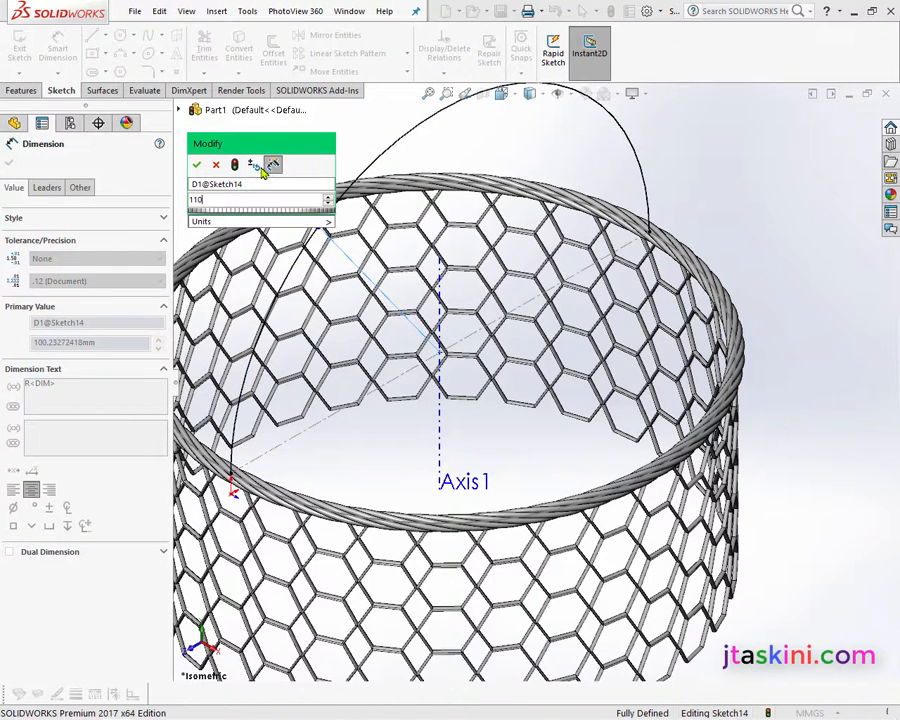
pyautogui.press('Return')
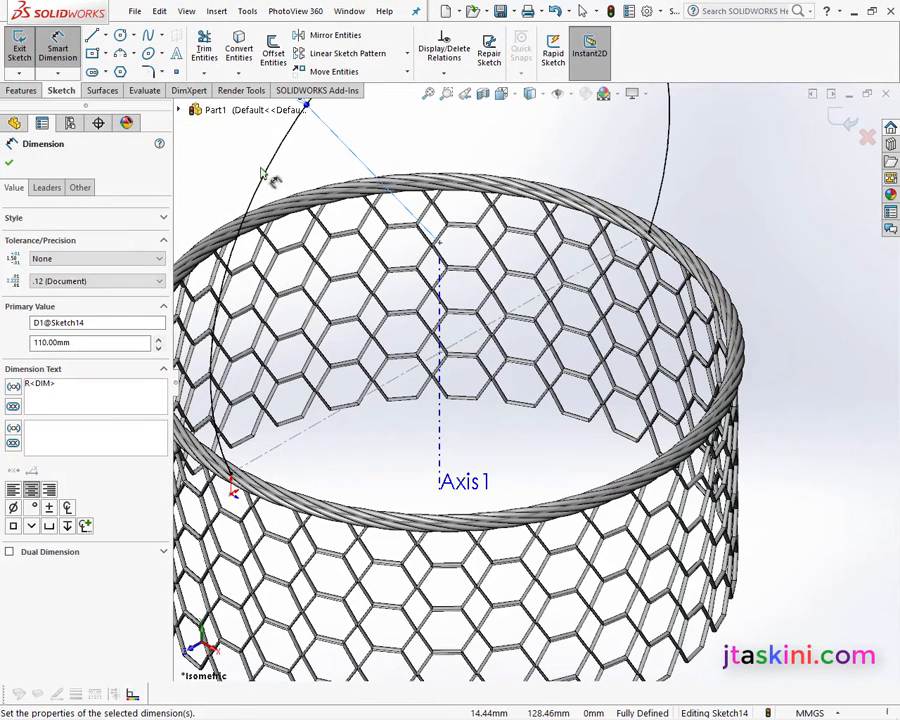
pyautogui.click(10, 166)
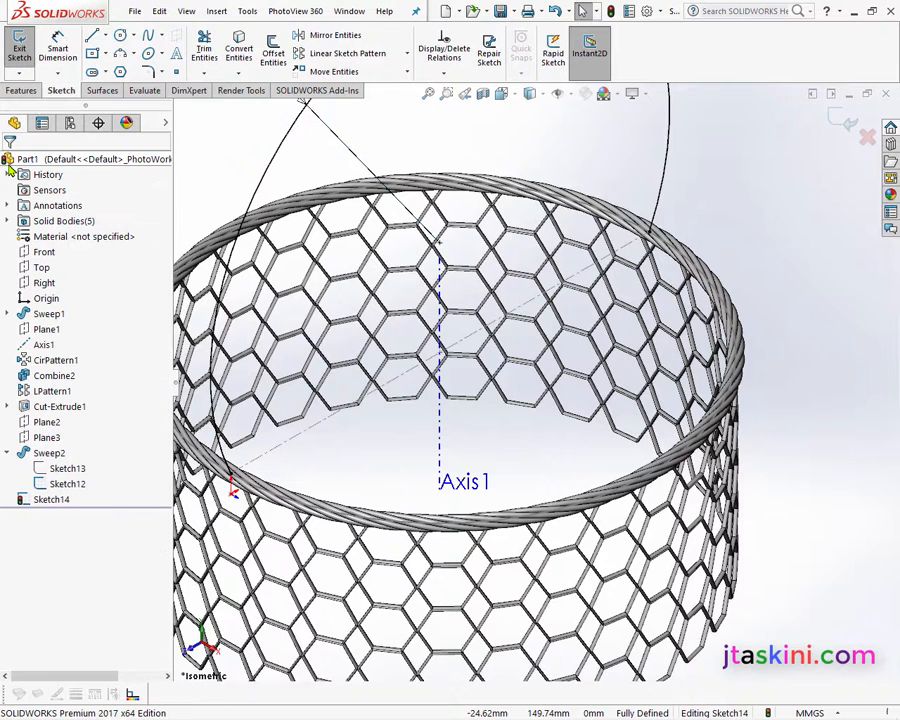
pyautogui.scroll(4, 668, 281)
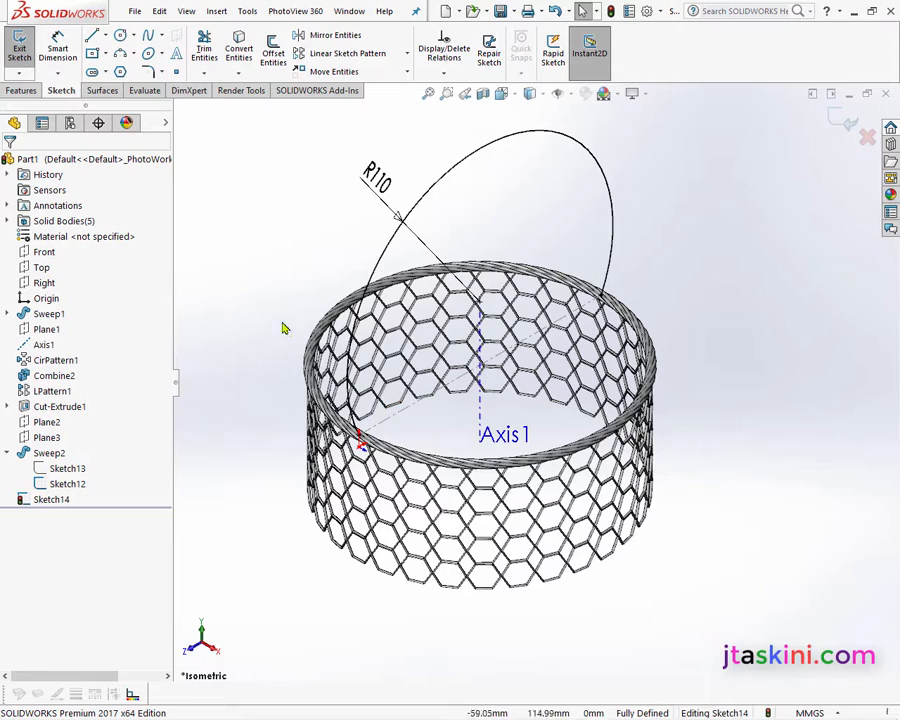
pyautogui.scroll(-2, 362, 390)
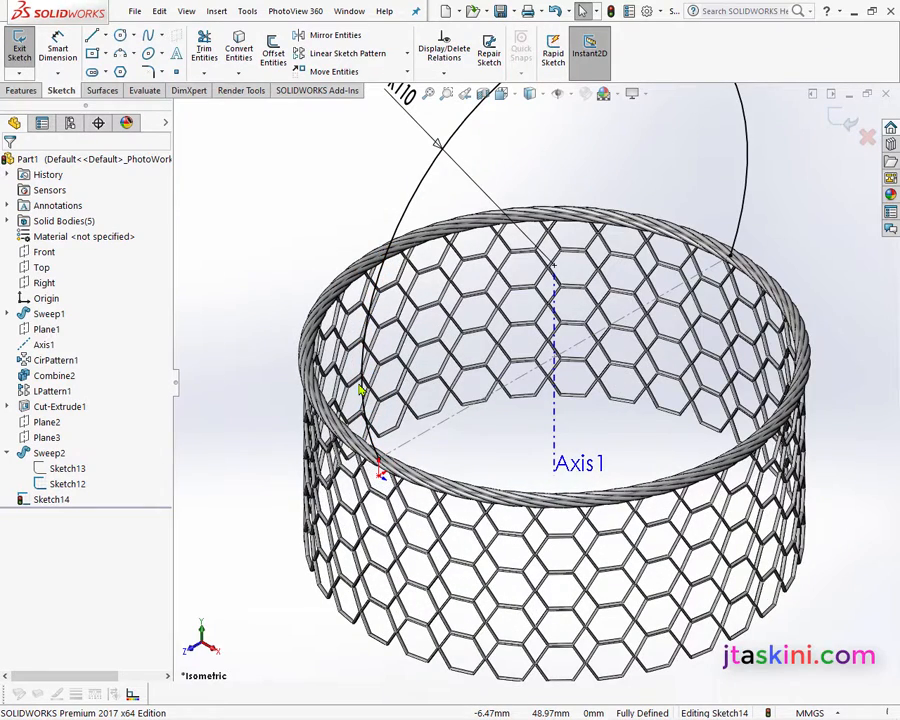
pyautogui.scroll(-2, 362, 390)
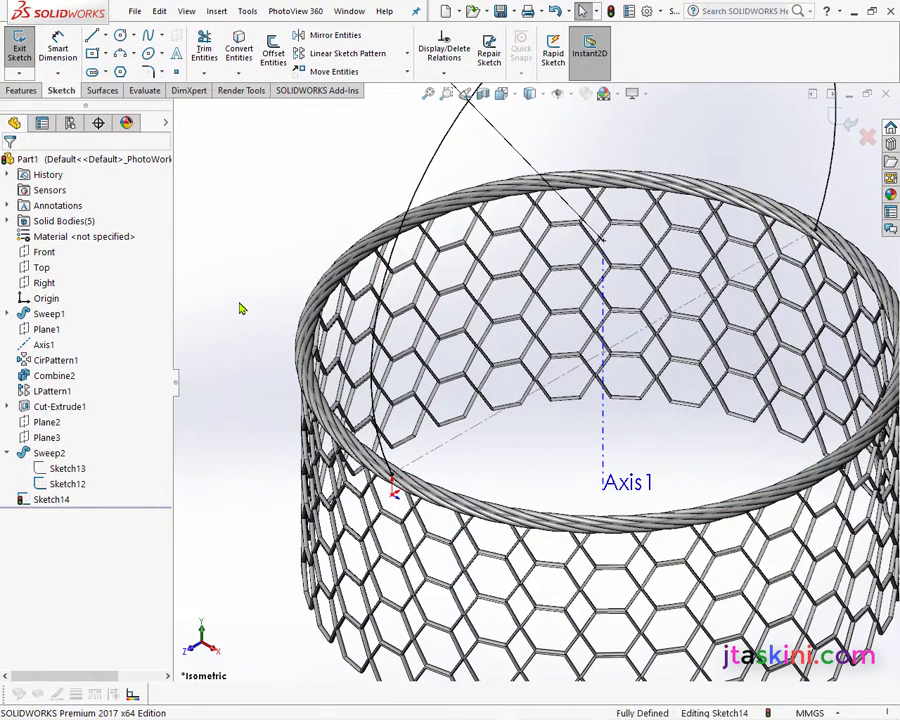
pyautogui.click(846, 120)
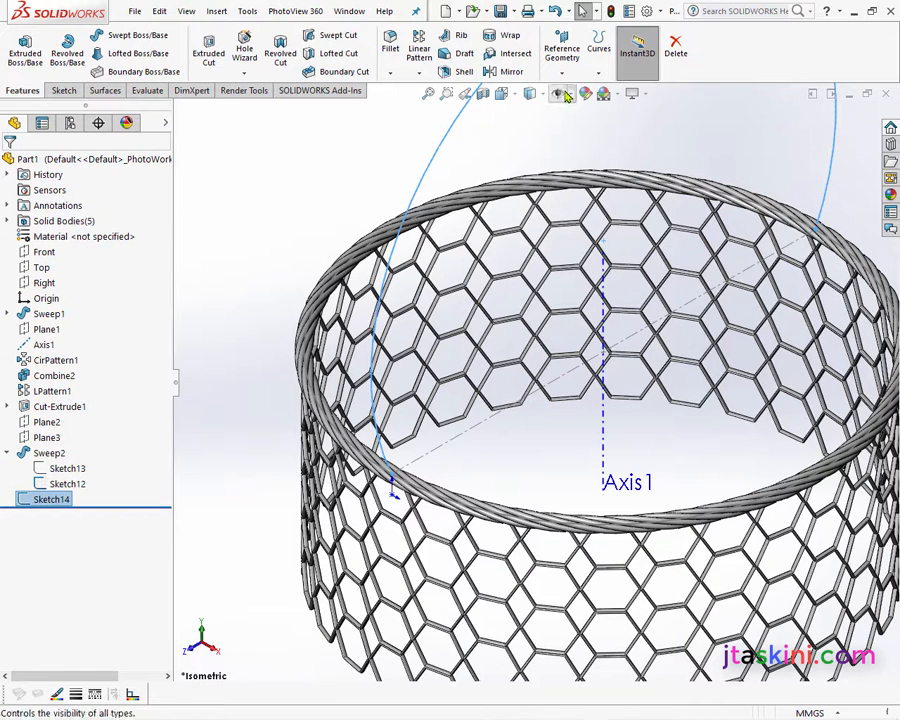
# - Create a reference plane coincident with the rim centerline's near endpoint and perpendicular to the handle arc
pyautogui.click(564, 76)
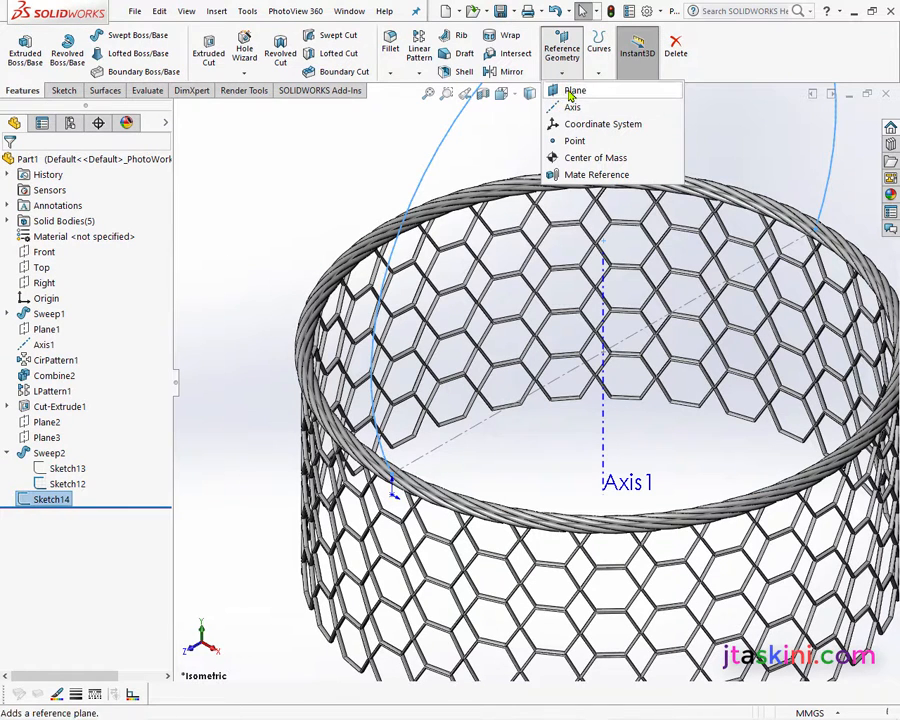
pyautogui.click(572, 91)
pyautogui.scroll(-3, 402, 492)
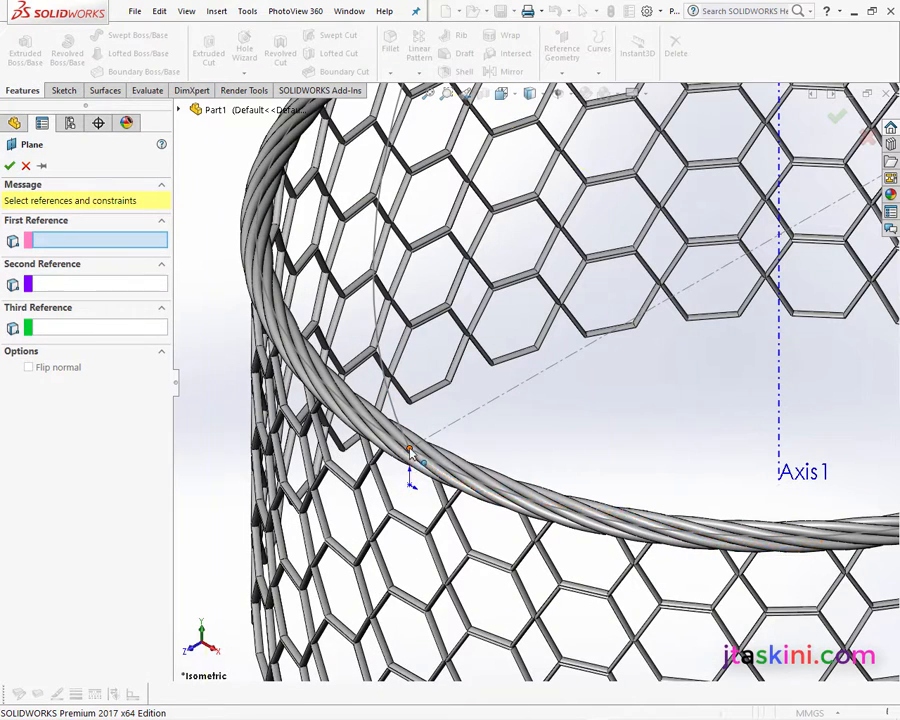
pyautogui.click(409, 452)
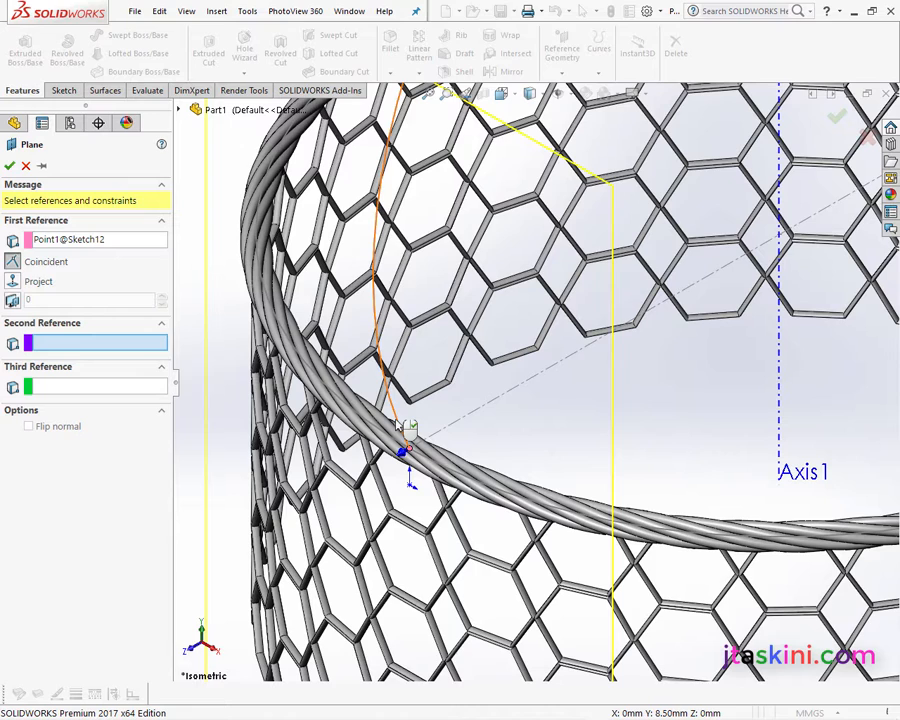
pyautogui.click(400, 425)
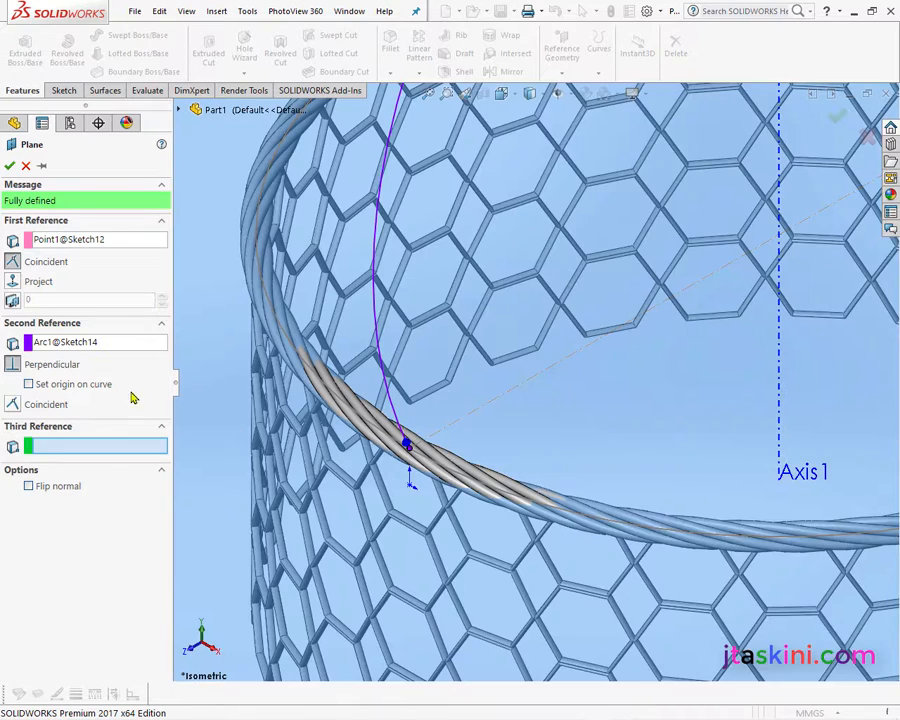
pyautogui.click(9, 166)
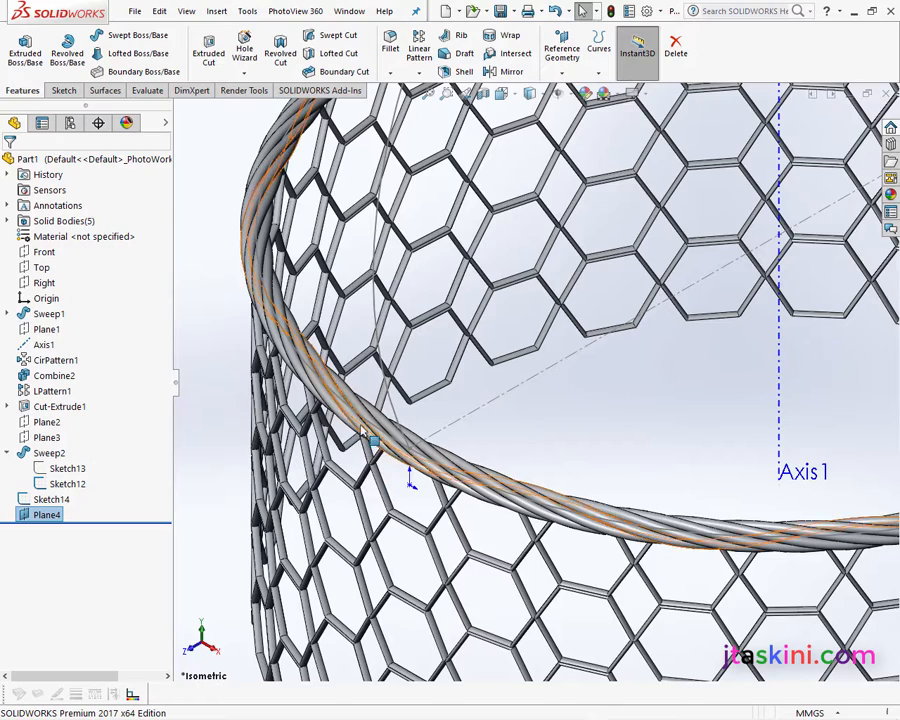
# - Start a sketch on the plane at the handle arc's near end and draw a hexagon with about 5.4 mm sides centred on the arc's endpoint
pyautogui.scroll(5, 370, 430)
pyautogui.rightClick(339, 370)
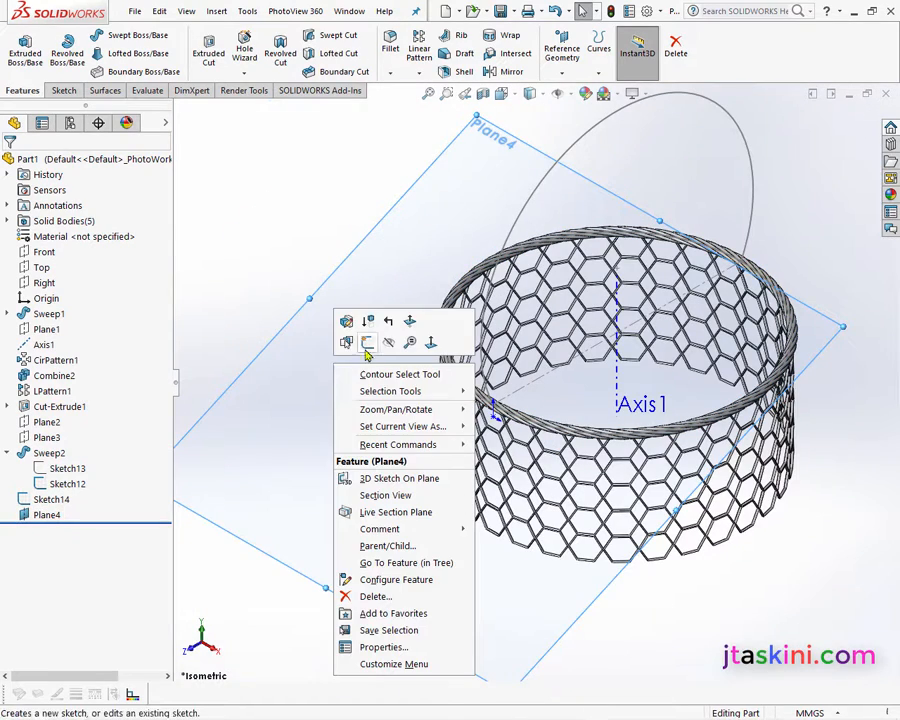
pyautogui.click(367, 342)
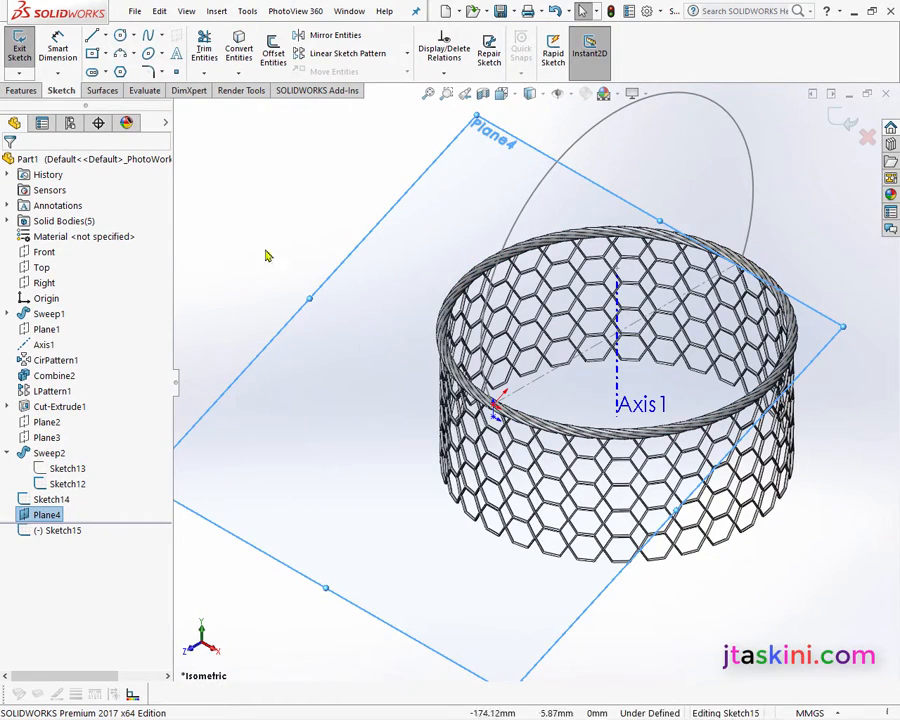
pyautogui.click(121, 72)
pyautogui.scroll(-5, 495, 420)
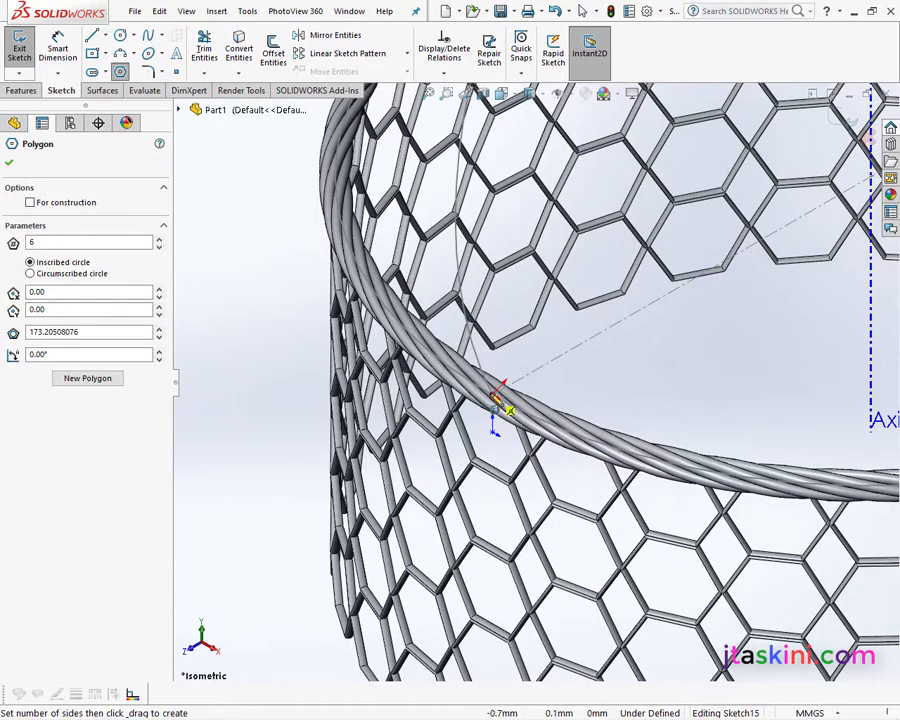
pyautogui.click(495, 397)
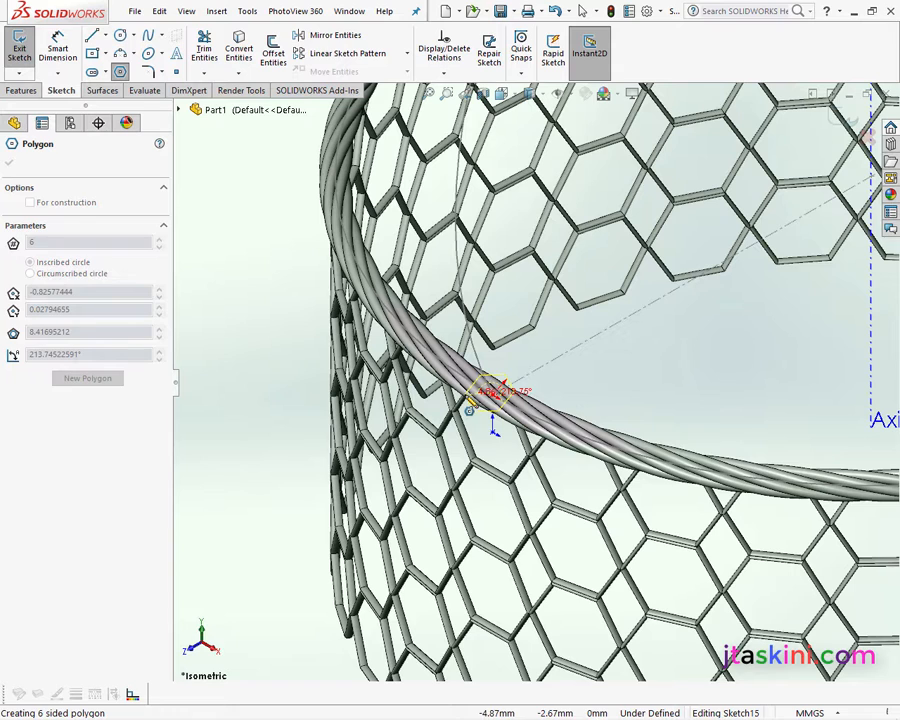
pyautogui.click(468, 397)
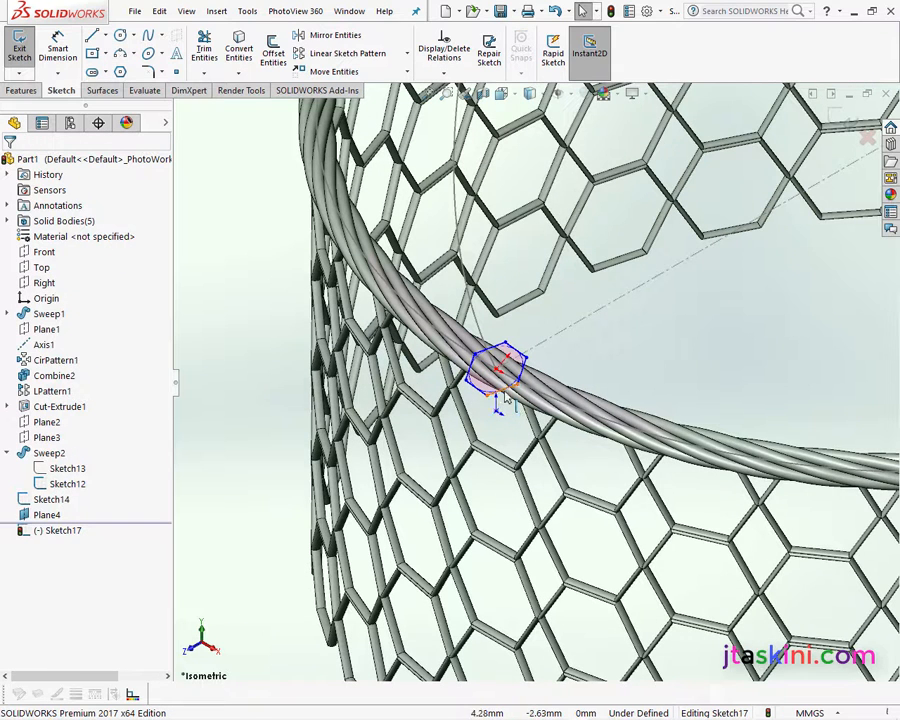
# - Add a Horizontal relation to the lower side of the hexagon
pyautogui.click(505, 397)
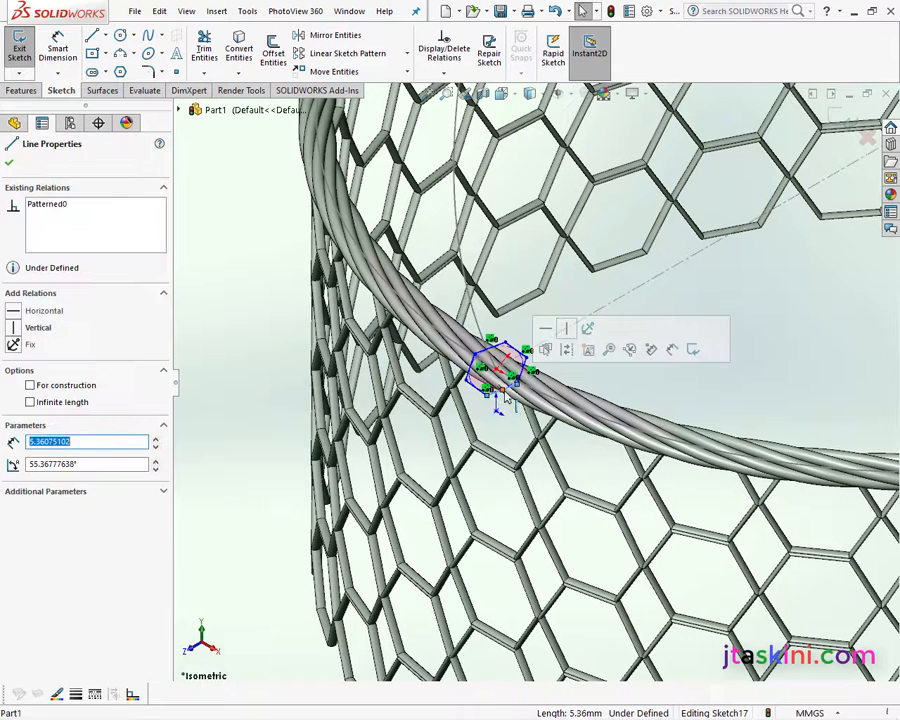
pyautogui.click(17, 312)
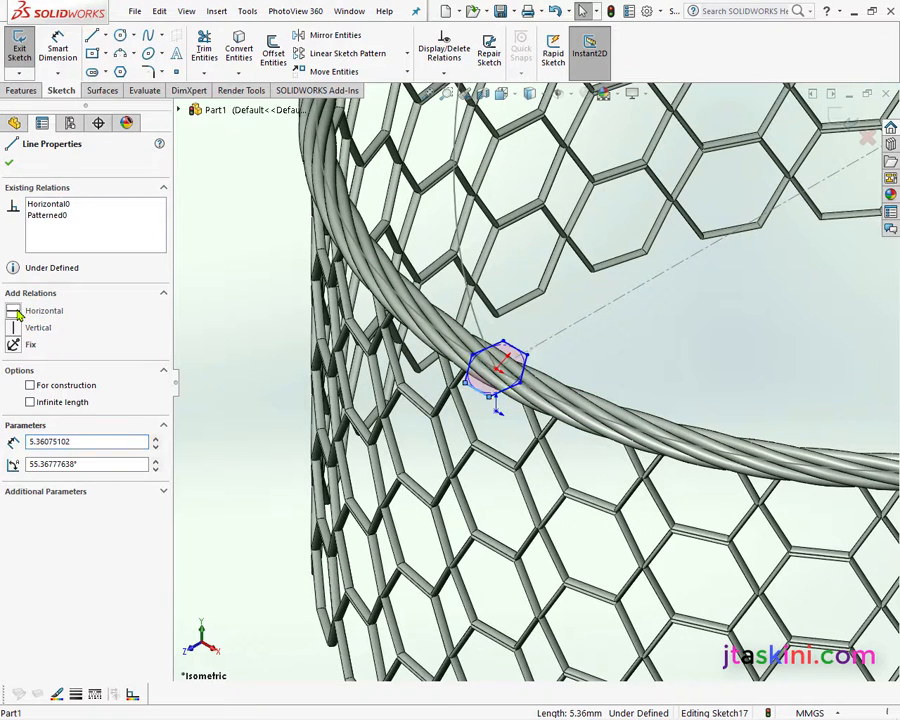
pyautogui.click(10, 167)
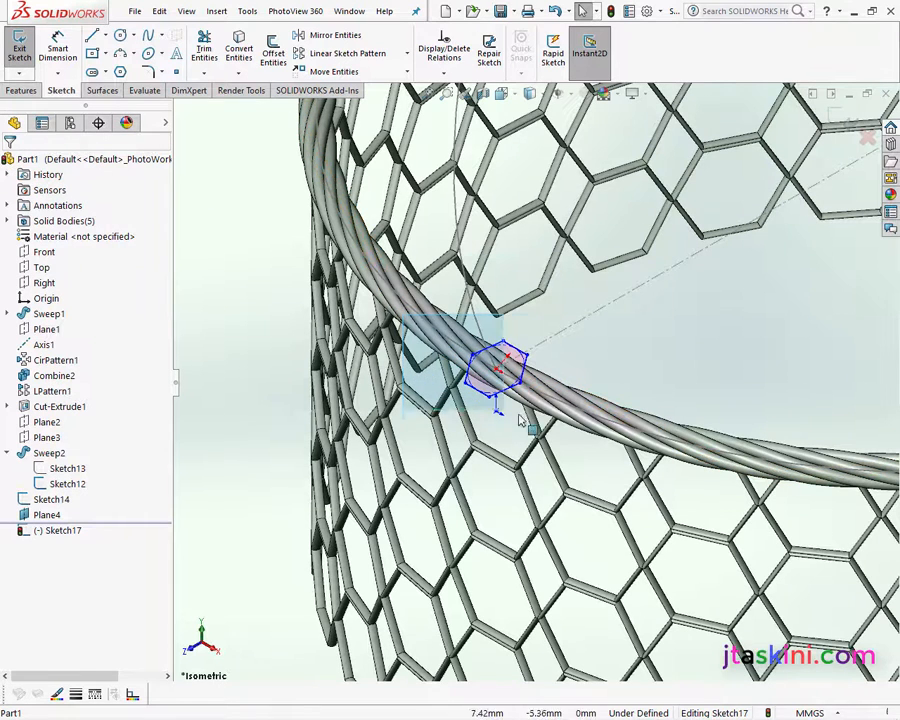
# - Convert all six hexagon sides and the inscribed circle to construction geometry
pyautogui.moveTo(520, 420); pyautogui.dragTo(554, 424)
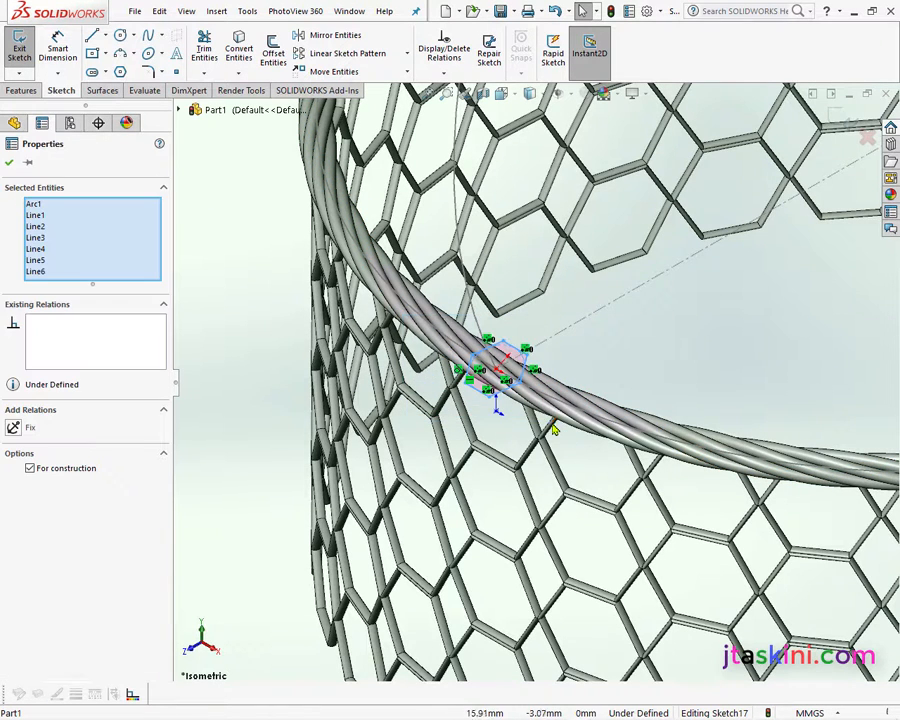
pyautogui.click(30, 467)
pyautogui.click(33, 469)
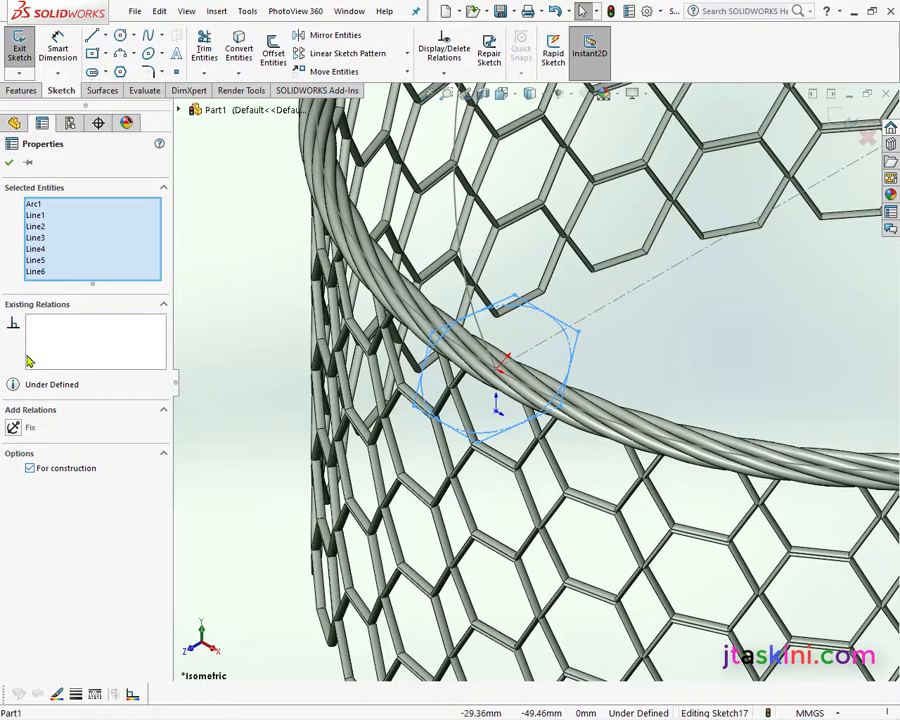
pyautogui.click(9, 162)
# - Dimension the hexagon's side length as 4 mm
pyautogui.click(57, 48)
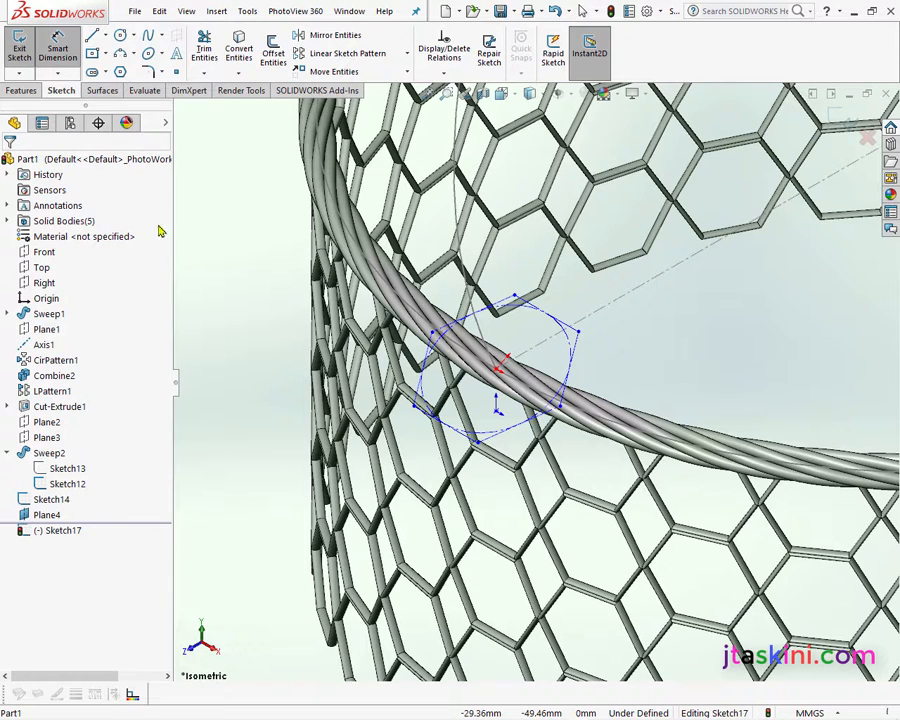
pyautogui.click(578, 376)
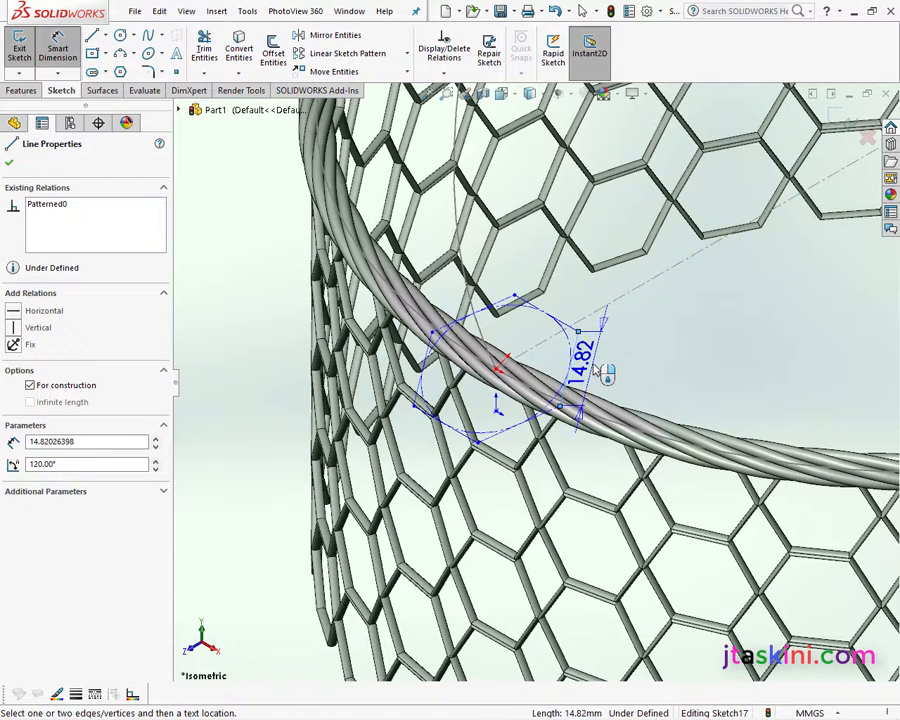
pyautogui.click(600, 372)
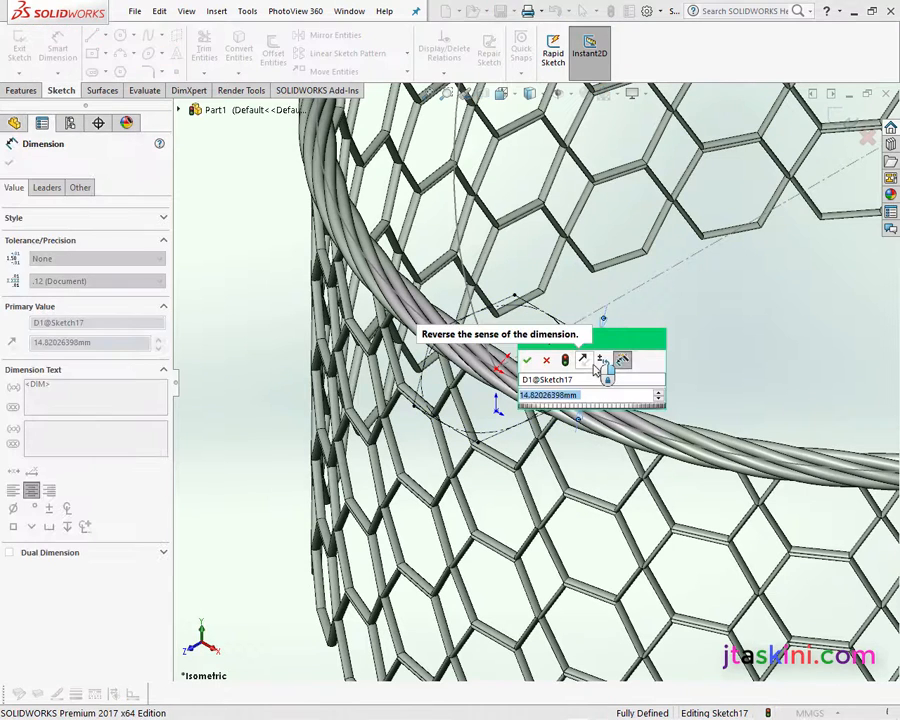
pyautogui.write('4')
pyautogui.press('Return')
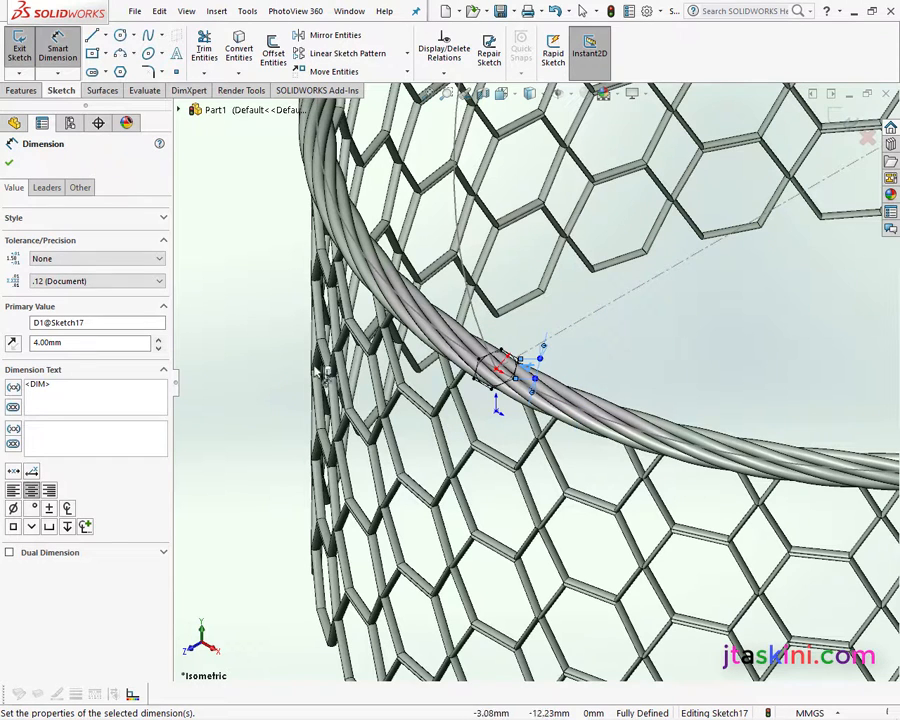
# - Draw a circle about 4.4 mm in diameter centred on the hexagon's upper vertex
pyautogui.click(120, 36)
pyautogui.scroll(-5, 500, 365)
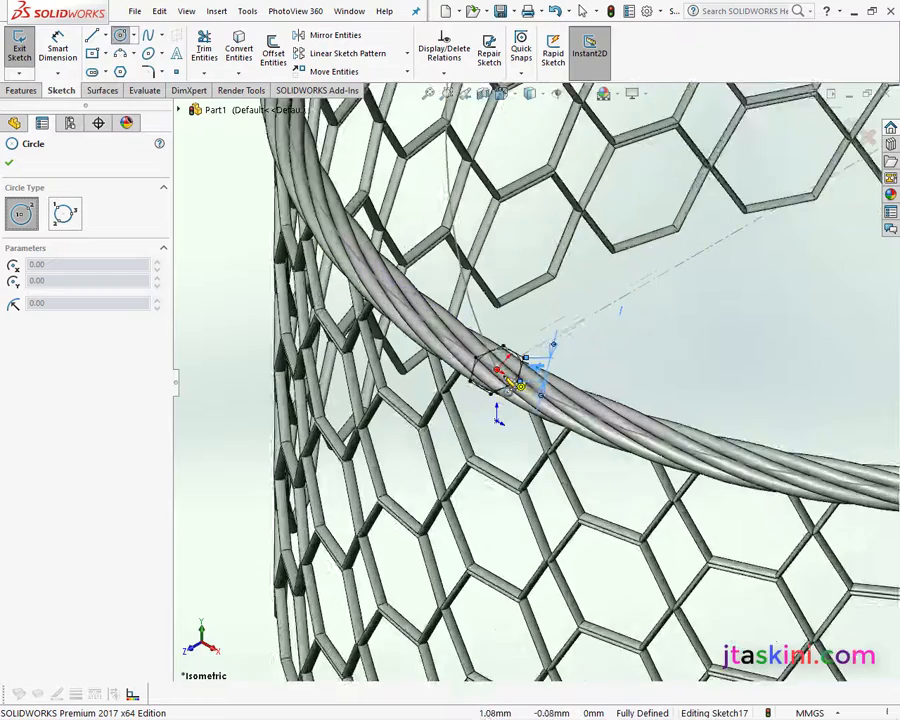
pyautogui.click(508, 326)
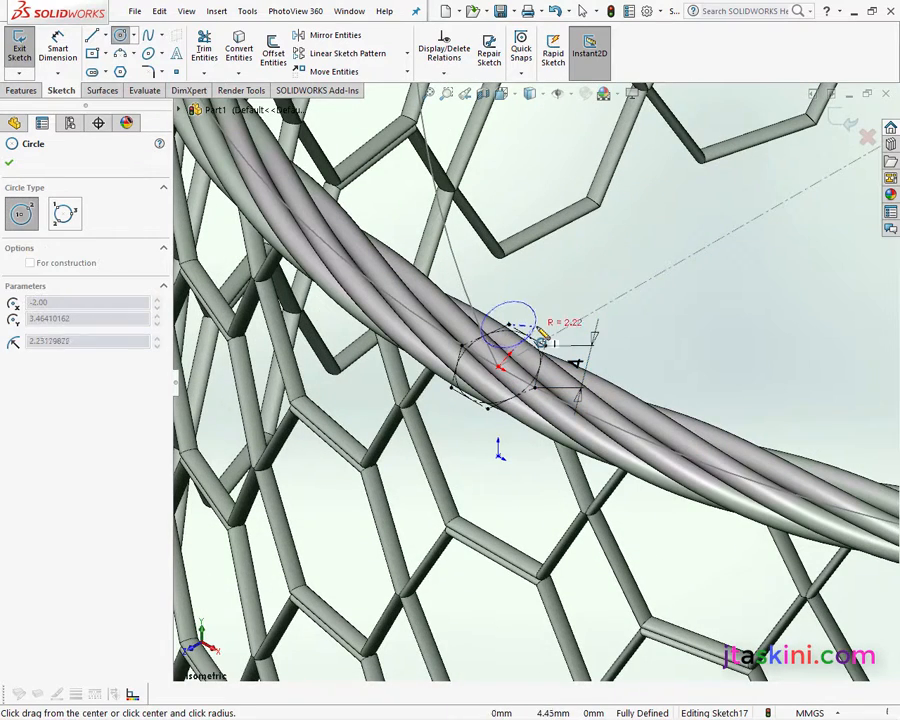
pyautogui.click(535, 338)
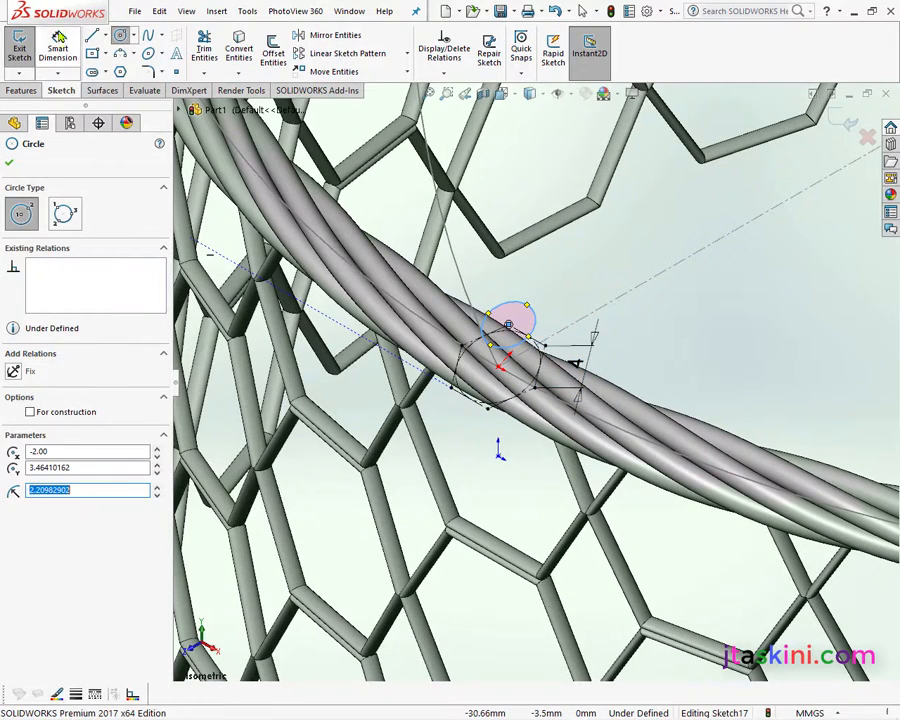
# - Dimension the vertex circle's diameter as 4 mm and trim away its portion inside the hexagon's construction circle
pyautogui.click(57, 45)
pyautogui.click(510, 306)
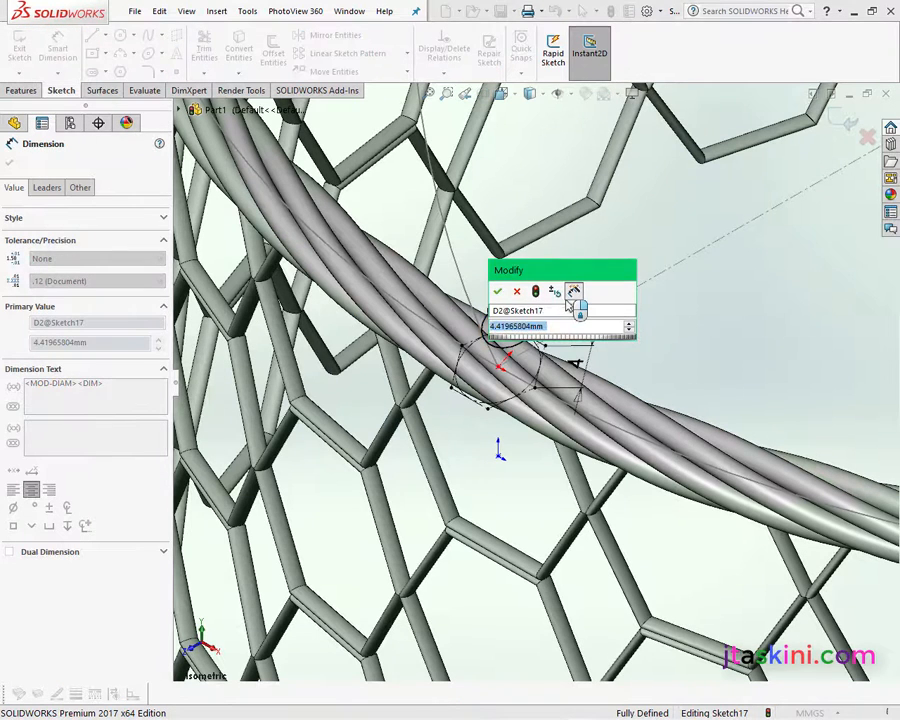
pyautogui.write('4')
pyautogui.press('Return')
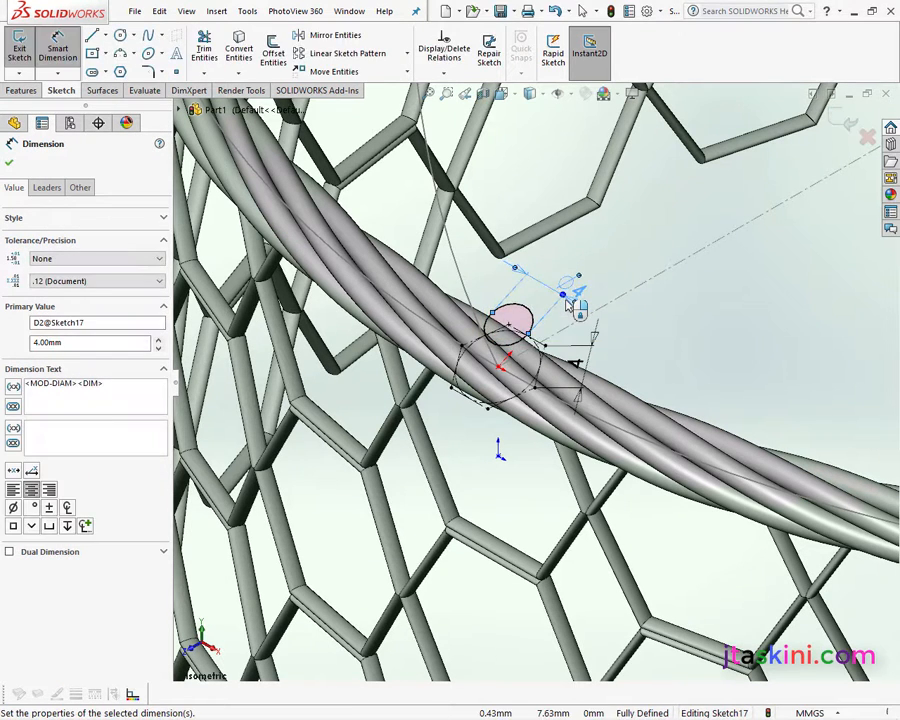
pyautogui.click(181, 51)
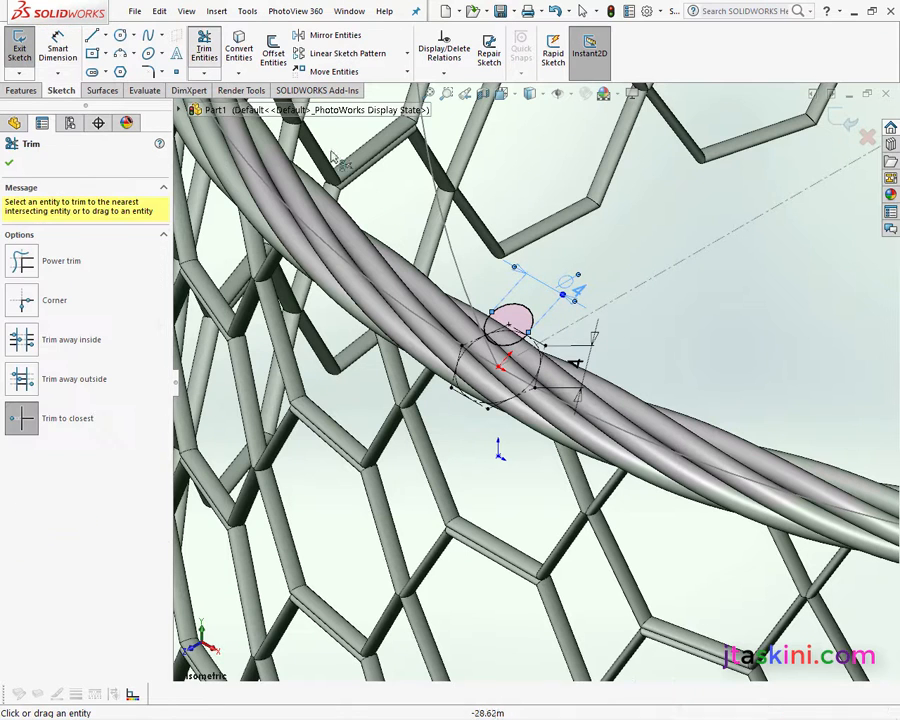
pyautogui.click(503, 352)
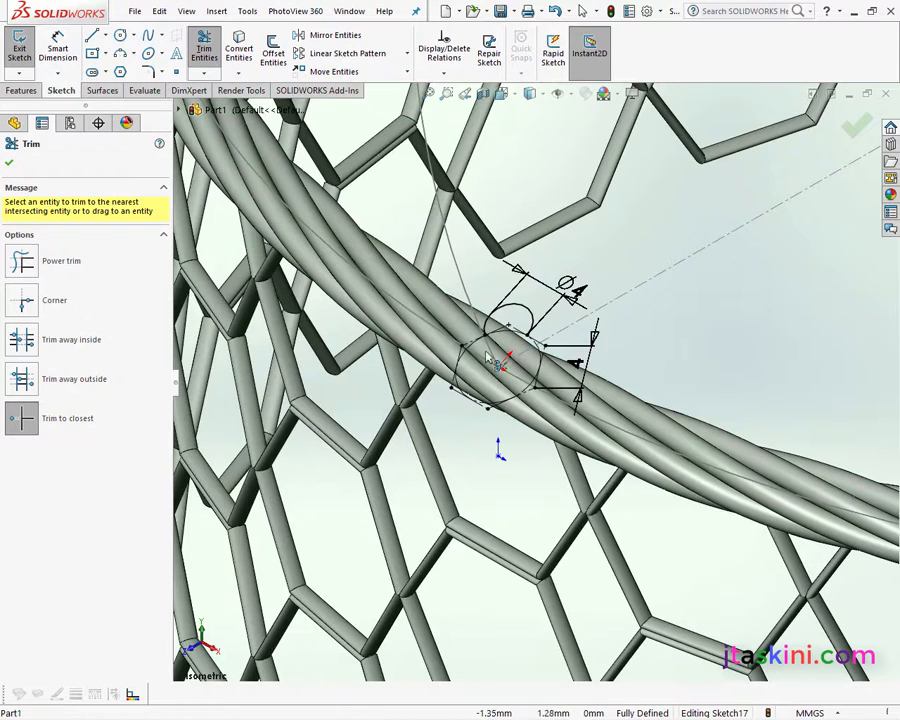
# - Create a circular sketch pattern of the trimmed arc with 6 equally spaced instances over 360 degrees about the hexagon's centre
pyautogui.click(406, 53)
pyautogui.click(356, 89)
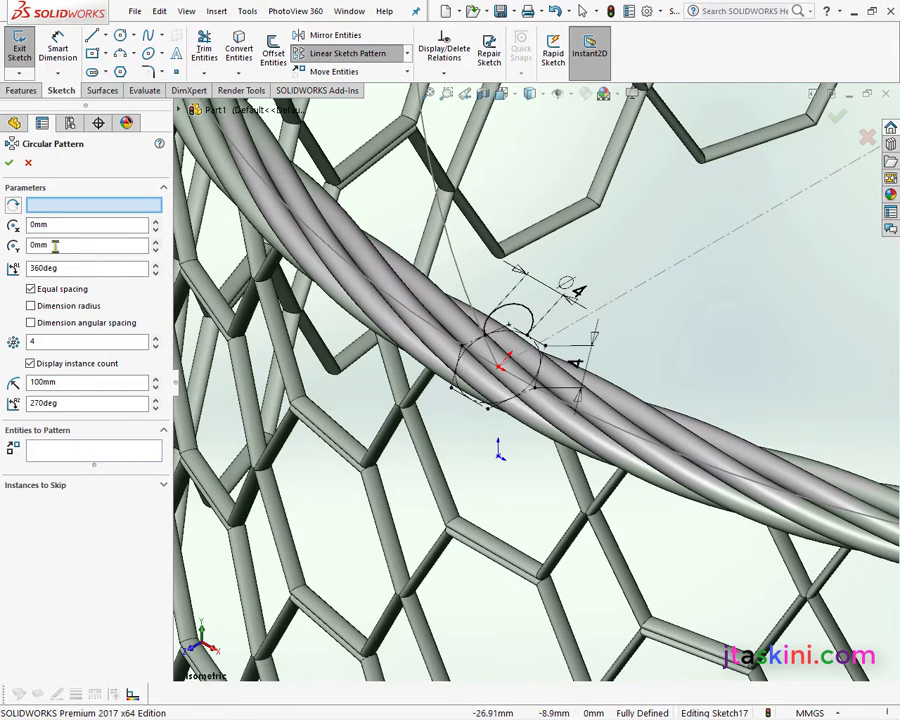
pyautogui.click(66, 206)
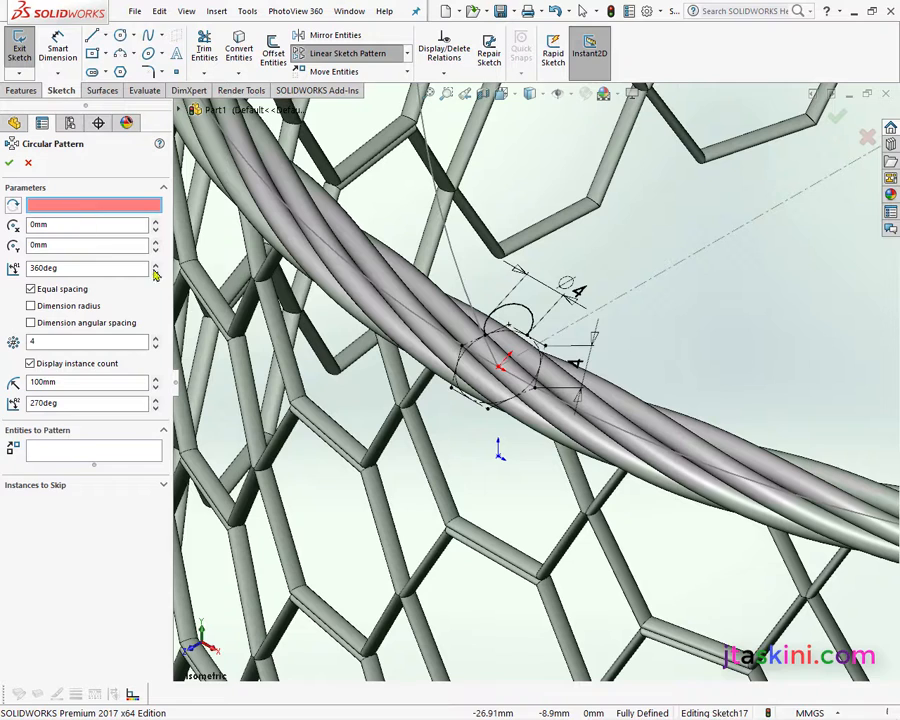
pyautogui.click(499, 366)
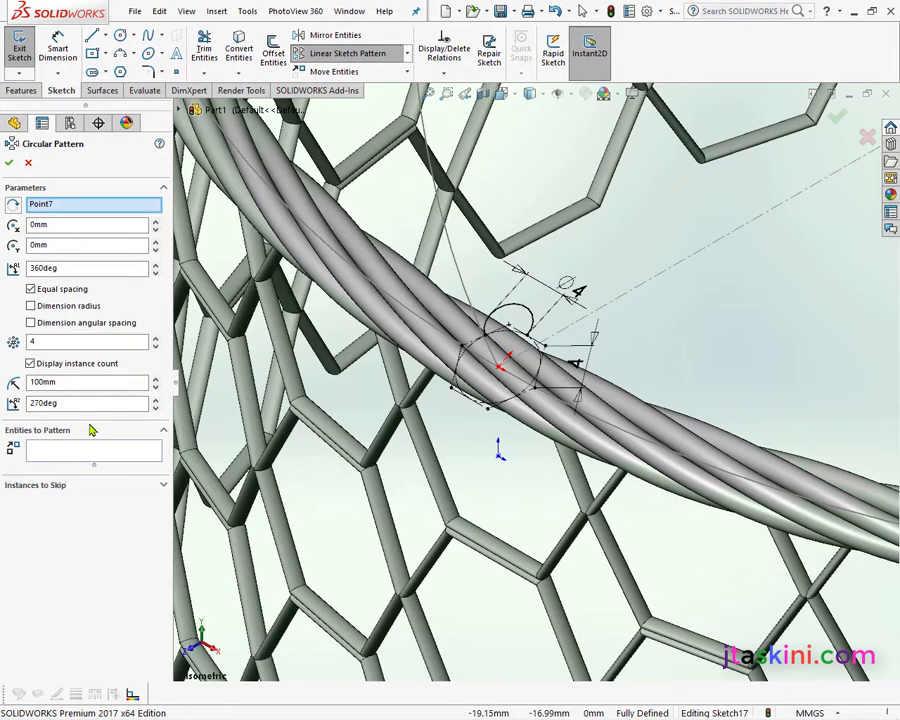
pyautogui.click(66, 453)
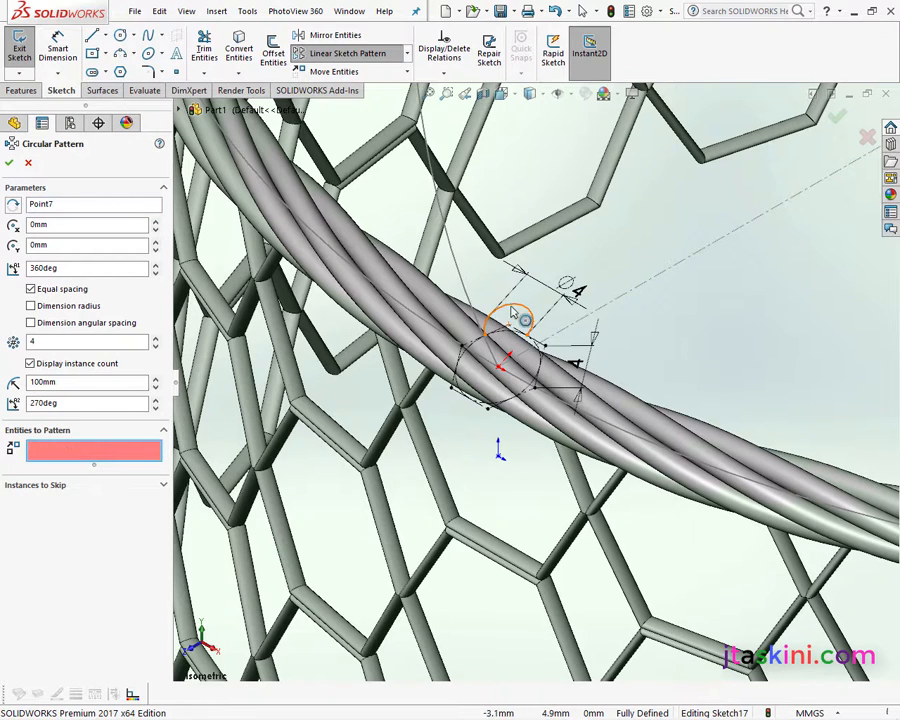
pyautogui.click(513, 313)
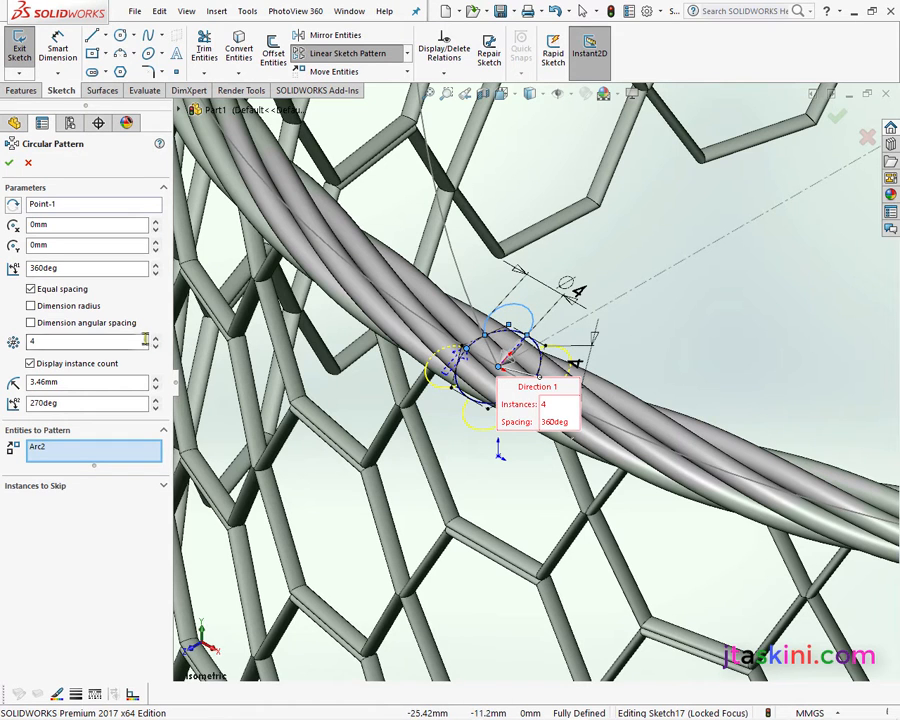
pyautogui.click(156, 338)
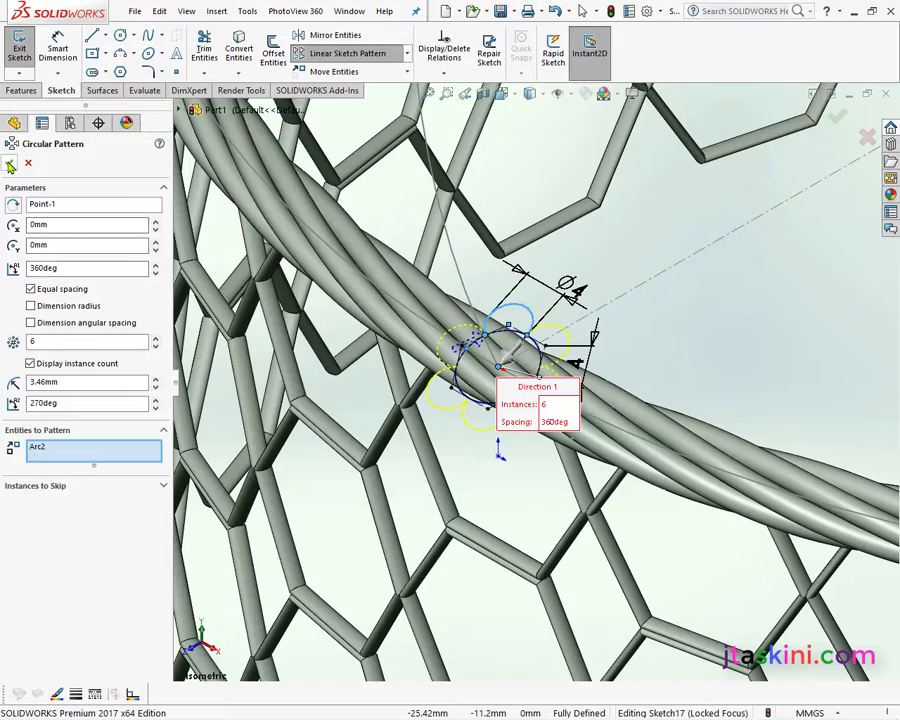
pyautogui.press('Return')
# - Start a boss sweep with the six-lobed sketch as the profile and the handle arc as the path
pyautogui.scroll(-4, 509, 412)
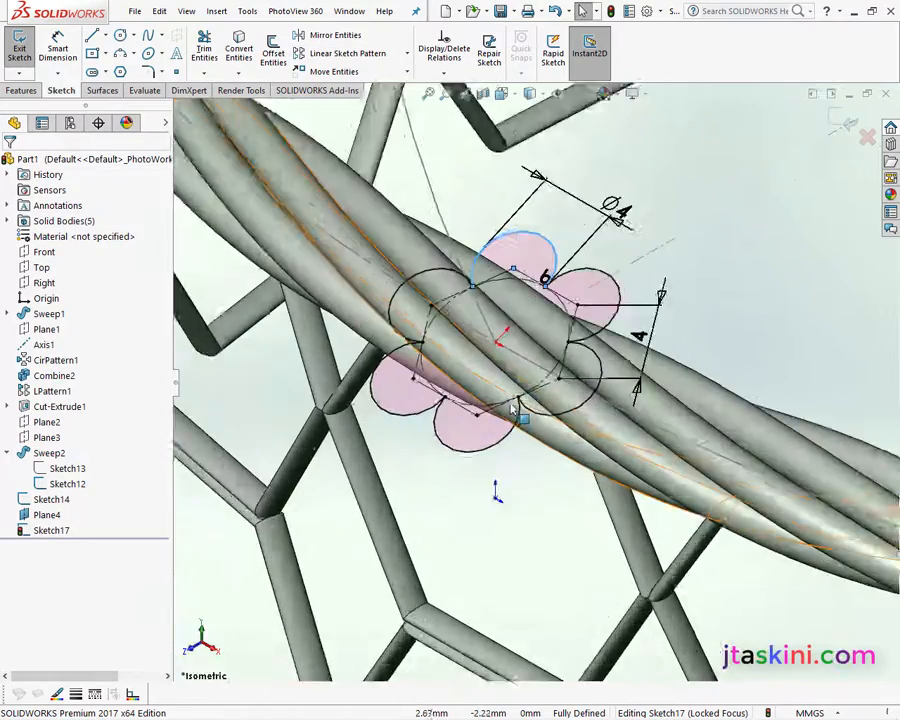
pyautogui.scroll(10, 509, 412)
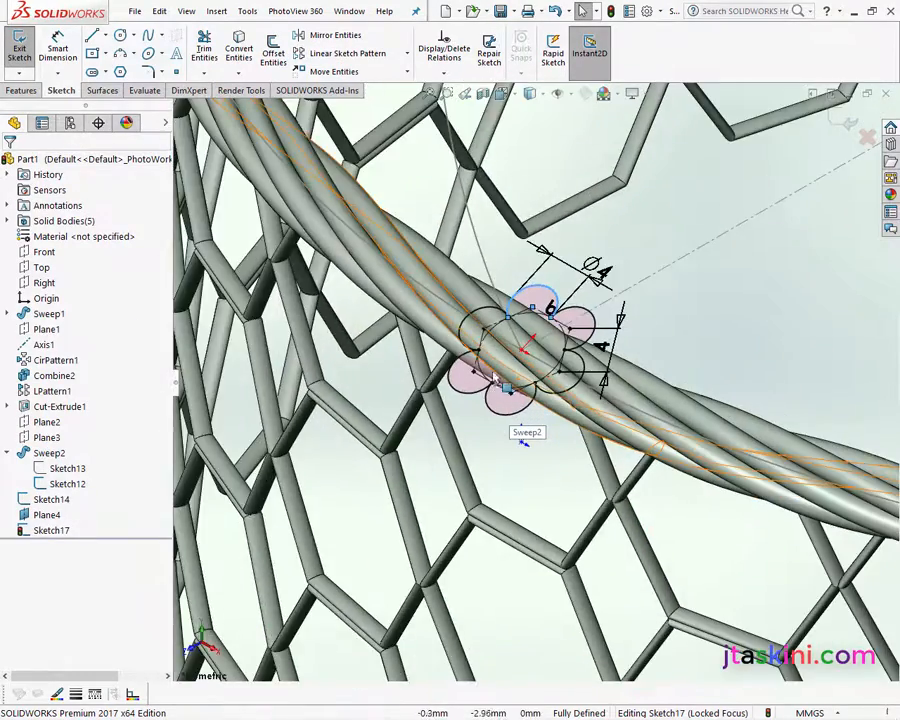
pyautogui.scroll(5, 475, 357)
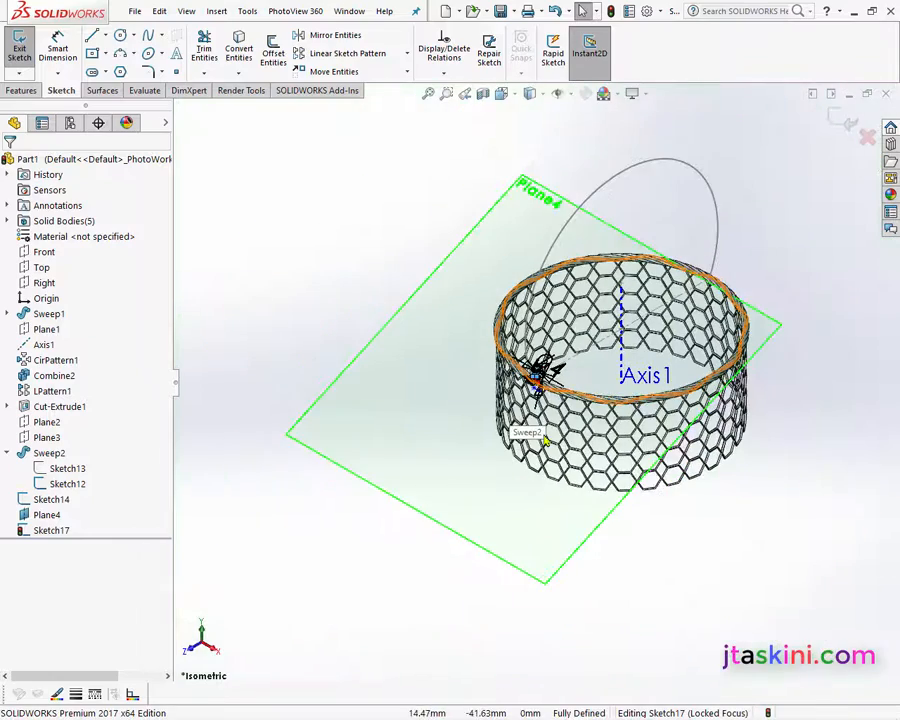
pyautogui.scroll(-3, 480, 350)
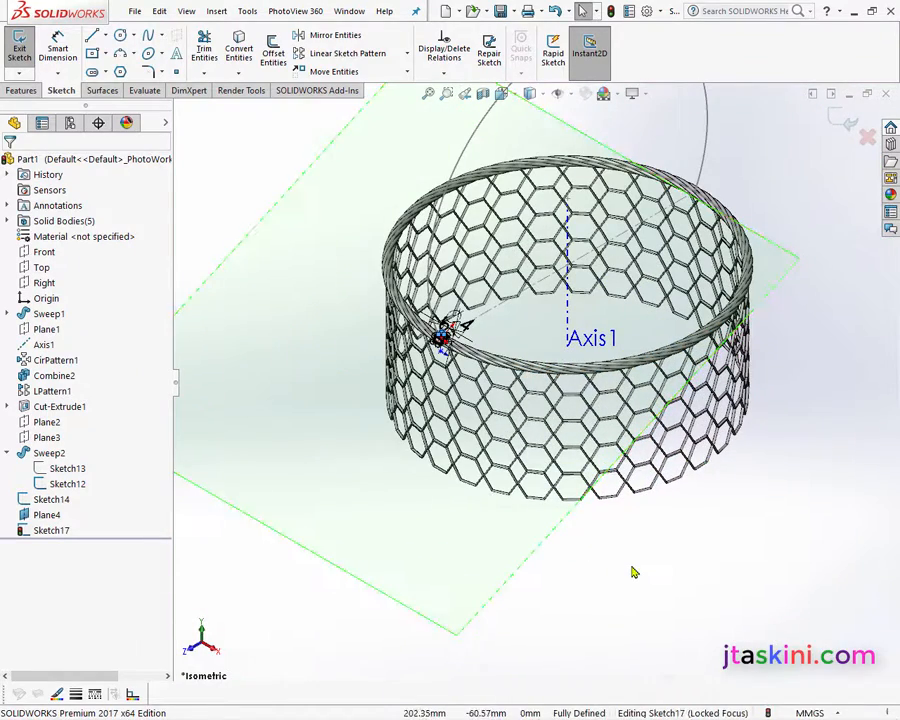
pyautogui.click(21, 90)
pyautogui.click(147, 38)
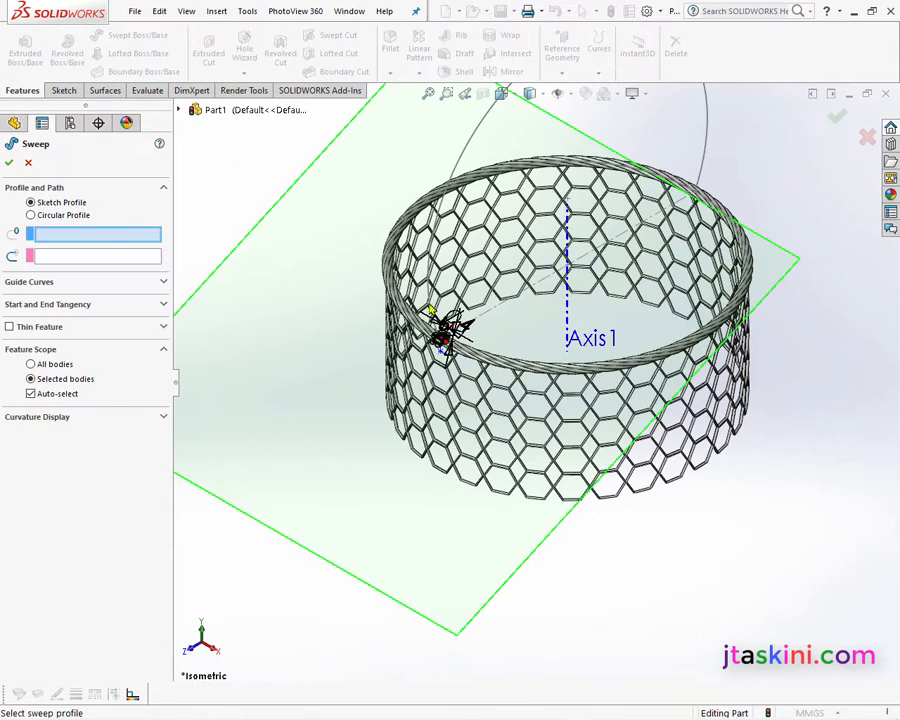
pyautogui.scroll(-4, 424, 291)
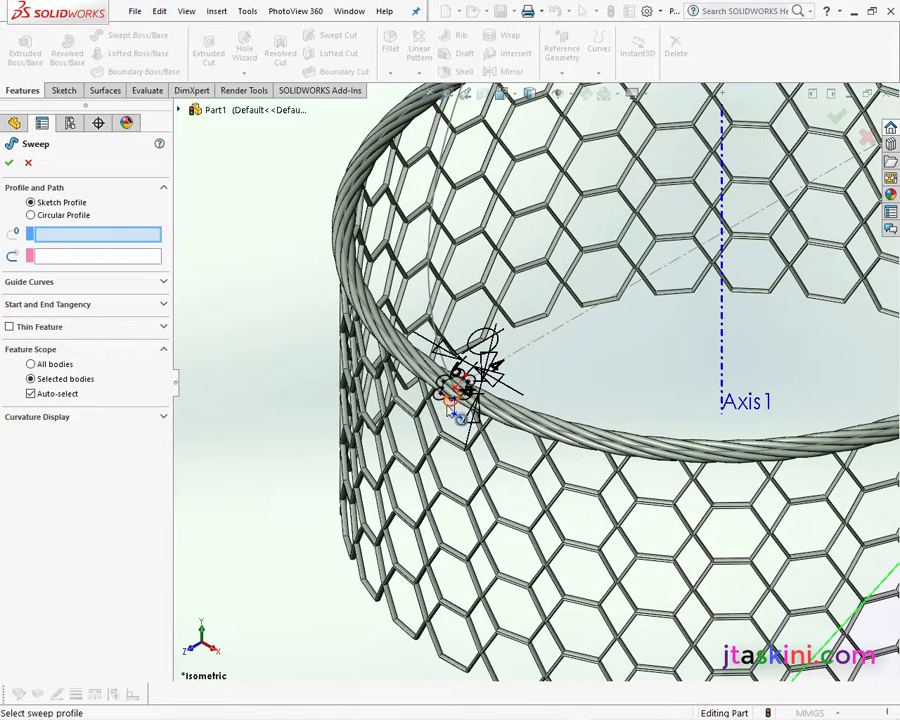
pyautogui.click(451, 399)
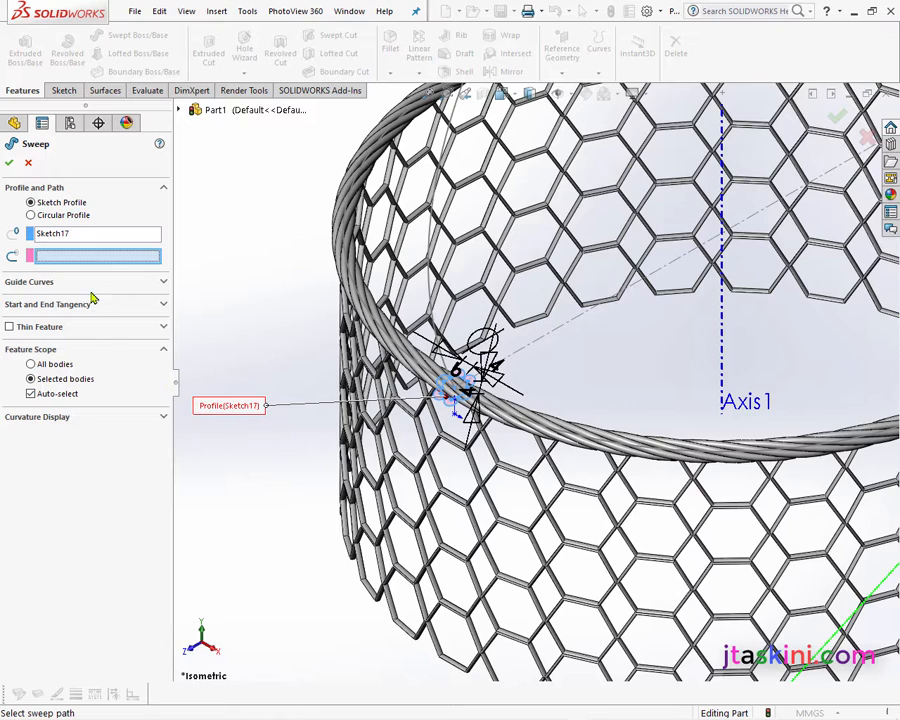
pyautogui.click(429, 273)
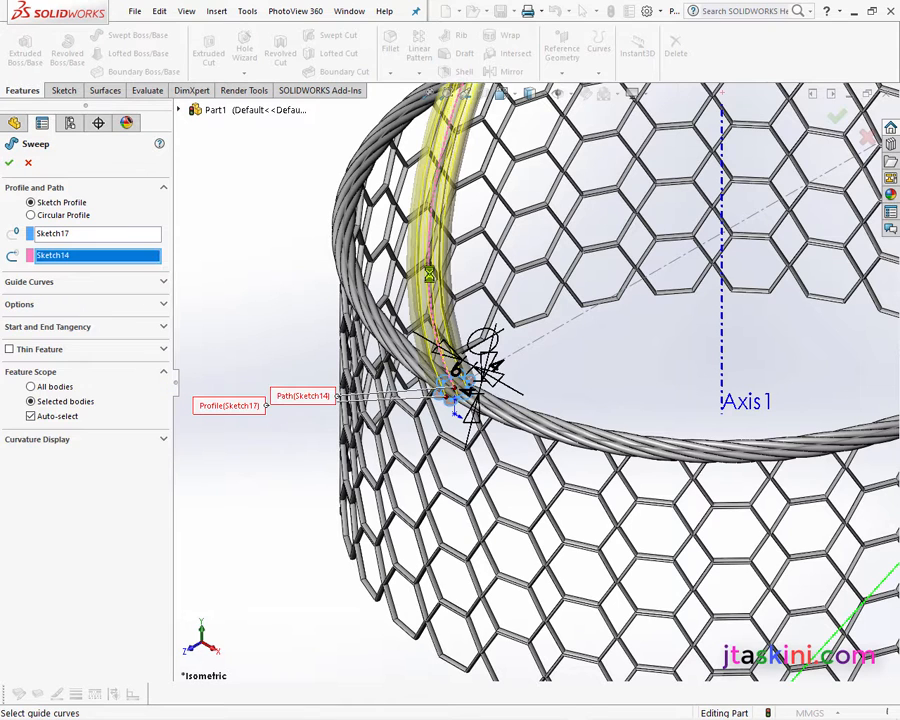
# - Set the handle sweep's profile twist to Specify Twist Value with 10 revolutions and create the sweep
pyautogui.click(164, 307)
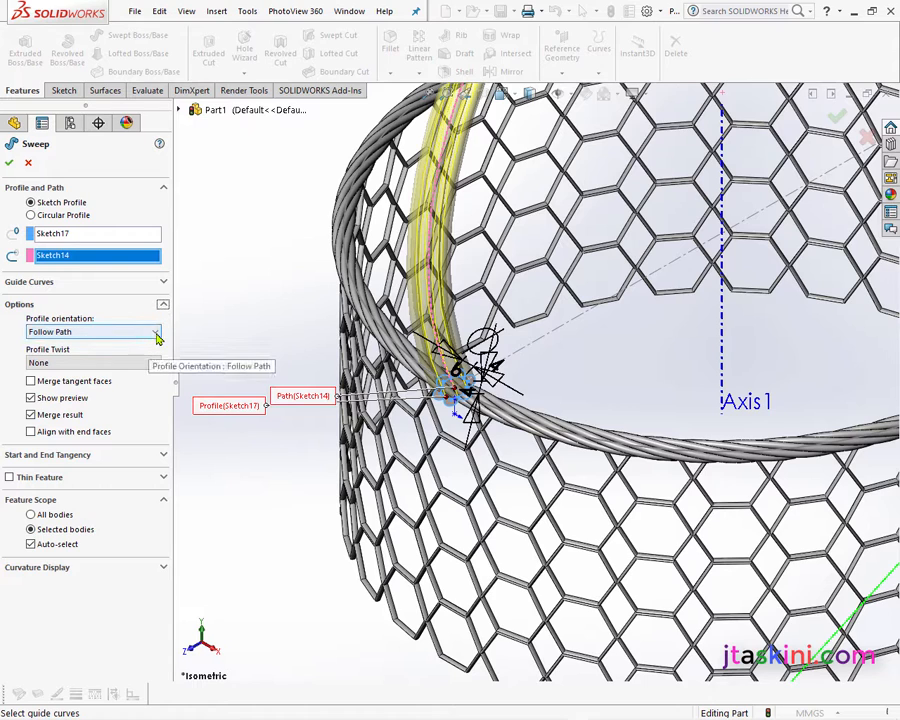
pyautogui.click(157, 363)
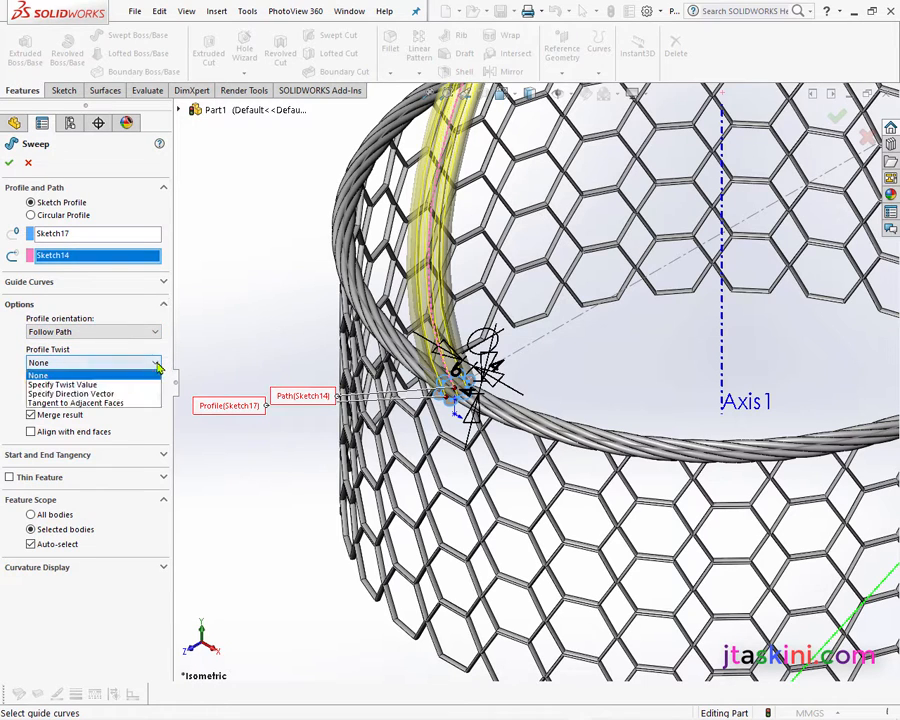
pyautogui.click(157, 385)
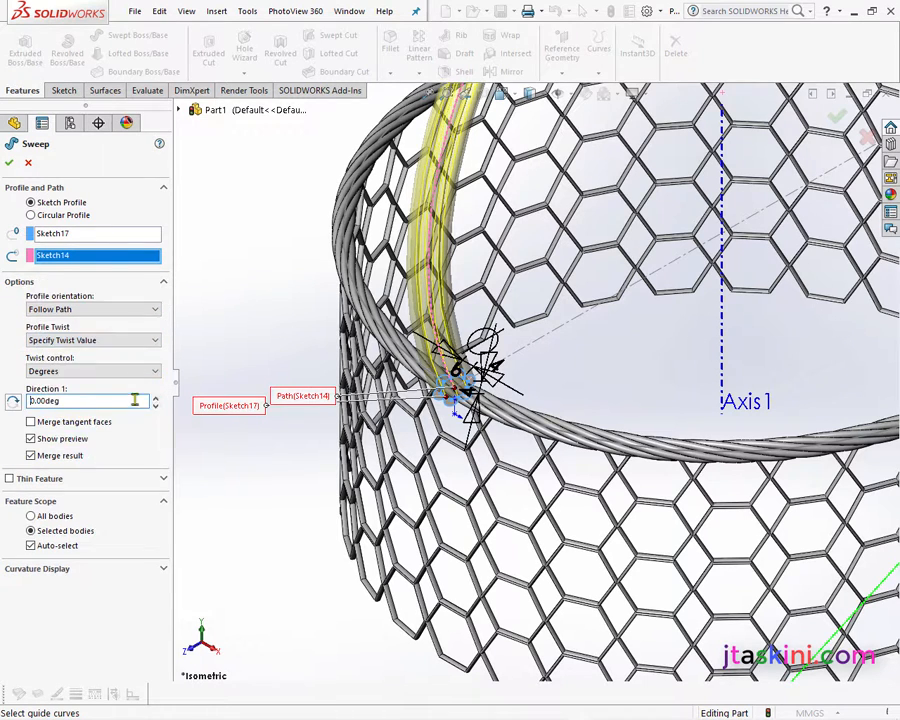
pyautogui.click(155, 372)
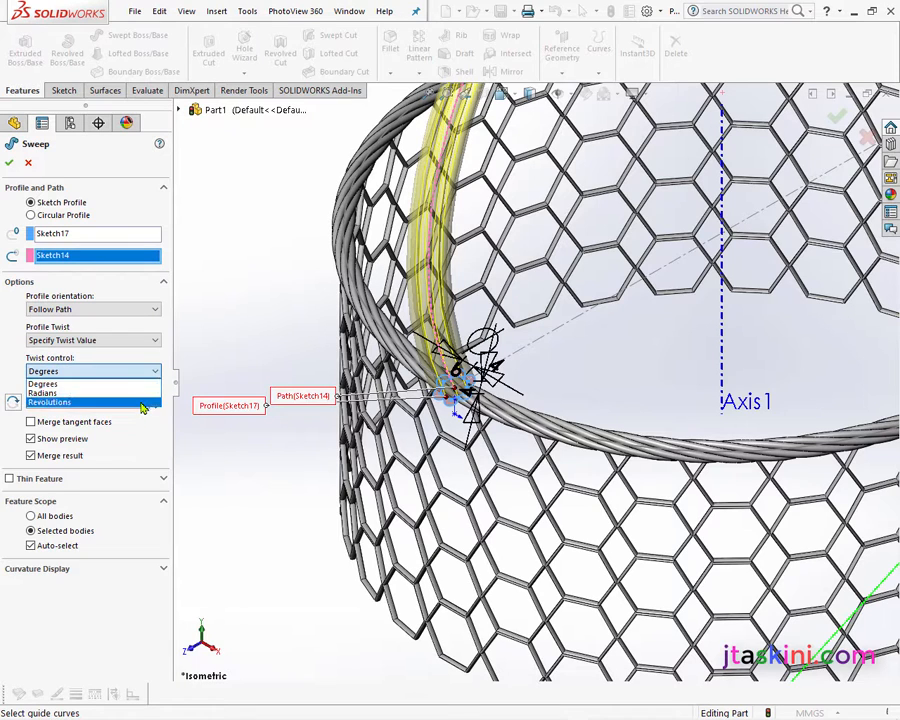
pyautogui.click(88, 406)
pyautogui.doubleClick(84, 401)
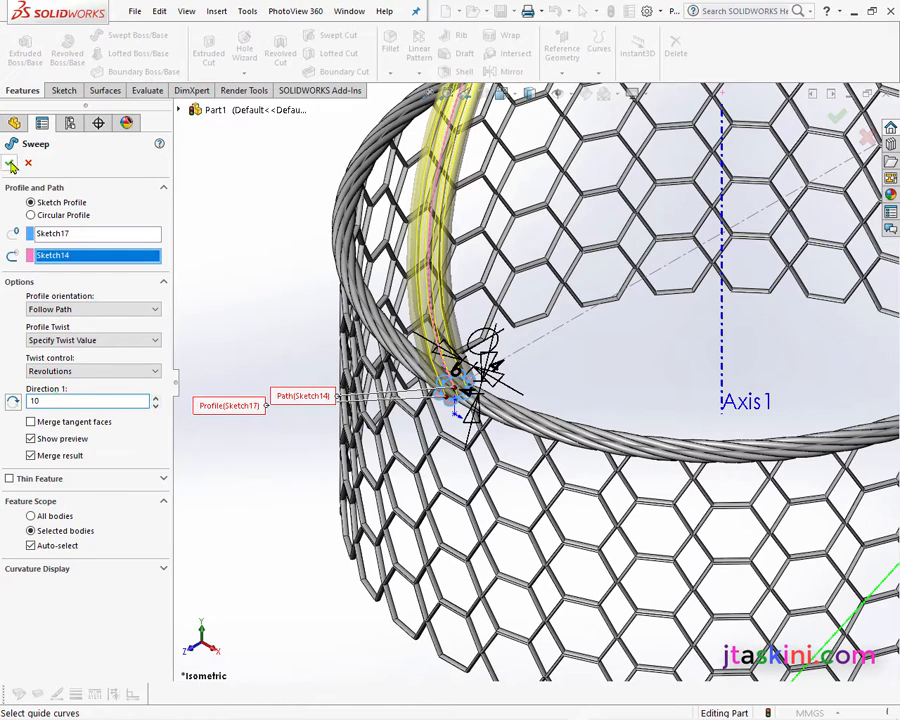
pyautogui.write('10')
pyautogui.press('Return')
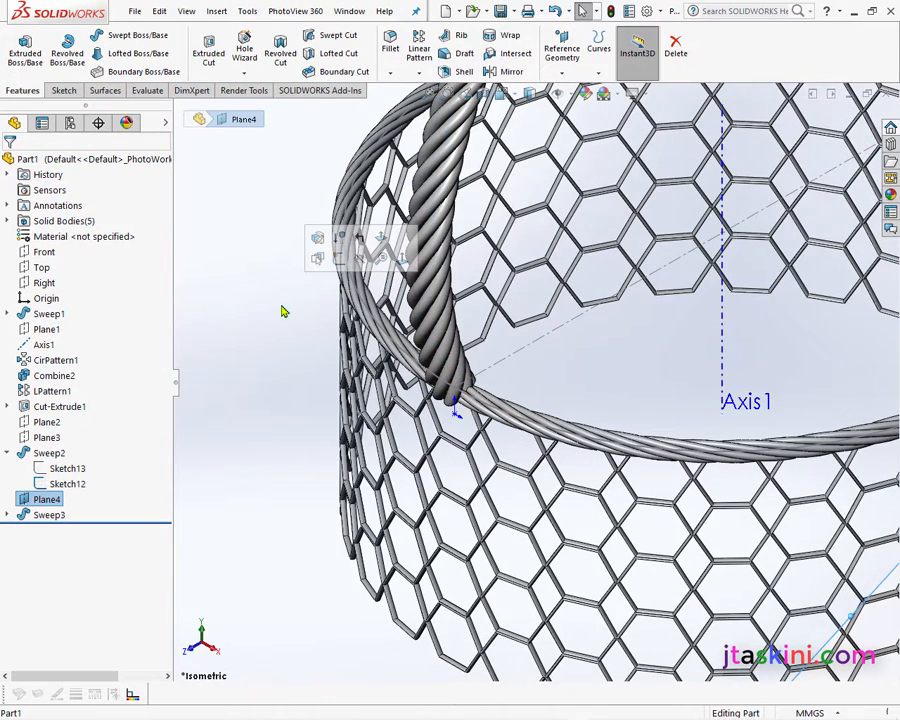
# - Hide the handle profile's reference plane, Plane4
pyautogui.press('f')
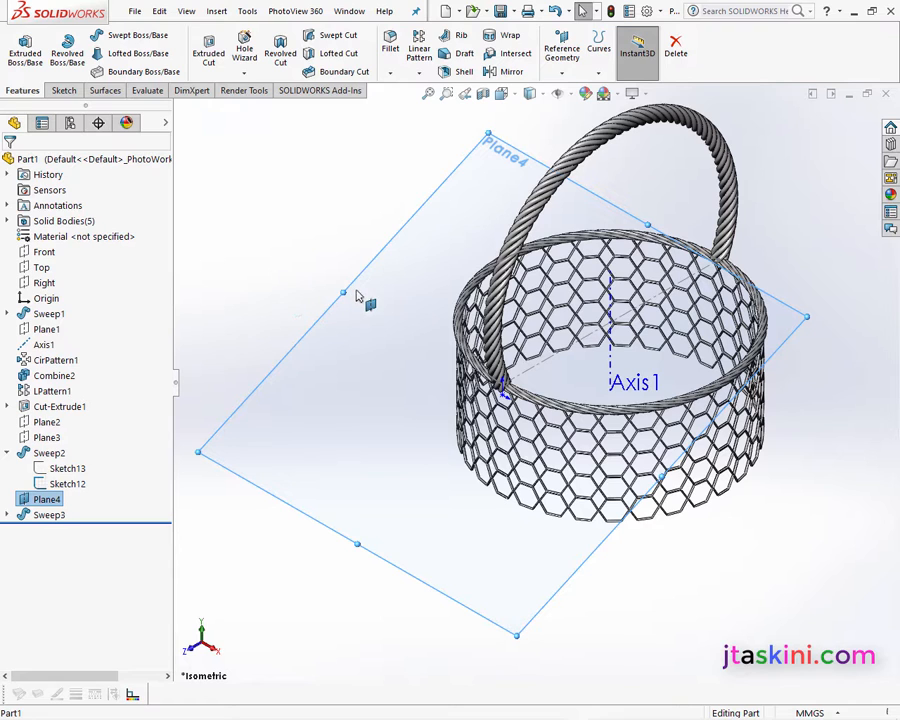
pyautogui.rightClick(358, 296)
pyautogui.click(410, 272)
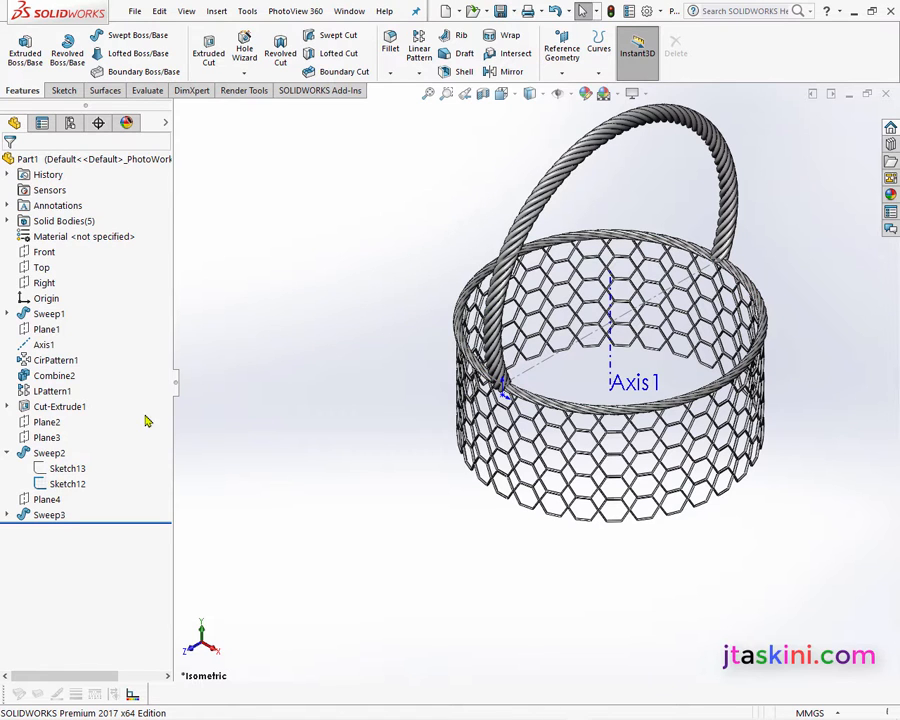
# - Start a new sketch on the Right plane and set the view orientation to Right
pyautogui.rightClick(46, 287)
pyautogui.click(60, 263)
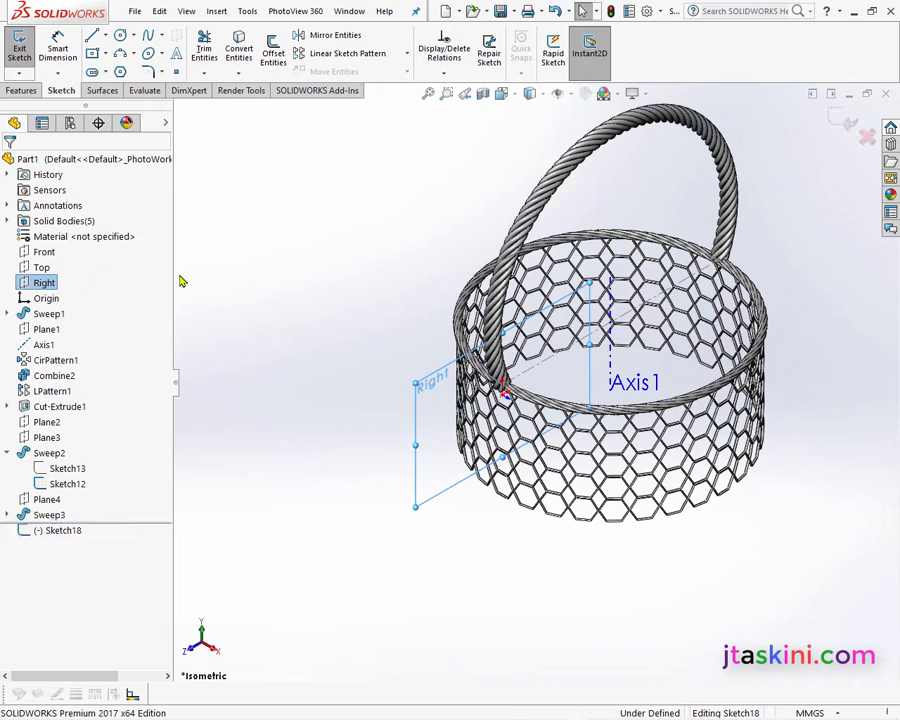
pyautogui.click(506, 95)
pyautogui.click(540, 154)
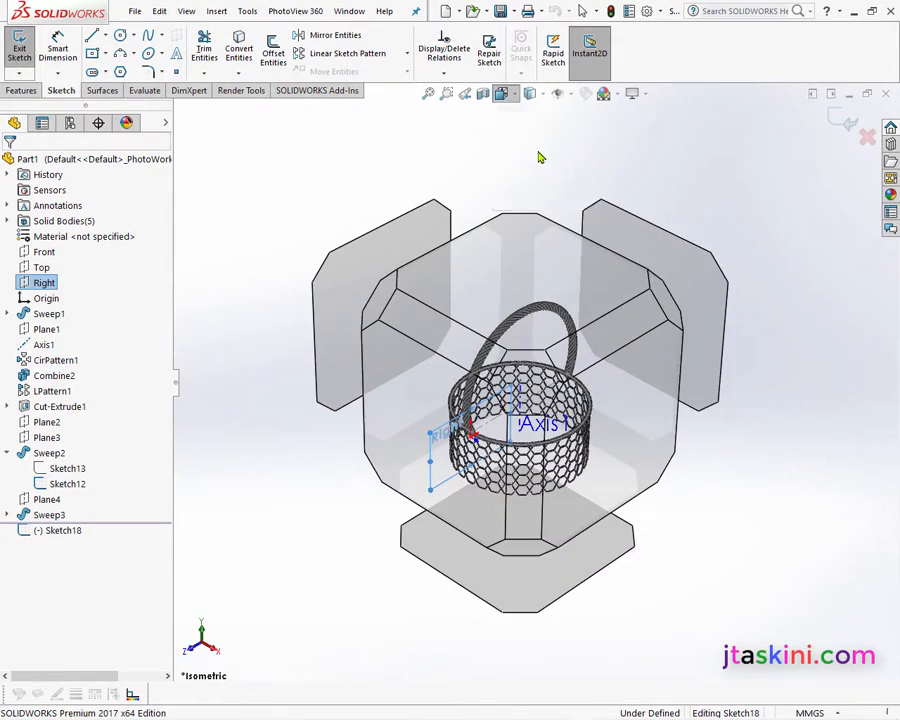
pyautogui.scroll(-2, 516, 546)
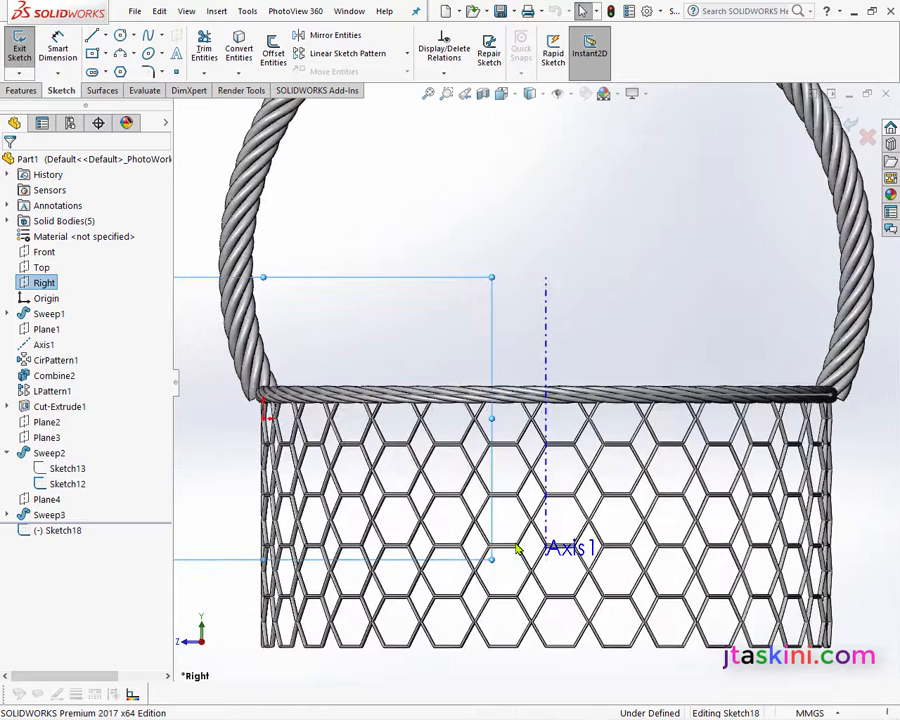
pyautogui.scroll(3, 516, 602)
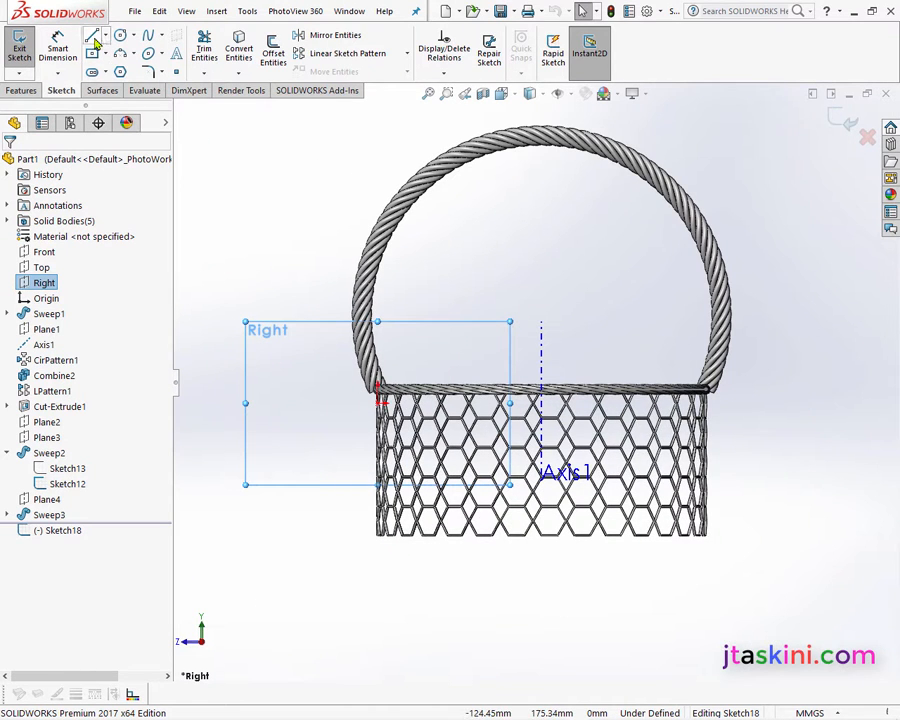
# - Sketch a horizontal line just below the basket's lower edge, from outside its outer wall to slightly past Axis1
pyautogui.click(93, 37)
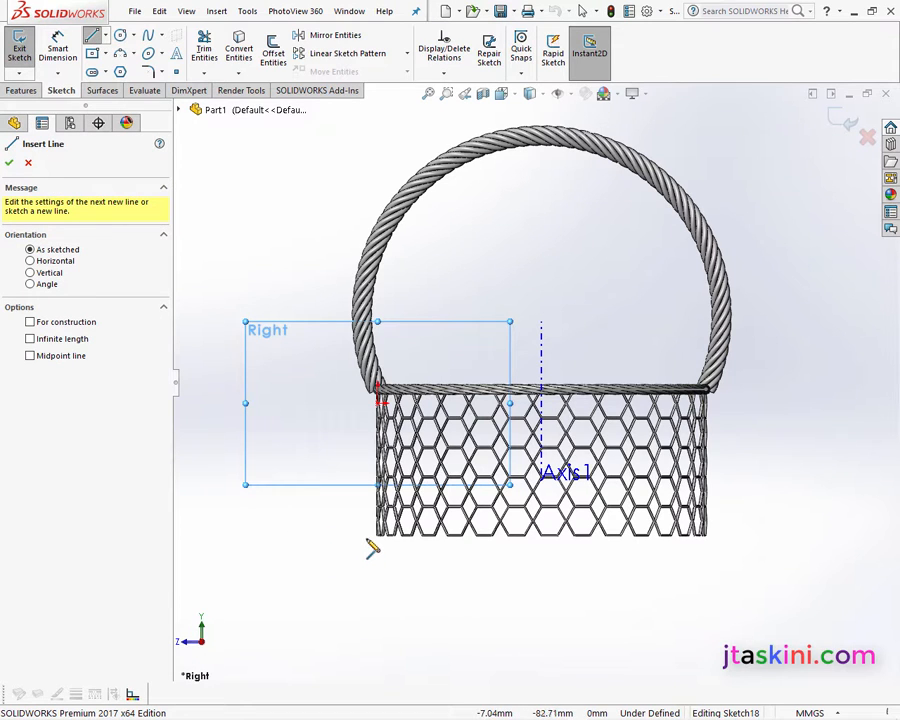
pyautogui.click(367, 539)
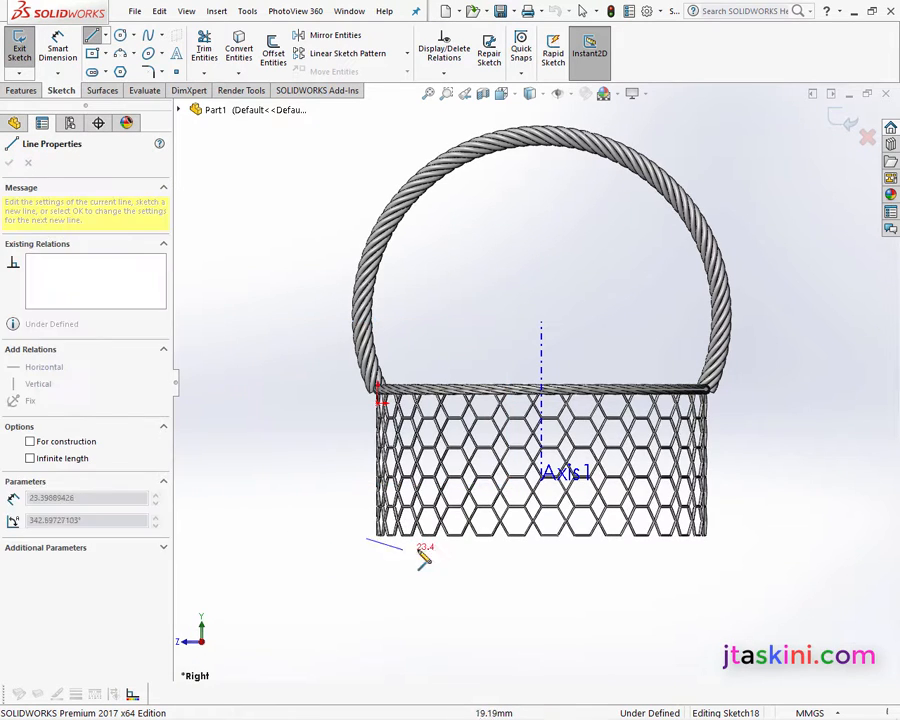
pyautogui.click(573, 538)
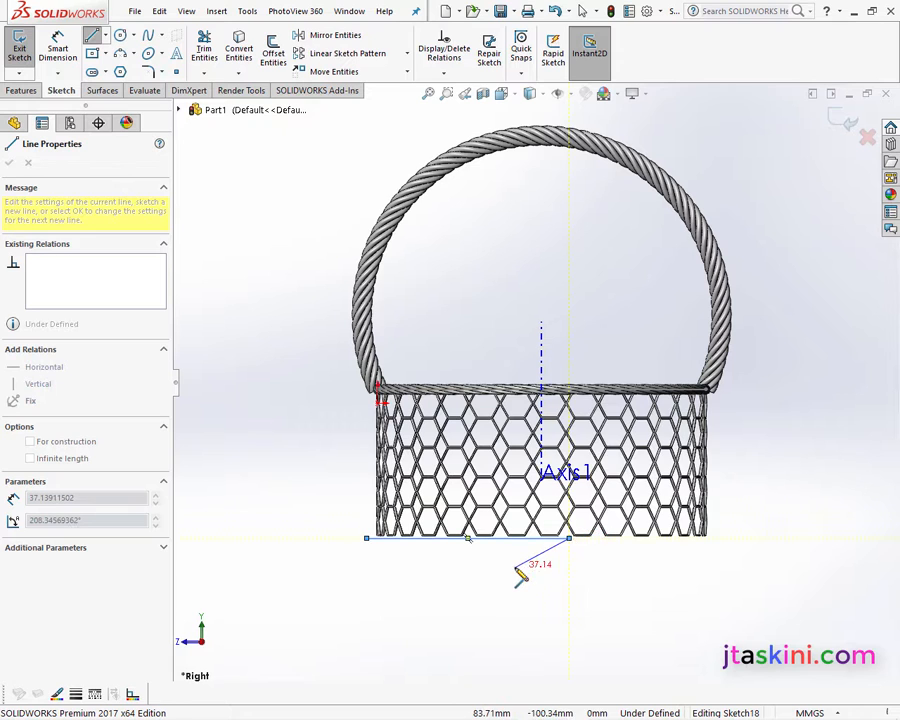
pyautogui.rightClick(517, 529)
pyautogui.click(545, 537)
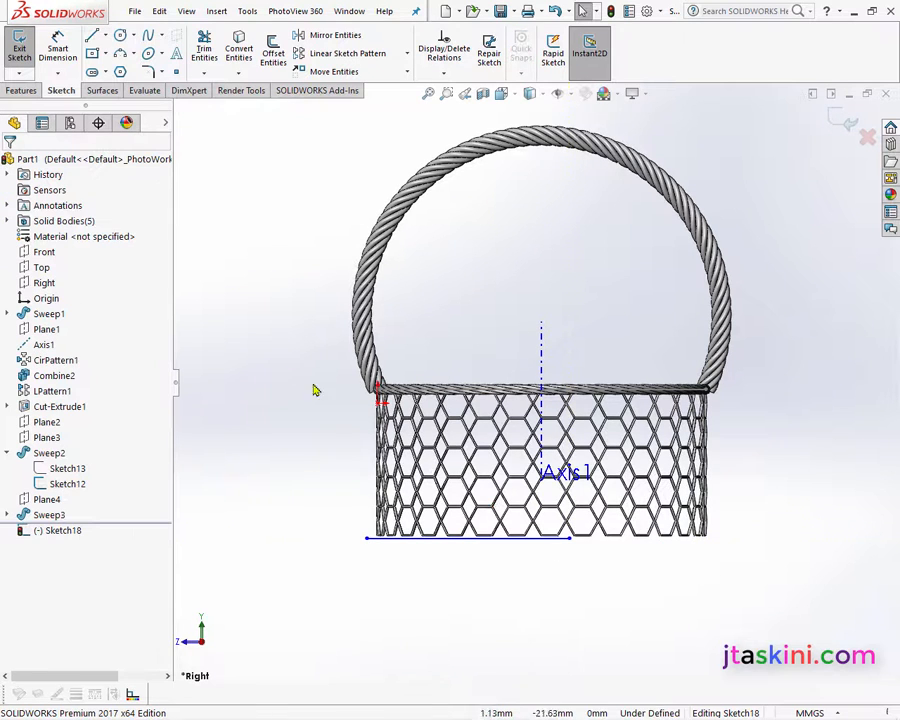
# - Draw a vertical centerline along Axis1 from the rim past the horizontal line, and trim both lines' overhanging ends at their intersection
pyautogui.click(105, 37)
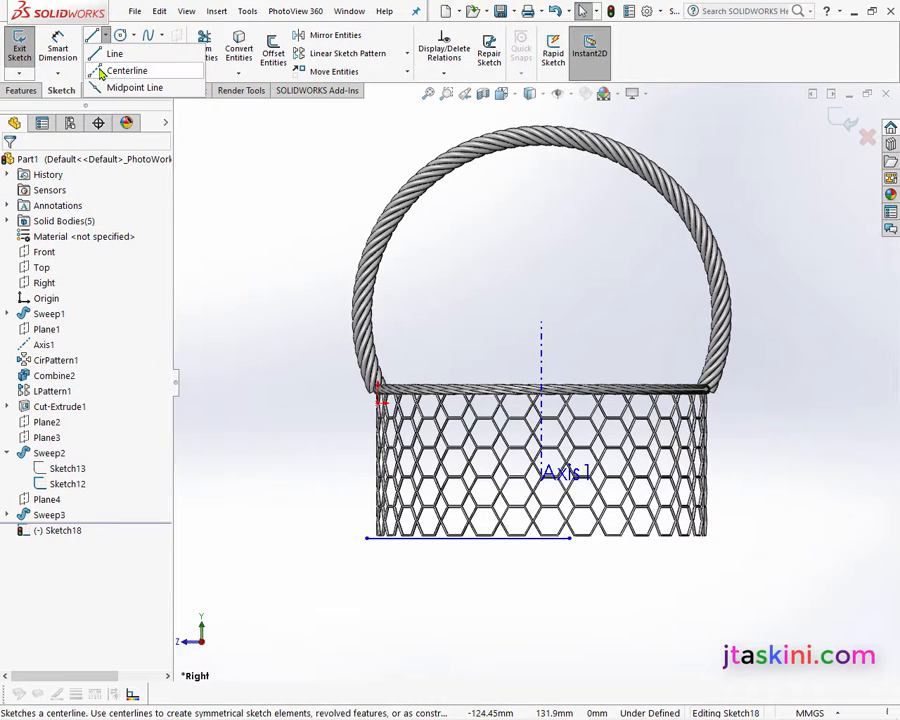
pyautogui.click(110, 70)
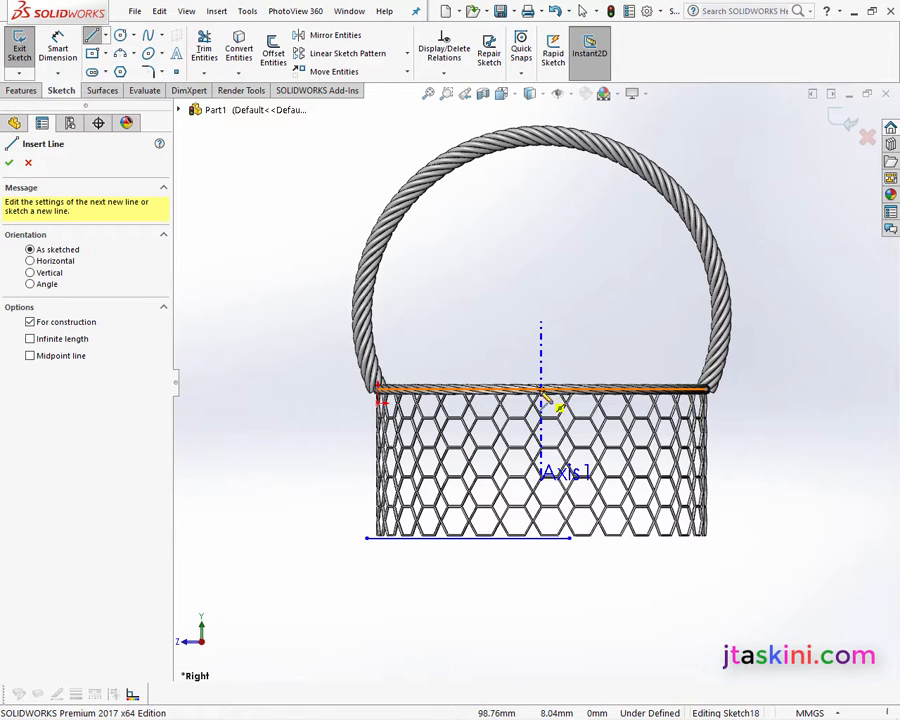
pyautogui.click(541, 571)
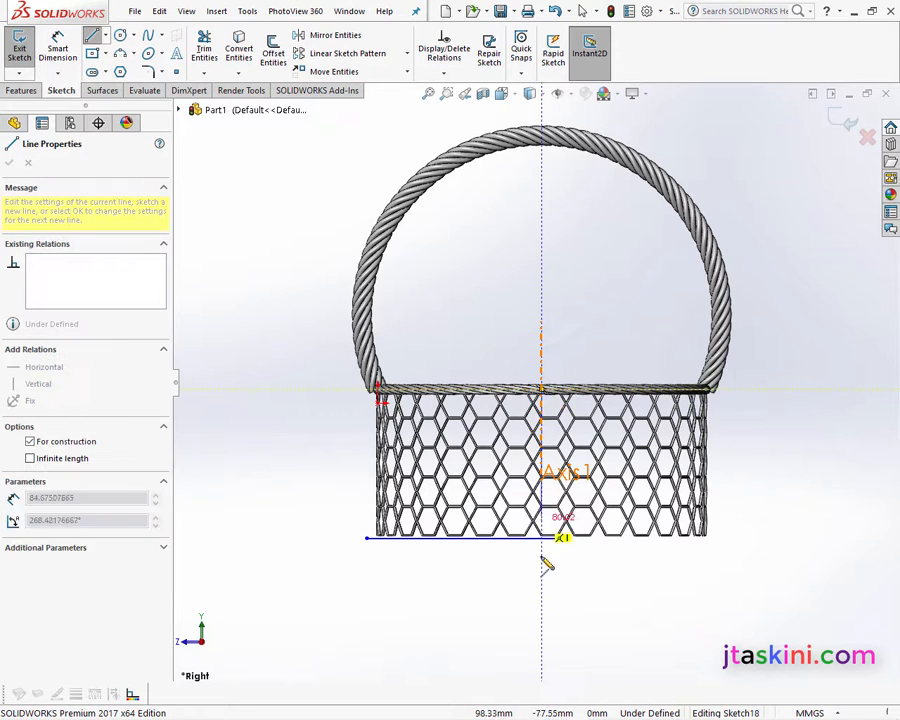
pyautogui.rightClick(584, 590)
pyautogui.click(625, 538)
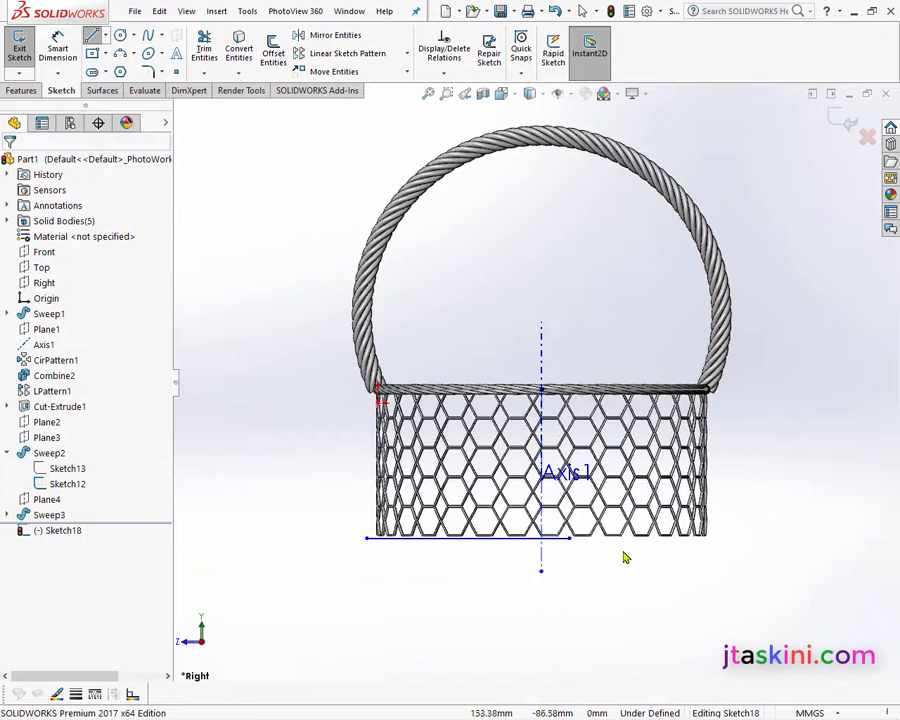
pyautogui.click(204, 50)
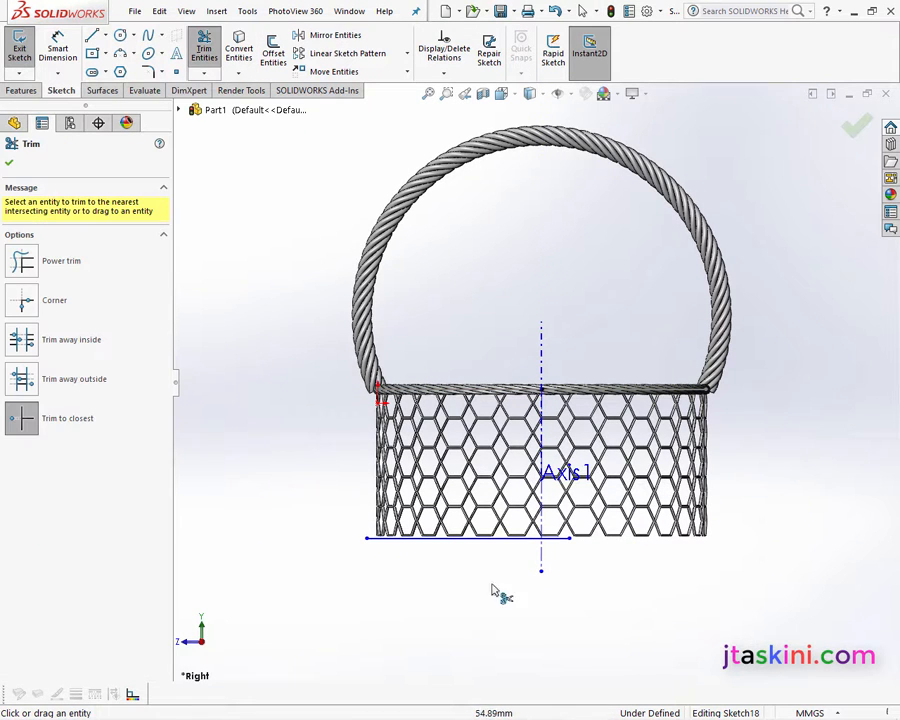
pyautogui.click(562, 541)
# - Dimension the horizontal line's length as 103 mm
pyautogui.click(60, 50)
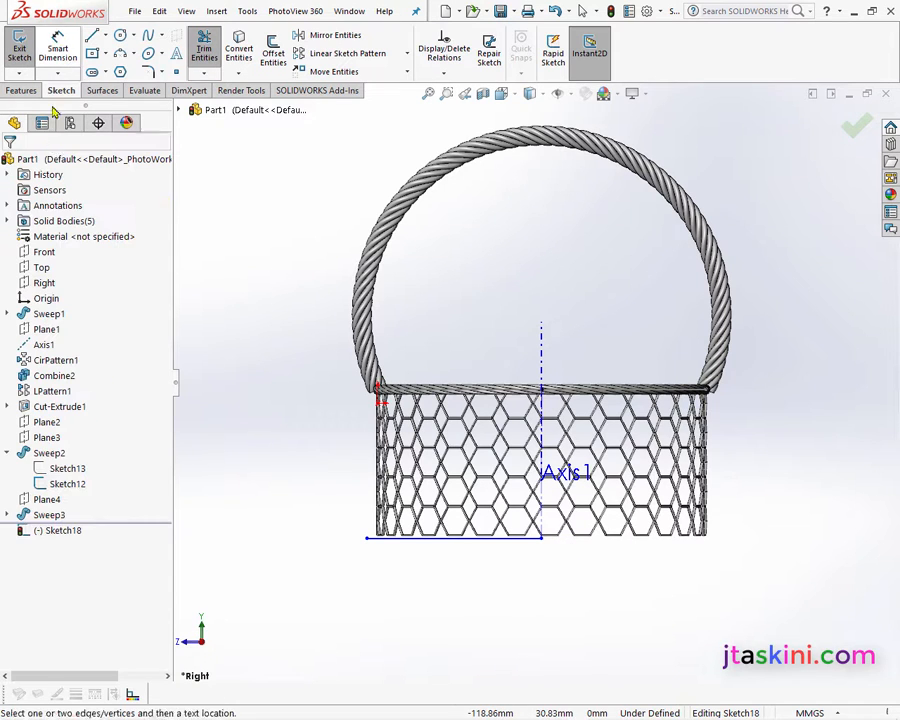
pyautogui.click(430, 542)
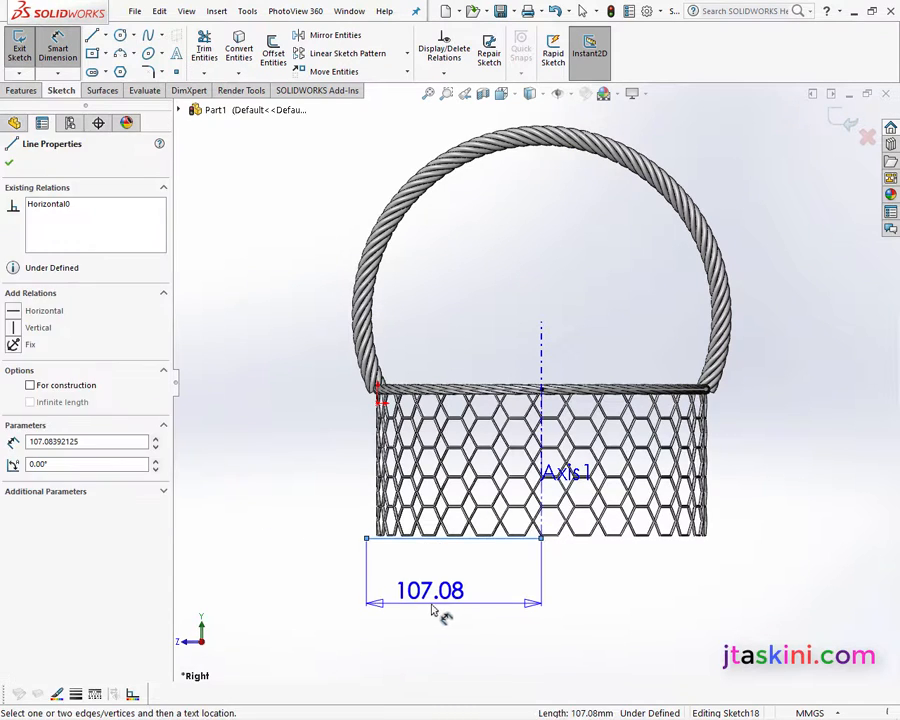
pyautogui.click(432, 609)
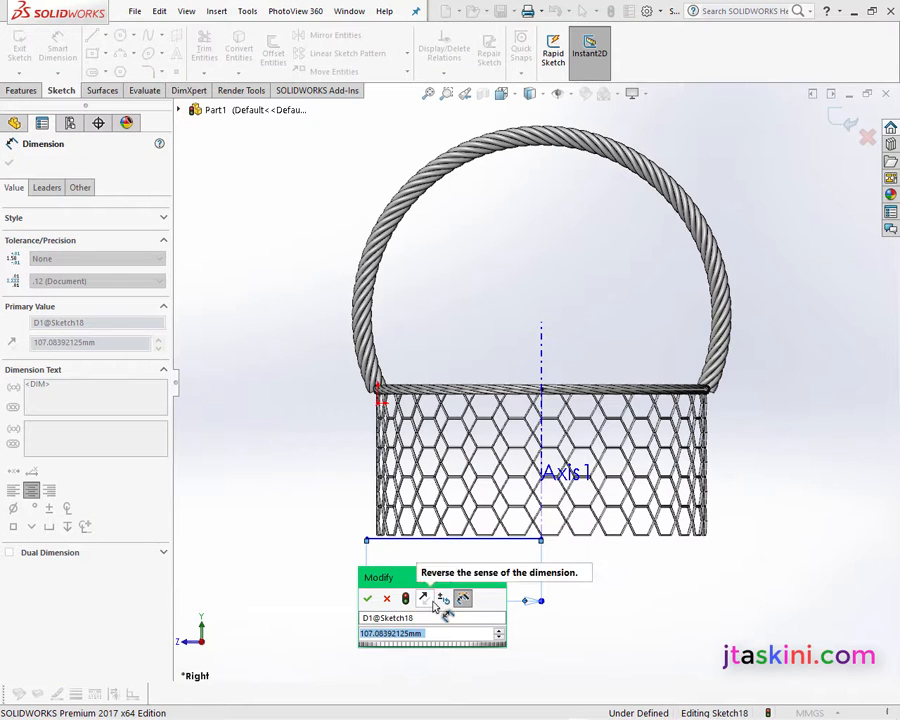
pyautogui.write('103')
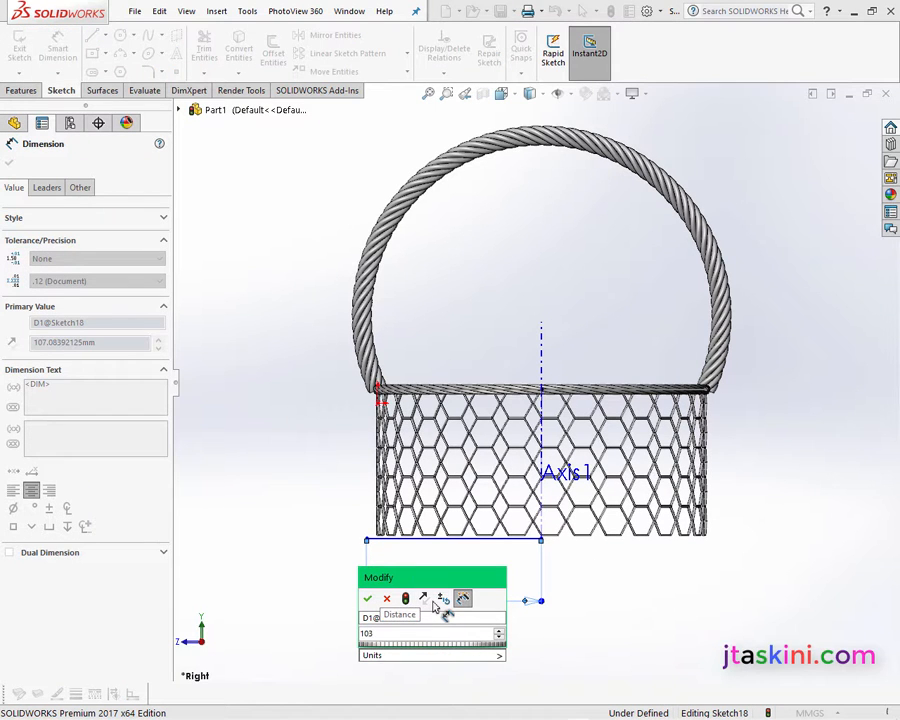
pyautogui.press('Return')
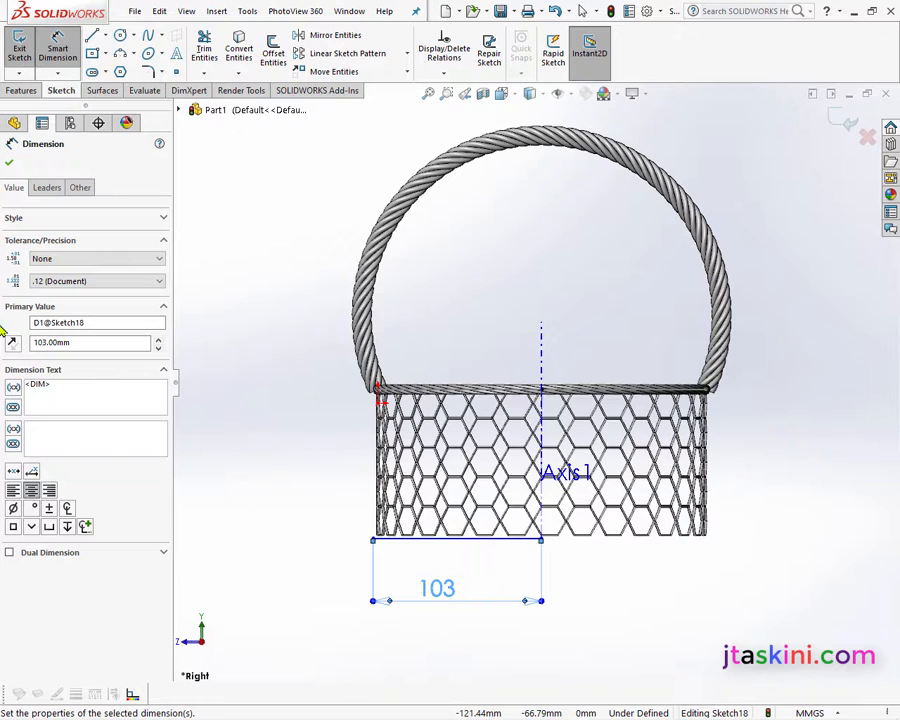
pyautogui.click(10, 167)
pyautogui.press('Escape')
pyautogui.scroll(-3, 378, 530)
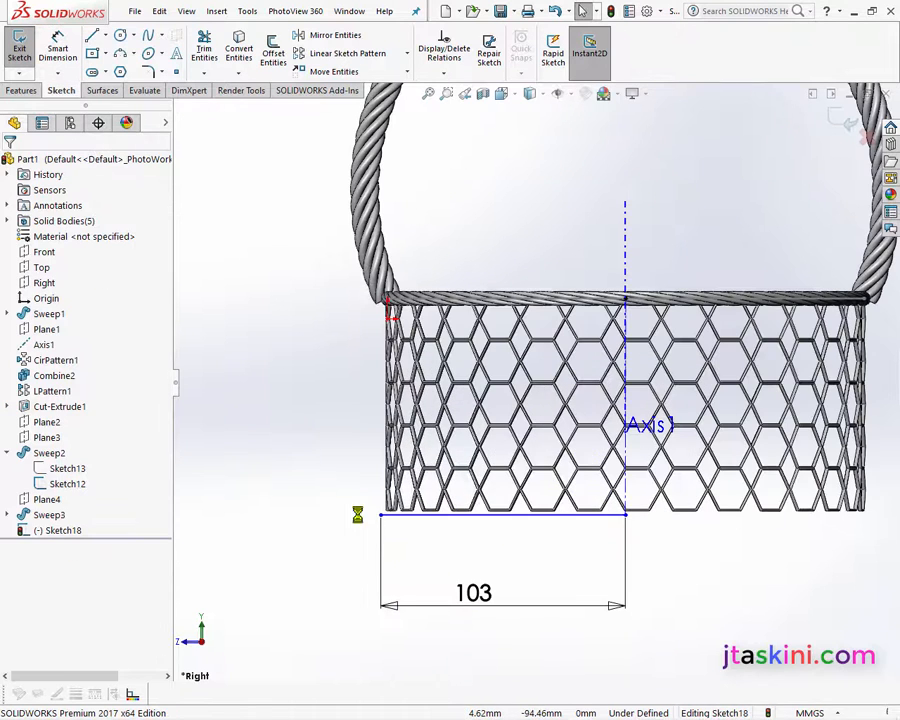
# - Draw a short vertical line down from the base line's outer end, then a horizontal line from it to slightly past Axis1
pyautogui.click(93, 37)
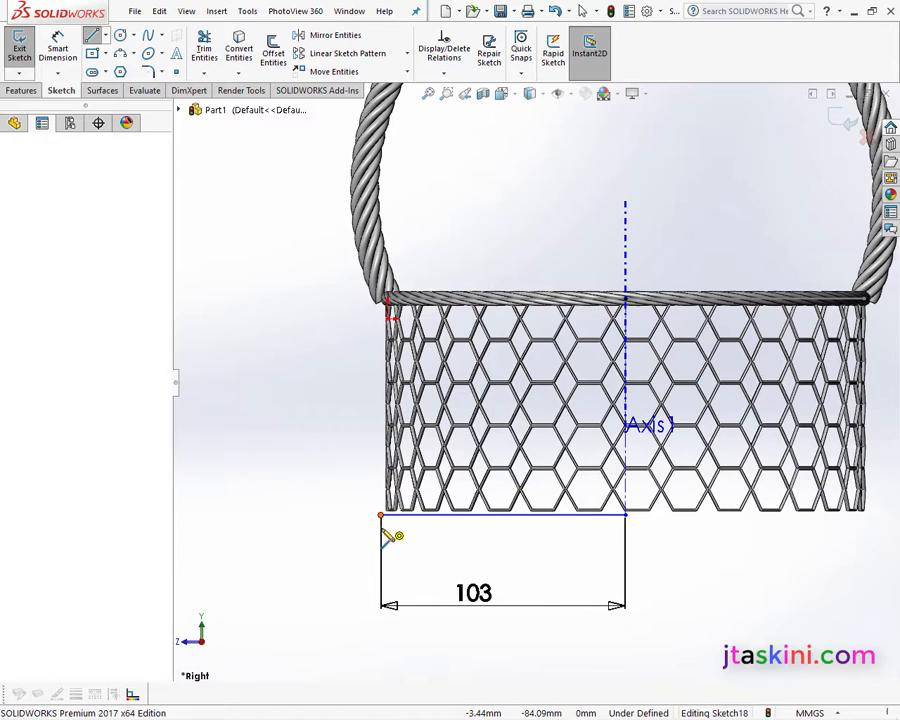
pyautogui.click(381, 530)
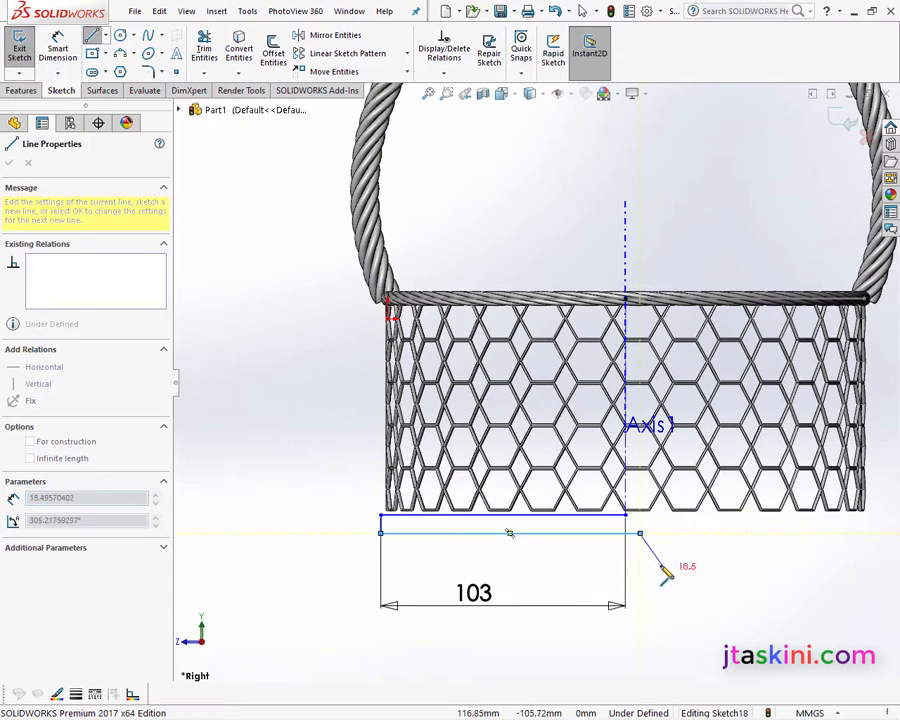
pyautogui.rightClick(662, 575)
pyautogui.click(699, 537)
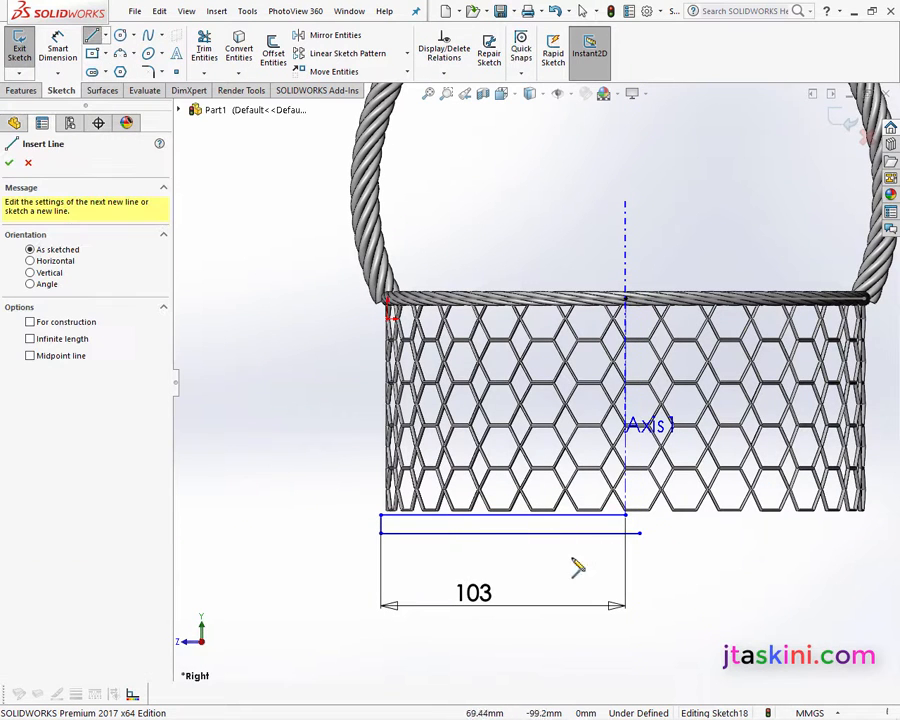
# - Close the base profile with a vertical line down from the upper line's inner end, and trim the ends overhanging the lower inner corner
pyautogui.click(626, 517)
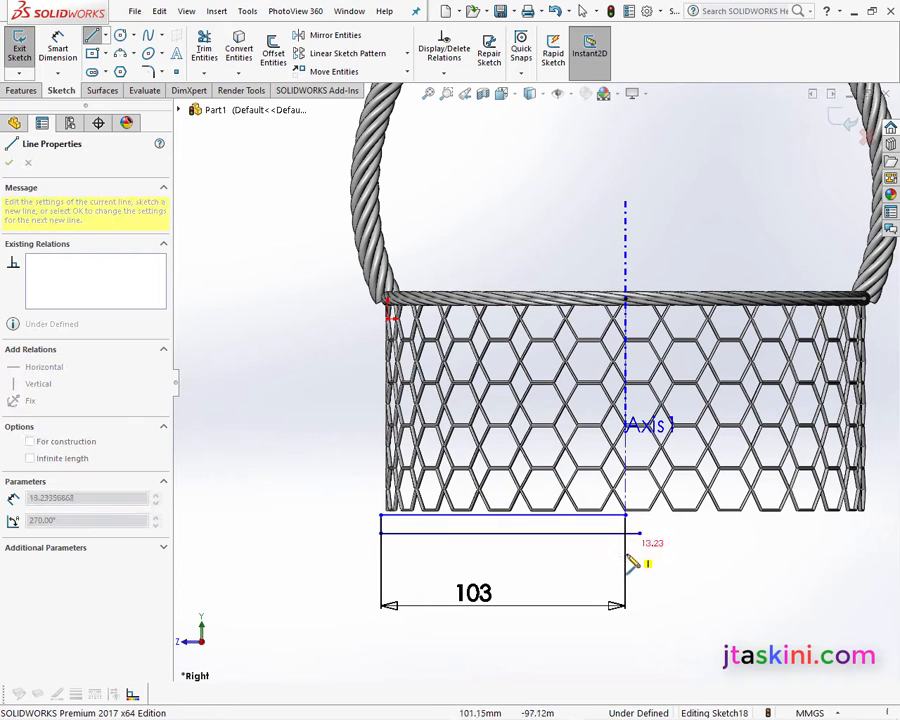
pyautogui.rightClick(634, 530)
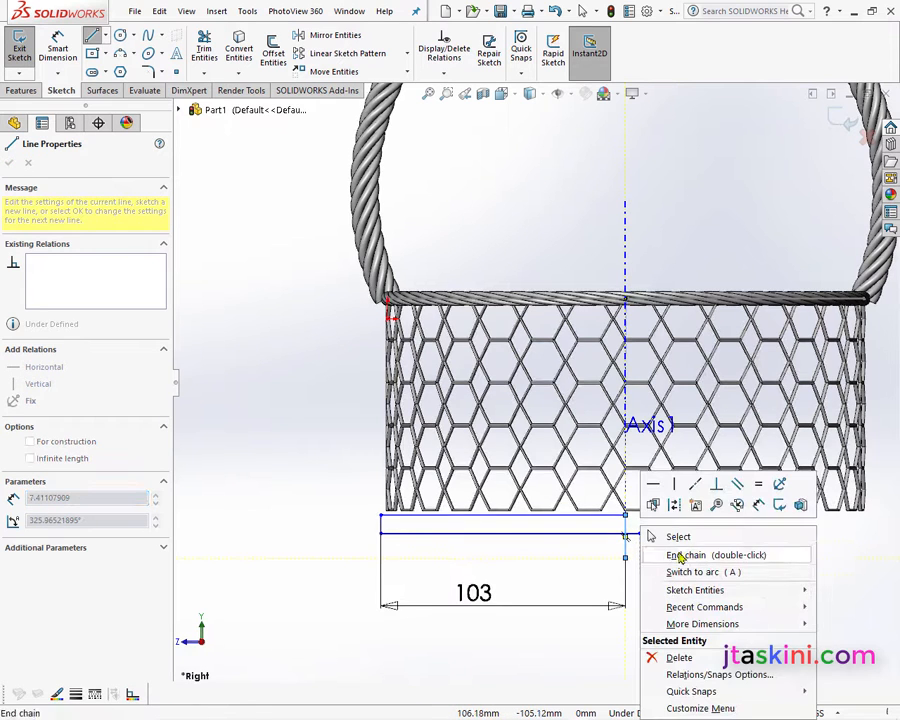
pyautogui.click(680, 538)
pyautogui.press('Escape')
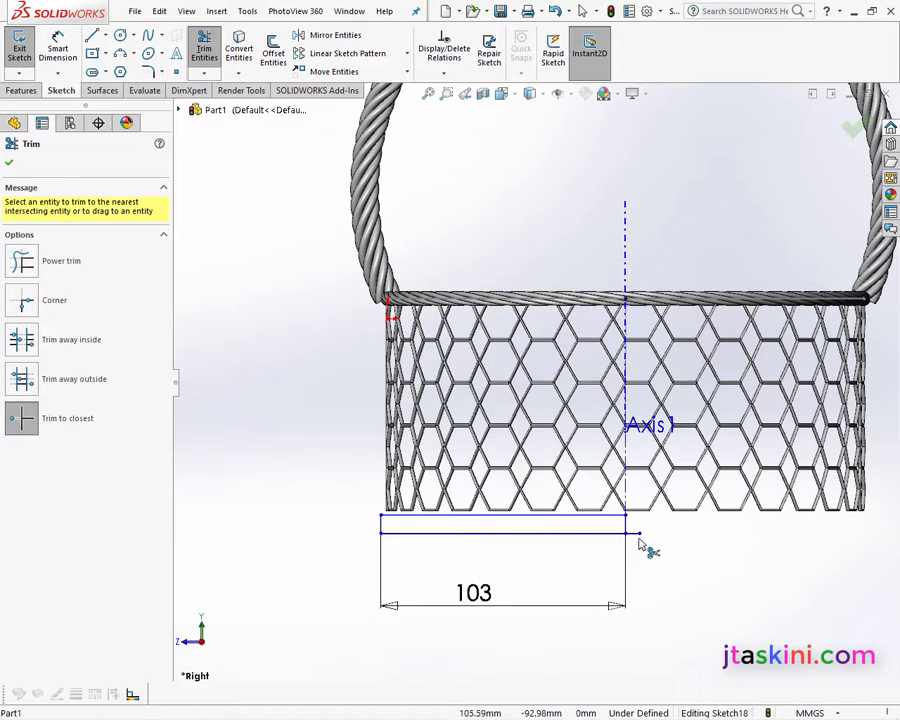
pyautogui.click(637, 534)
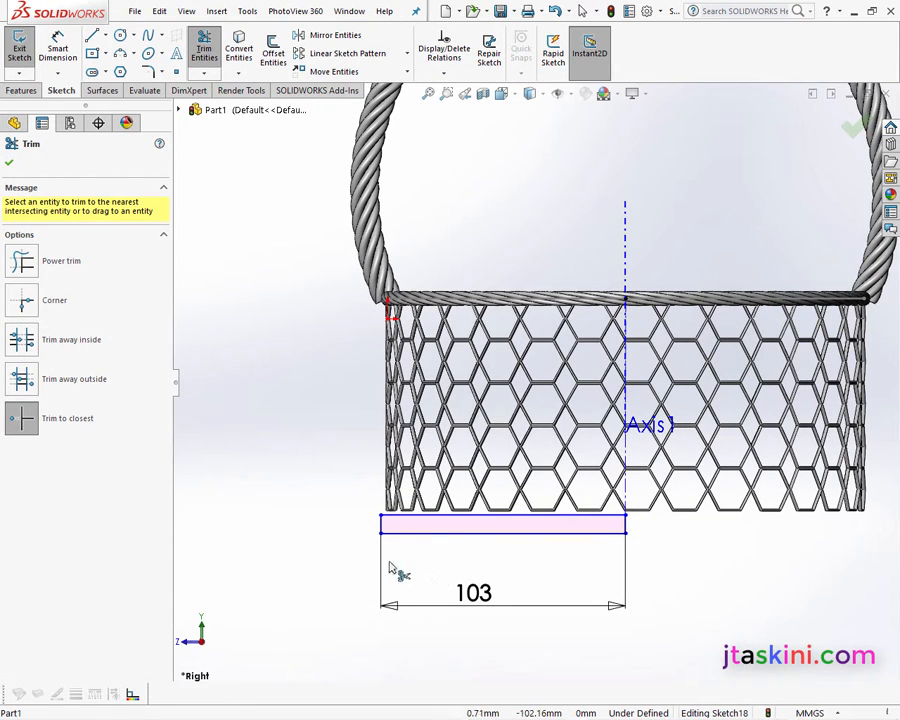
# - Dimension the base profile's short outer vertical side as 5 mm
pyautogui.click(58, 48)
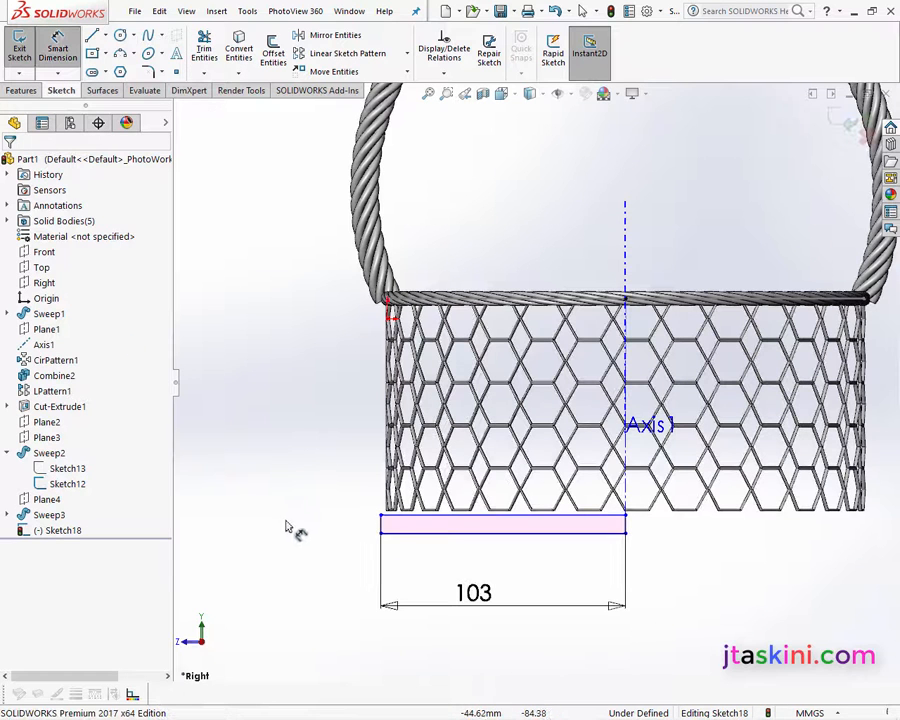
pyautogui.click(382, 526)
pyautogui.click(341, 533)
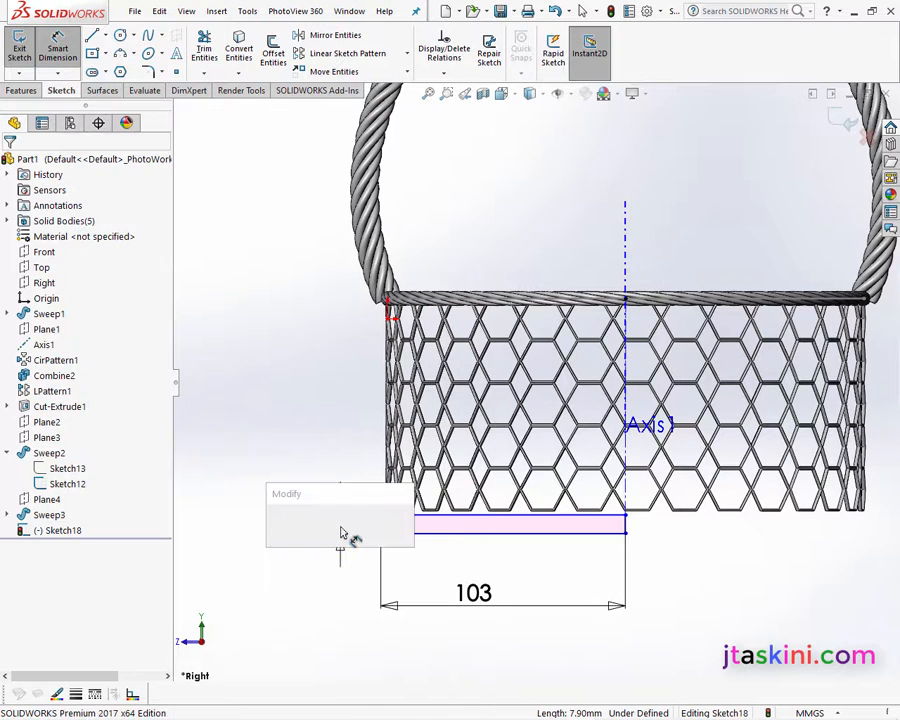
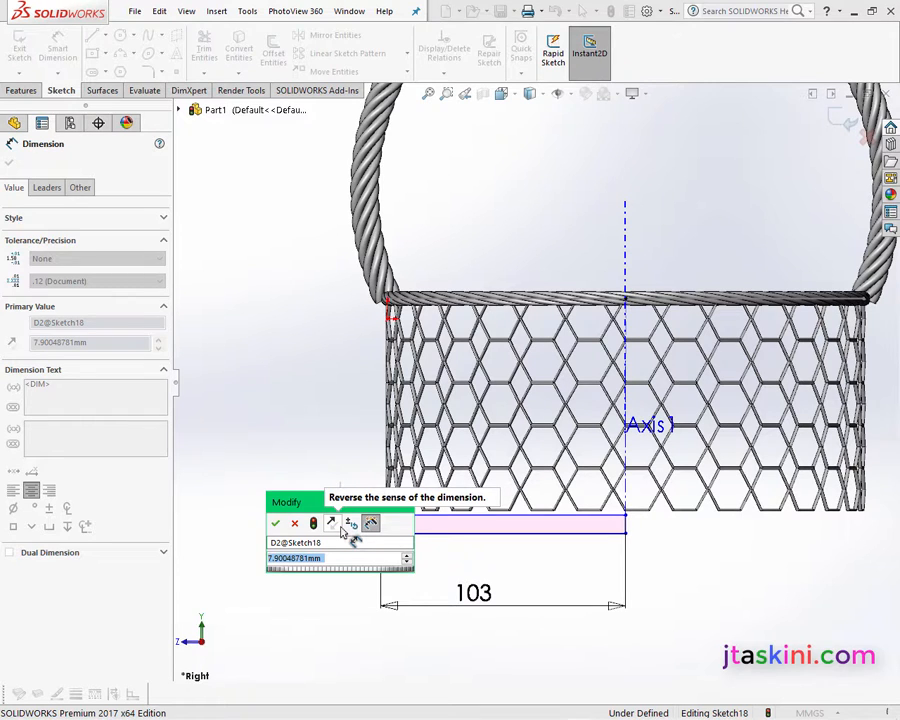
pyautogui.write('5')
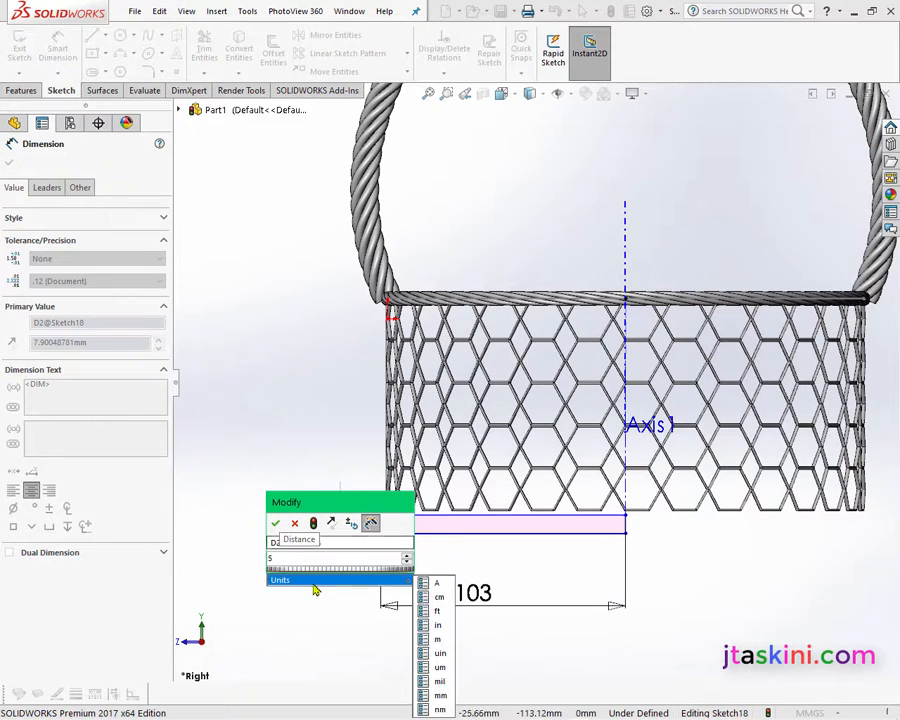
pyautogui.click(275, 523)
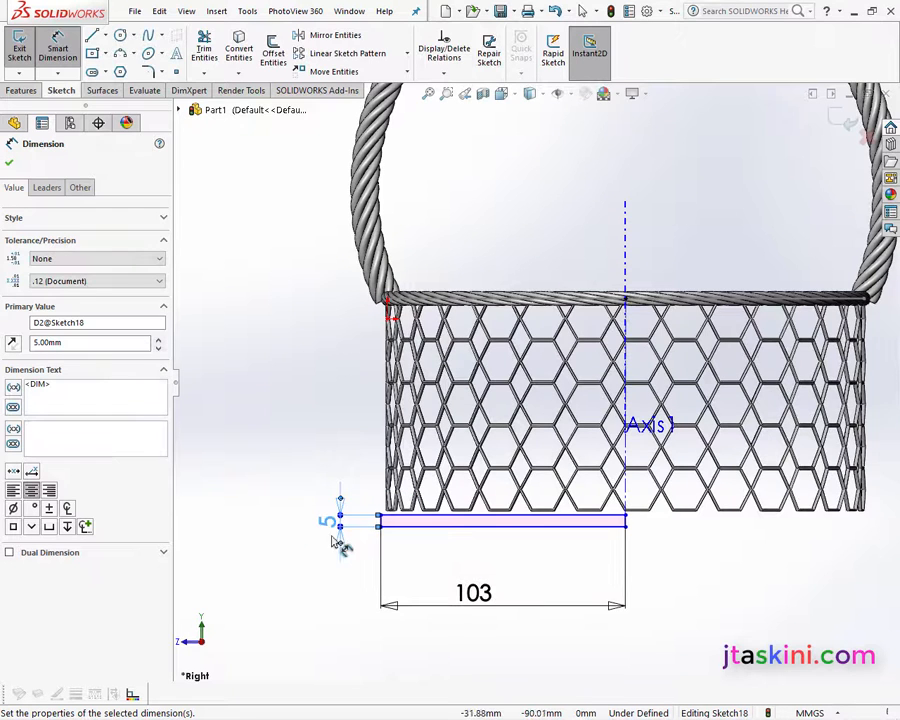
# - Undo the small arc drawn at the base profile's upper outer corner
pyautogui.scroll(-3, 397, 524)
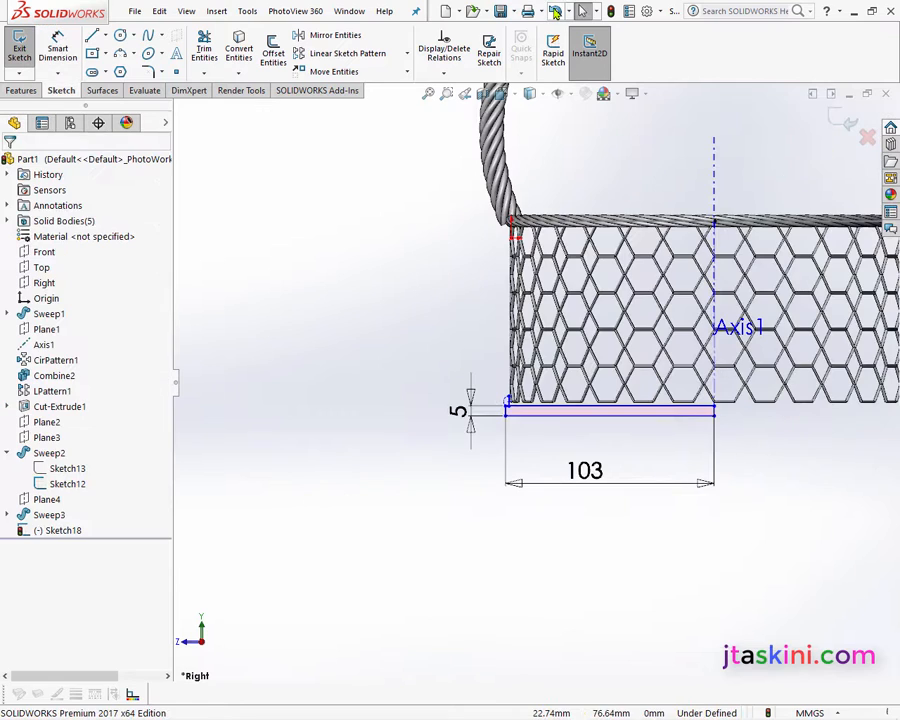
pyautogui.click(555, 12)
pyautogui.click(555, 12)
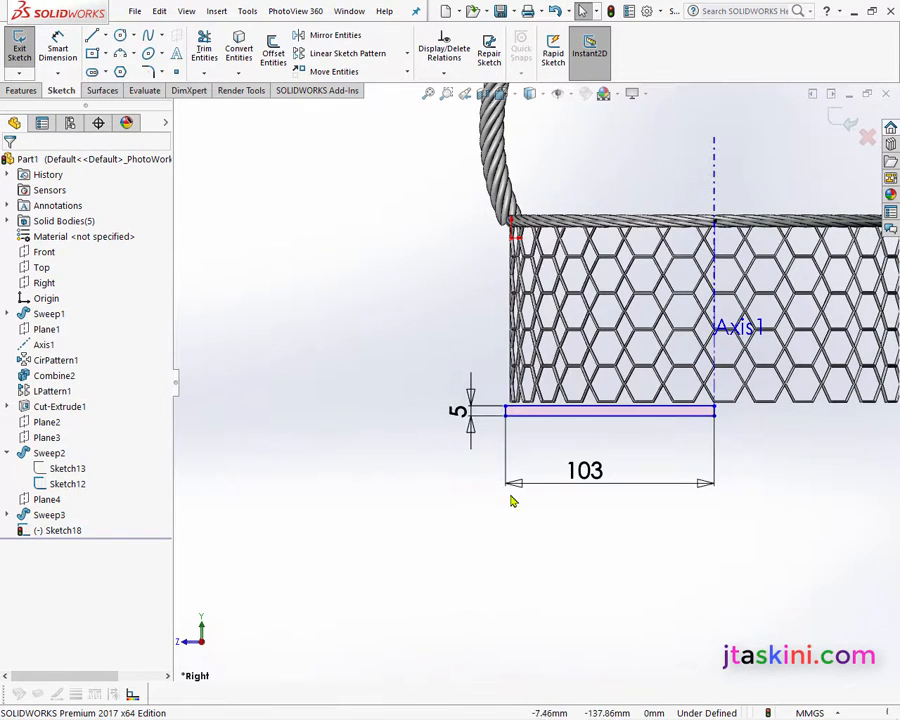
# - Draw a 3 point arc of about 5.46 mm radius from the base profile's upper outer corner to the basket's outer wall, bulging outward
pyautogui.scroll(-3, 597, 426)
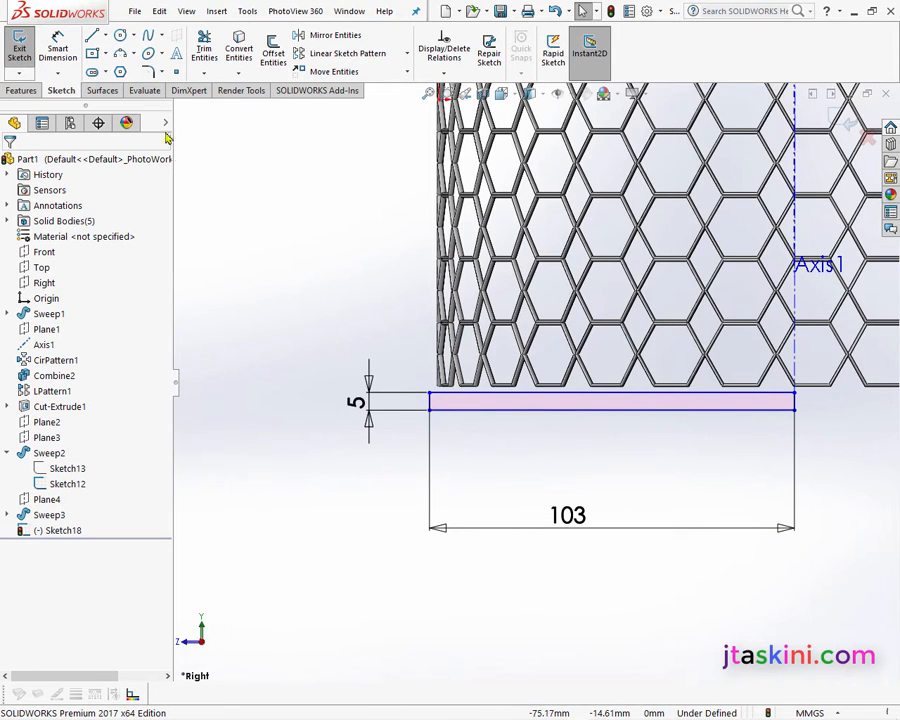
pyautogui.click(127, 76)
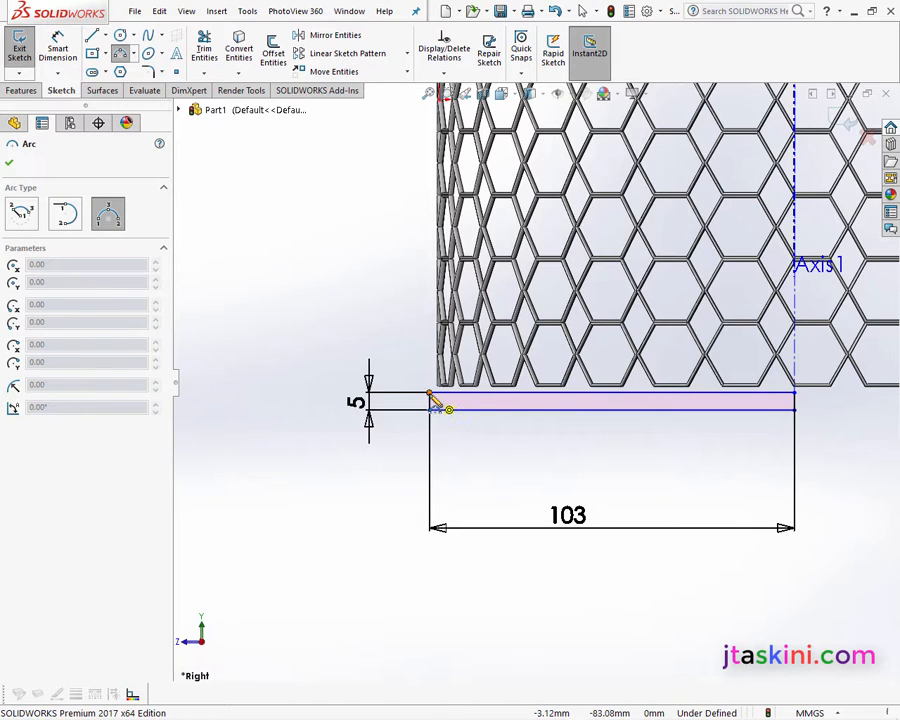
pyautogui.click(430, 394)
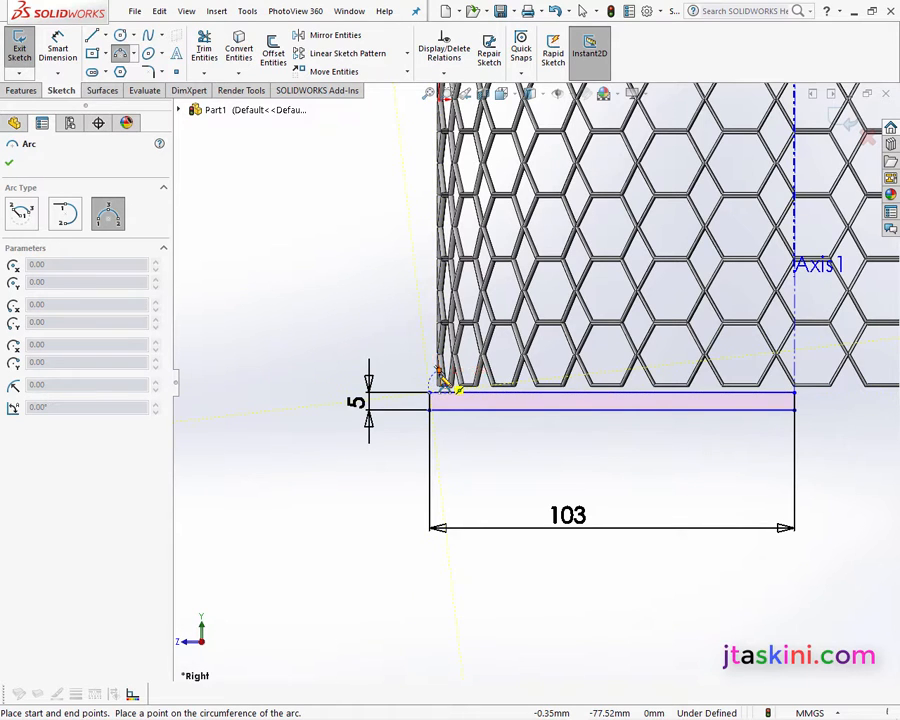
pyautogui.click(438, 370)
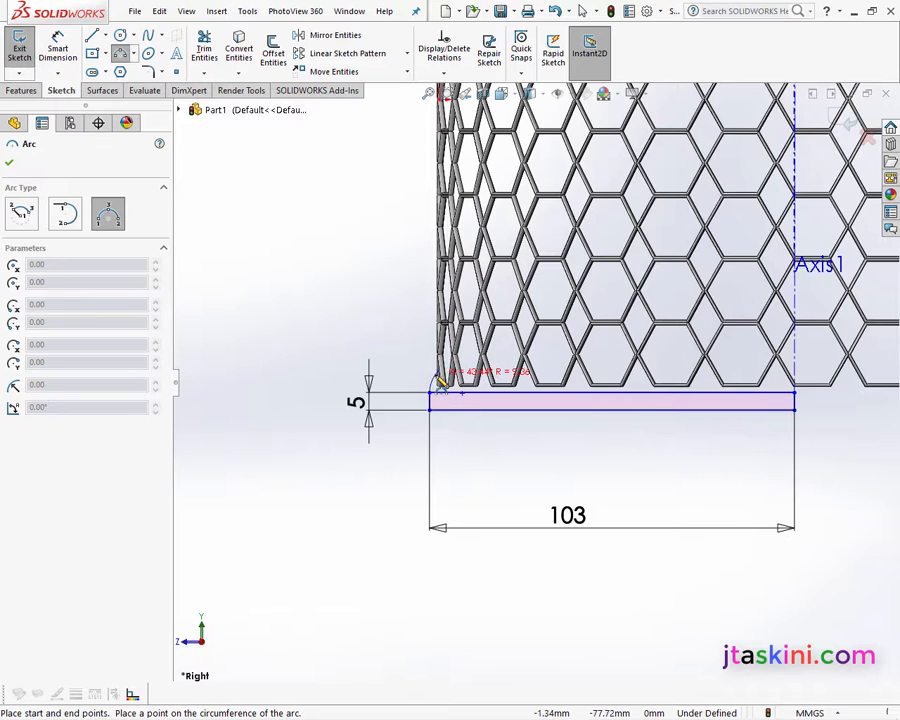
pyautogui.click(439, 377)
pyautogui.press('Escape')
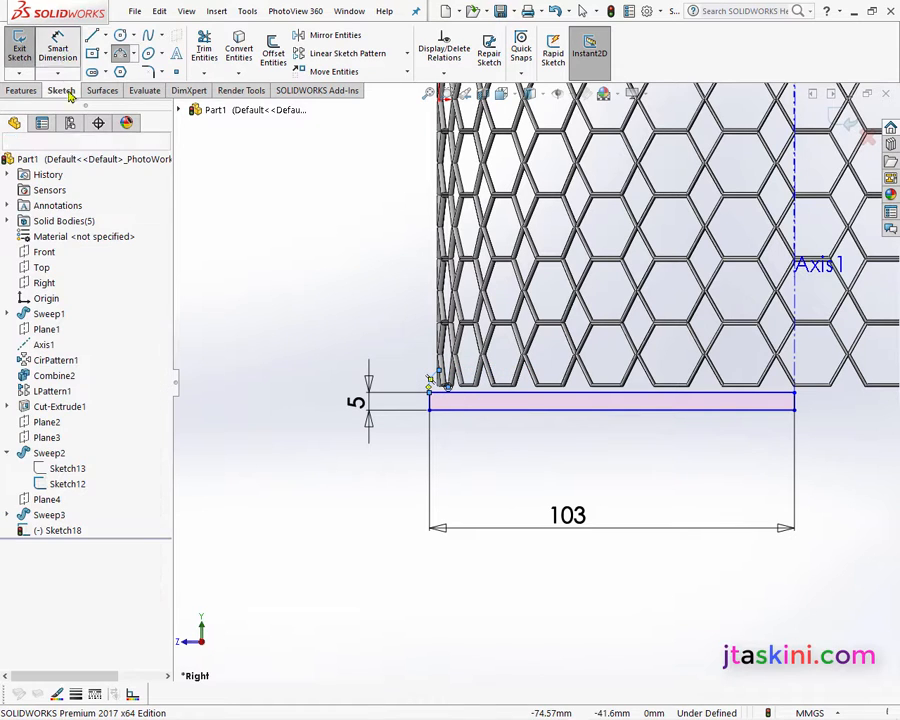
# - Dimension the radius of the arc at the base profile's outer corner as 5.66 mm
pyautogui.click(426, 386)
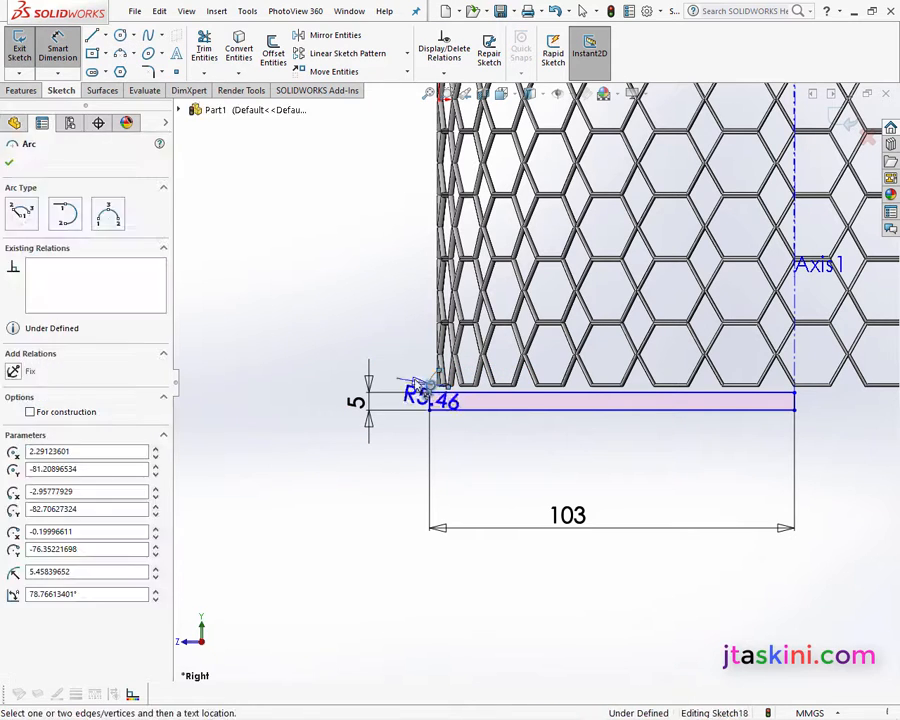
pyautogui.click(416, 386)
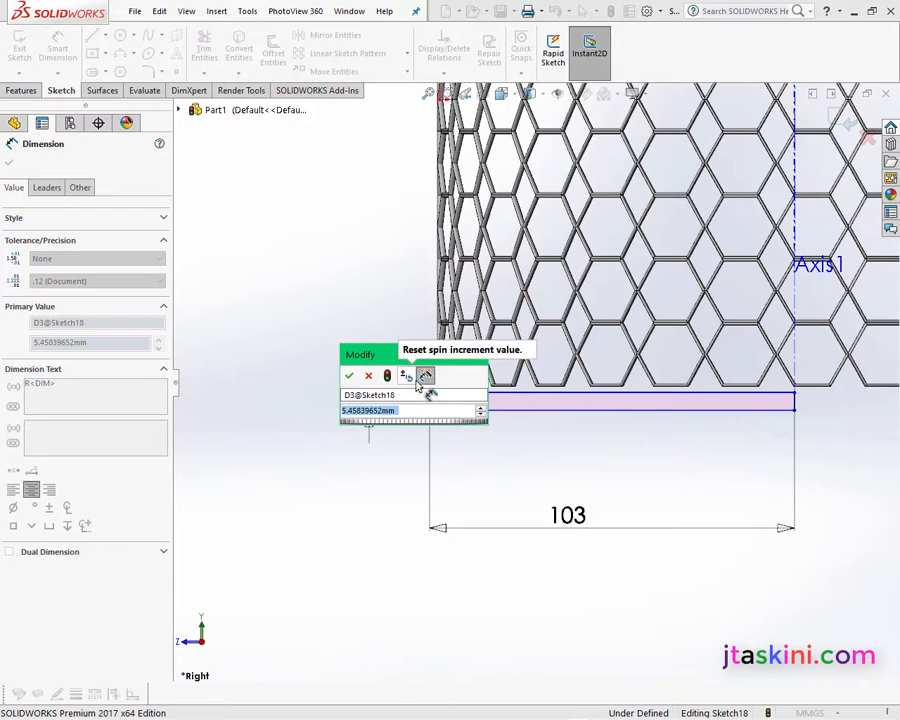
pyautogui.write('5.66')
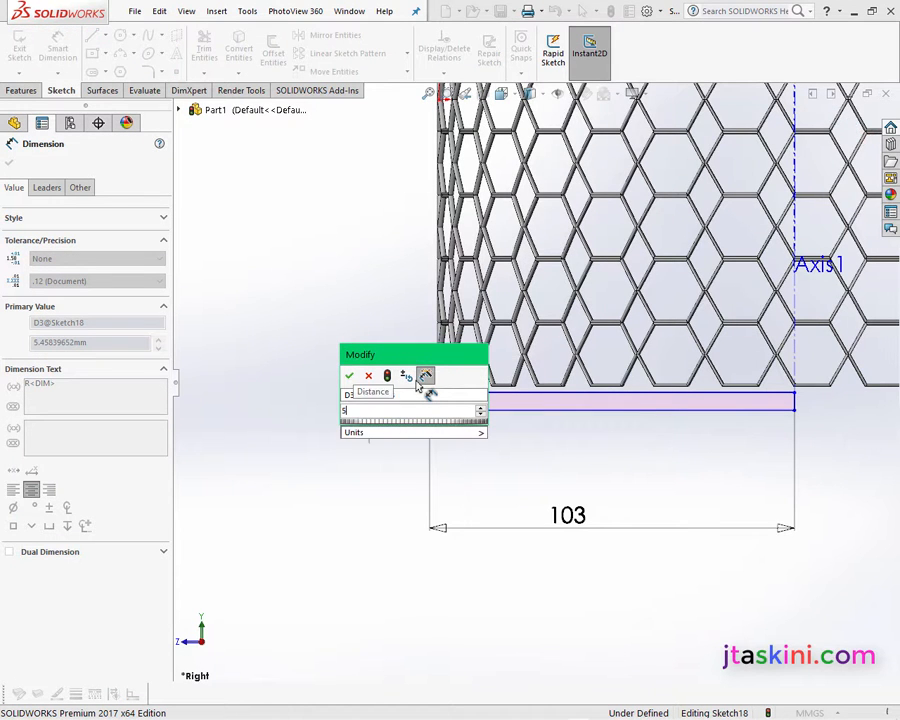
pyautogui.moveTo(418, 385); pyautogui.dragTo(426, 386)
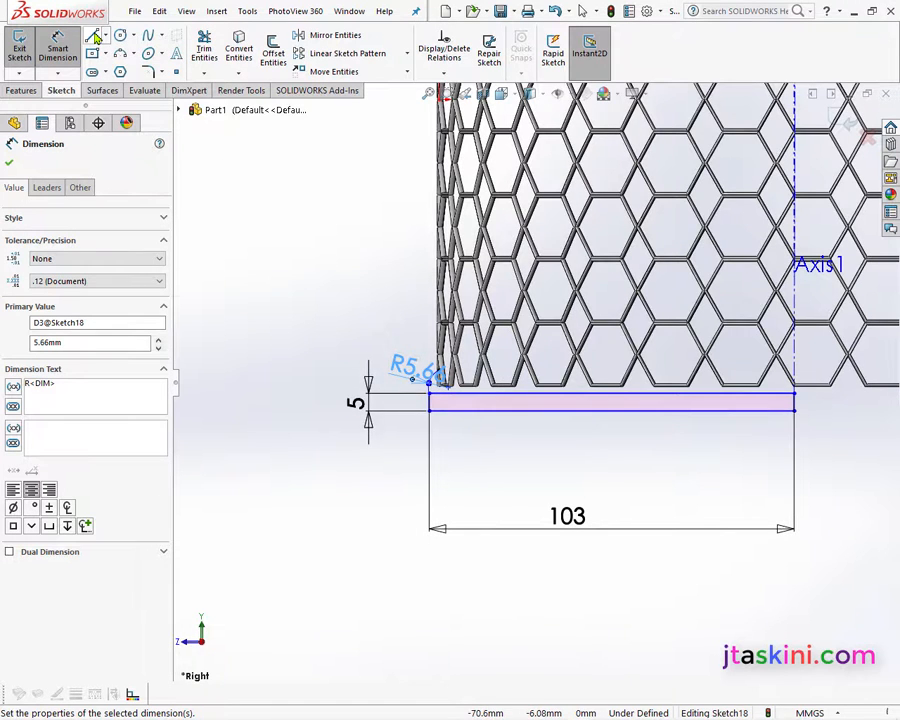
# - Draw a vertical line from the arc's upper end down to just past the base profile's upper edge
pyautogui.press('l')
pyautogui.scroll(-3, 459, 411)
pyautogui.scroll(-1, 459, 411)
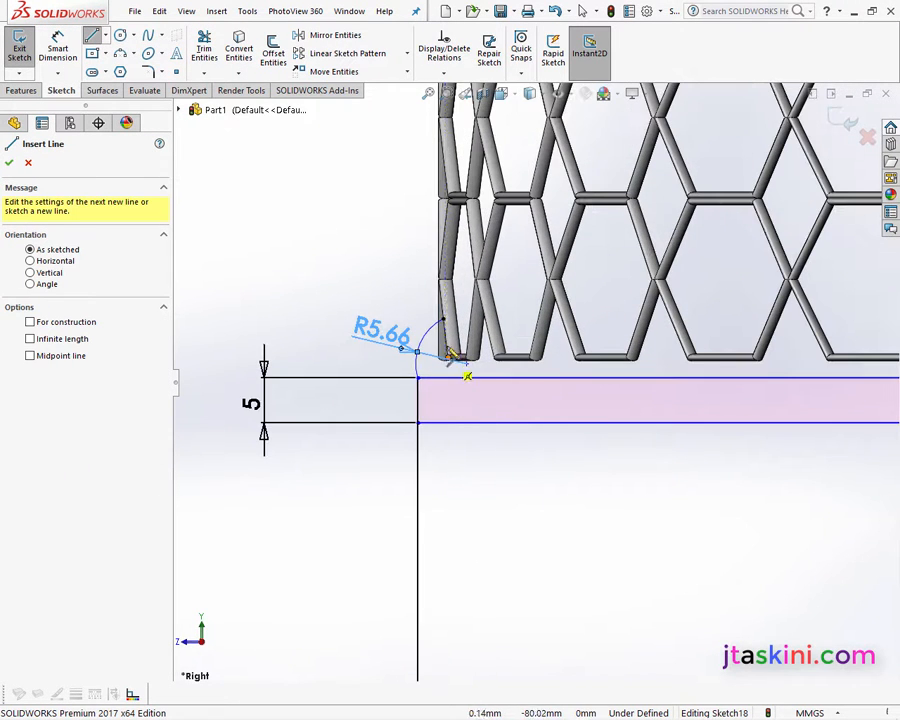
pyautogui.click(446, 326)
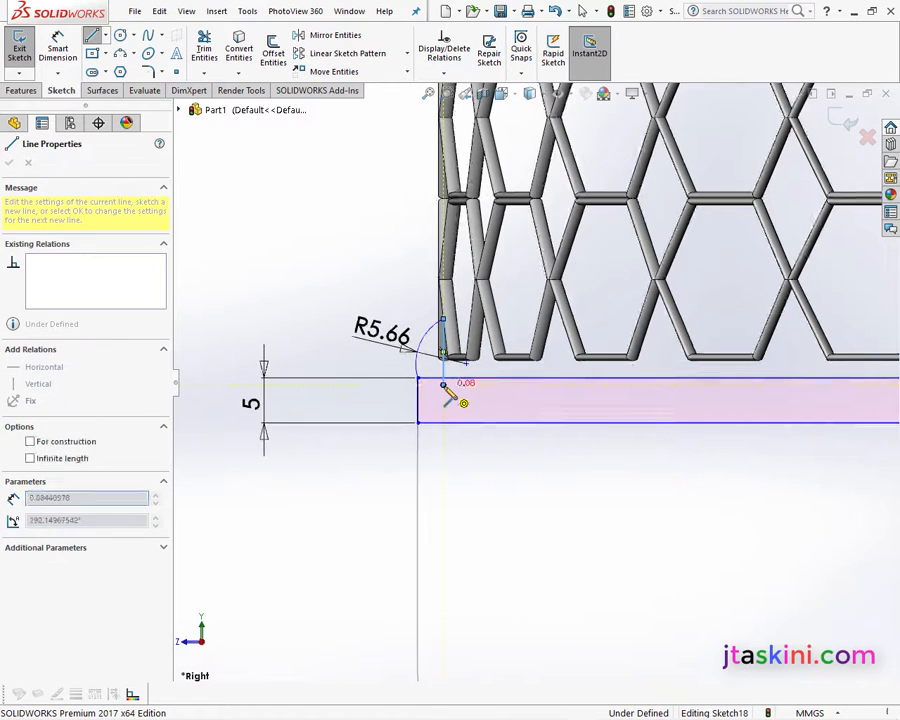
pyautogui.rightClick(293, 280)
pyautogui.click(321, 286)
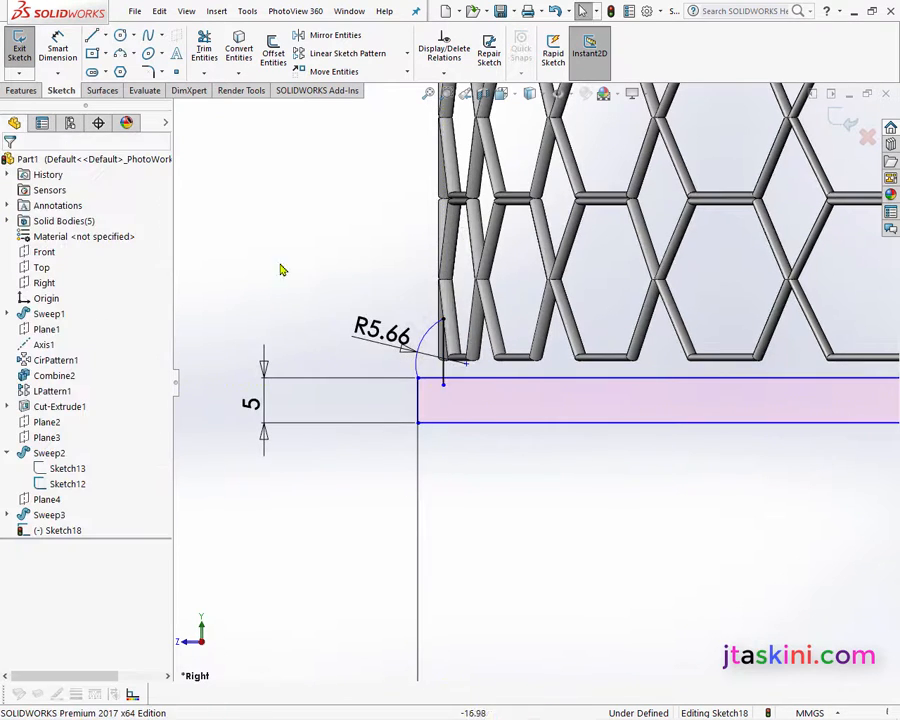
# - Trim the vertical line's overhang below the profile's upper edge and the edge segment between the arc and that line
pyautogui.click(204, 50)
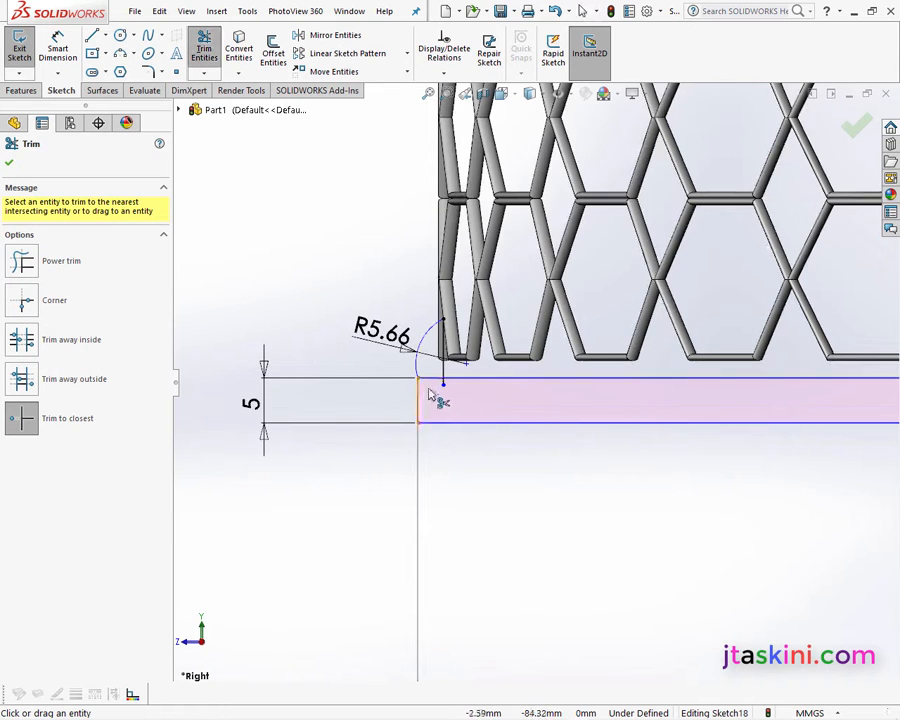
pyautogui.click(444, 385)
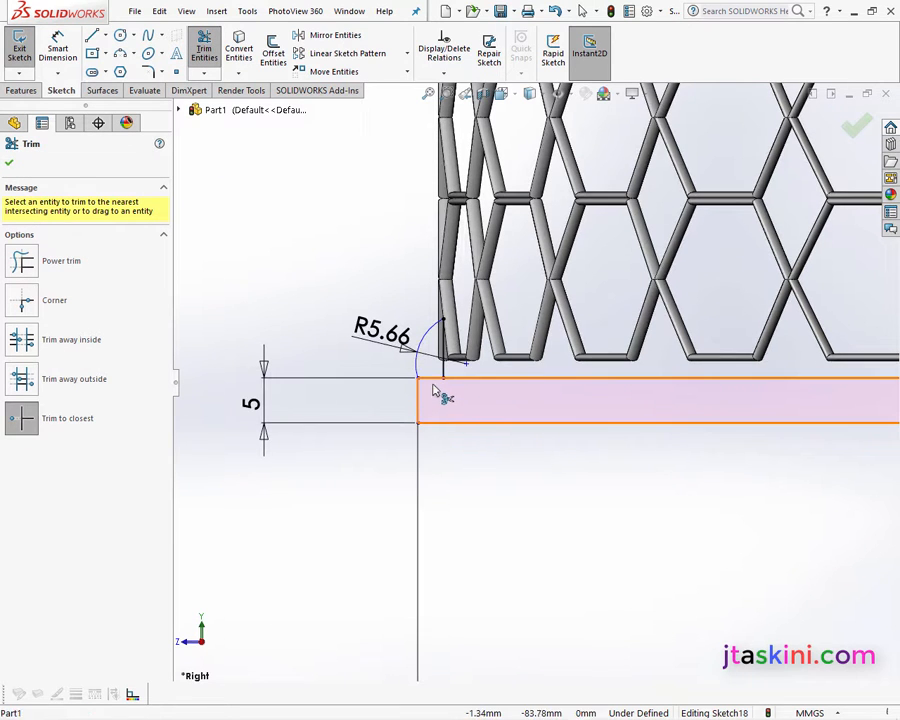
pyautogui.click(433, 380)
pyautogui.scroll(2, 420, 421)
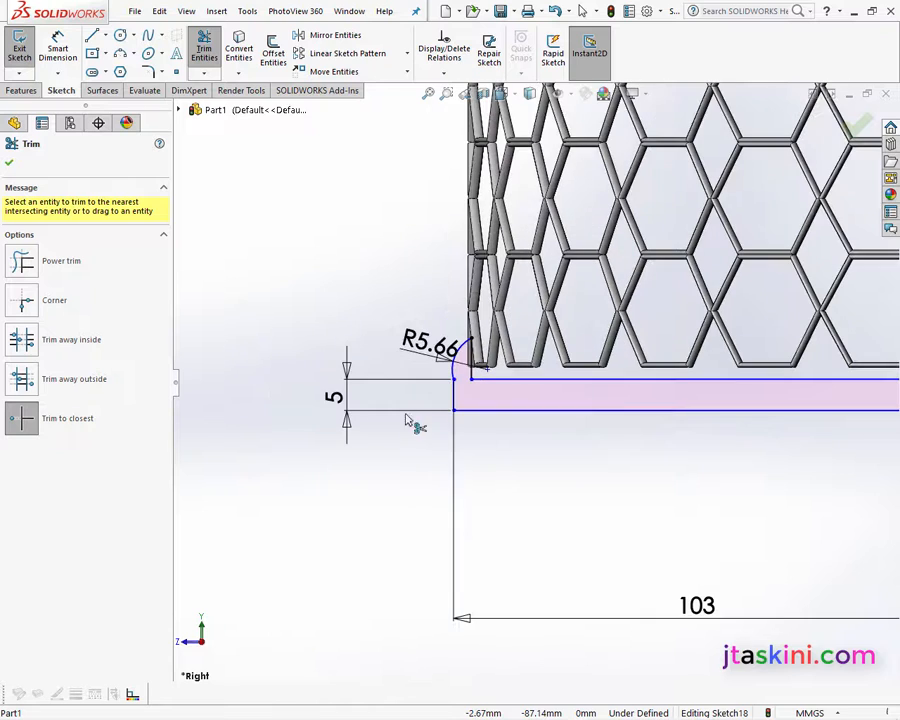
pyautogui.click(11, 166)
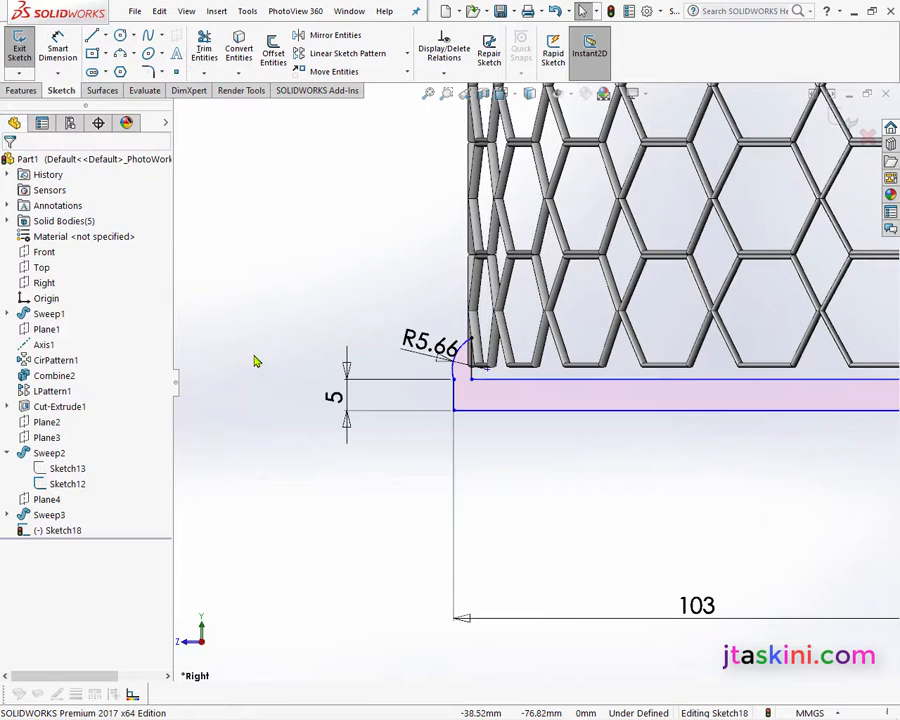
# - Revolve the base profile 360 degrees about its 5 mm vertical edge on the basket's central axis, merging the result
pyautogui.scroll(4, 287, 368)
pyautogui.scroll(3, 287, 373)
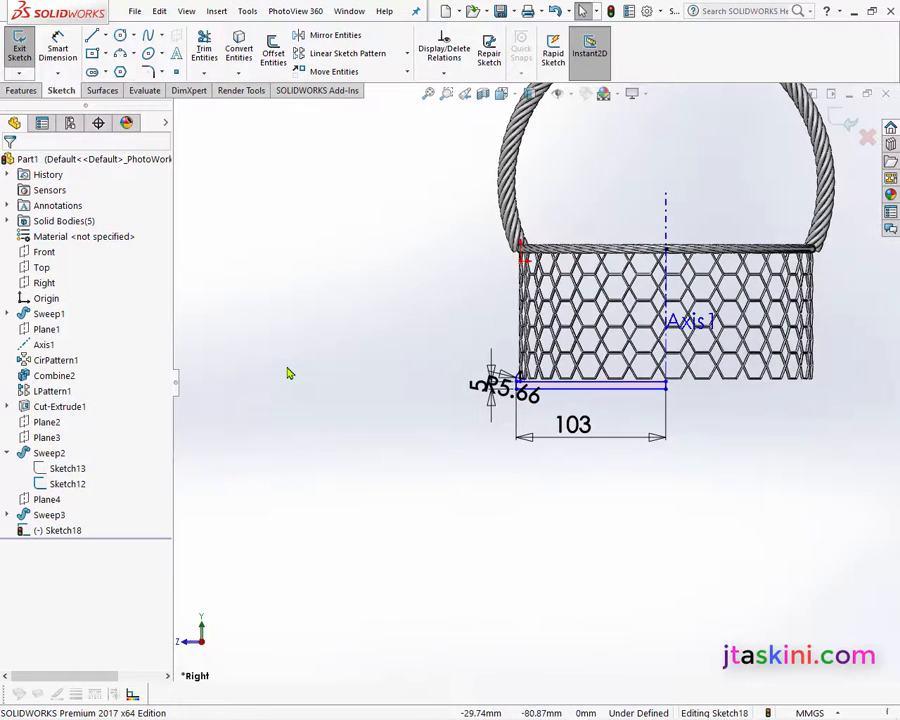
pyautogui.scroll(3, 300, 355)
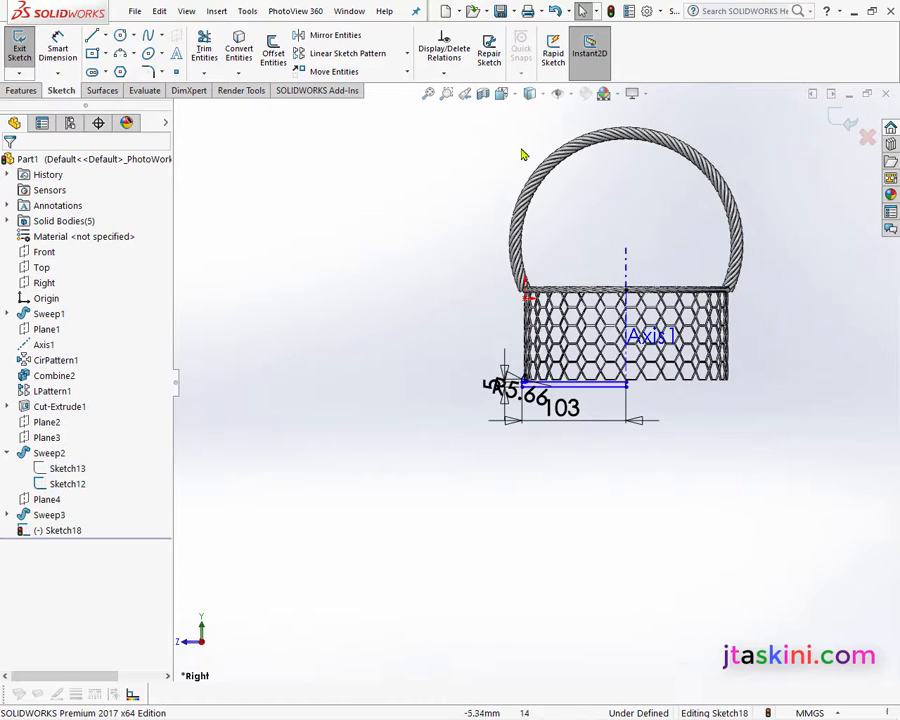
pyautogui.click(512, 98)
pyautogui.click(510, 94)
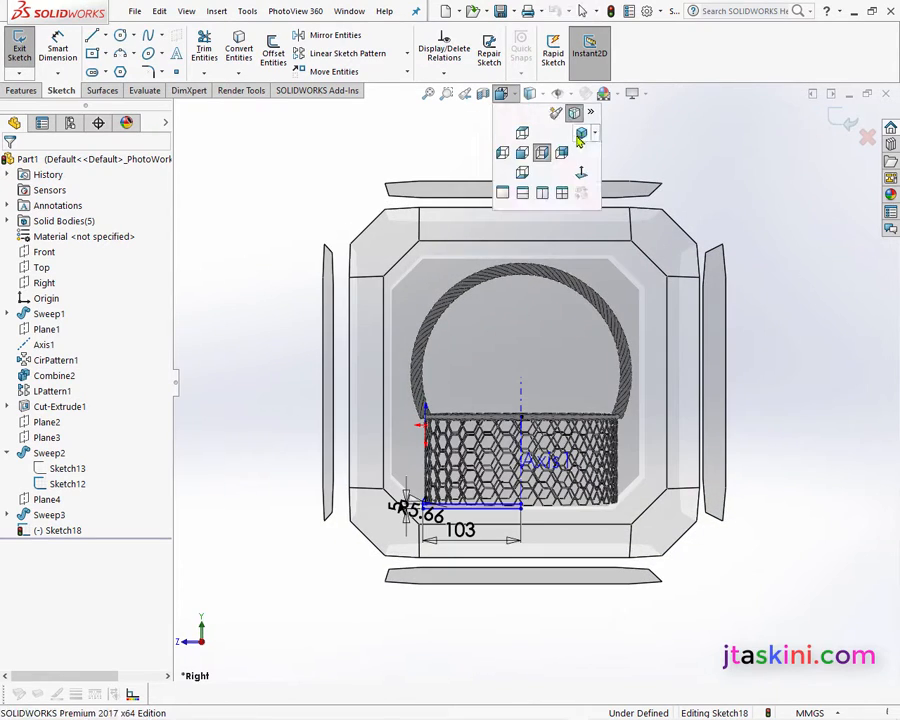
pyautogui.click(584, 137)
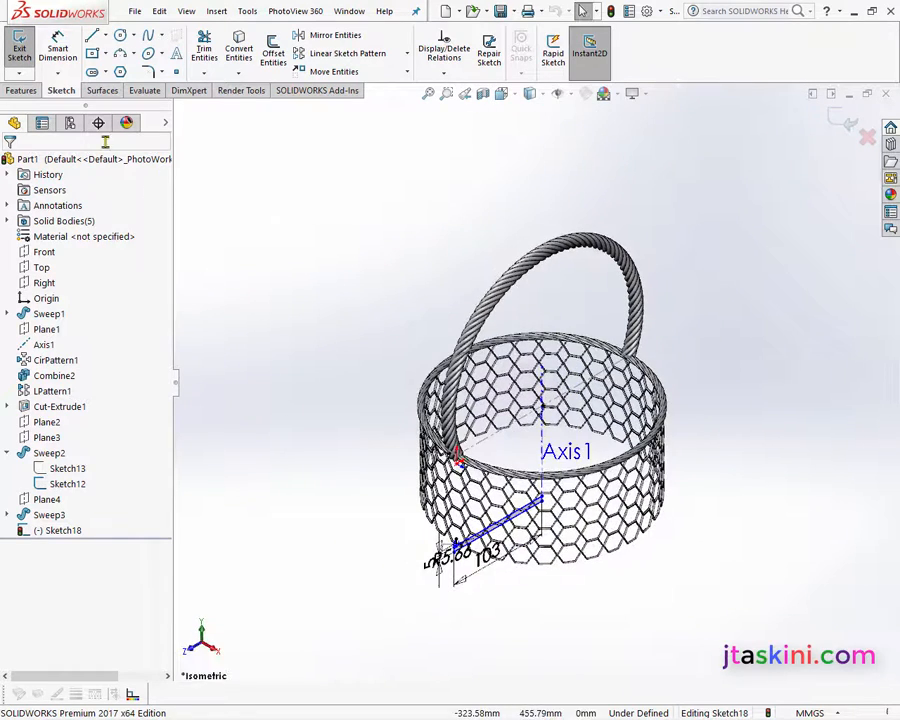
pyautogui.click(22, 91)
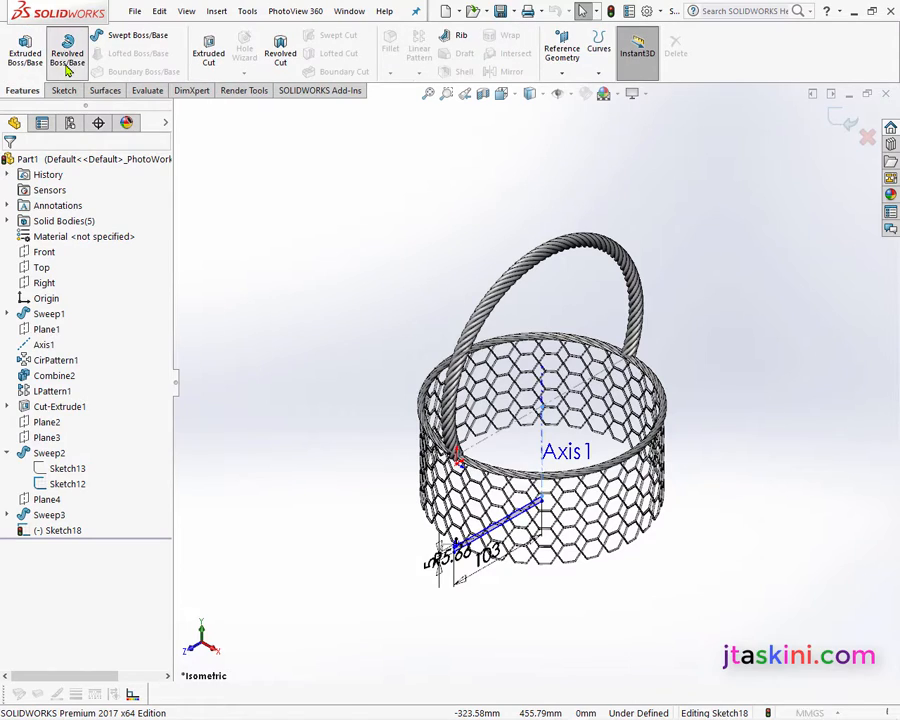
pyautogui.click(67, 50)
pyautogui.scroll(-8, 528, 538)
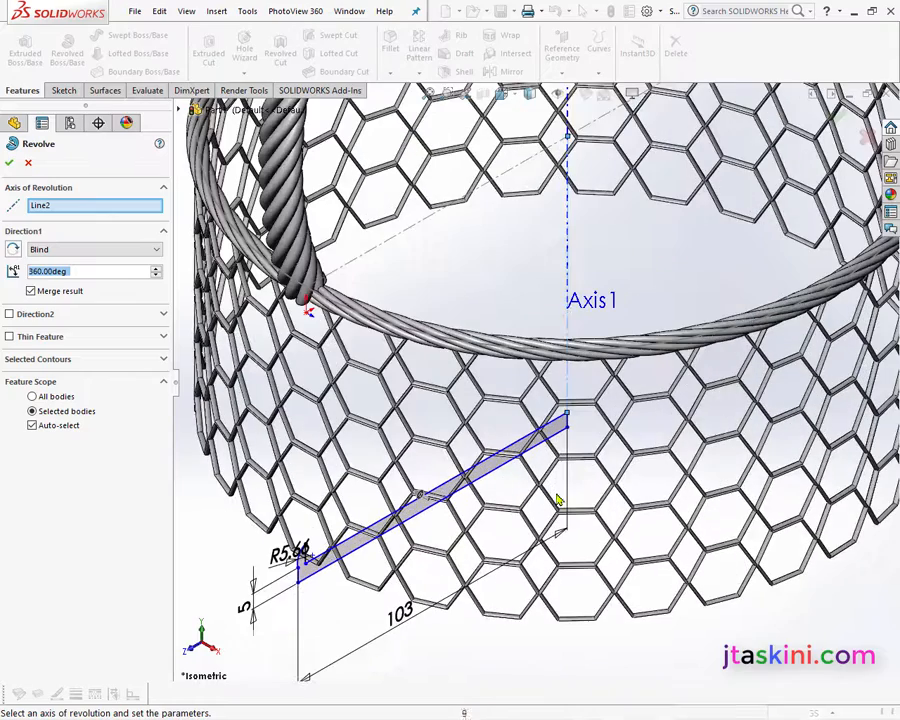
pyautogui.click(570, 427)
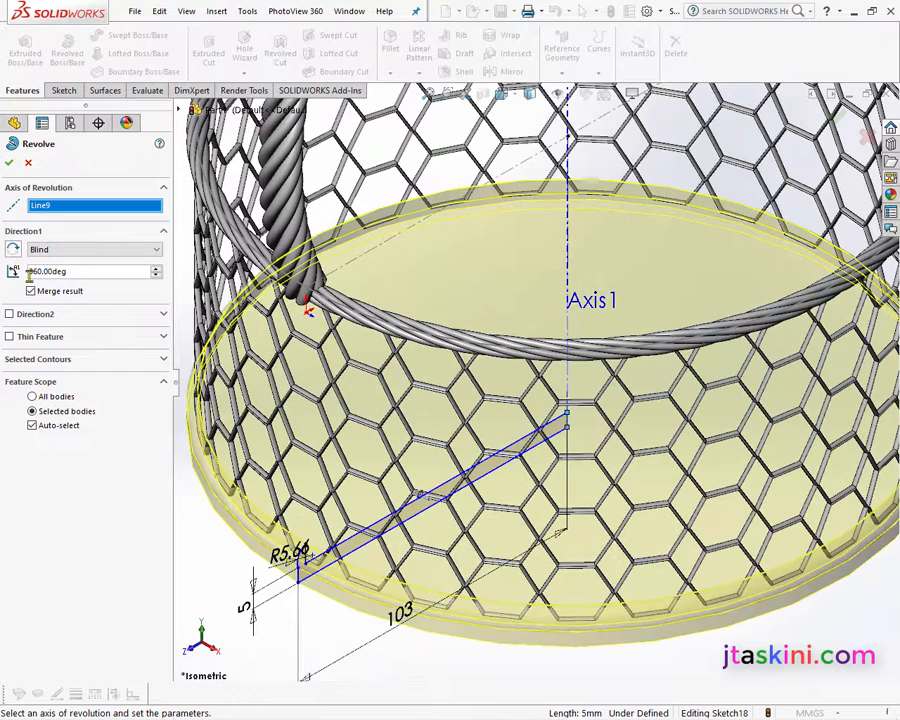
pyautogui.click(11, 165)
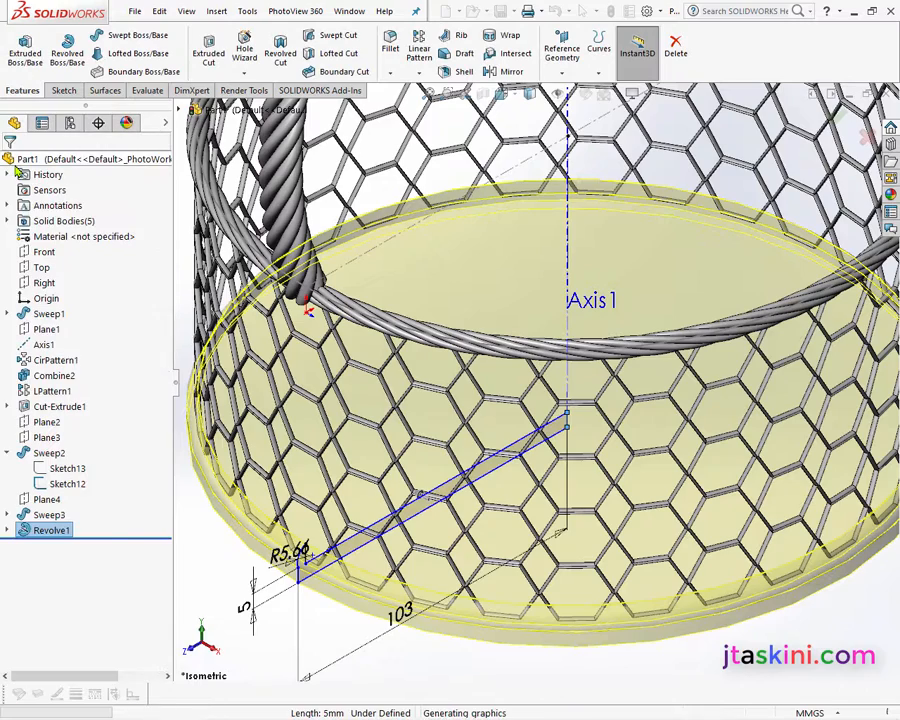
pyautogui.press('f')
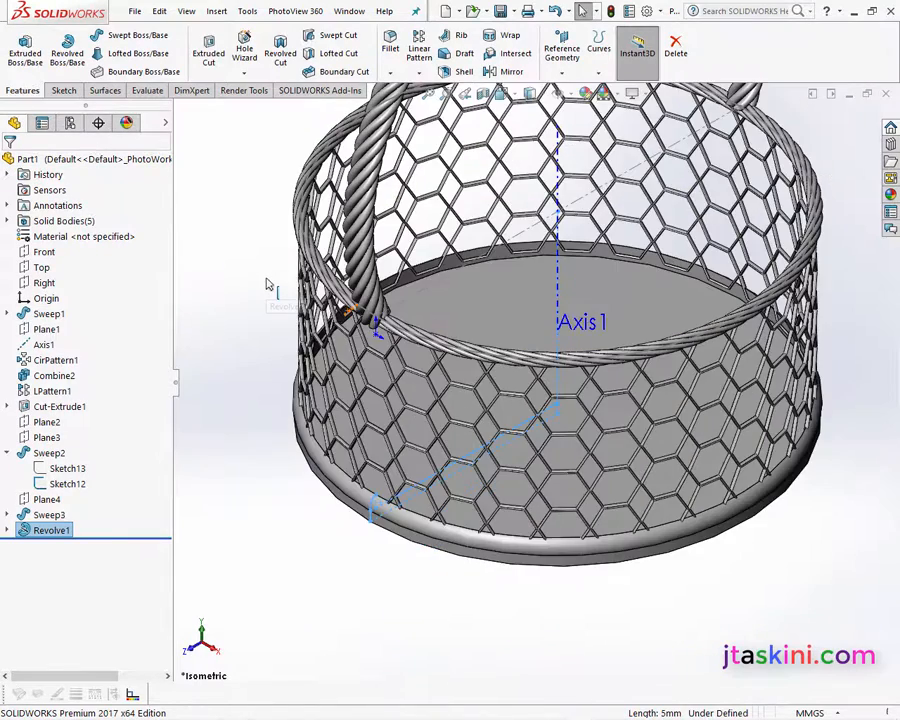
pyautogui.click(770, 286)
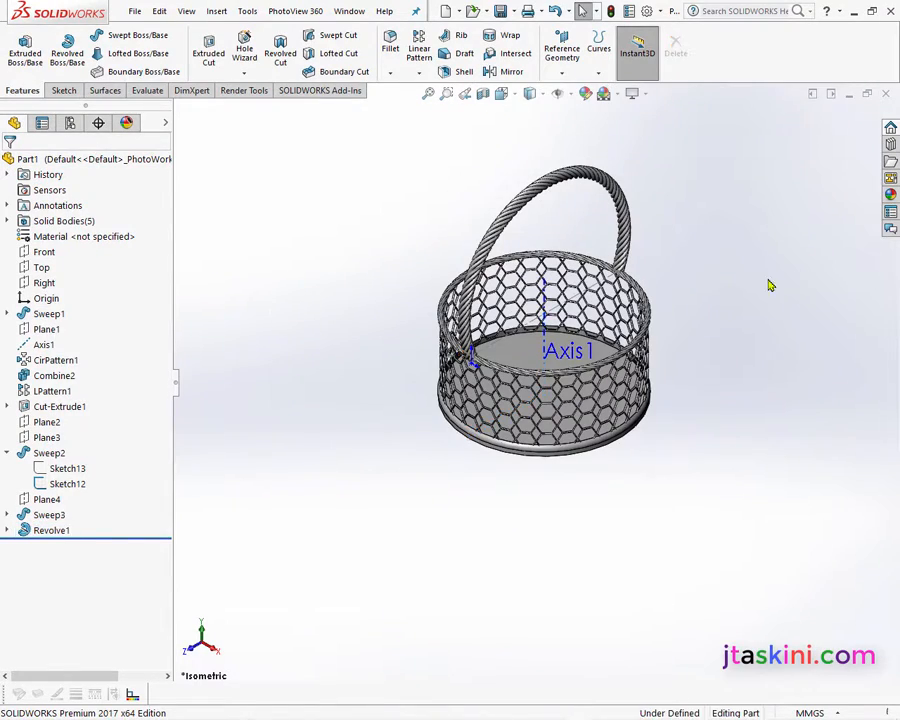
# - Hide the basket's central axis and the sketch holding the construction line that runs across the rim
pyautogui.rightClick(546, 342)
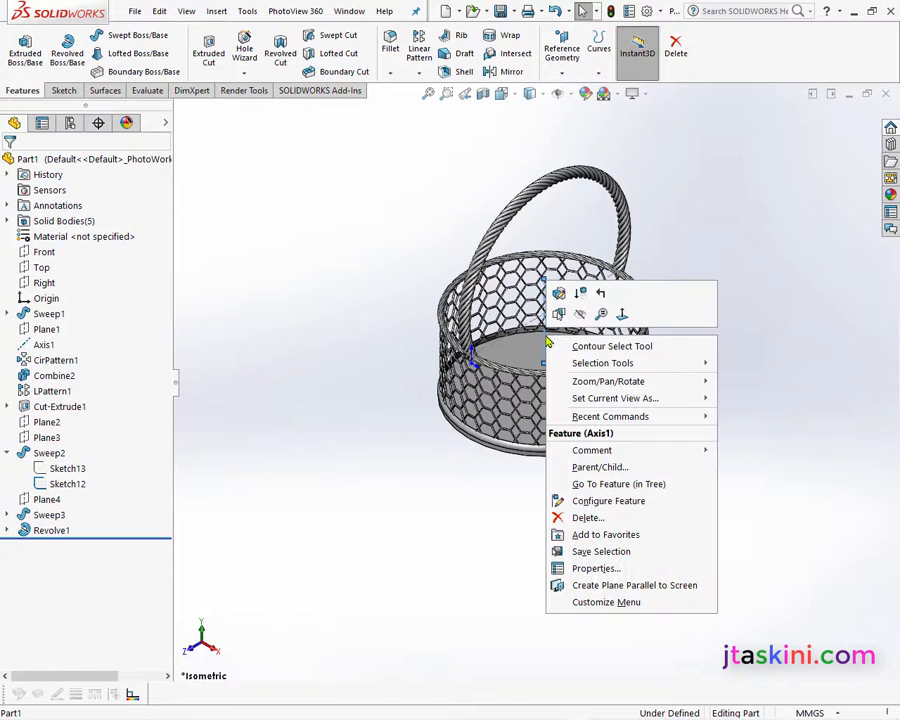
pyautogui.click(586, 316)
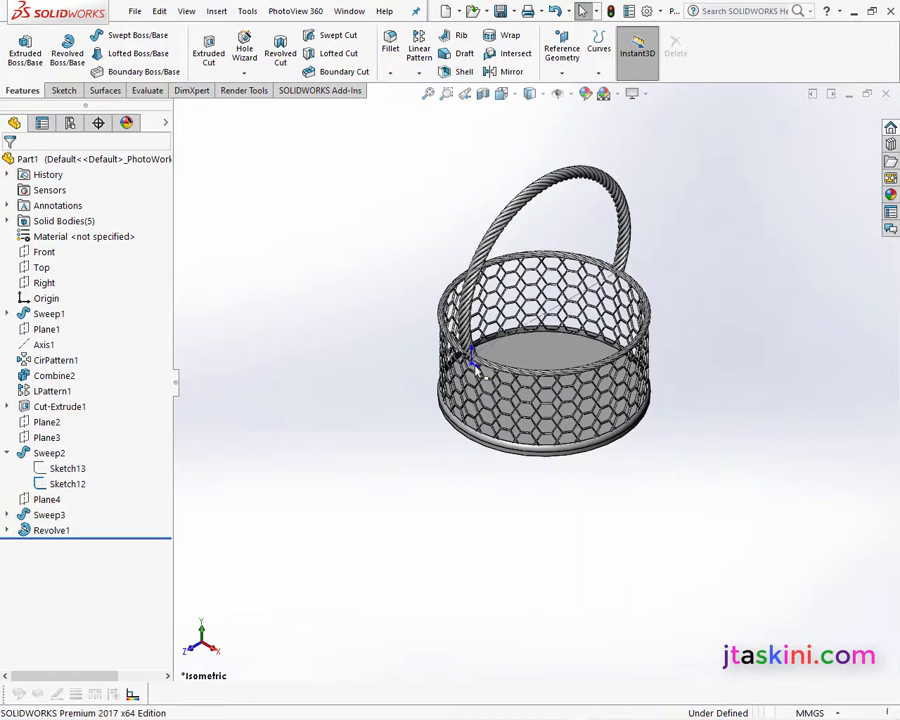
pyautogui.rightClick(480, 366)
pyautogui.click(711, 281)
pyautogui.scroll(-1, 677, 342)
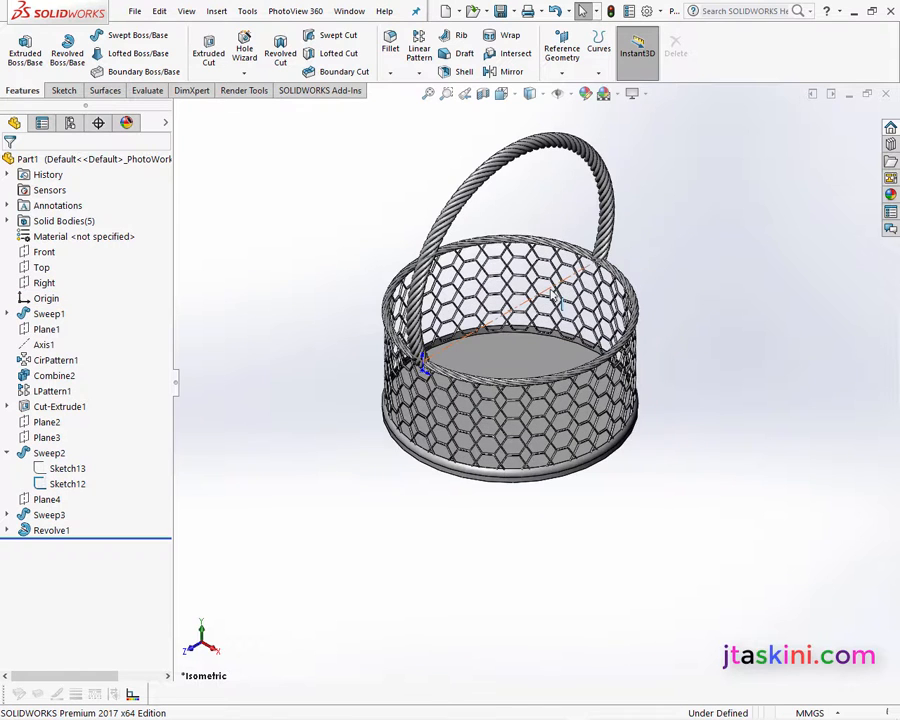
pyautogui.rightClick(553, 292)
pyautogui.click(585, 269)
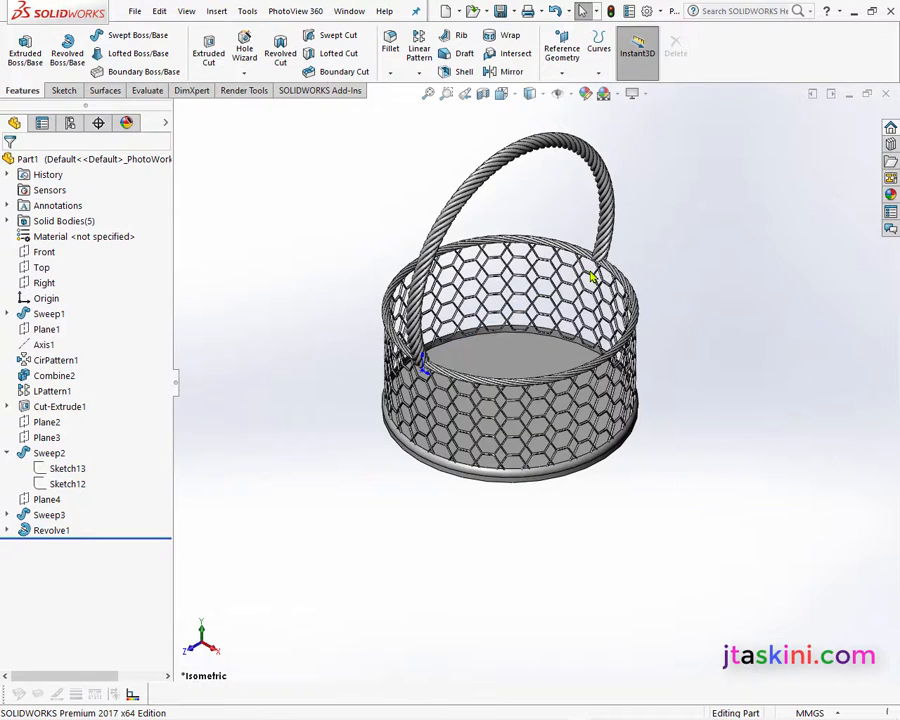
pyautogui.scroll(2, 668, 355)
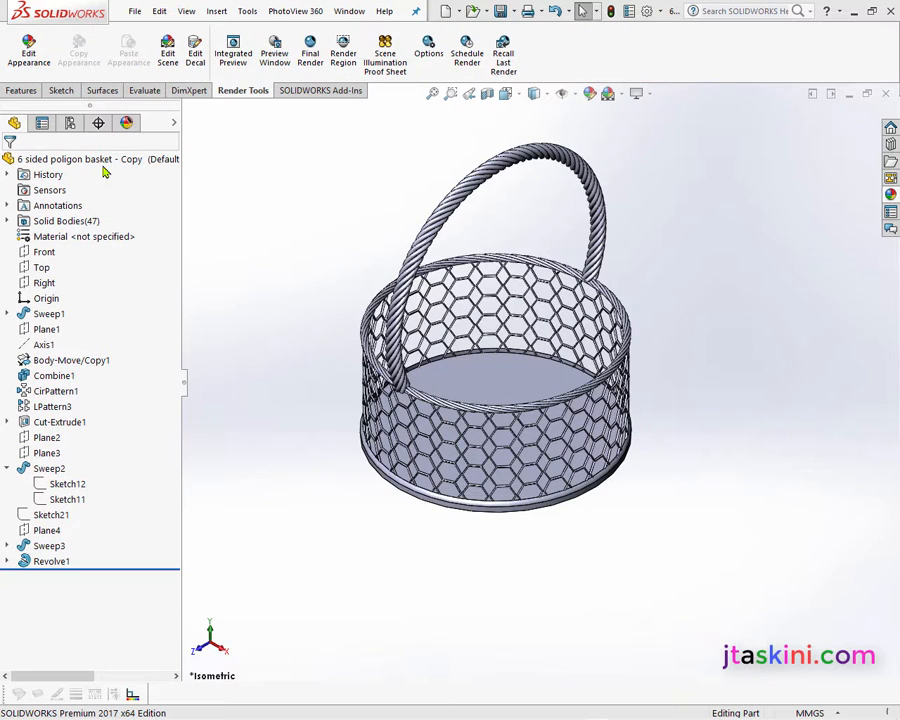
# - Apply the polished cherry 2d wood appearance to the whole part "6 sided poligon basket - Copy"
pyautogui.click(104, 160)
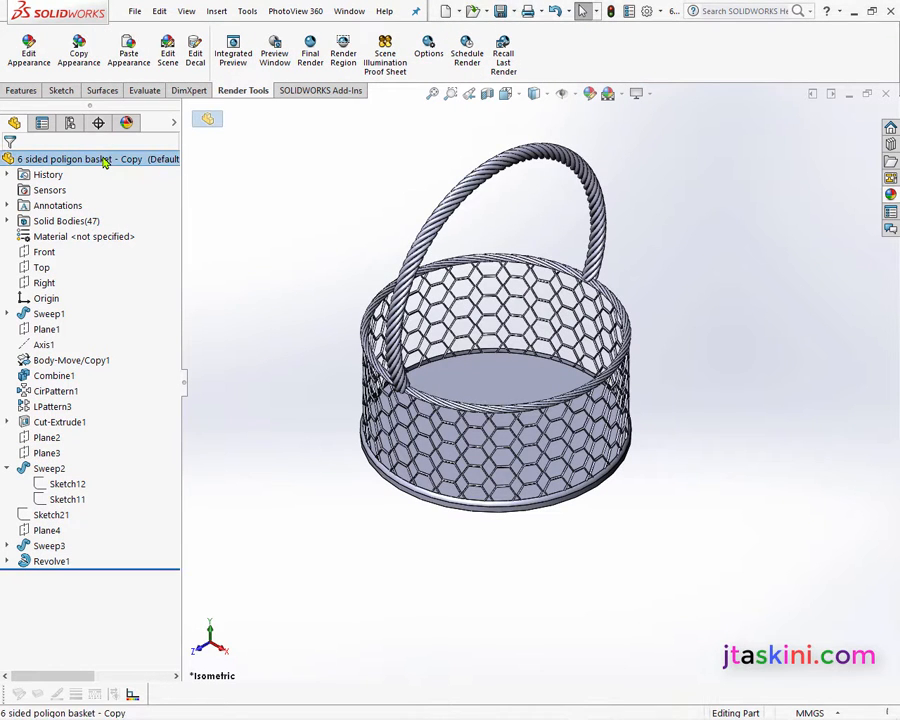
pyautogui.rightClick(104, 160)
pyautogui.moveTo(151, 138)
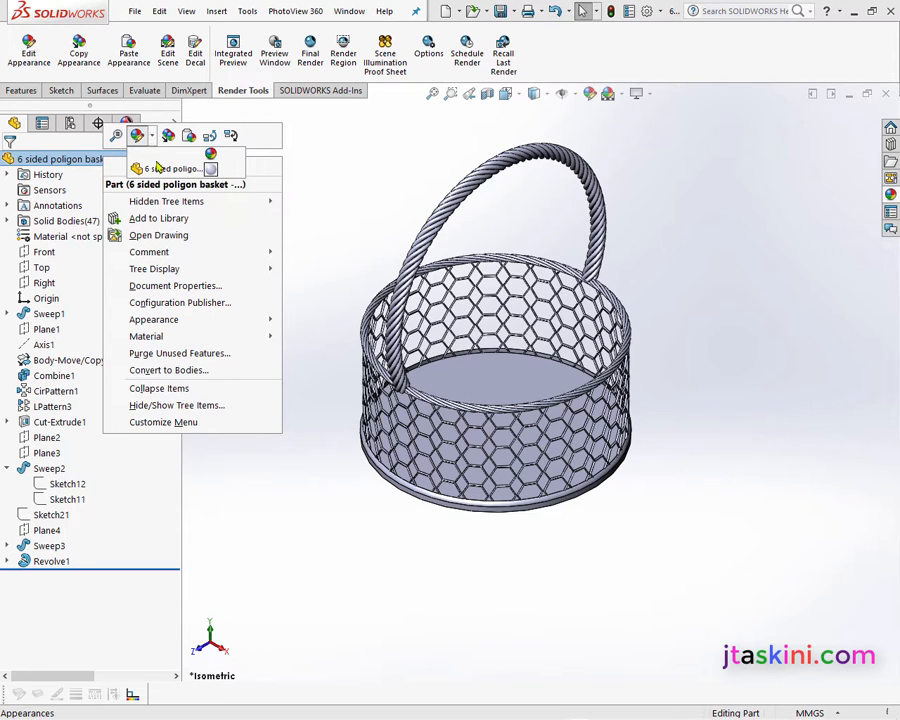
pyautogui.click(160, 169)
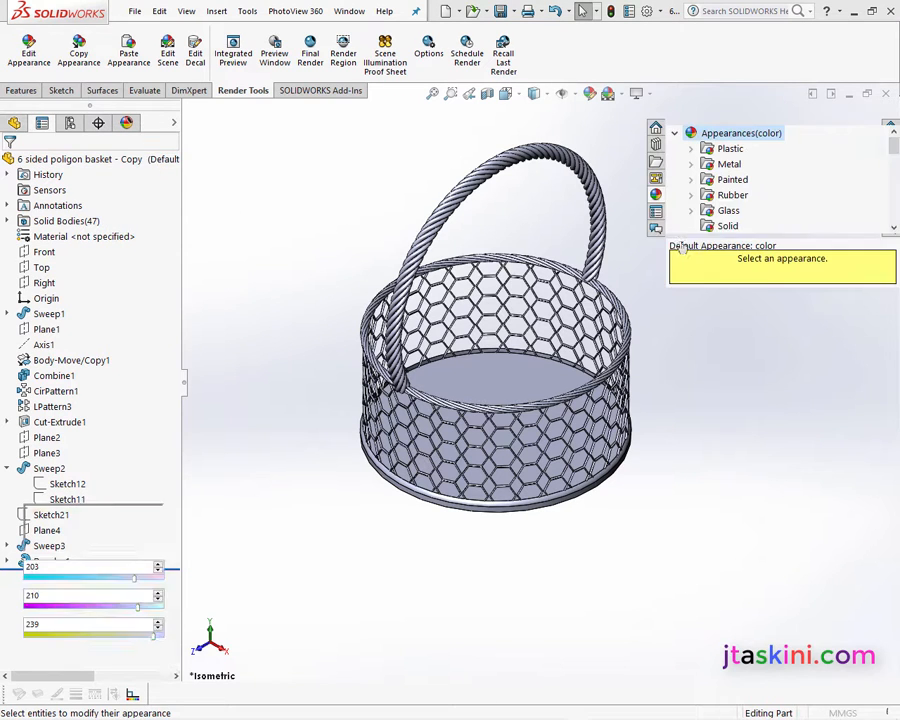
pyautogui.doubleClick(733, 136)
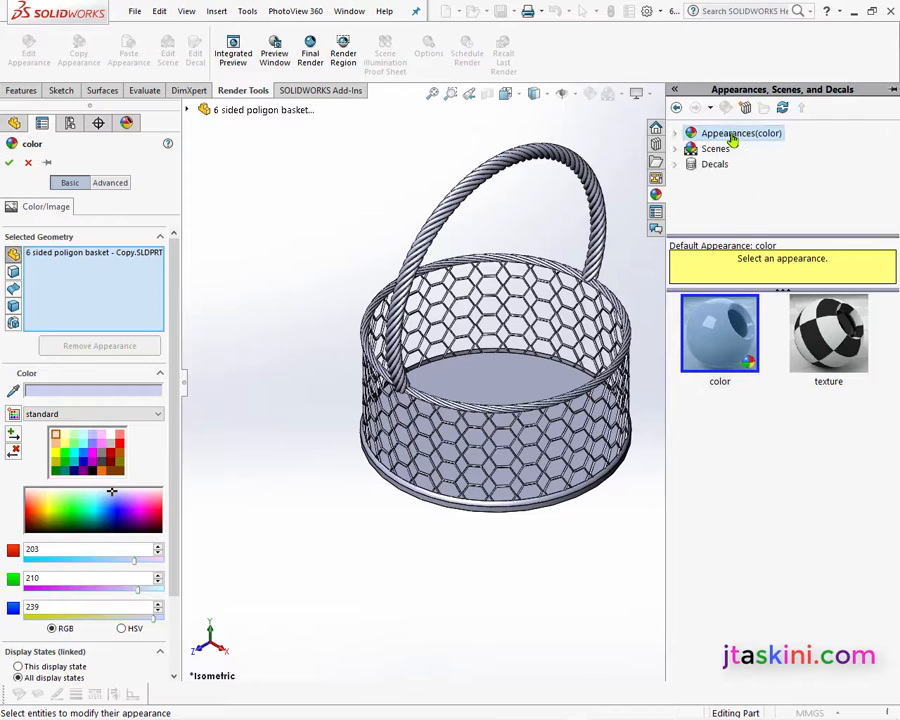
pyautogui.doubleClick(732, 138)
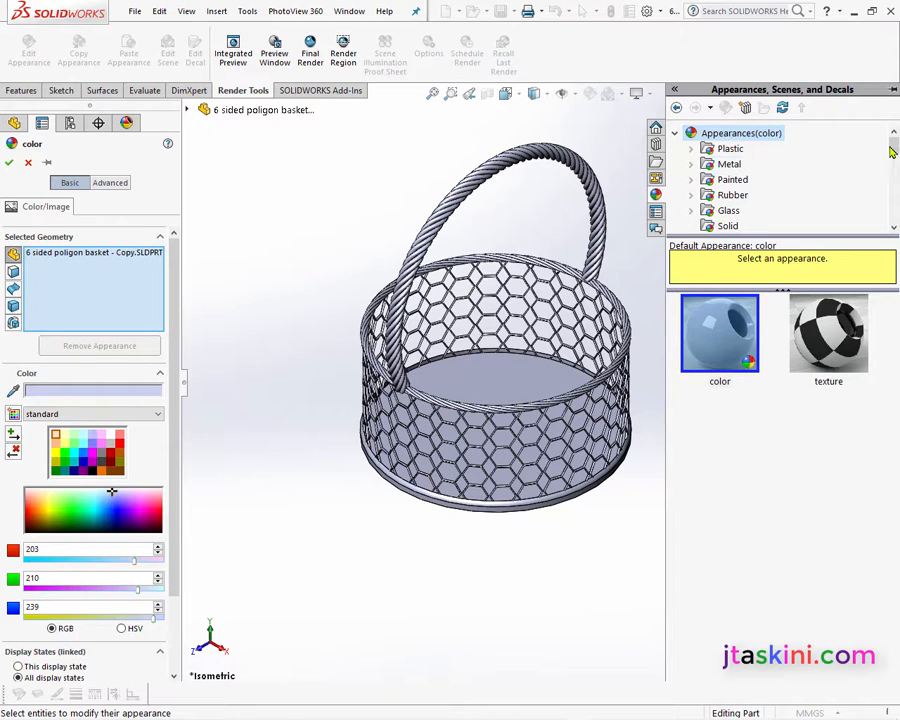
pyautogui.moveTo(892, 148); pyautogui.dragTo(894, 162)
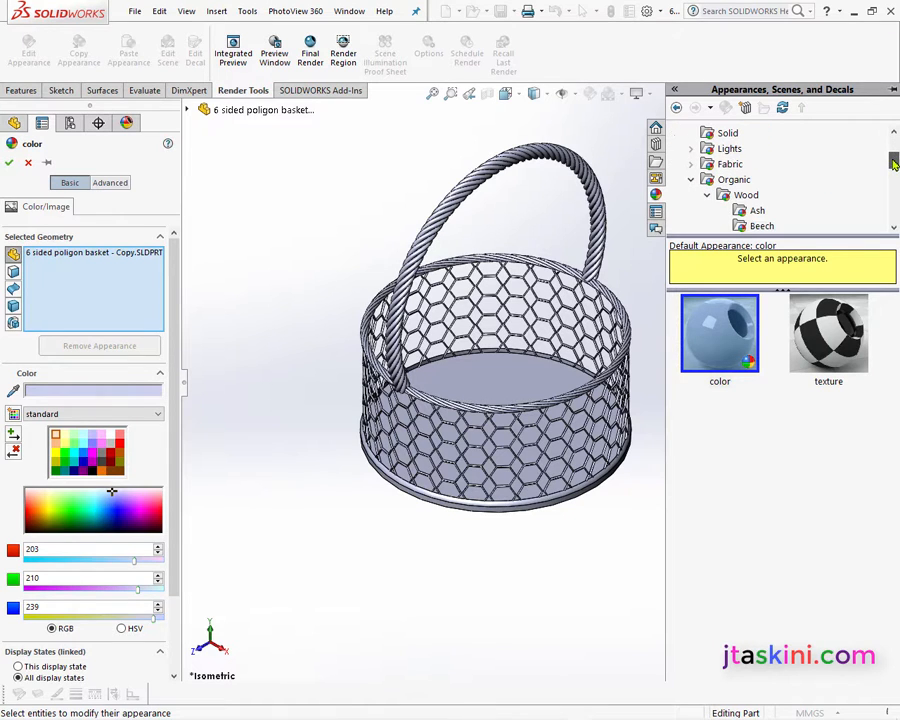
pyautogui.doubleClick(732, 181)
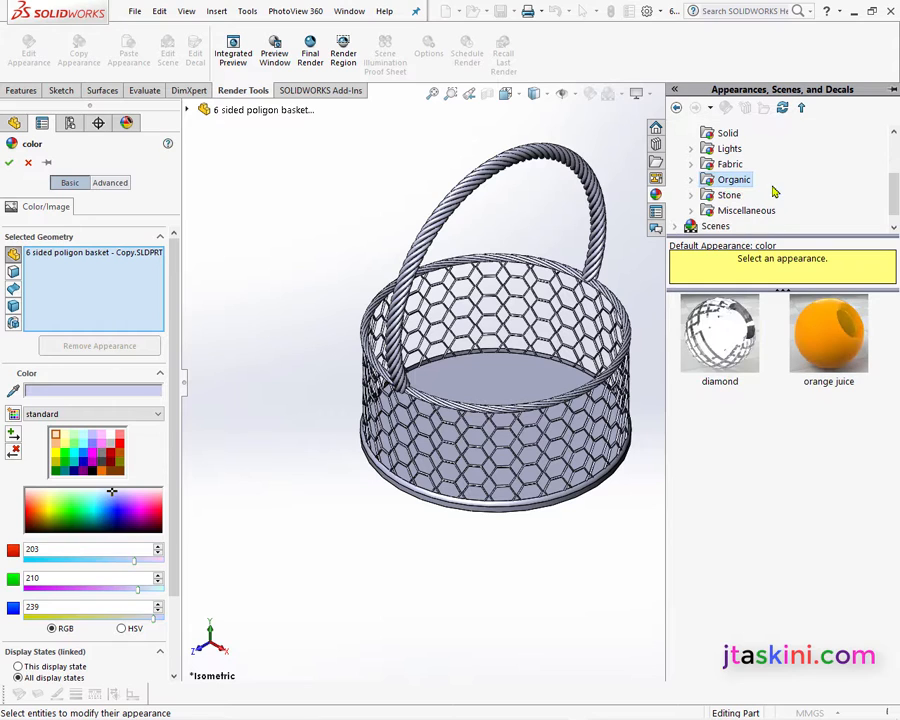
pyautogui.doubleClick(733, 181)
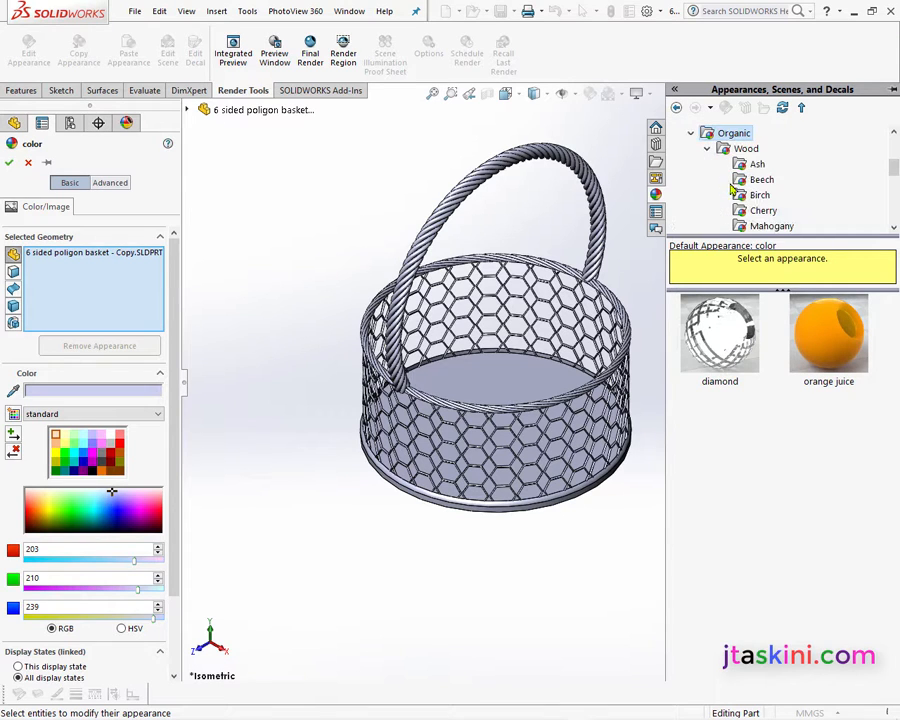
pyautogui.doubleClick(748, 150)
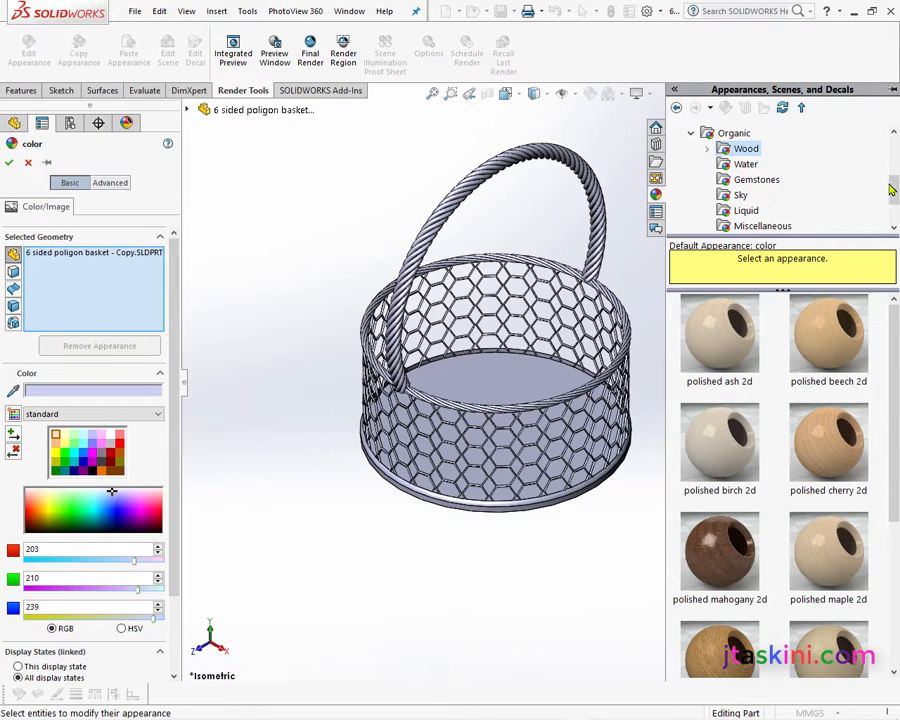
pyautogui.doubleClick(745, 150)
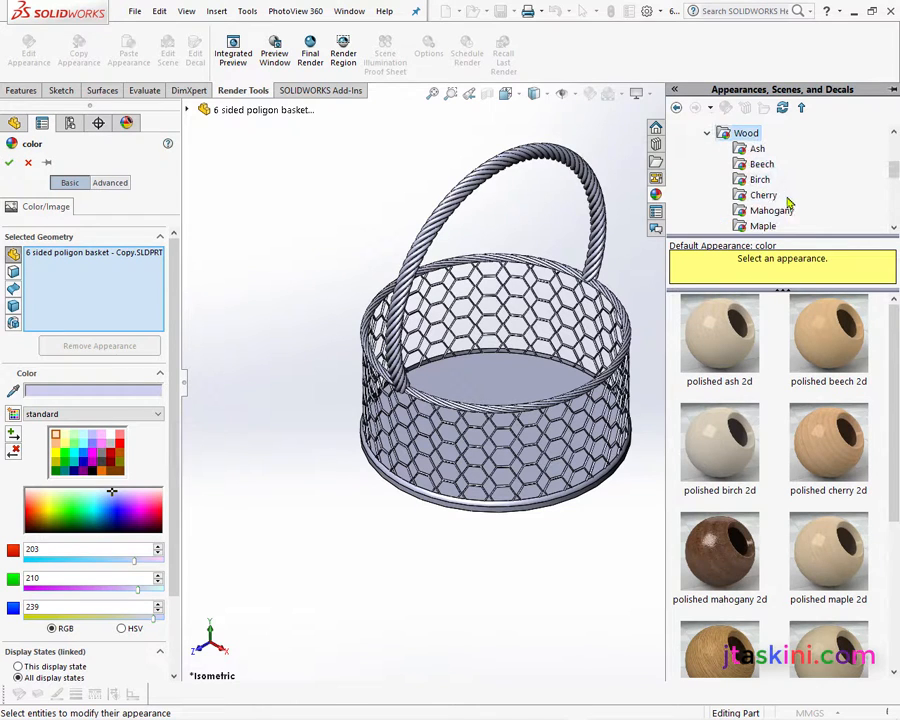
pyautogui.click(761, 198)
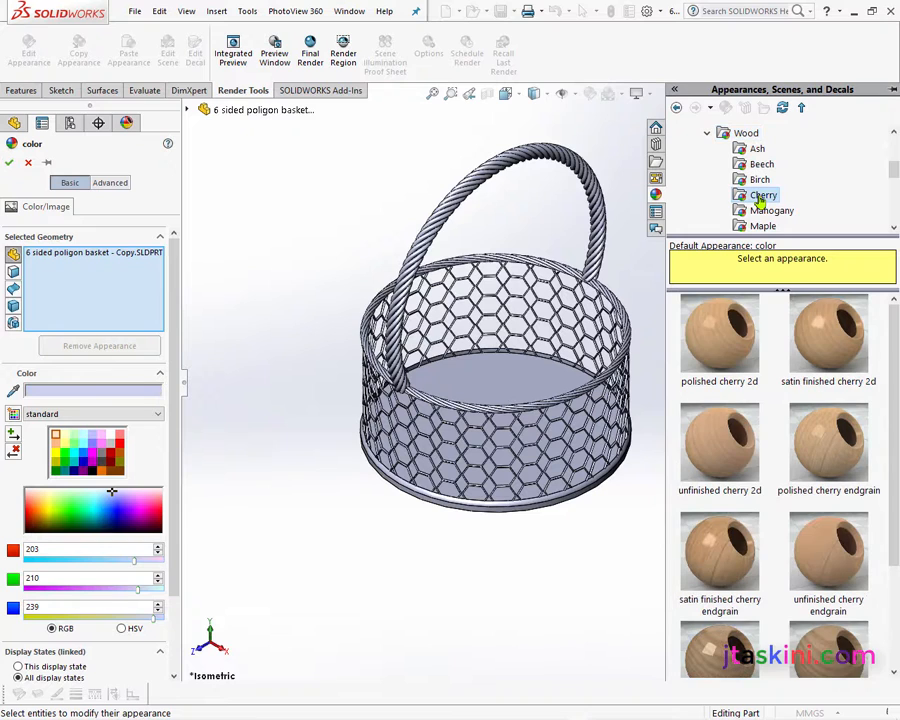
pyautogui.click(722, 336)
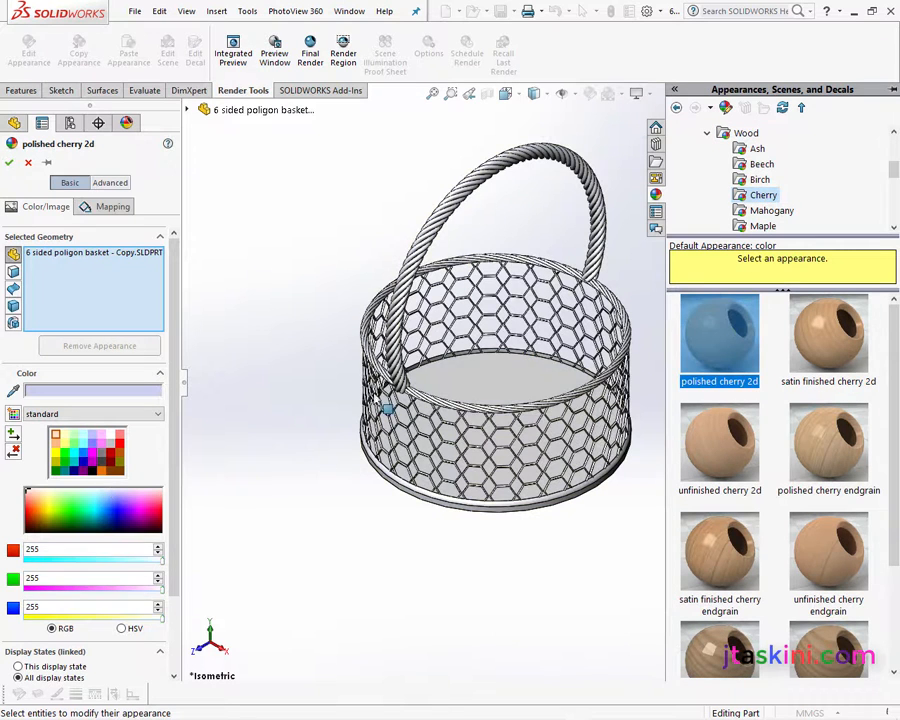
pyautogui.click(9, 164)
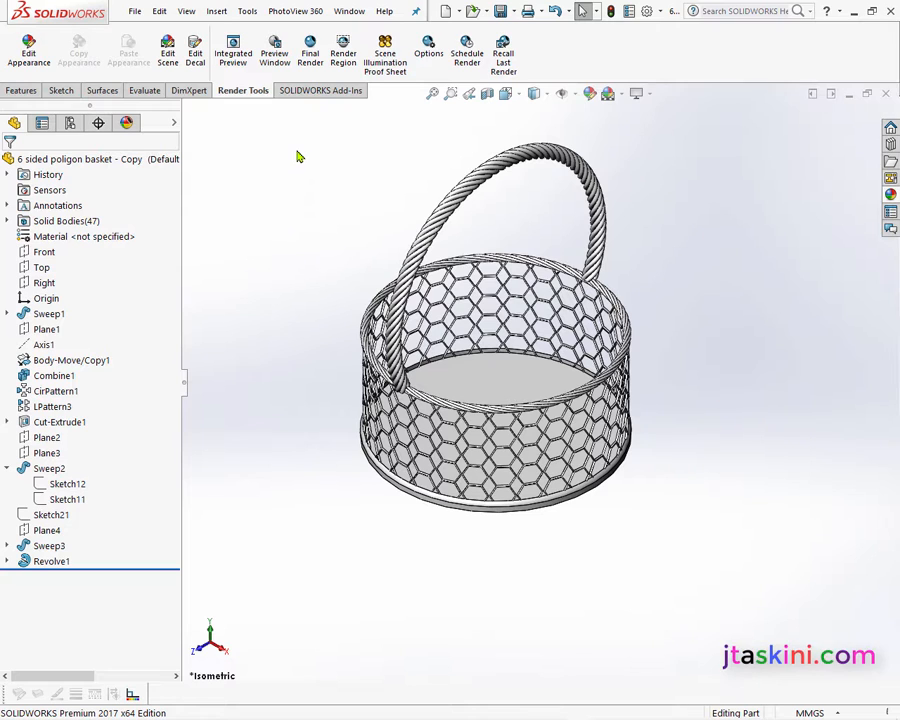
pyautogui.click(343, 55)
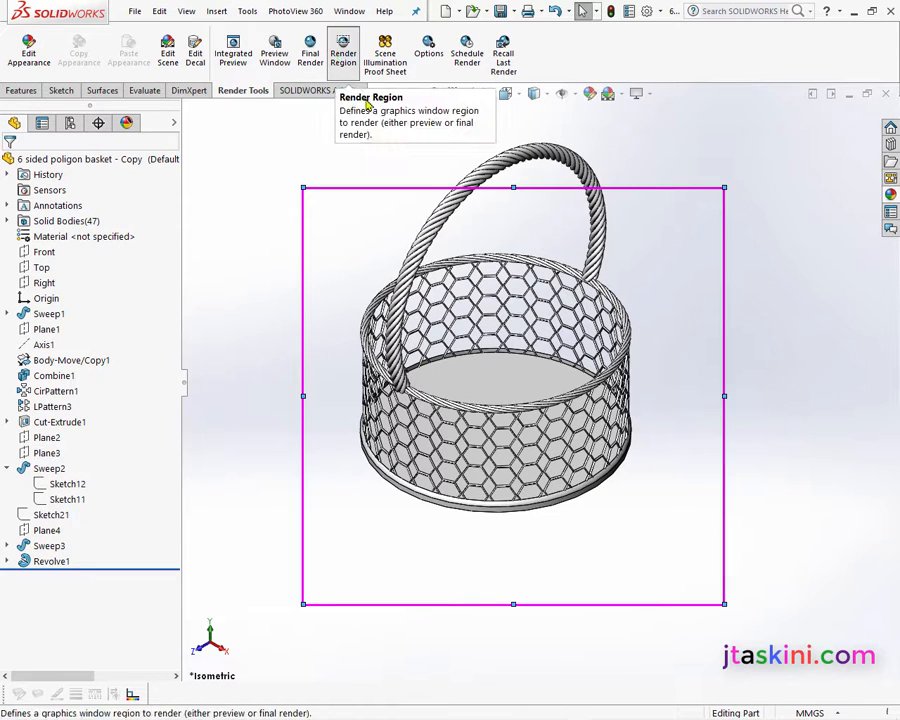
pyautogui.moveTo(513, 187); pyautogui.dragTo(512, 124)
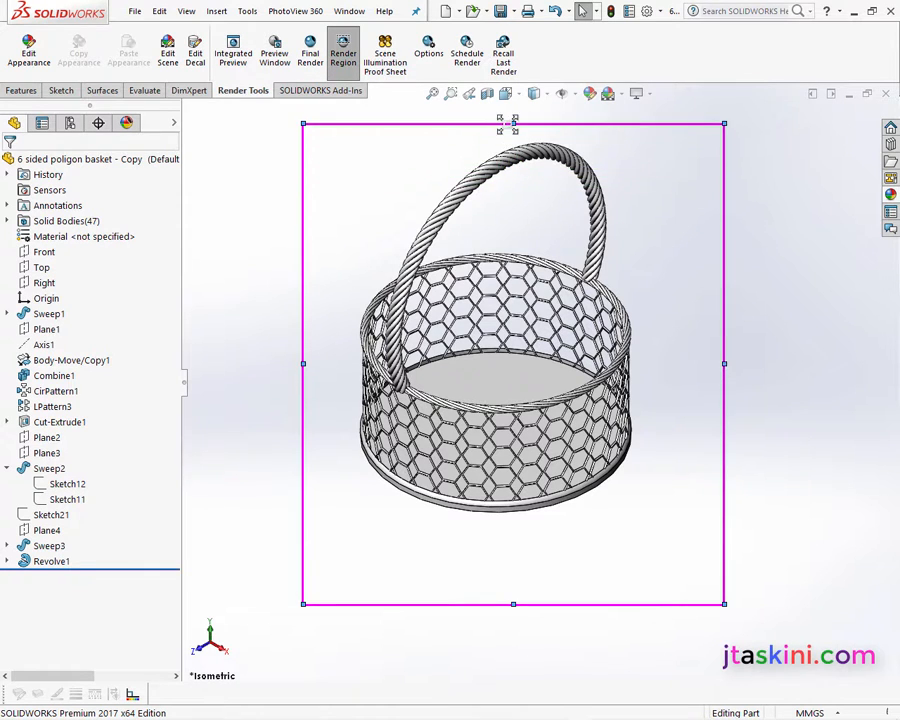
pyautogui.click(343, 45)
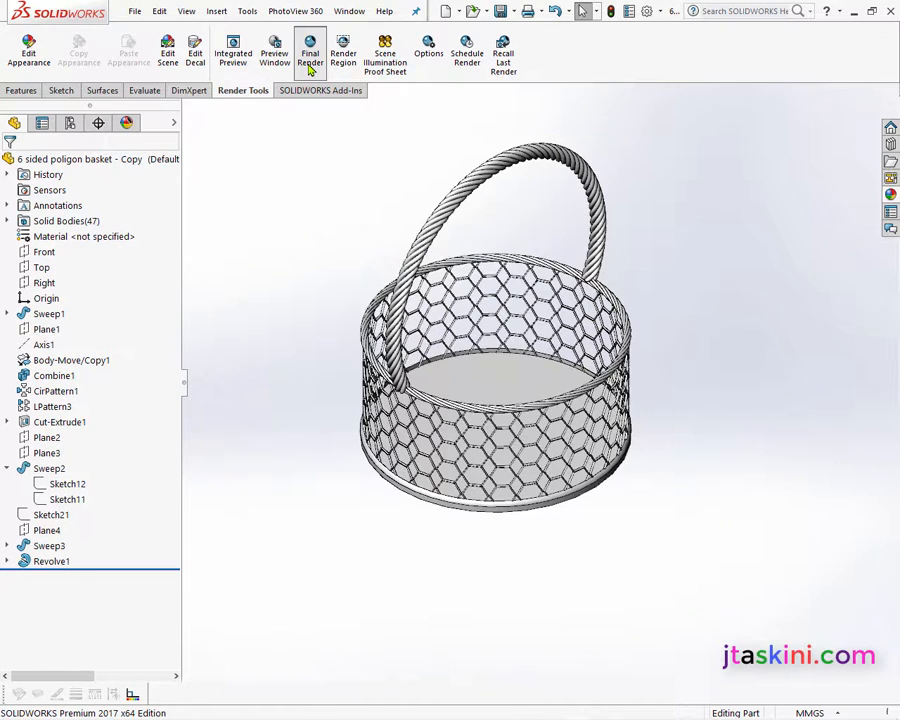